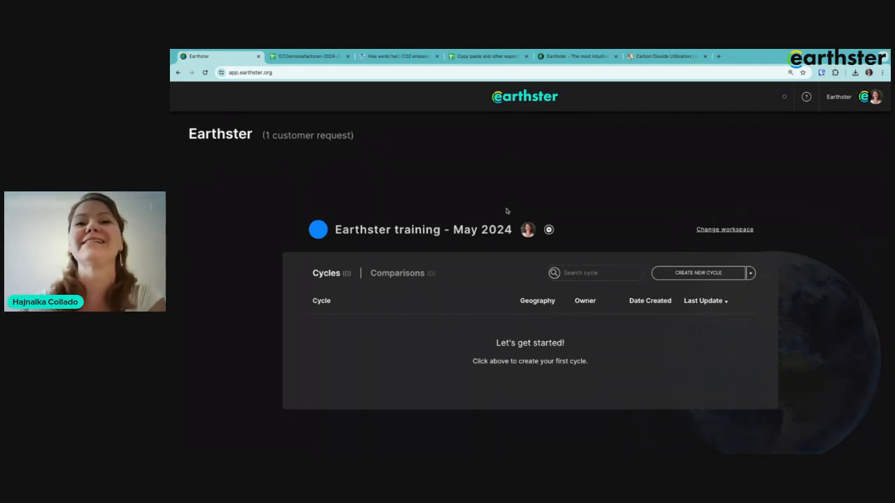
Look through the list of available workspaces and close it without switching.
left_click(708, 231)
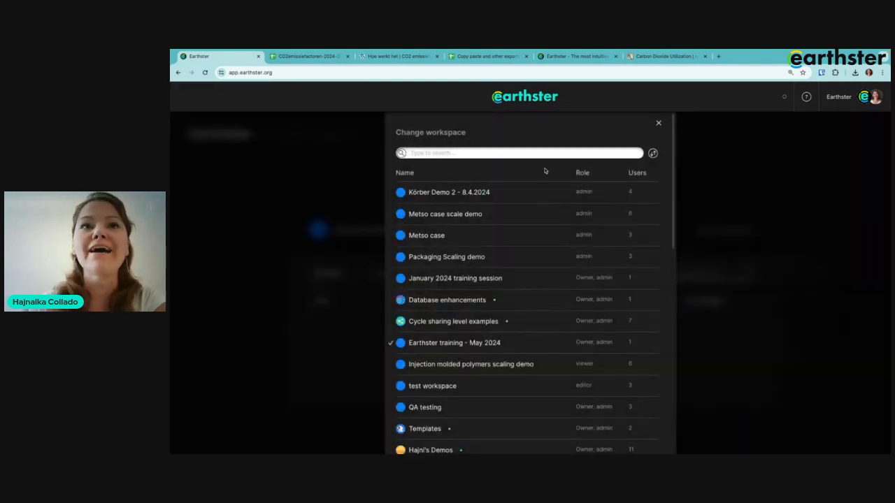
scroll(463, 372, "down", 1)
scroll(464, 372, "down", 3)
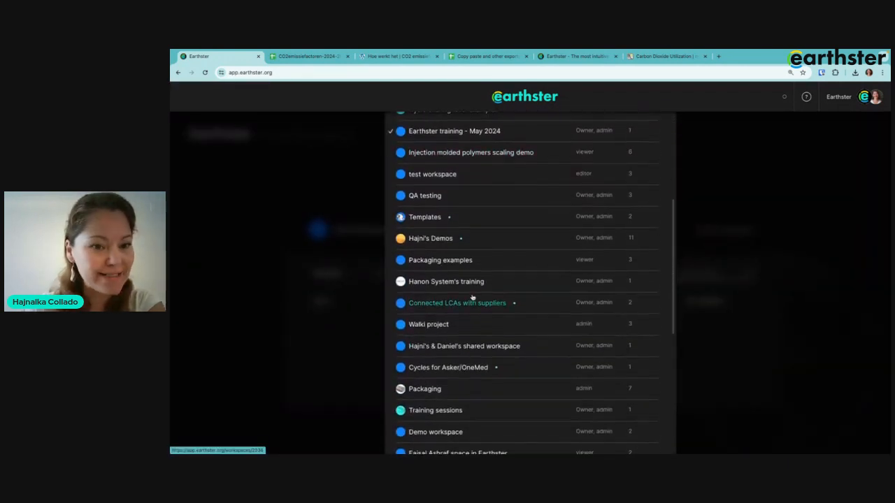
scroll(471, 296, "up", 4)
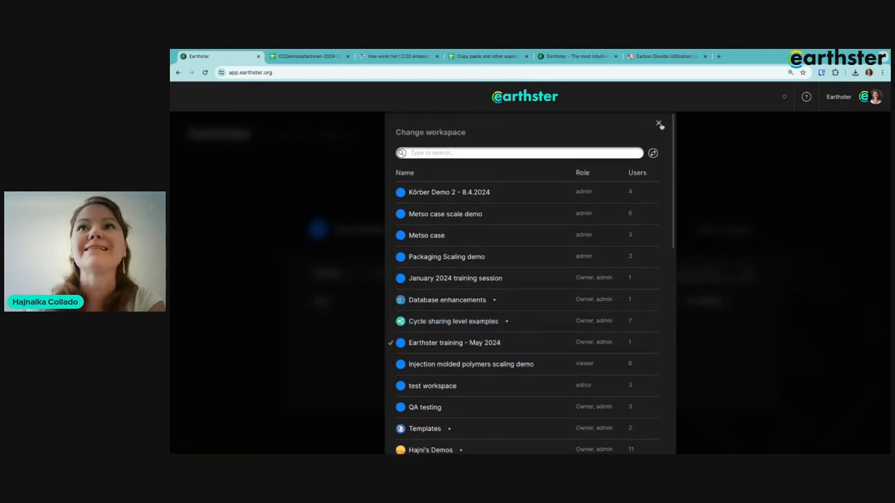
left_click(658, 123)
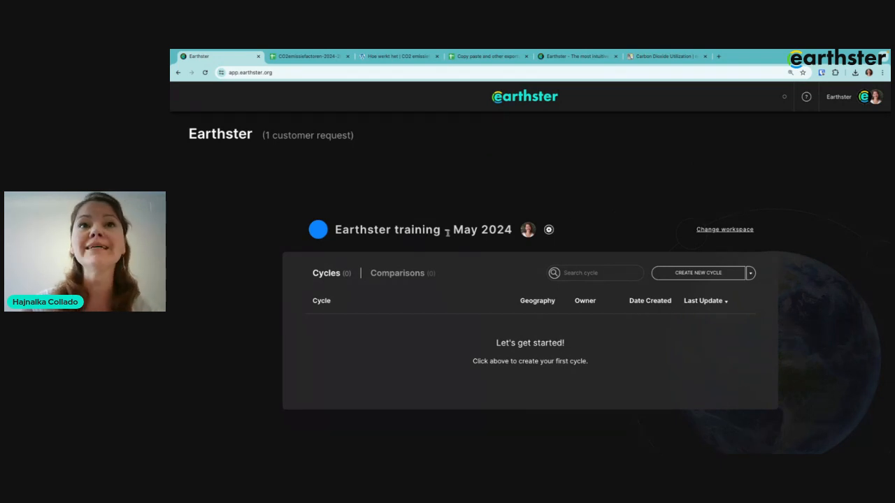
Add a co-worker as a member of the Earthster training - May 2024 workspace with the Admin role, and close the workspace settings.
left_click(549, 229)
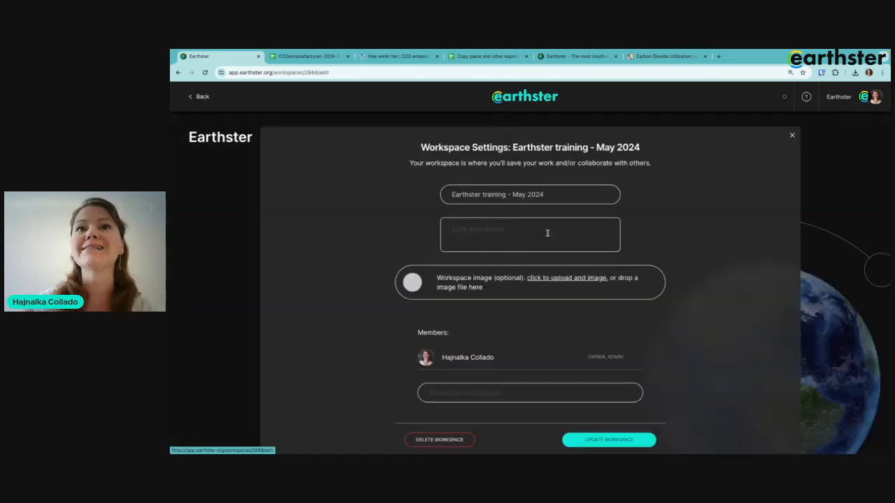
scroll(518, 354, "down", 1)
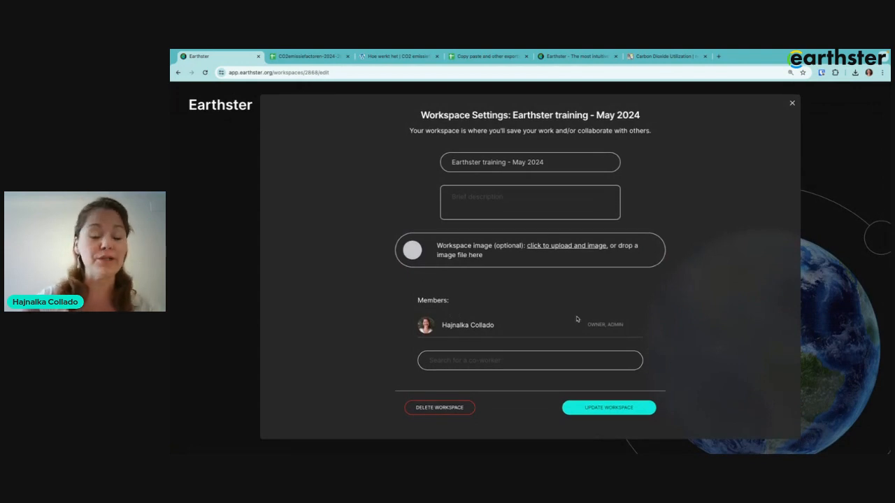
left_click(449, 358)
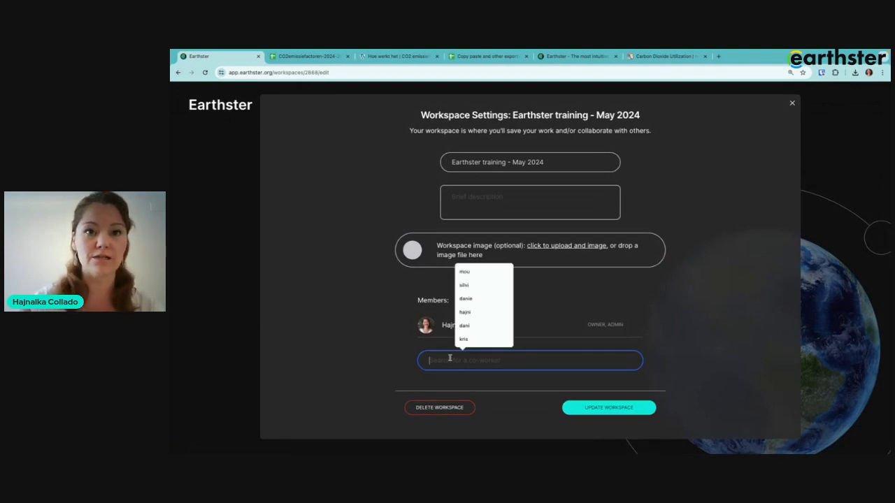
type("daniel")
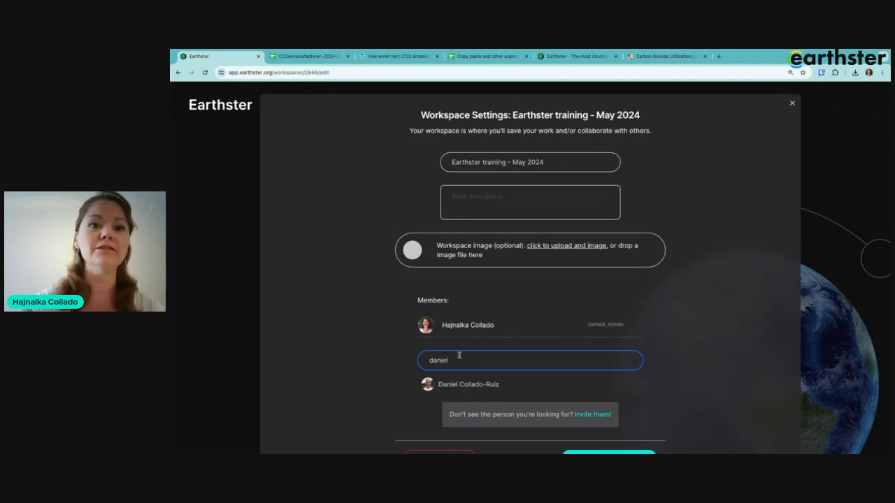
left_click(464, 385)
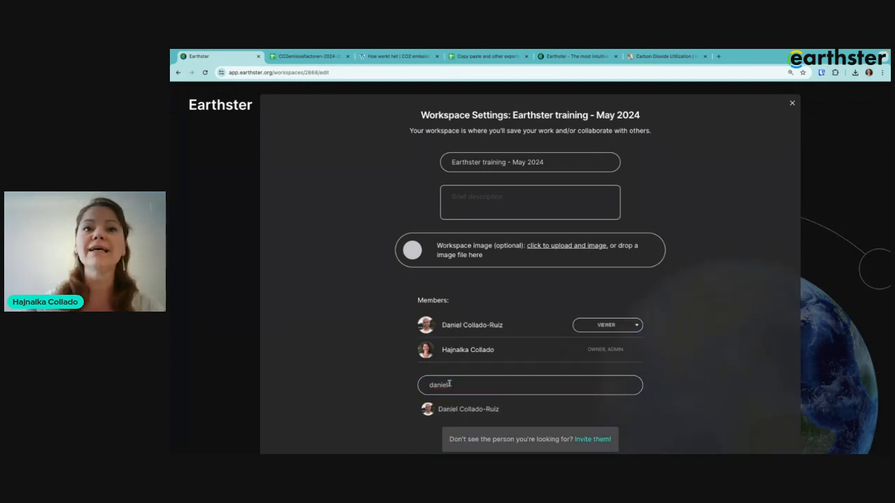
left_click(637, 324)
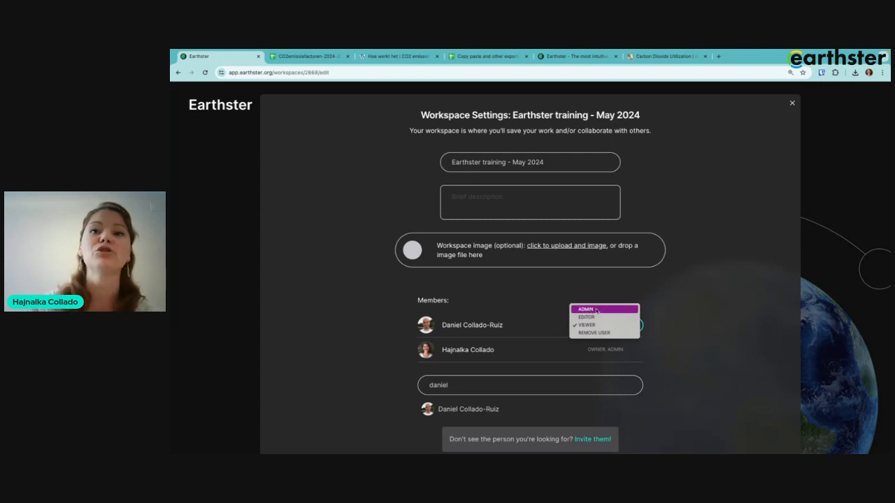
left_click(597, 310)
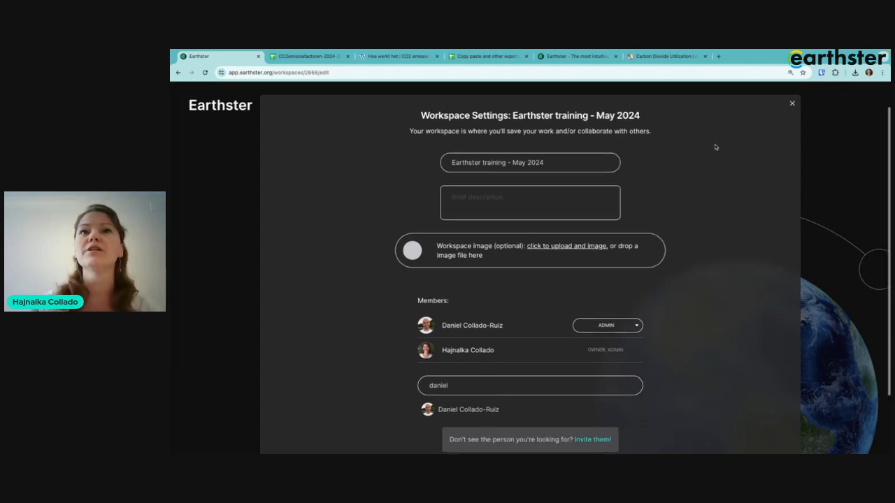
scroll(755, 140, "up", 1)
left_click(792, 135)
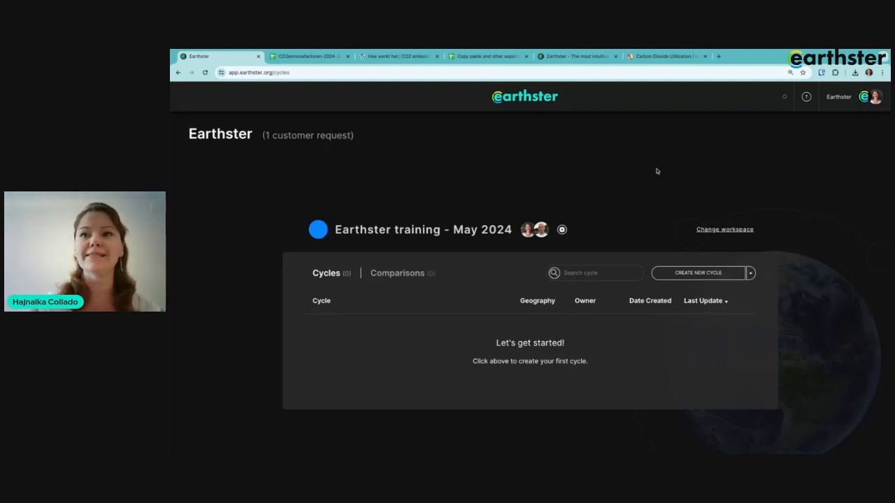
Start creating a new product cycle in the workspace, ready for entering the product name.
left_click(689, 275)
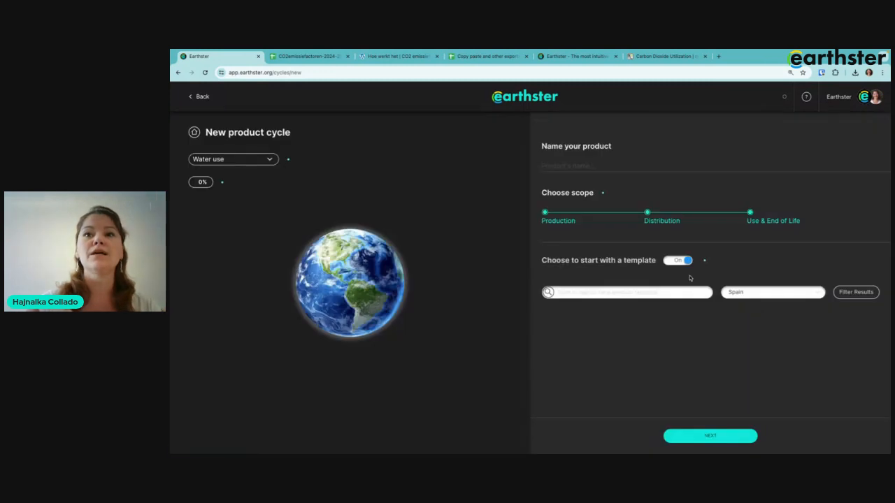
left_click(587, 168)
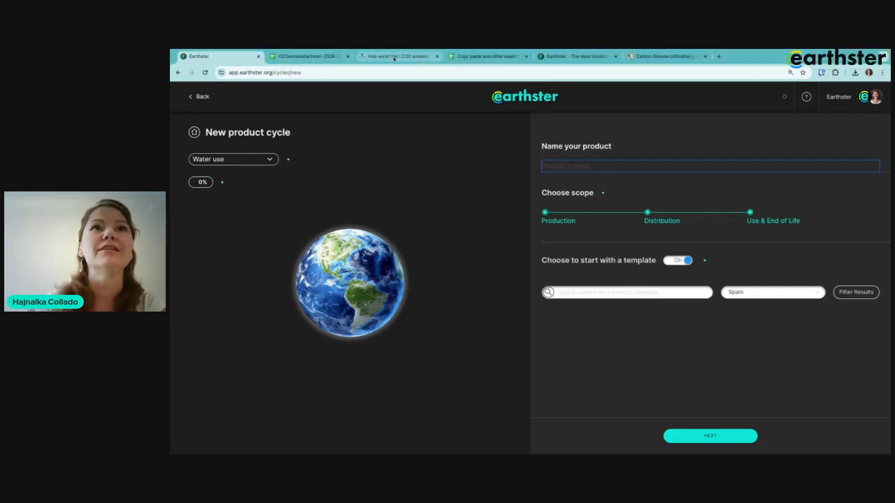
Switch to the CO2 emissiefactoren website and review the Hoe werkt het page, including the life cycle diagram under Hoe te gebruiken.
left_click(393, 58)
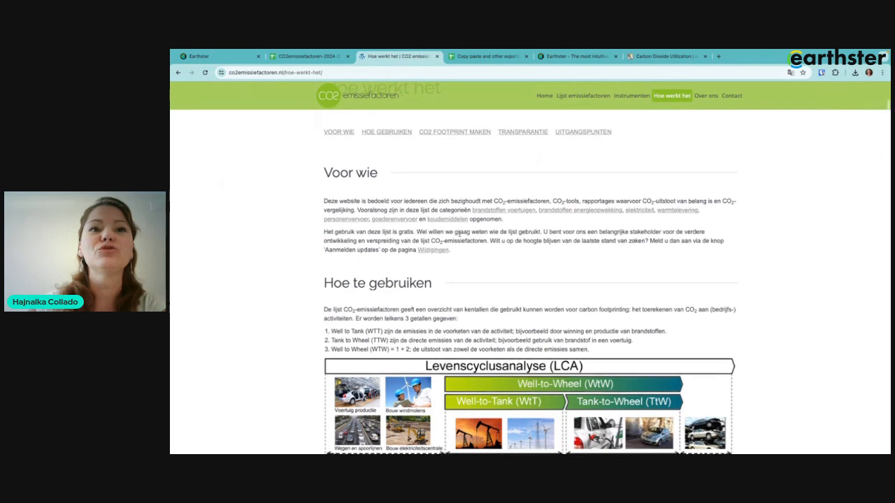
scroll(459, 234, "down", 1)
scroll(459, 234, "up", 2)
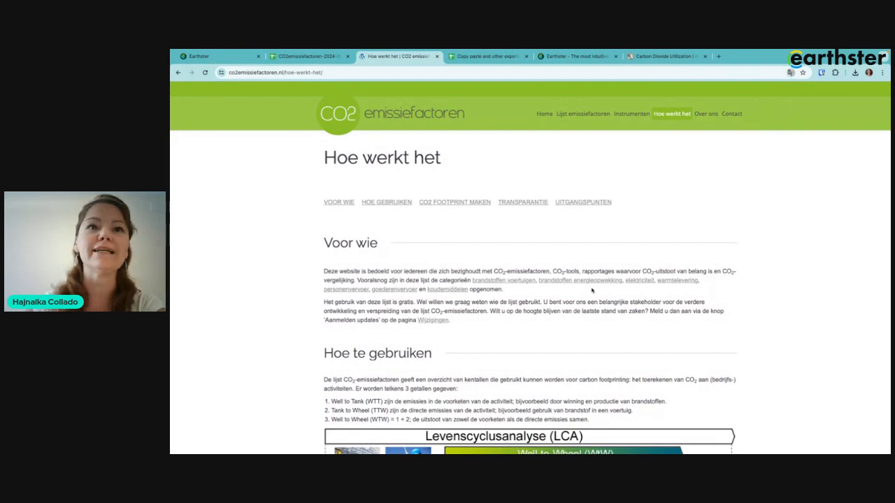
scroll(593, 290, "down", 3)
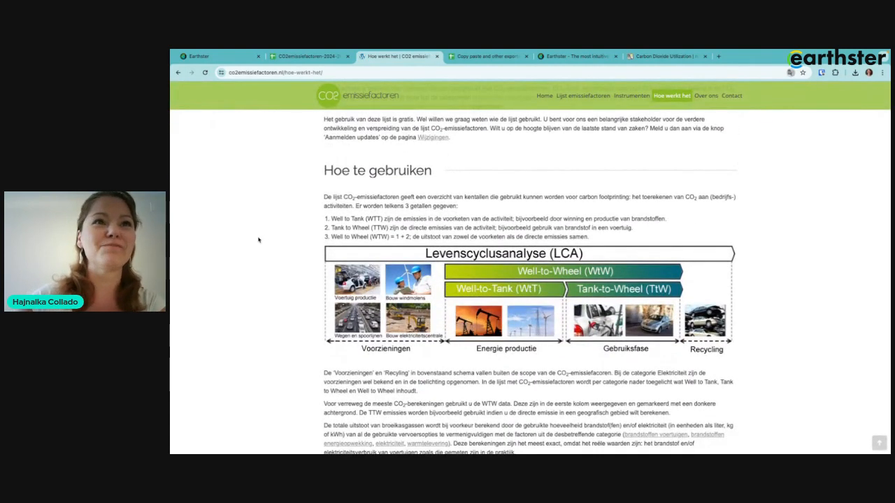
scroll(258, 239, "down", 1)
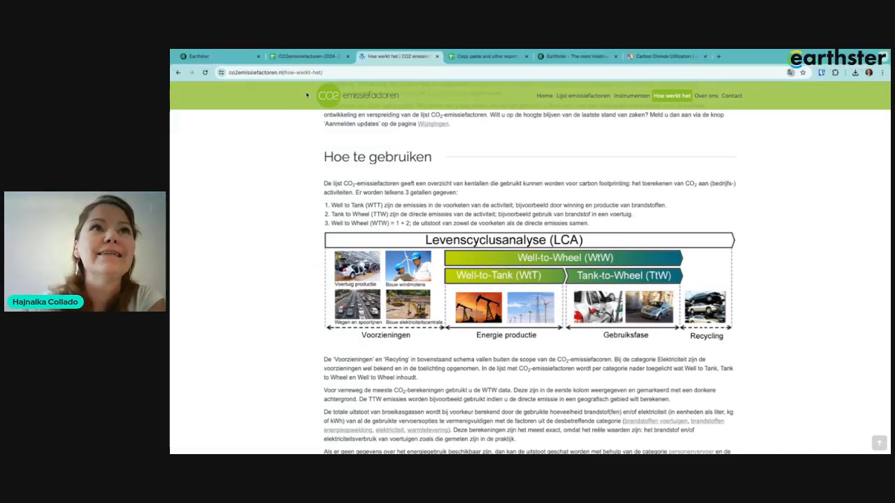
Switch to the CO2emissiefactoren-2024-2015 spreadsheet and review the emission factor columns and fuel rows on the 2024 sheet.
left_click(314, 58)
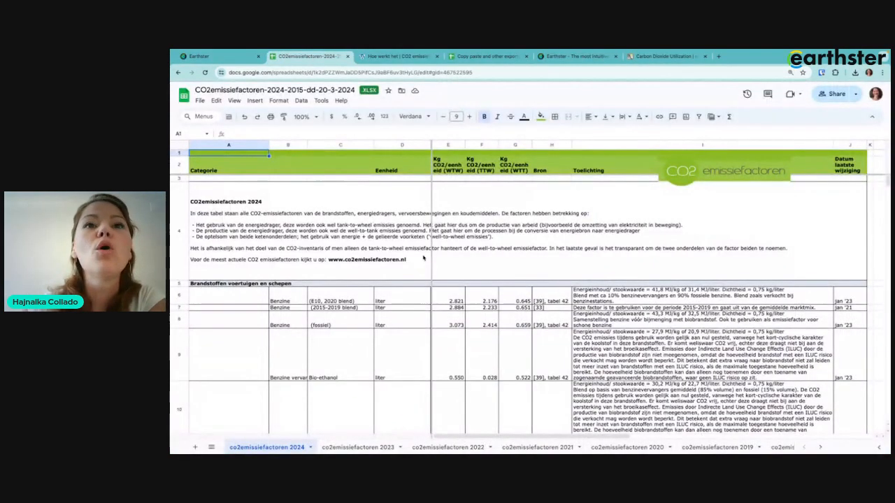
scroll(423, 253, "down", 1)
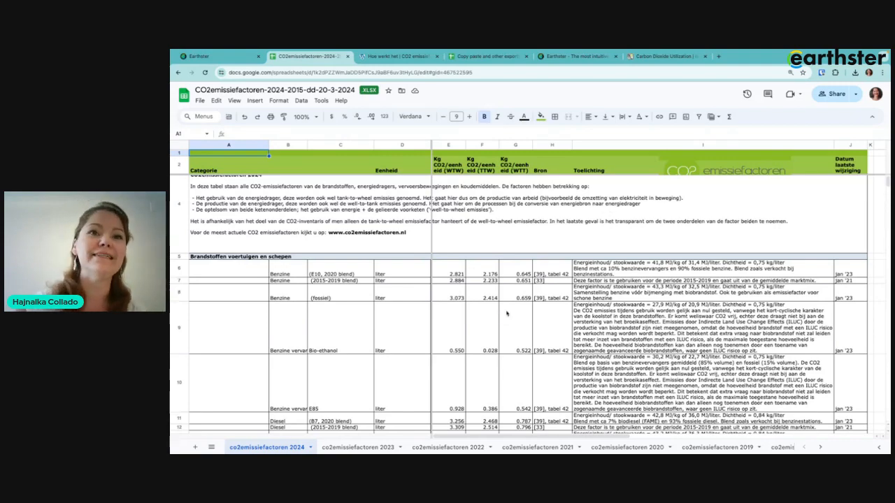
scroll(498, 368, "down", 5)
scroll(338, 368, "up", 5)
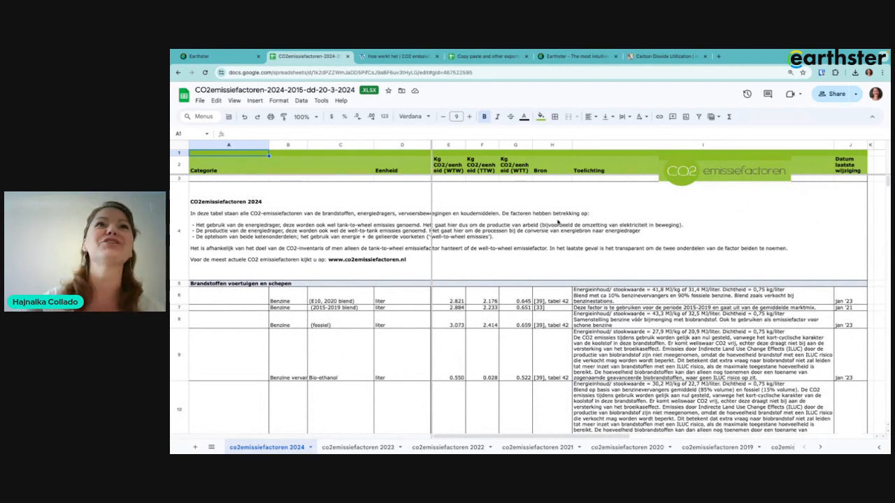
mouse_move(270, 51)
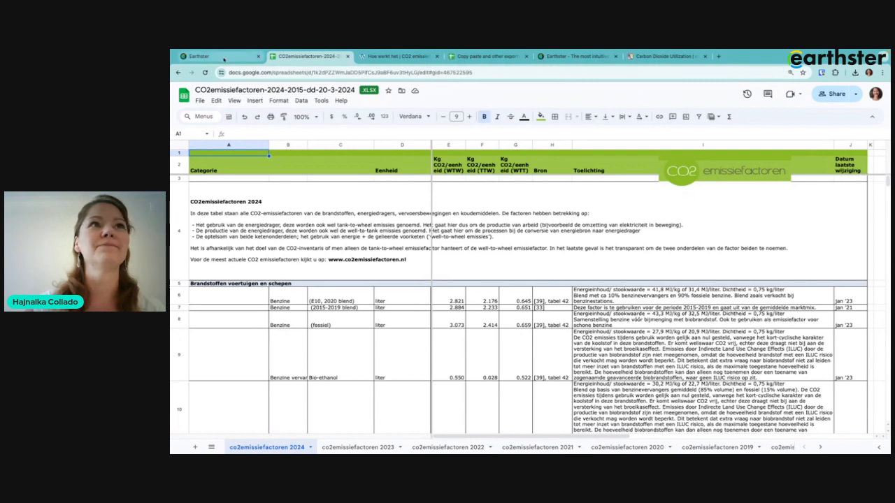
Return to the new product cycle in Earthster and name the product "CO2 emission factor template".
left_click(224, 58)
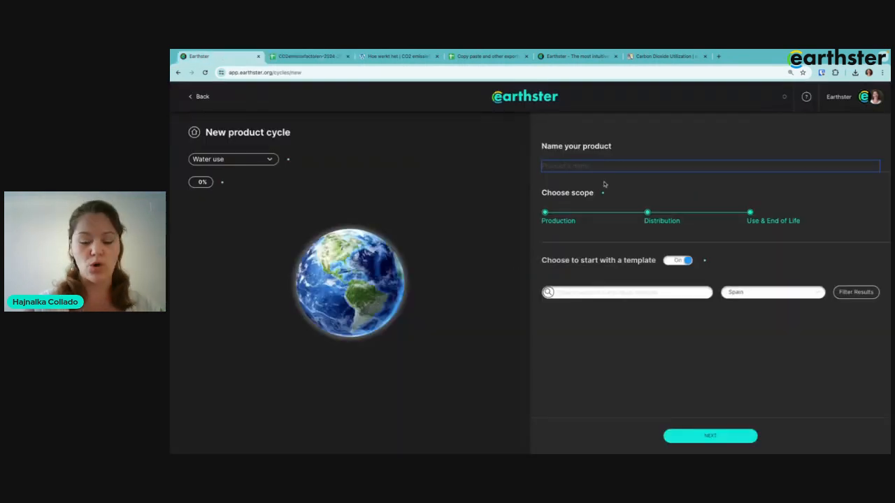
type("C")
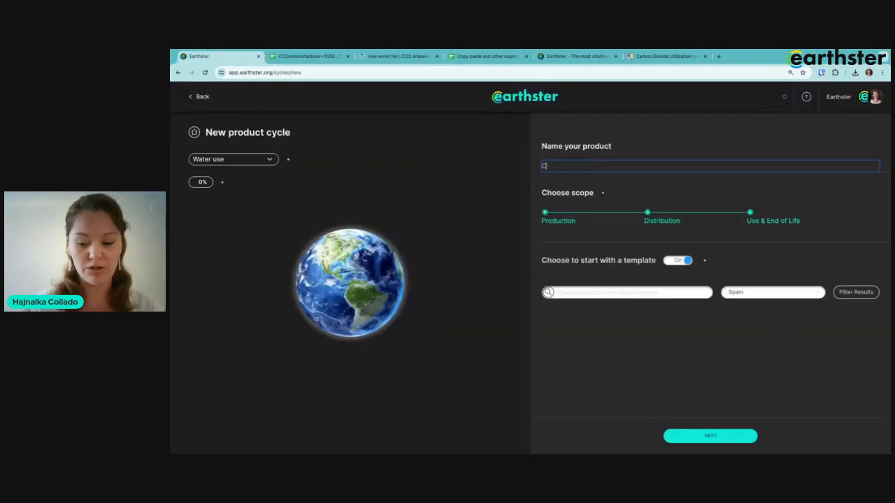
type("O2 emissio")
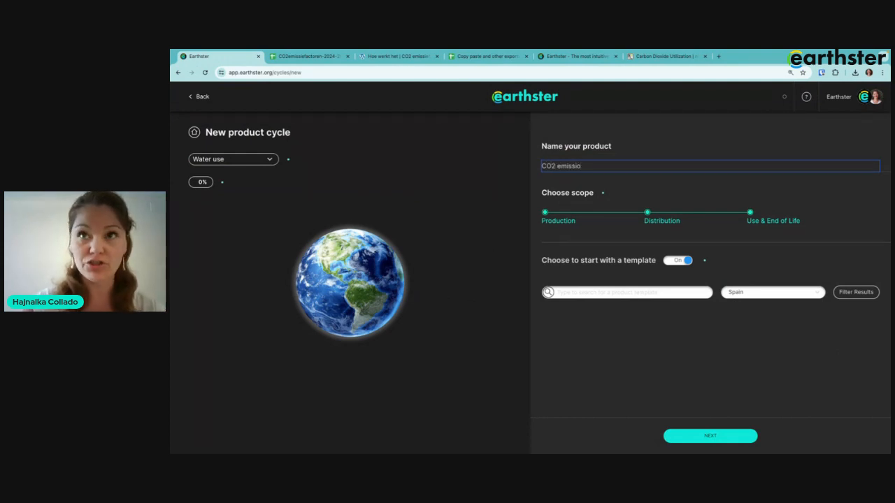
type("n fact")
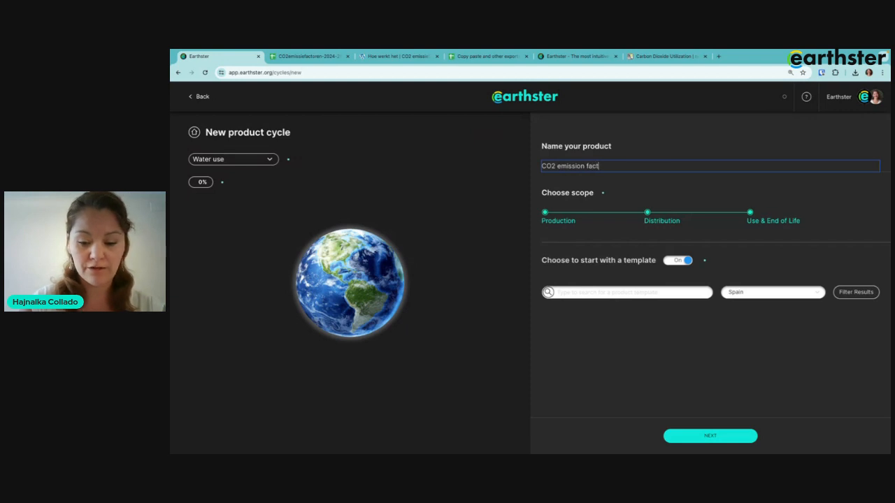
type("or template")
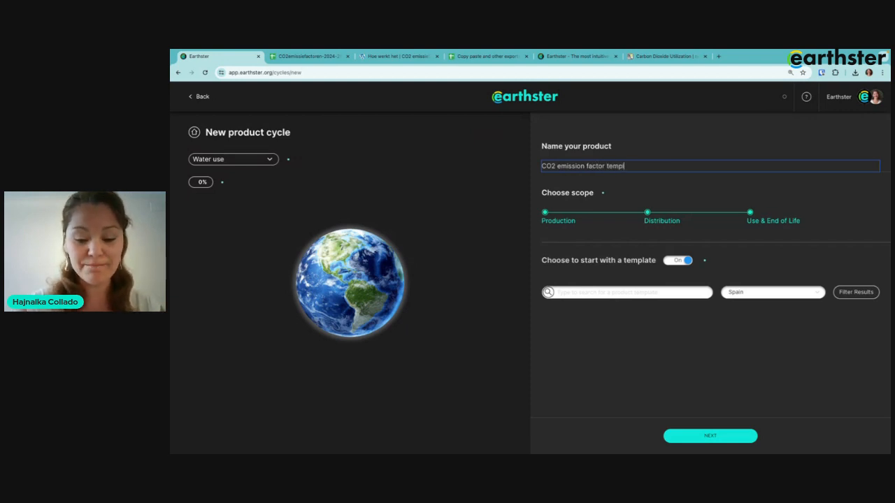
left_click(661, 138)
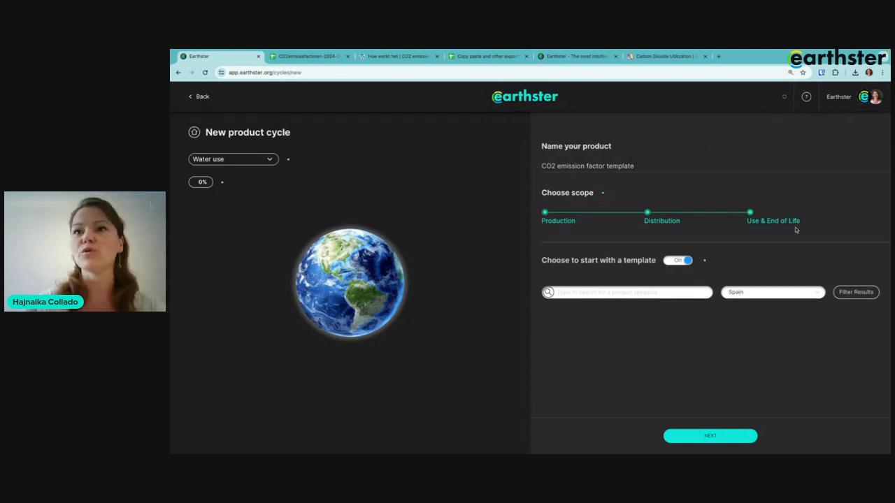
Create the cycle without a starting template and with the example functional unit removed.
left_click(688, 261)
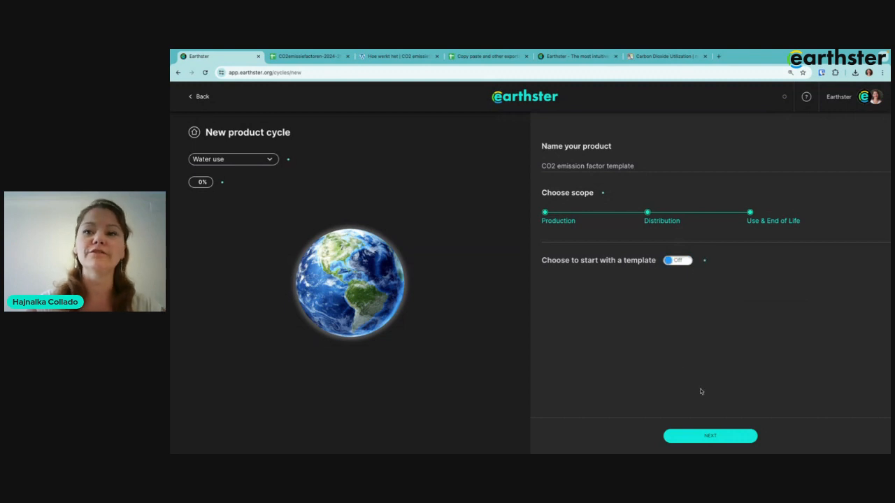
left_click(706, 438)
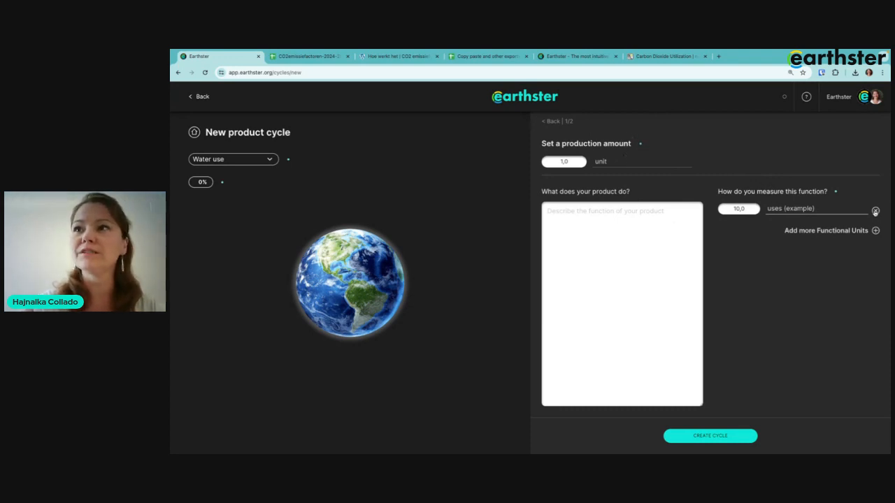
left_click(875, 211)
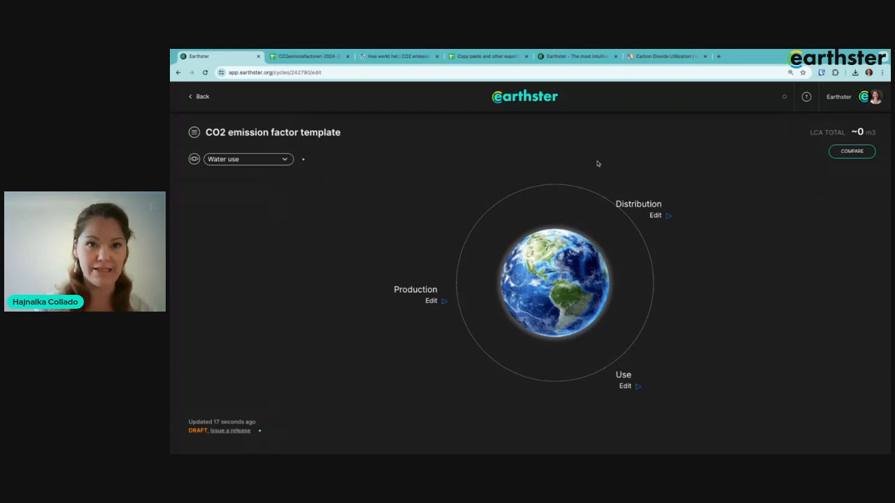
Add a new bundle to the Production stage of the CO2 emission factor template.
mouse_move(435, 280)
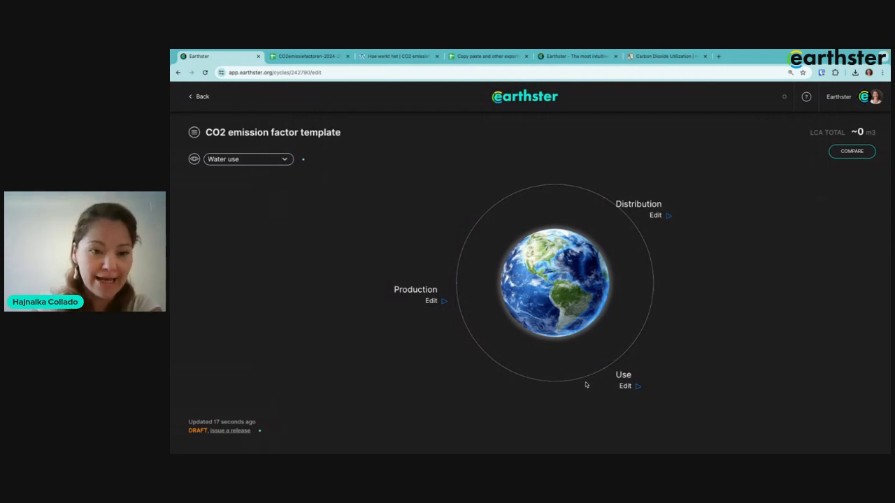
mouse_move(648, 374)
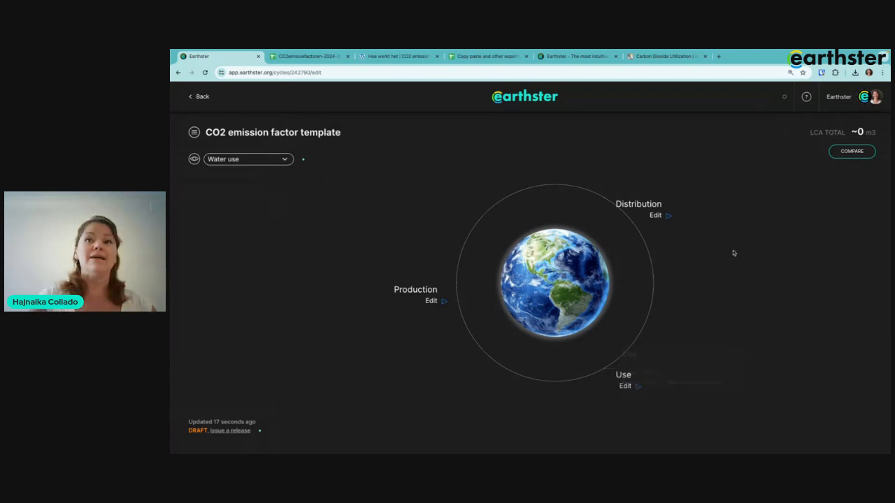
left_click(409, 286)
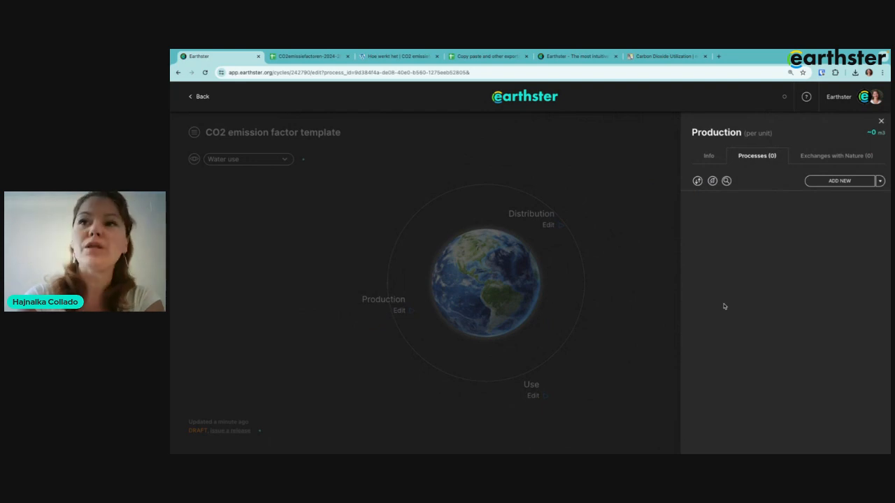
left_click(880, 181)
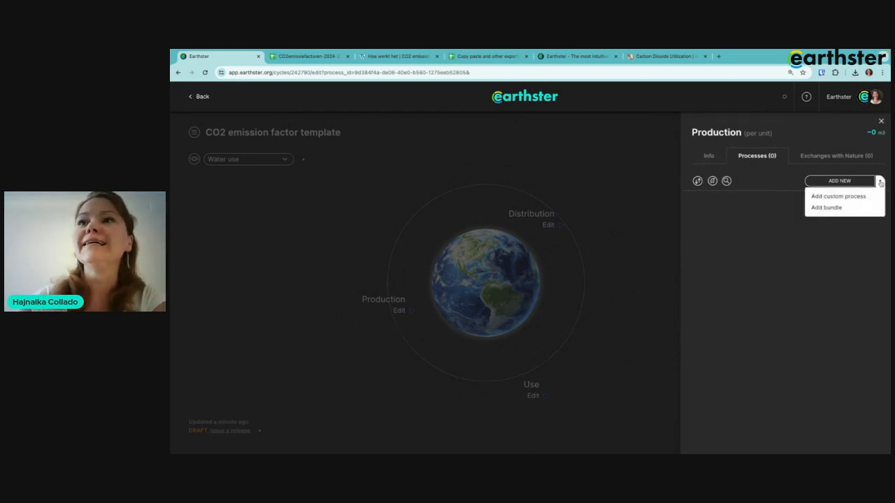
left_click(816, 209)
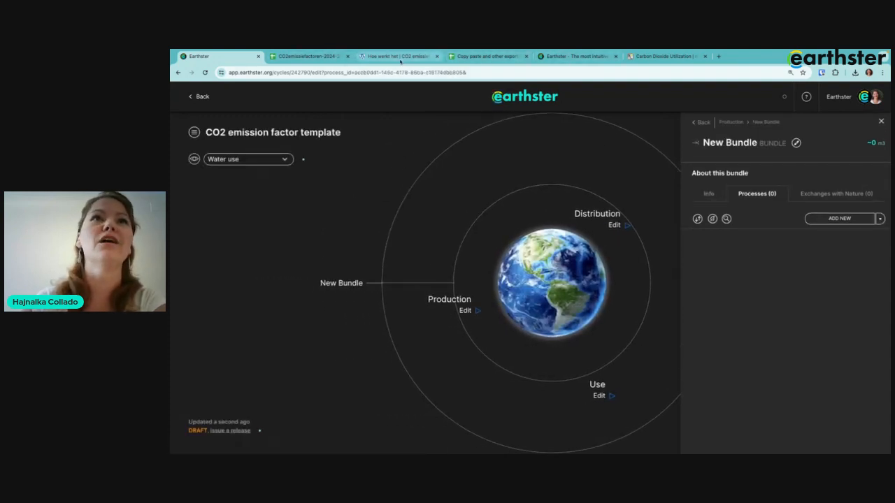
Switch to the CO2emissiefactoren spreadsheet and examine the unit and the WTW, TTW and WTT factors of Benzine (E10, 2020 blend).
left_click(304, 58)
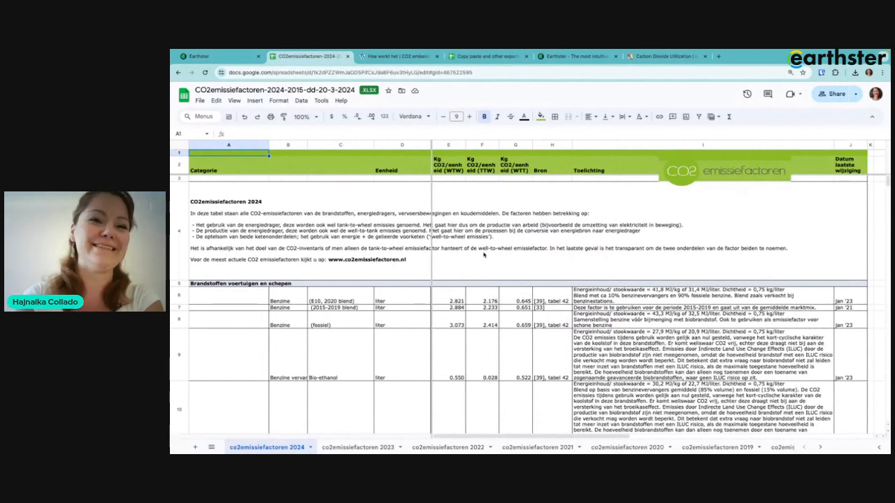
scroll(465, 316, "down", 3)
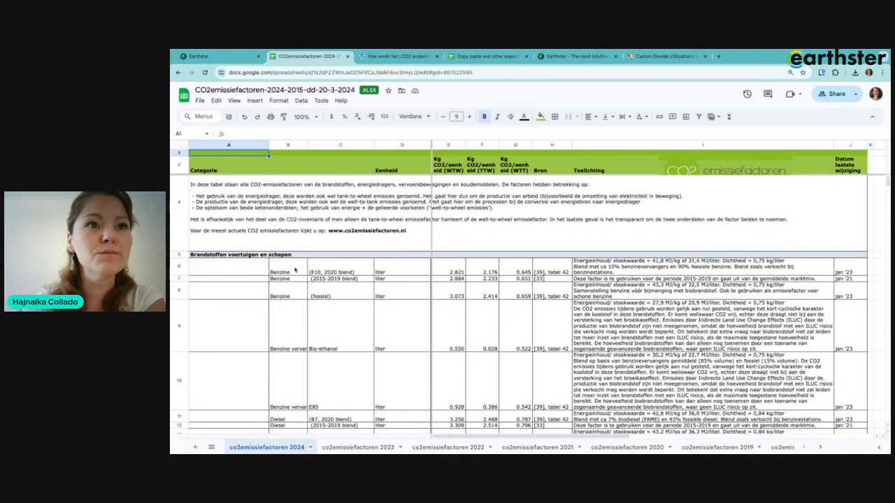
left_click(315, 268)
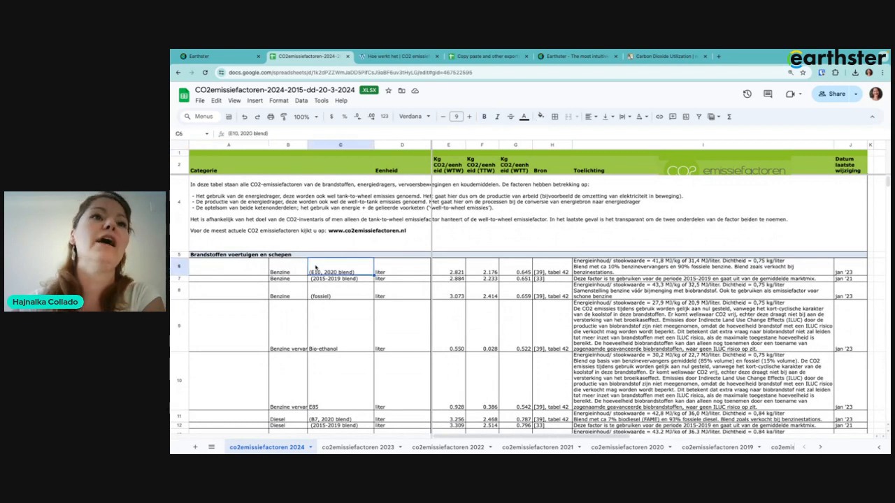
left_click(398, 269)
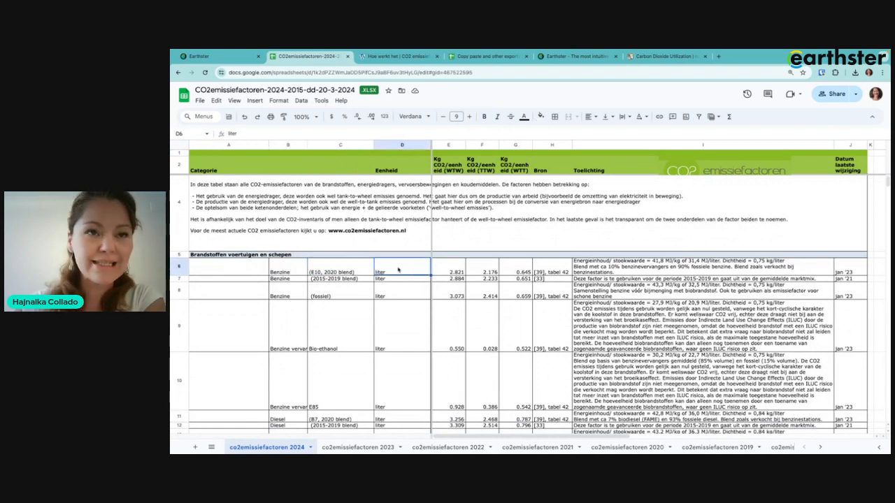
left_click(457, 270)
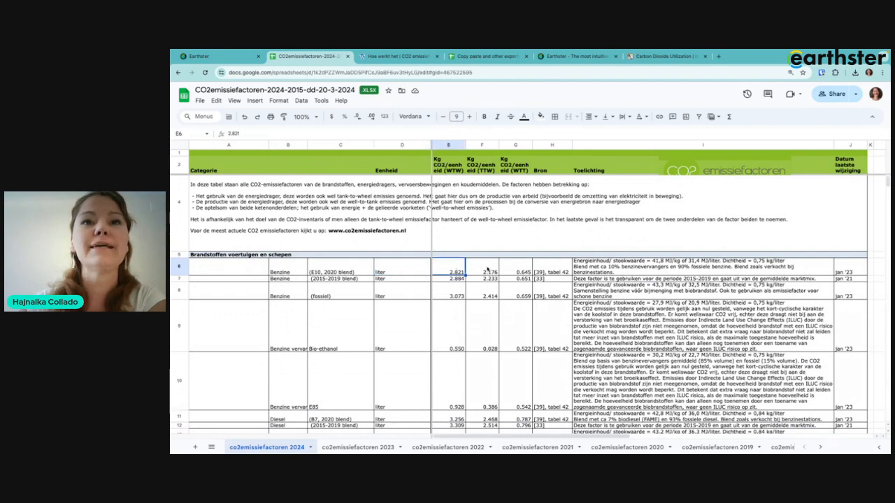
key("Right")
key("Right")
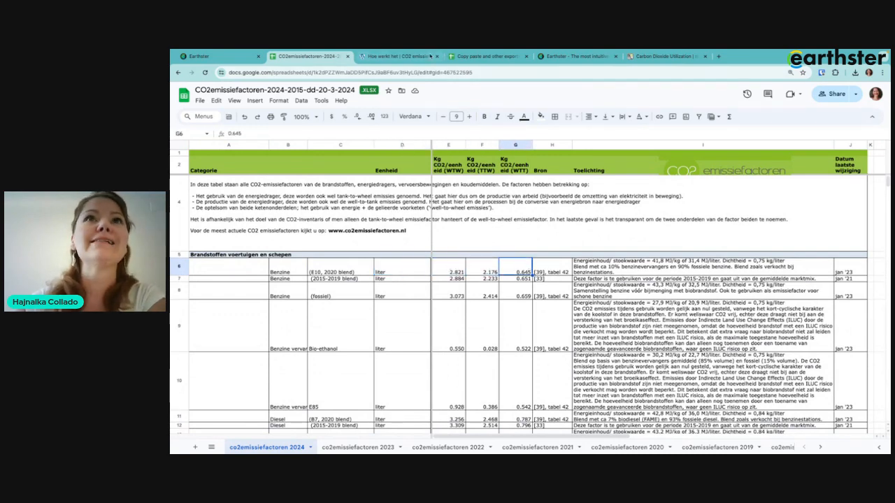
Switch to the Hoe werkt het page, translate it into English, and enlarge it to read the WTT, TTW and WTW definitions.
left_click(429, 56)
scroll(581, 249, "down", 2)
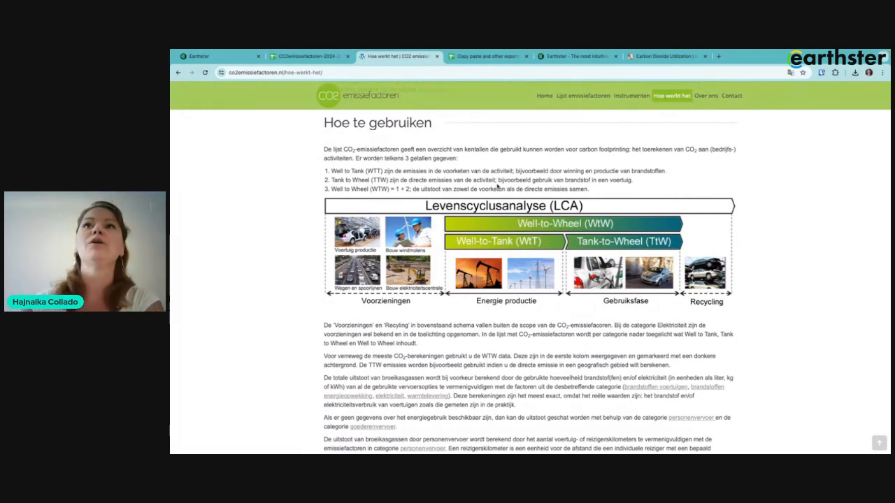
left_click(790, 73)
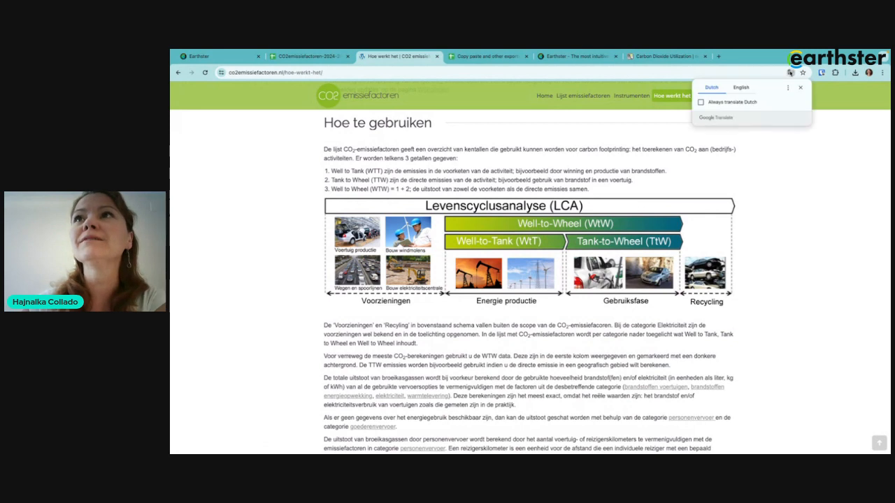
left_click(739, 88)
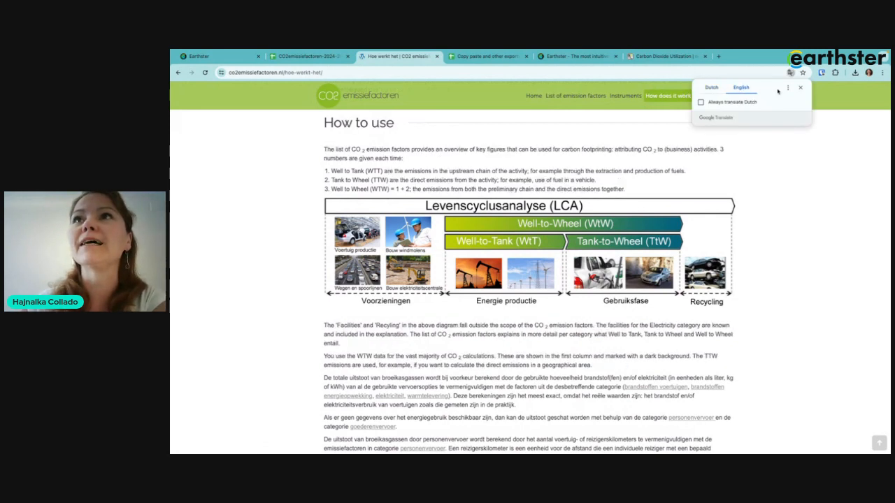
left_click(777, 177)
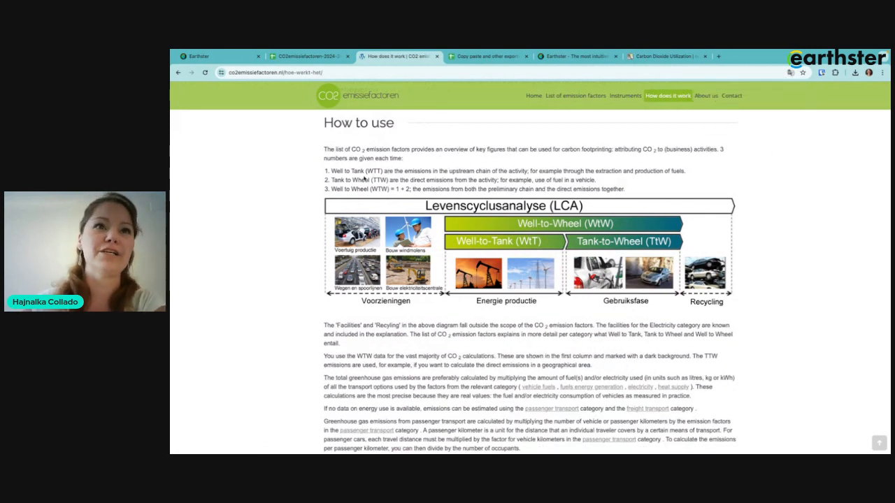
key("ctrl+plus")
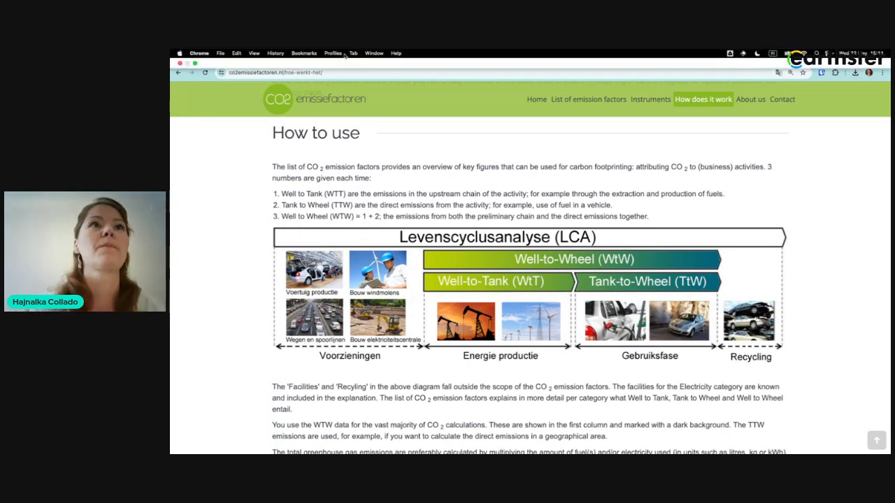
Recheck the spreadsheet's factor columns, return to Earthster and delete the empty bundle from Production.
left_click(210, 56)
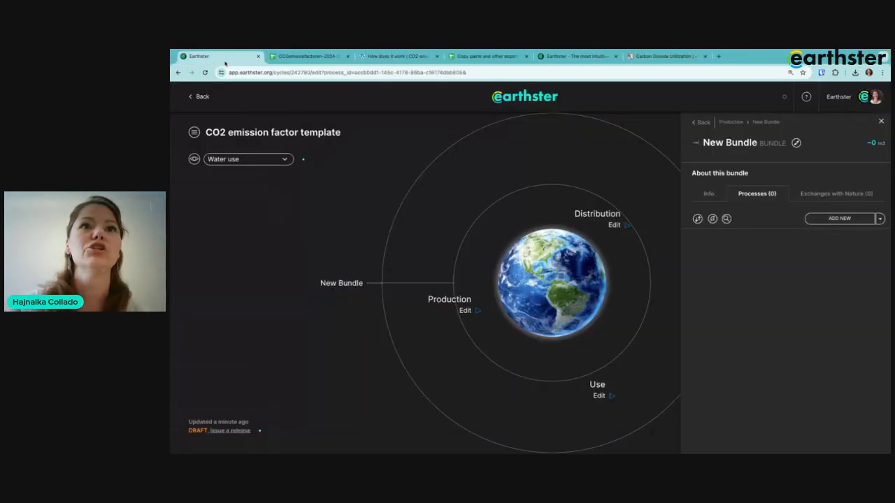
left_click(308, 56)
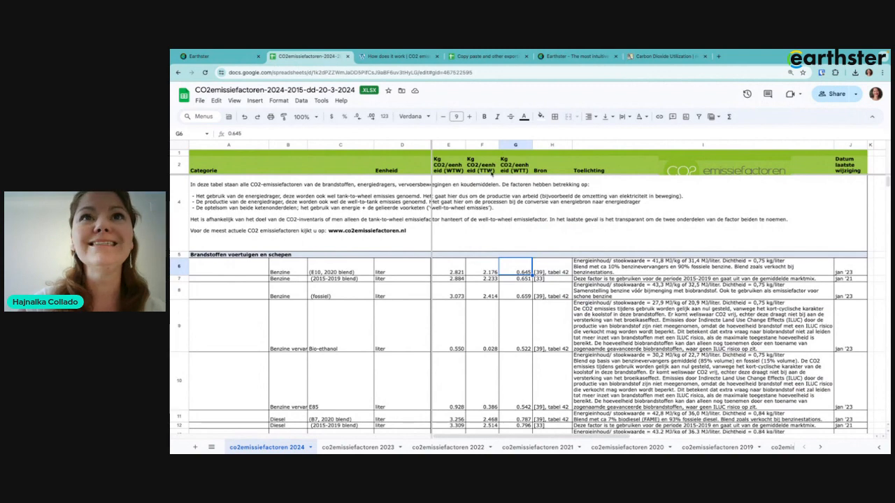
left_click(203, 56)
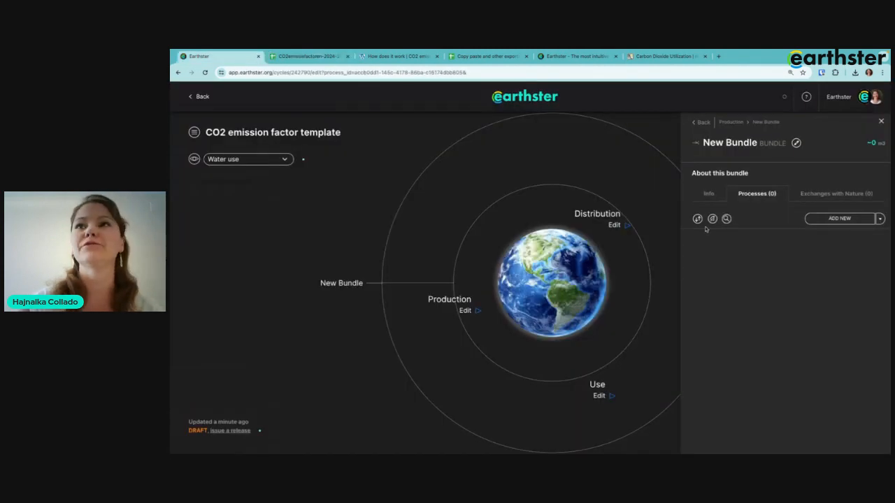
left_click(731, 122)
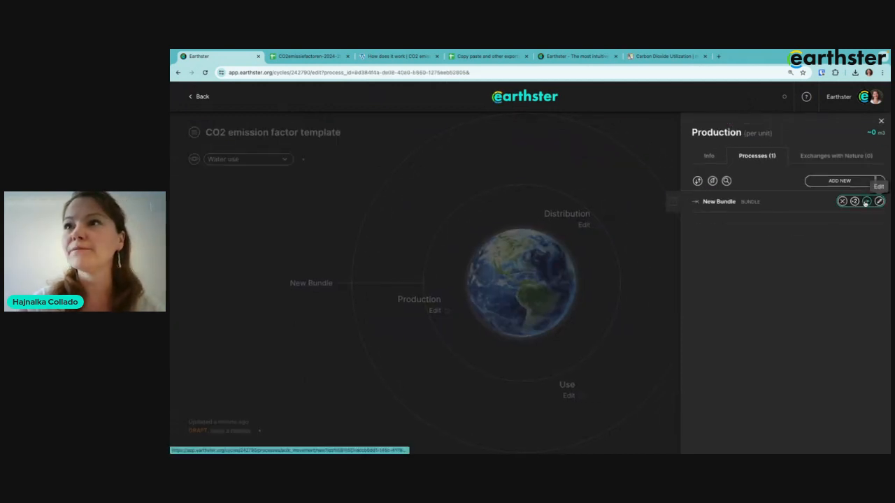
left_click(843, 203)
left_click(572, 309)
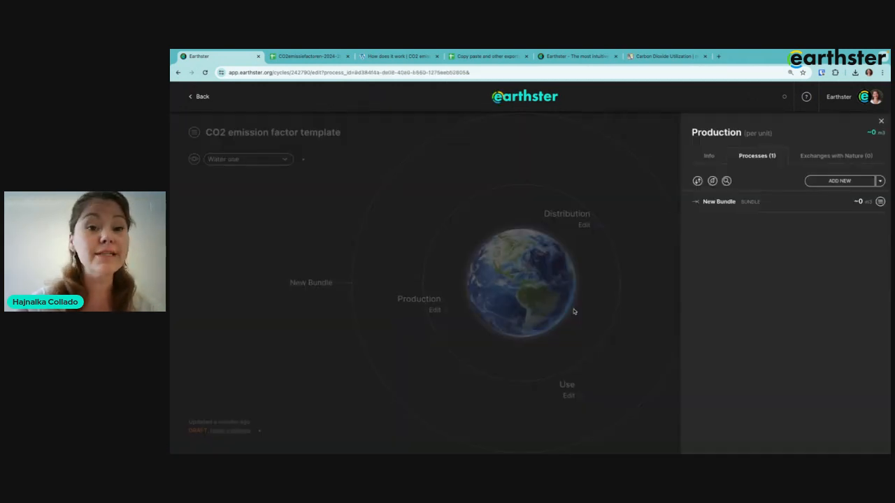
Add a custom process to Production and name it "TTW", checking the spreadsheet's column headings for the abbreviation.
left_click(880, 181)
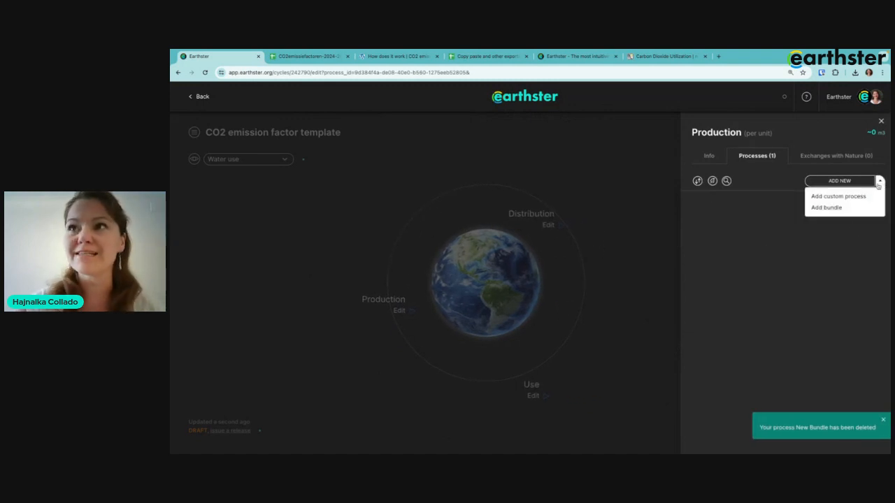
left_click(834, 198)
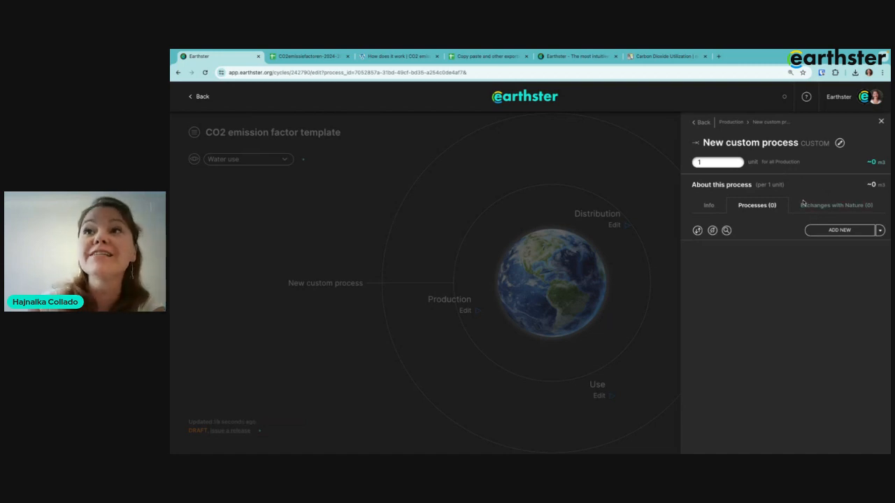
left_click(737, 140)
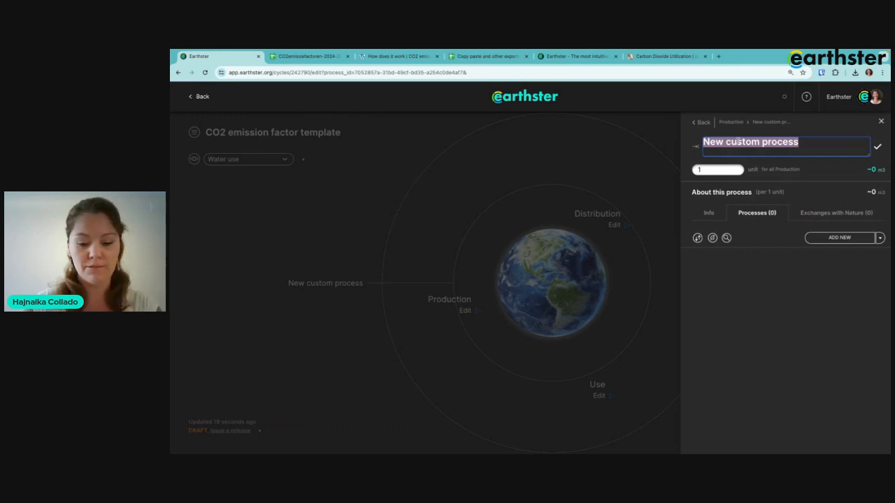
type("W")
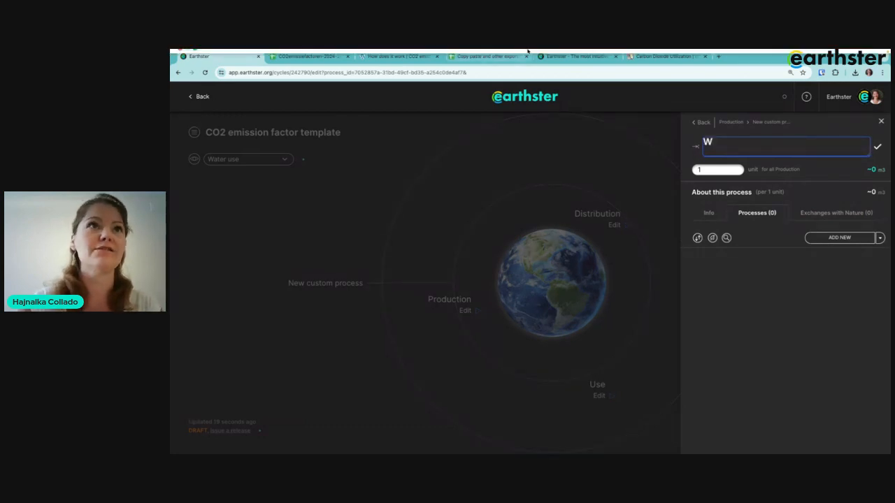
left_click(307, 56)
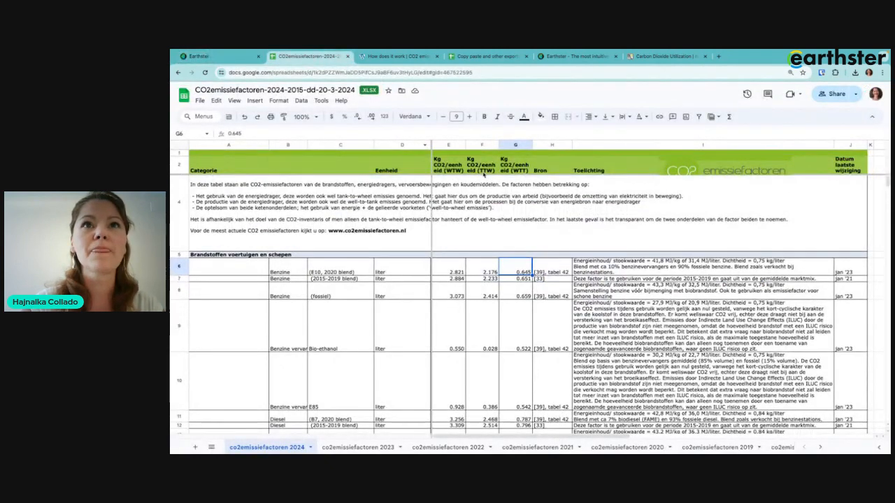
left_click(223, 56)
left_click(704, 143)
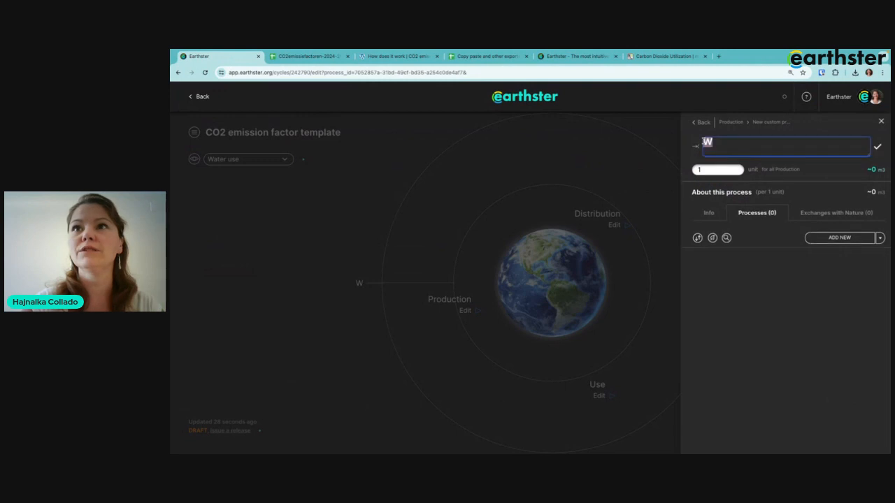
type("TT")
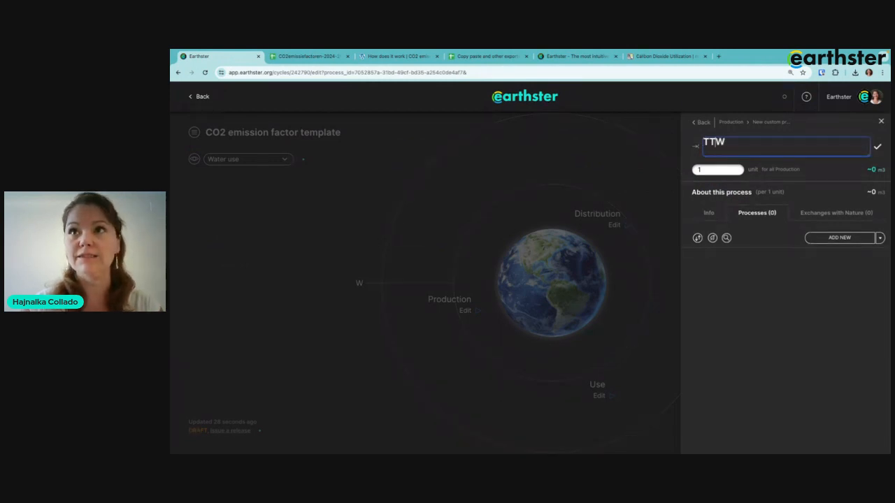
key("Return")
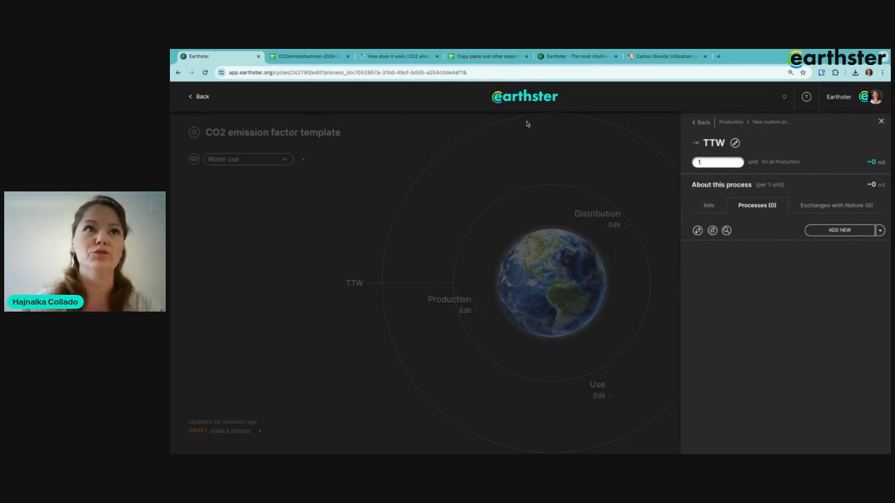
Copy the TTW factor of Benzine (E10, 2020 blend) from the 2024 sheet and return to Earthster.
left_click(308, 56)
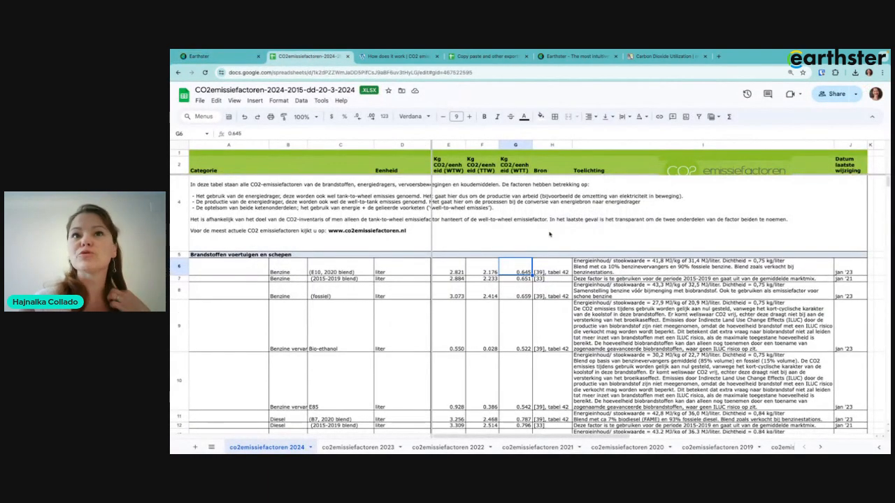
left_click(486, 264)
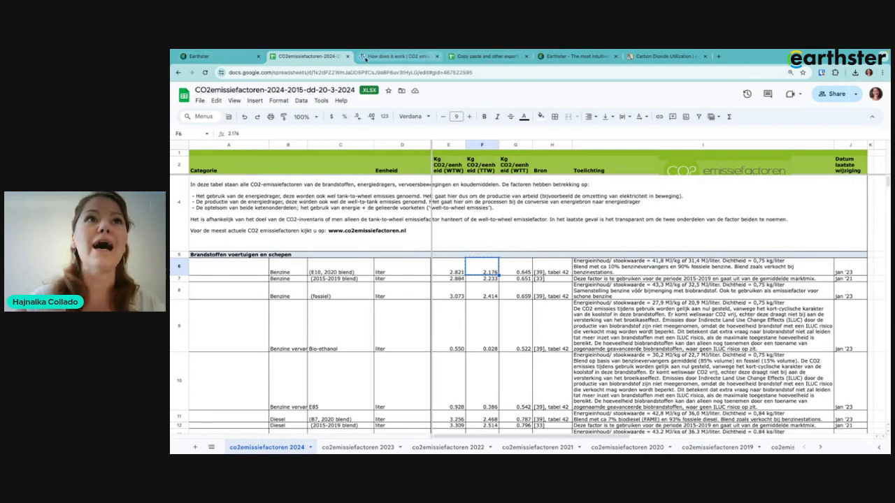
left_click(209, 56)
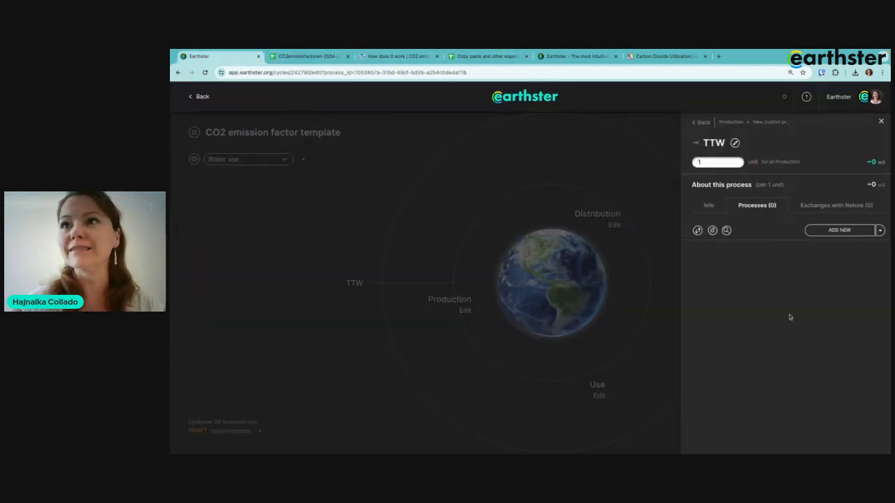
Start adding an exchange with nature to the TTW process and search the exchange list for "co2".
left_click(825, 207)
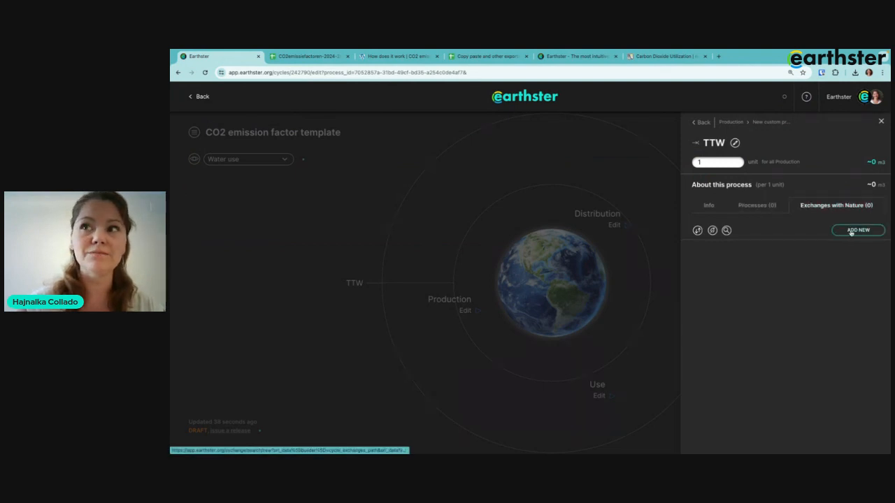
left_click(850, 230)
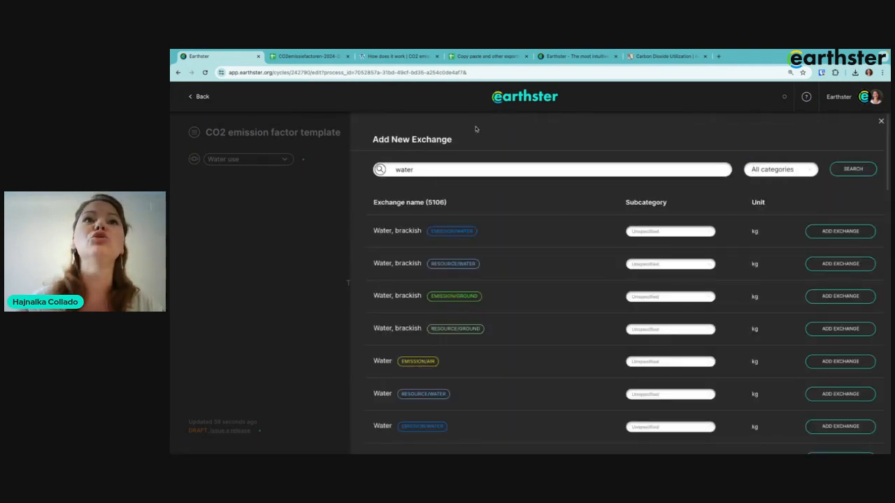
left_click(452, 169)
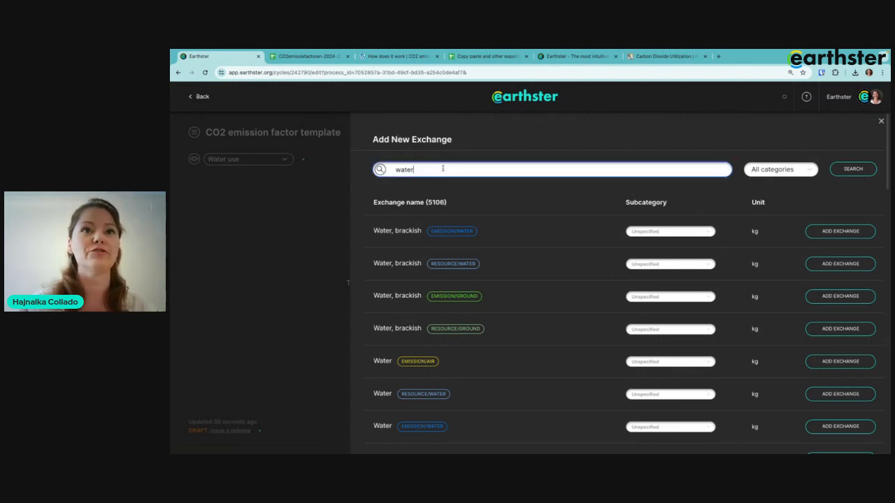
key("ctrl+a")
type("co2")
key("Return")
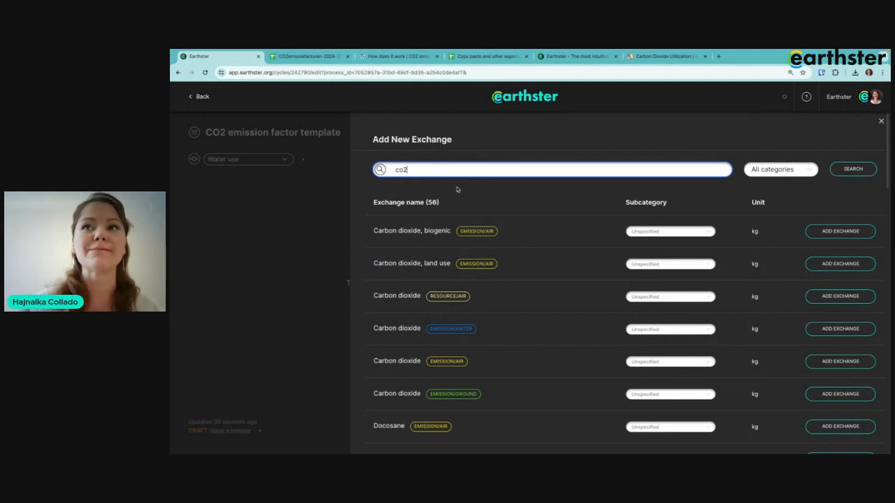
Check the subcategory options of the Carbon dioxide emission/air exchange, keep Unspecified, and add the exchange to TTW.
scroll(457, 190, "down", 1)
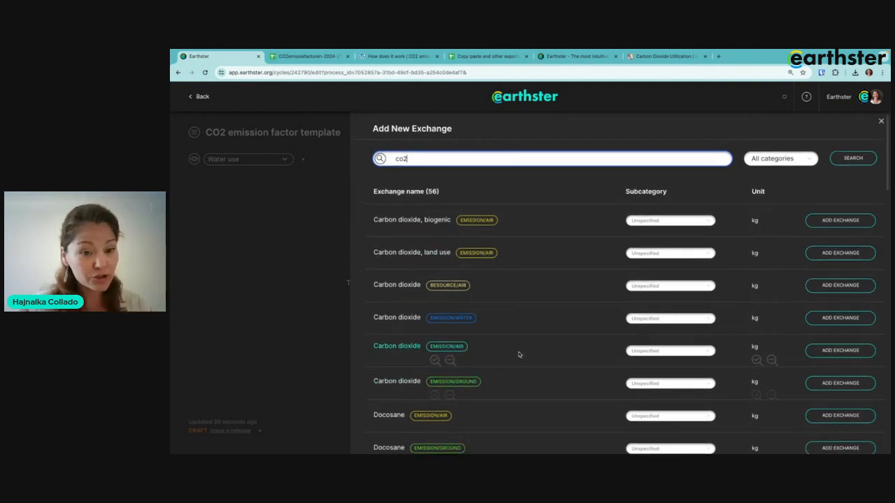
scroll(518, 354, "down", 3)
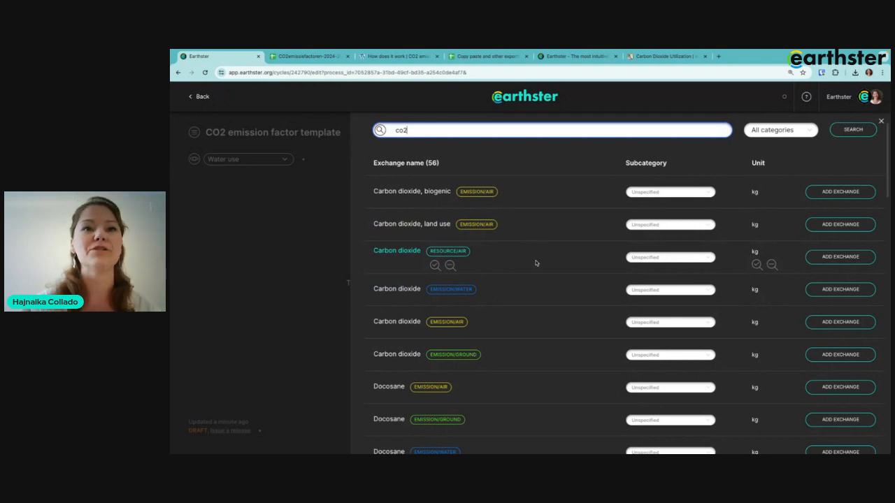
scroll(536, 261, "down", 1)
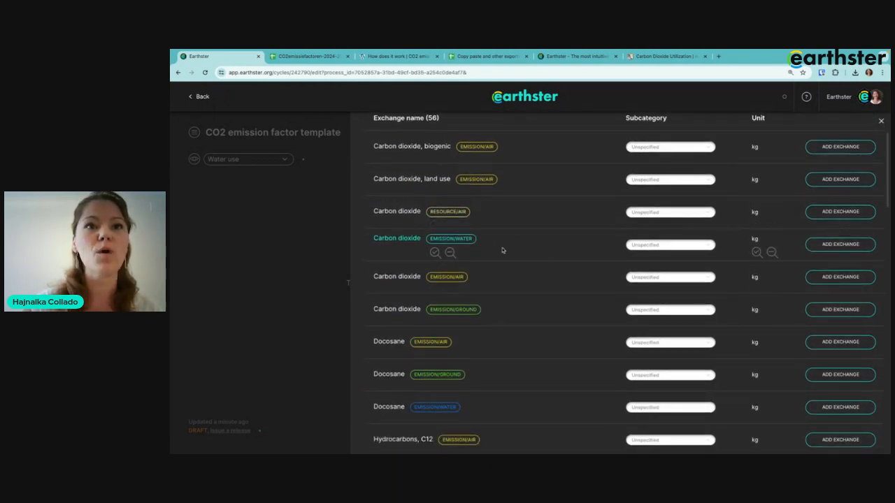
scroll(497, 250, "down", 1)
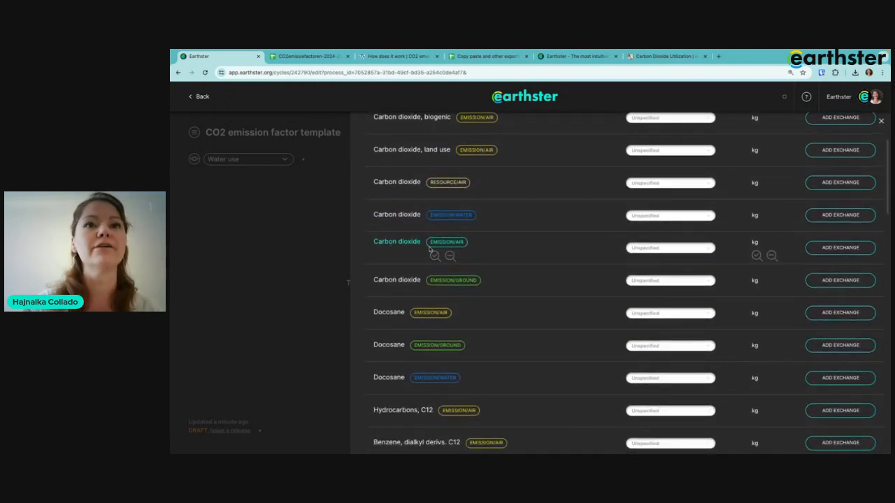
left_click(689, 248)
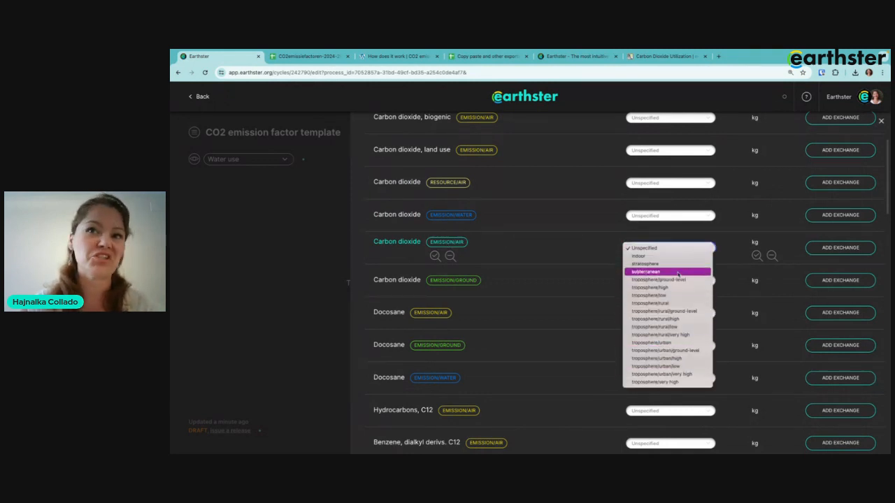
left_click(593, 247)
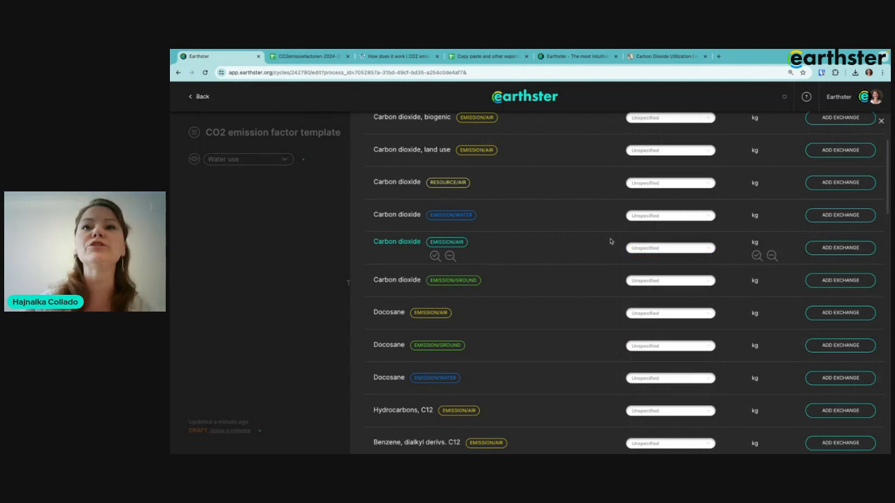
left_click(834, 250)
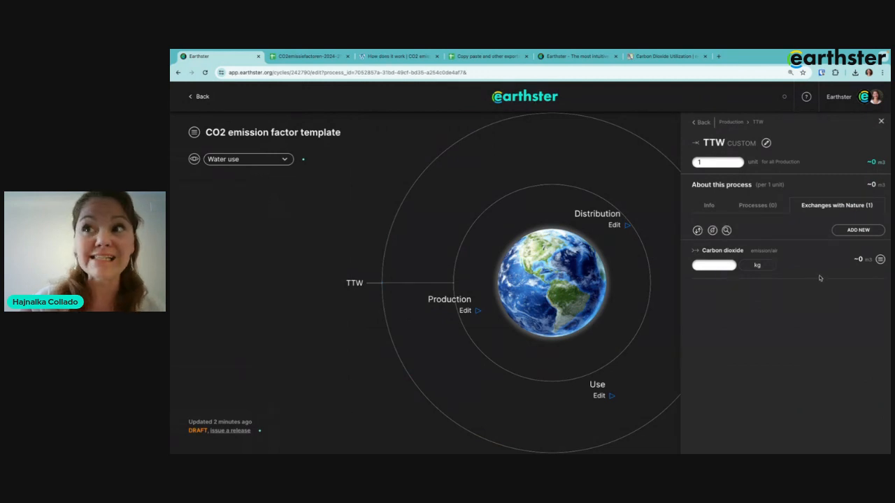
Set the amount of TTW's Carbon dioxide emission/air exchange to 1 kg.
left_click(715, 265)
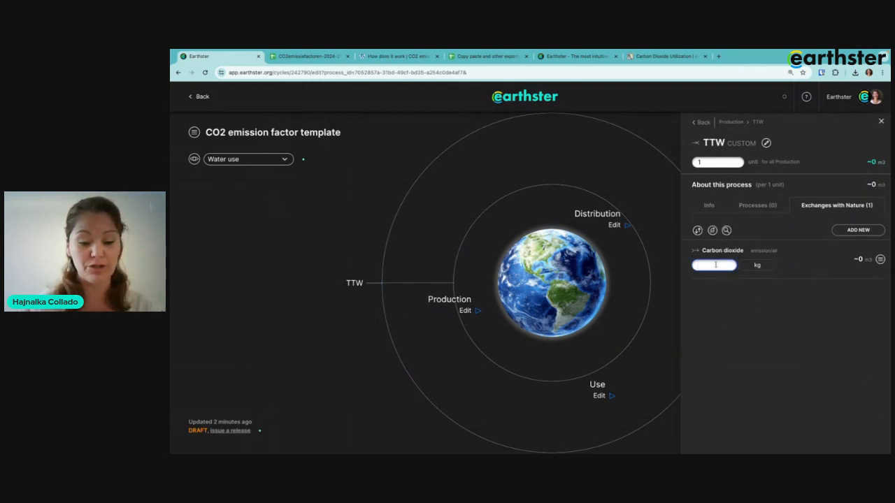
type("1")
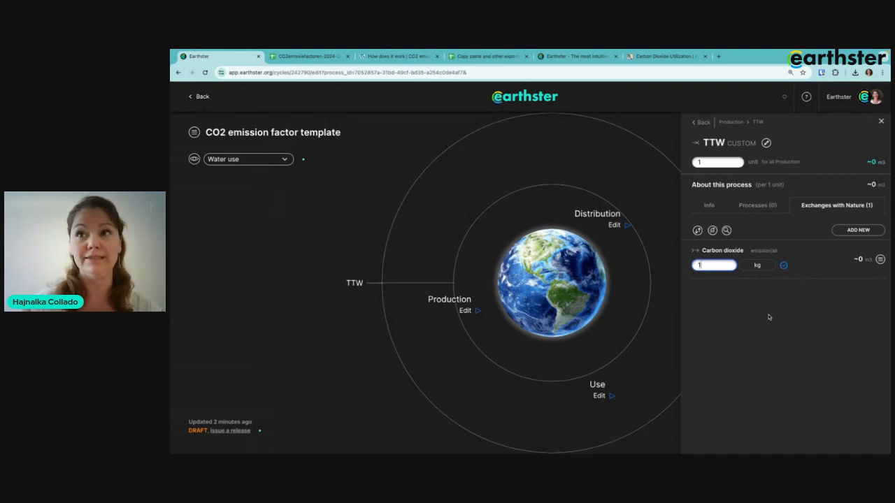
left_click(769, 315)
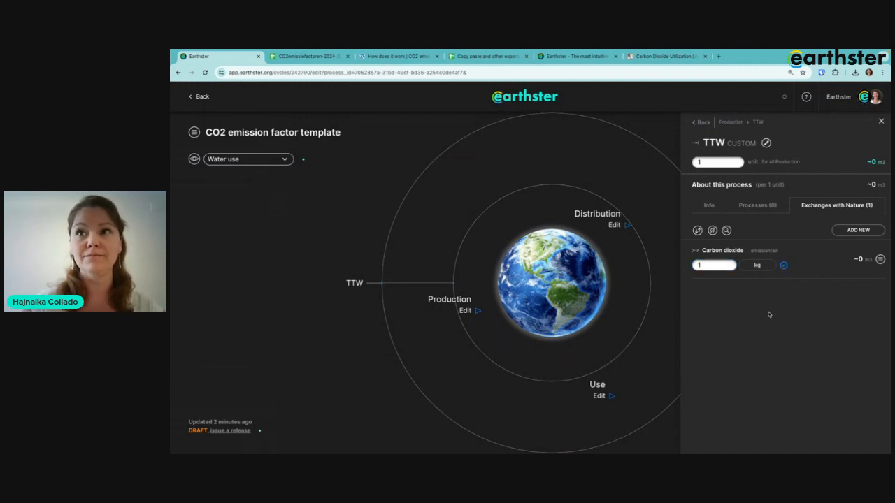
Change the reference unit in the TTW process info to "kg CO2 eq".
left_click(706, 207)
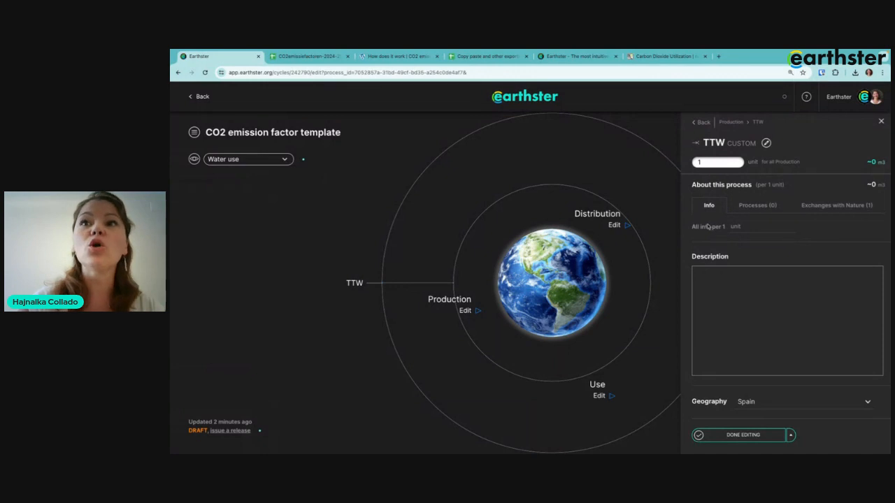
left_click(735, 227)
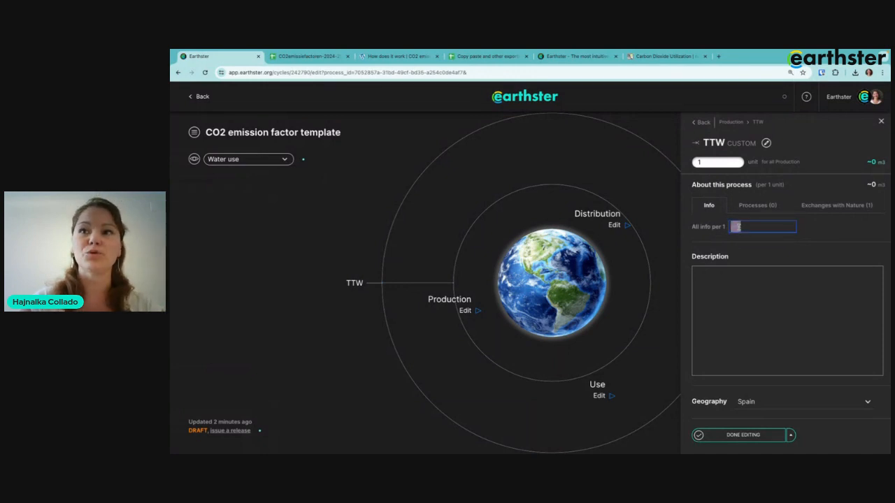
type("kg ")
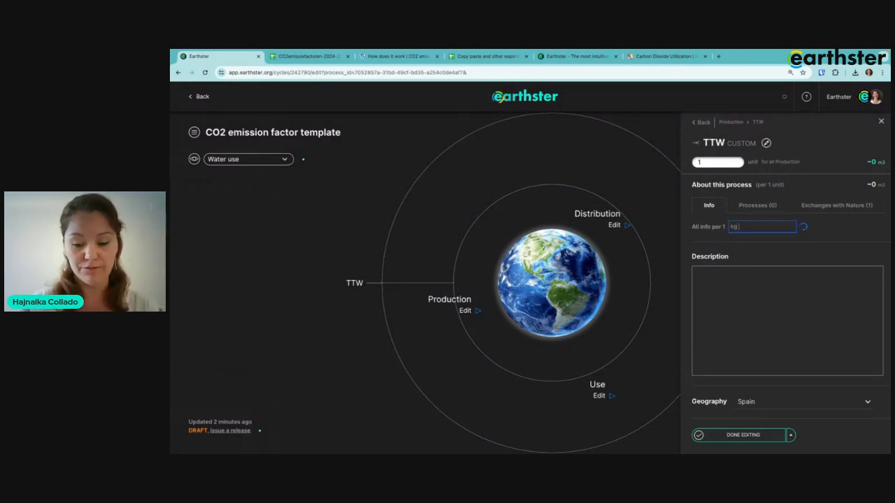
type("CO2 eq")
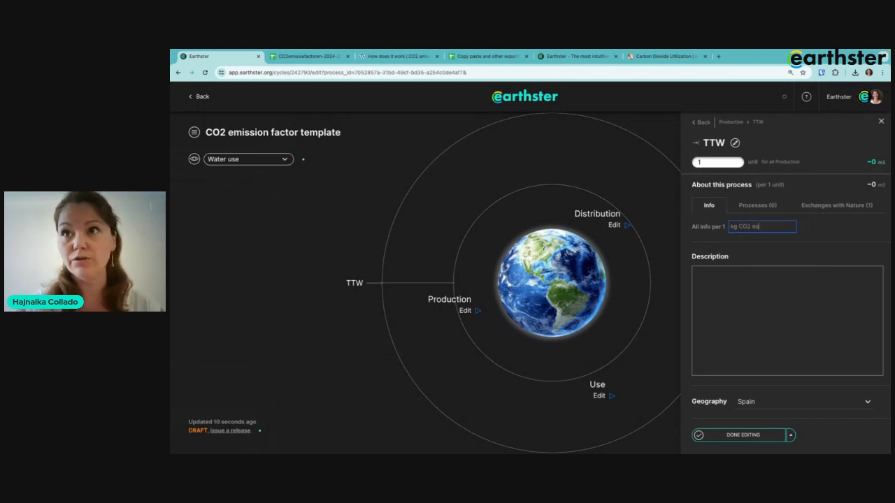
key("Return")
Recheck TTW's exchanges with nature and set the process amount for all Production to 2.176.
left_click(757, 205)
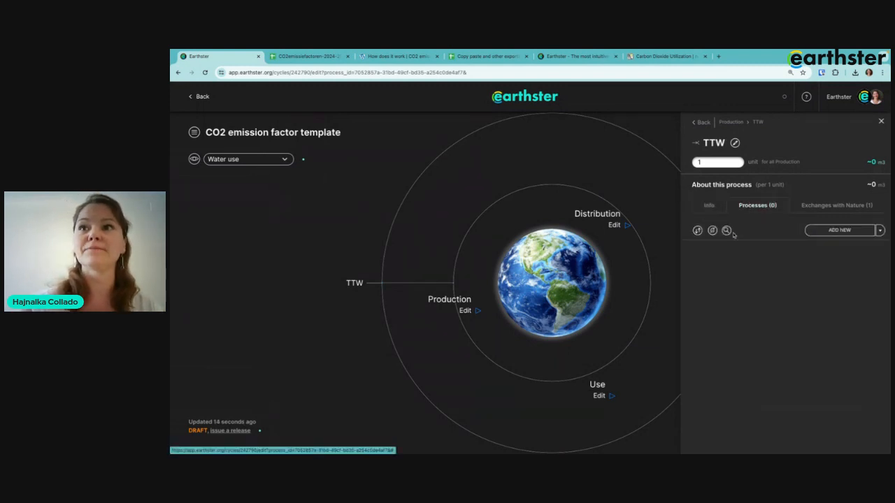
left_click(836, 205)
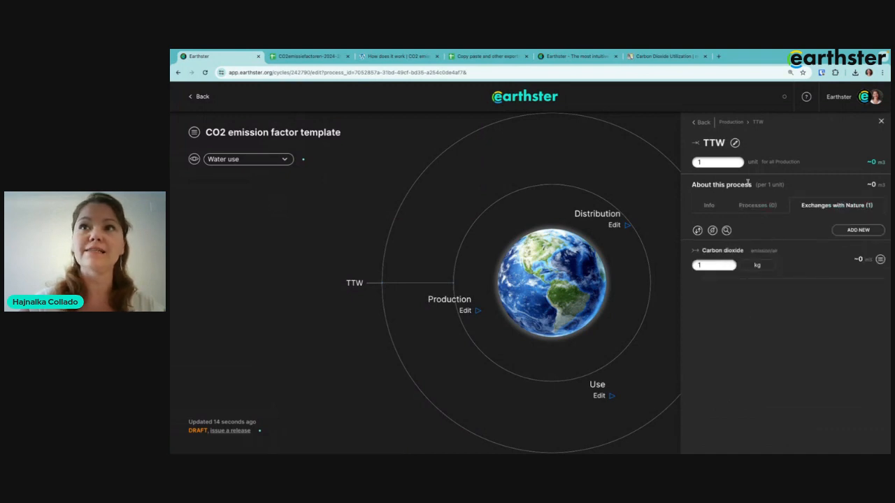
left_click(715, 161)
type("2.176")
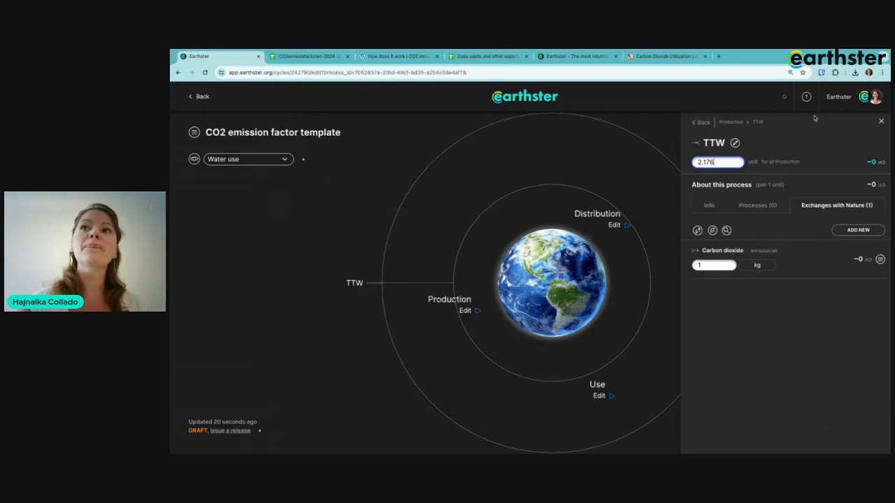
left_click(812, 139)
left_click(824, 170)
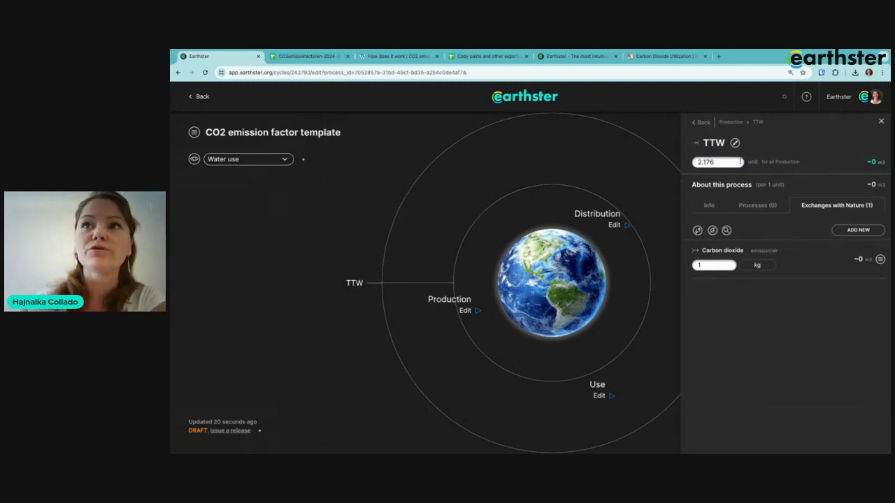
left_click(700, 162)
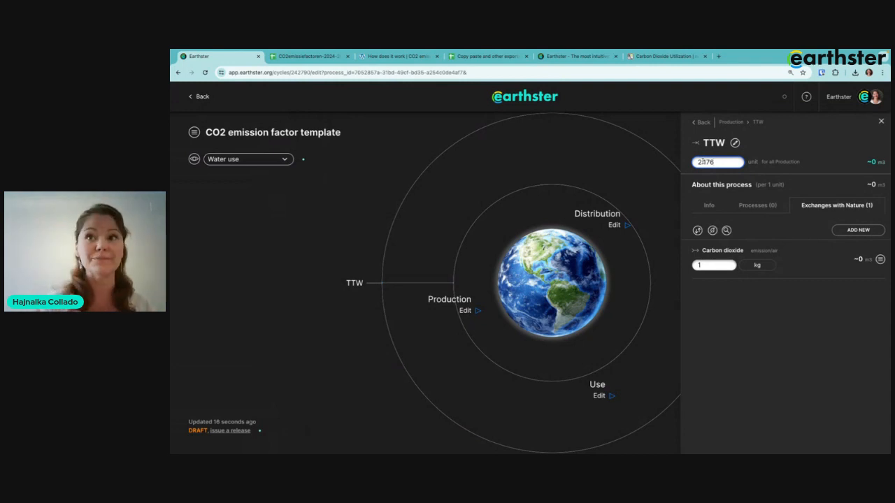
left_click(799, 151)
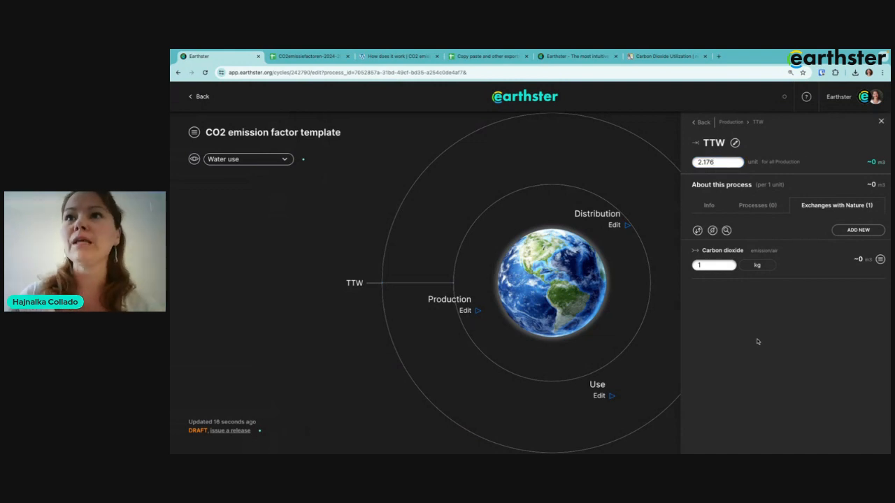
Go back to Production, copy the WTT factor of Benzine (E10, 2020 blend) from the 2024 sheet, and return to Earthster.
left_click(733, 122)
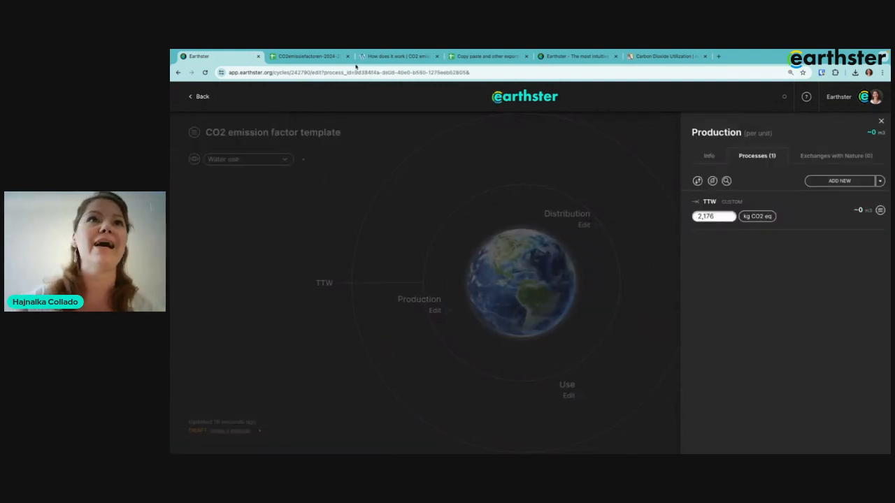
left_click(307, 55)
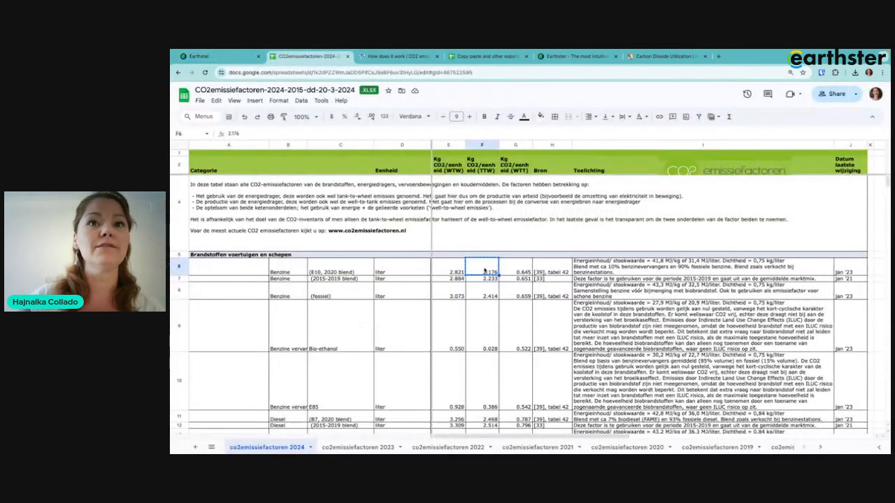
key("ctrl+c")
left_click(518, 271)
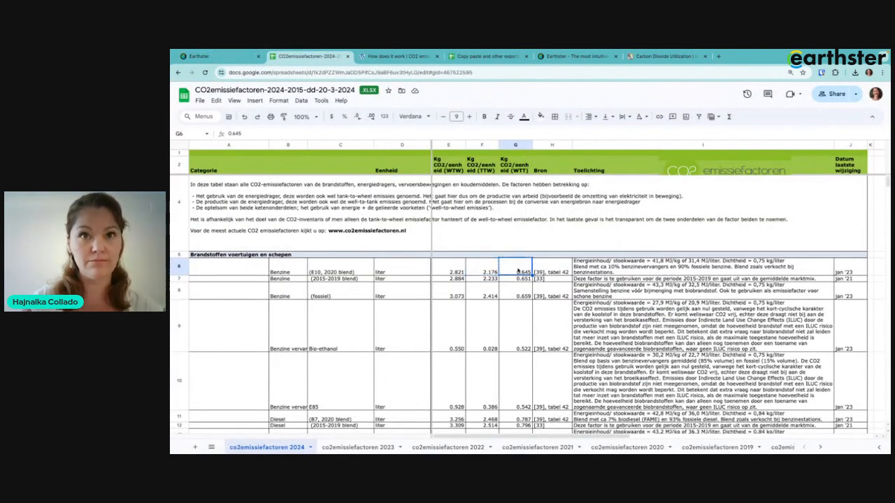
left_click(225, 58)
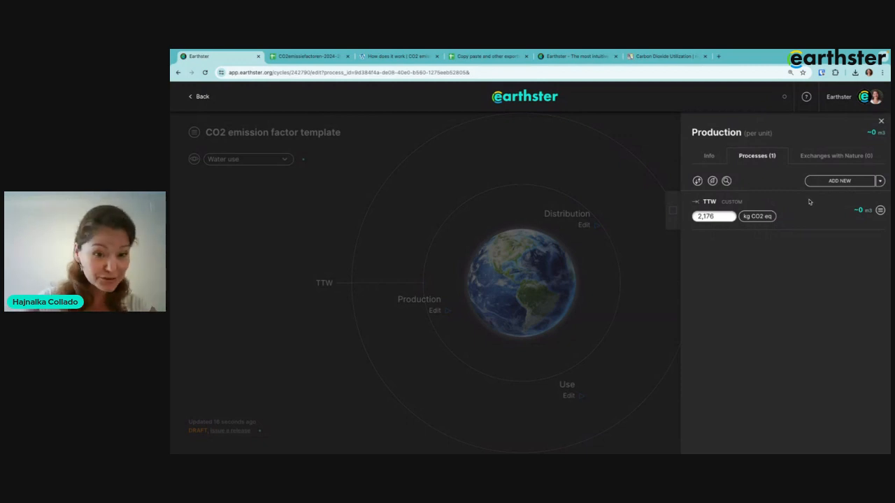
Duplicate the TTW process in Production and set the copy's amount to 0.645 kg CO2 eq.
mouse_move(878, 214)
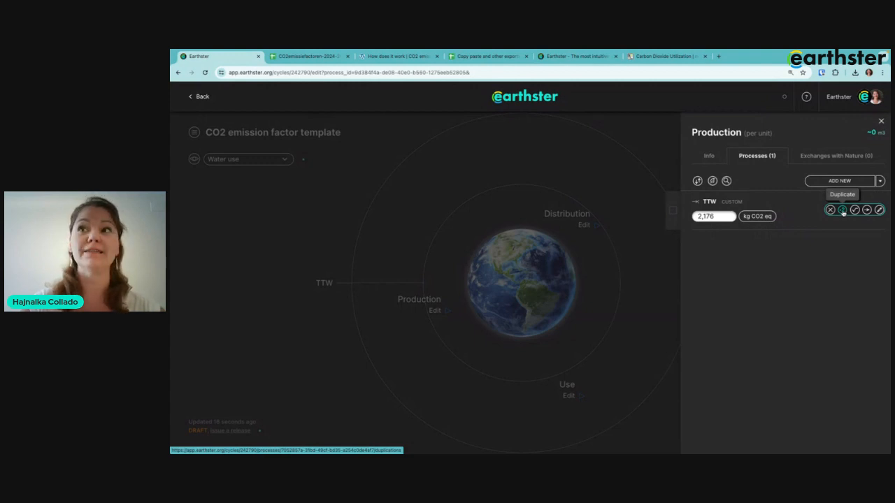
left_click(842, 211)
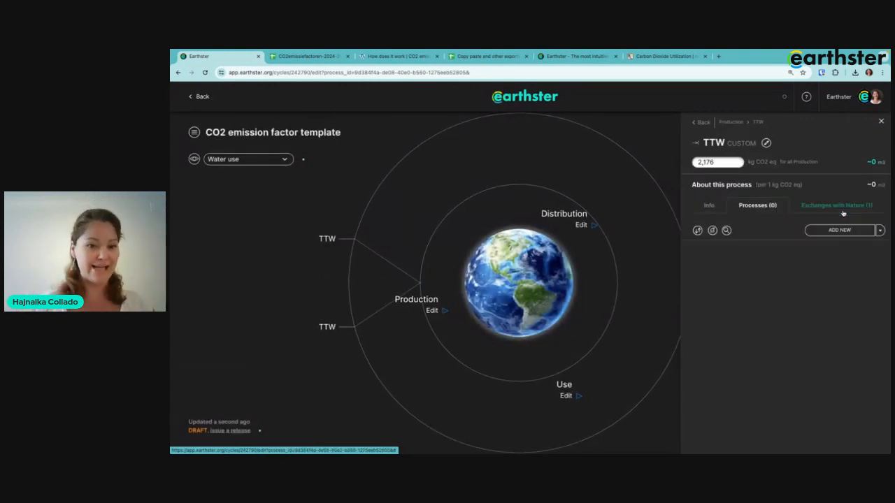
left_click(729, 162)
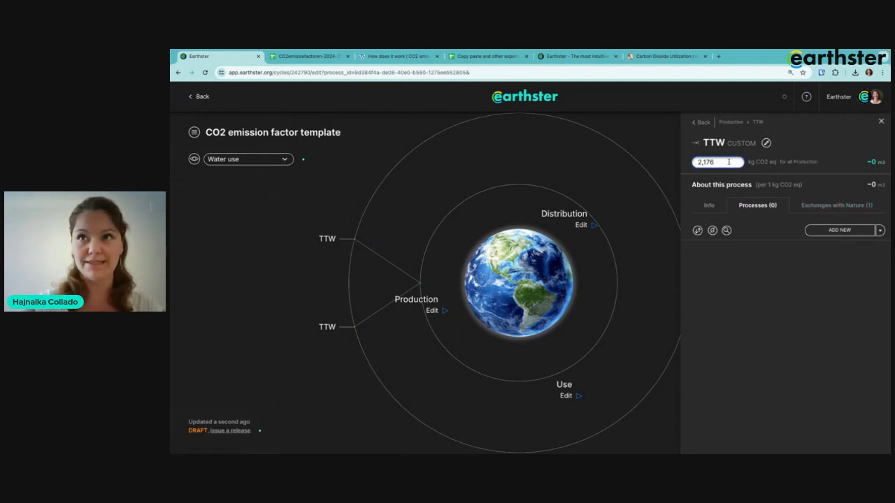
left_click_drag(698, 161, 737, 161)
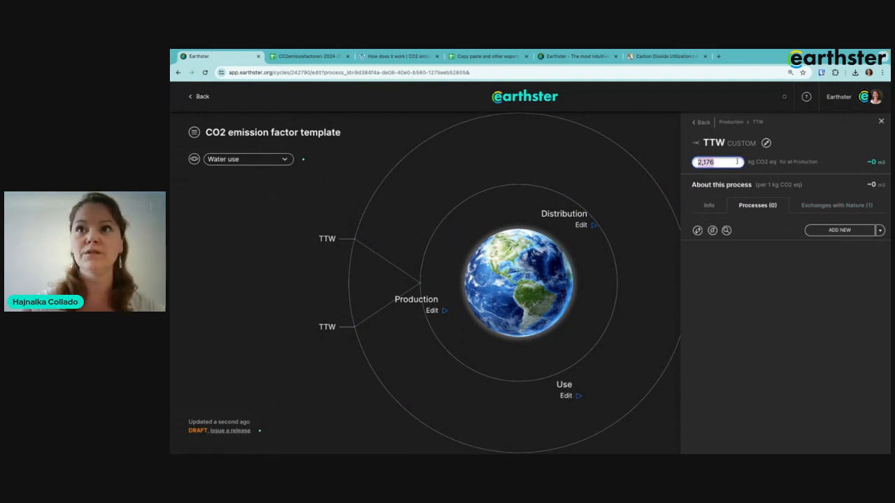
key("ctrl+v")
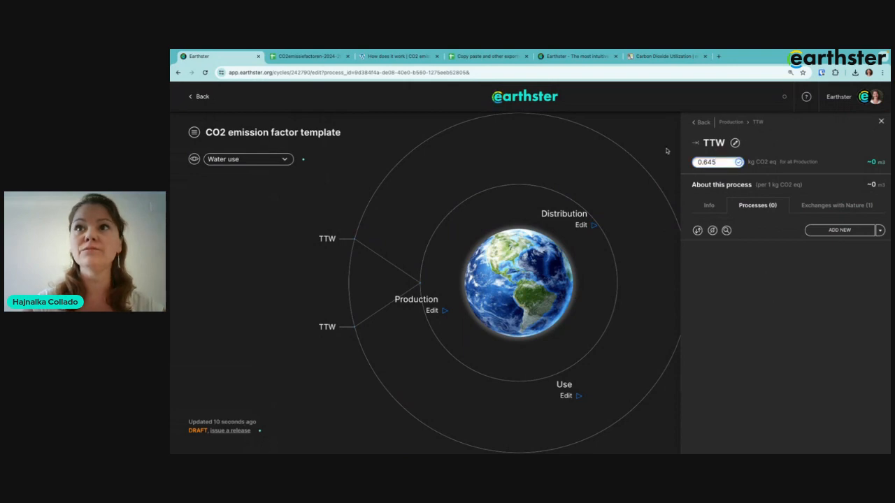
Check the factor columns in the 2024 emission factor sheet and rename the duplicated TTW process in Earthster to "WTT".
left_click(310, 56)
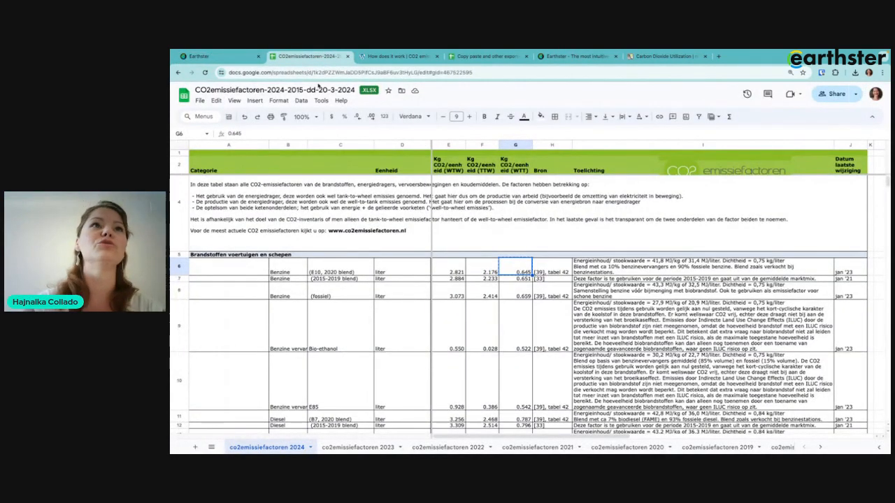
left_click(210, 56)
left_click(734, 143)
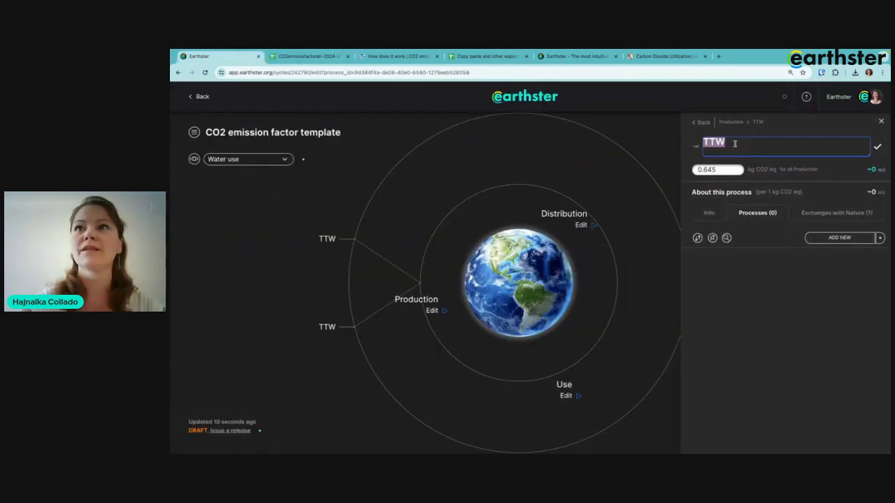
left_click(706, 142)
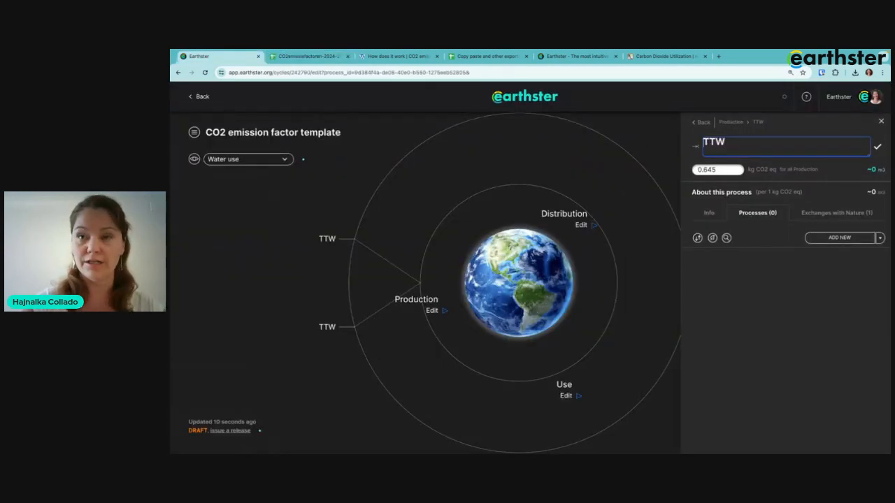
type("W")
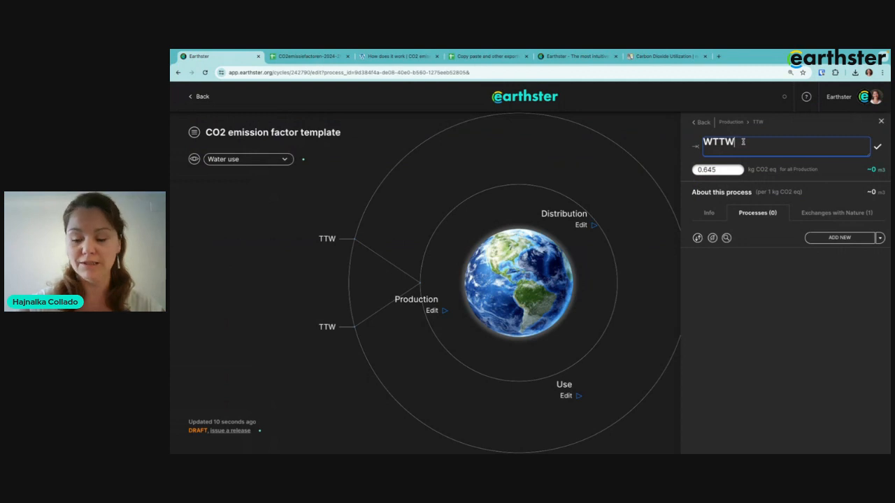
key("BackSpace")
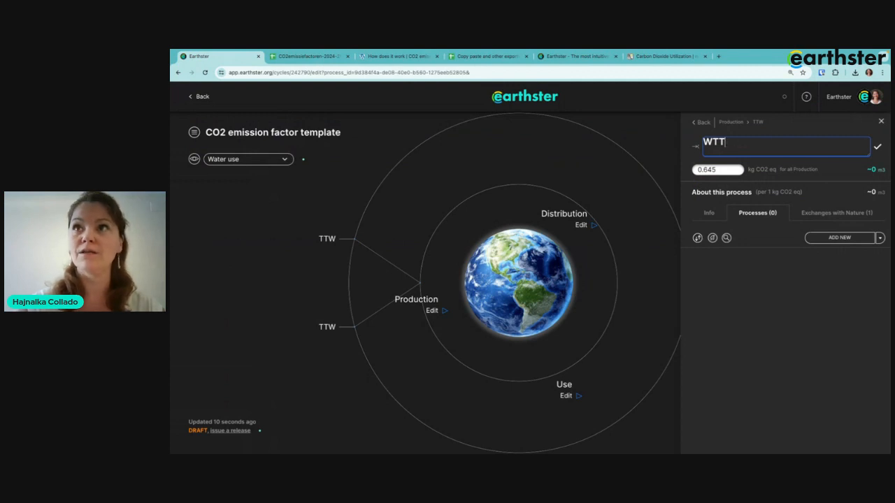
left_click(758, 290)
Review the carbon dioxide exchange with nature in the WTT process and in the TTW process under Production.
left_click(831, 206)
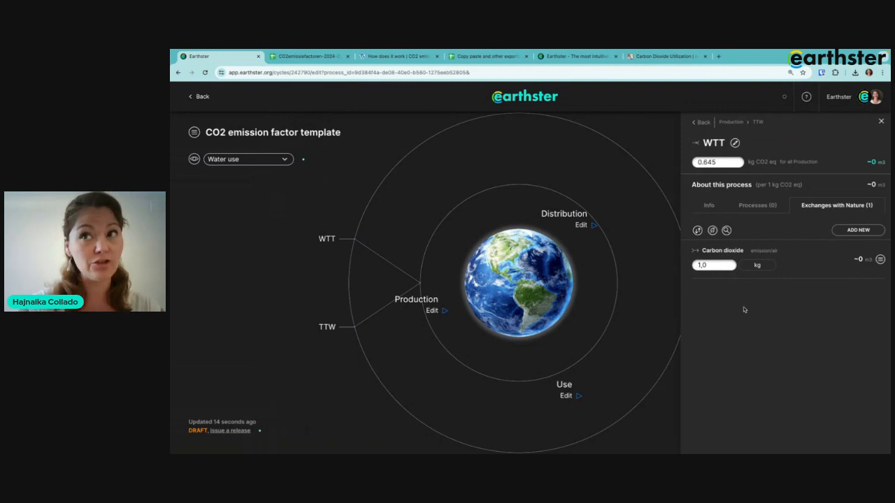
left_click(731, 122)
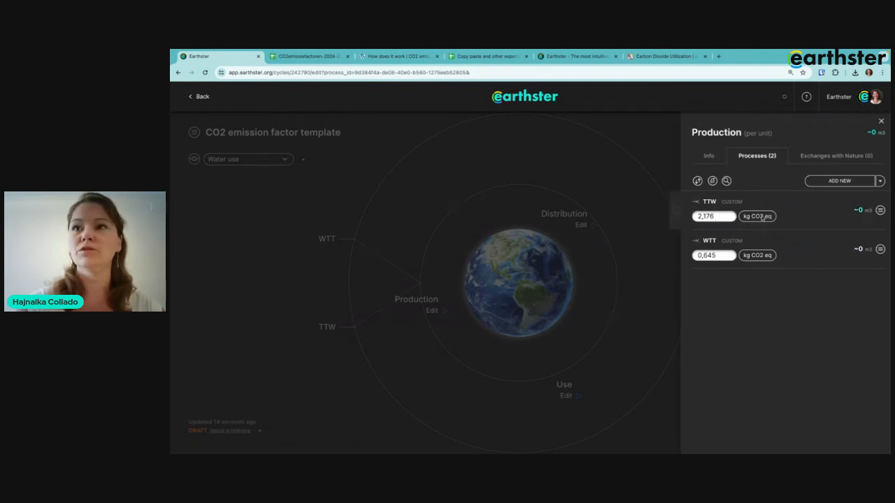
left_click(709, 203)
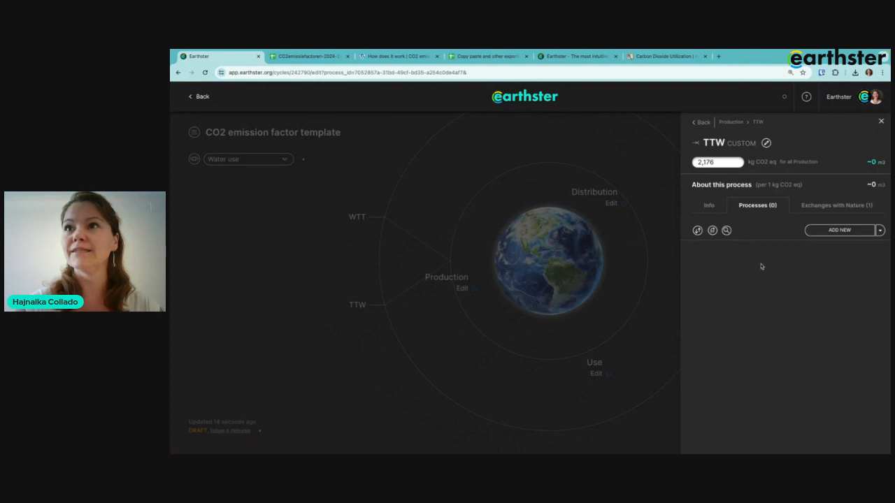
left_click(839, 207)
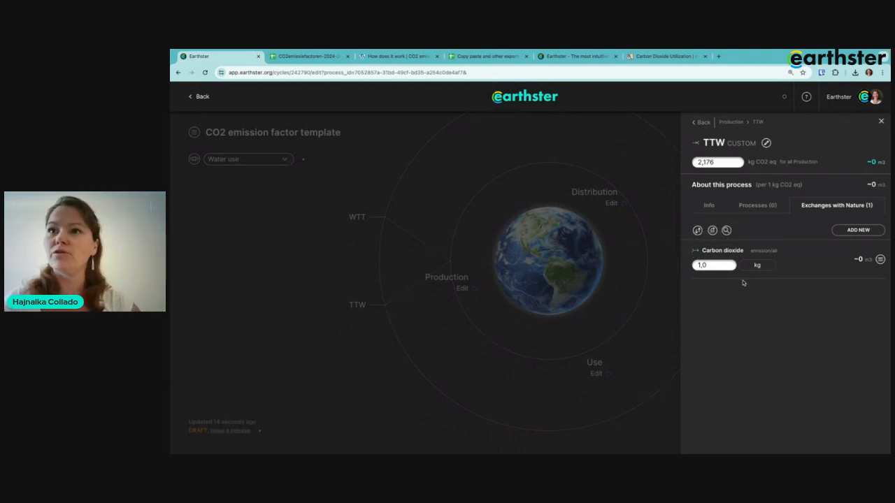
left_click(726, 264)
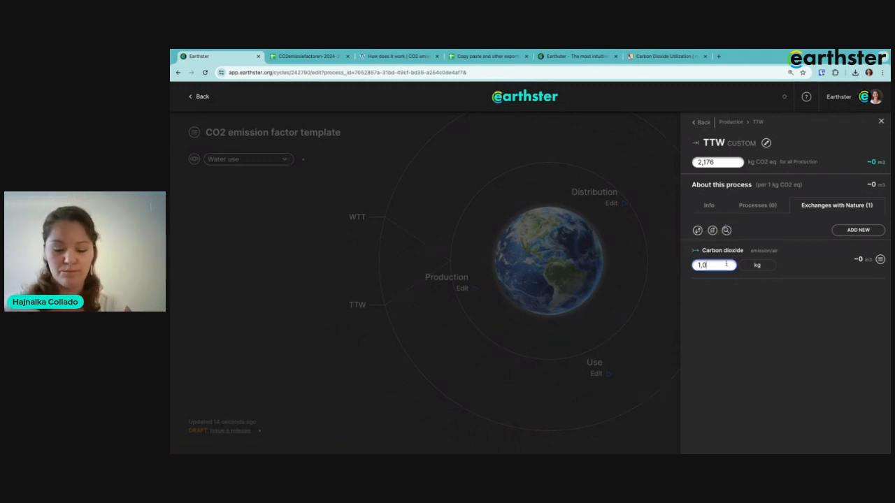
left_click(730, 304)
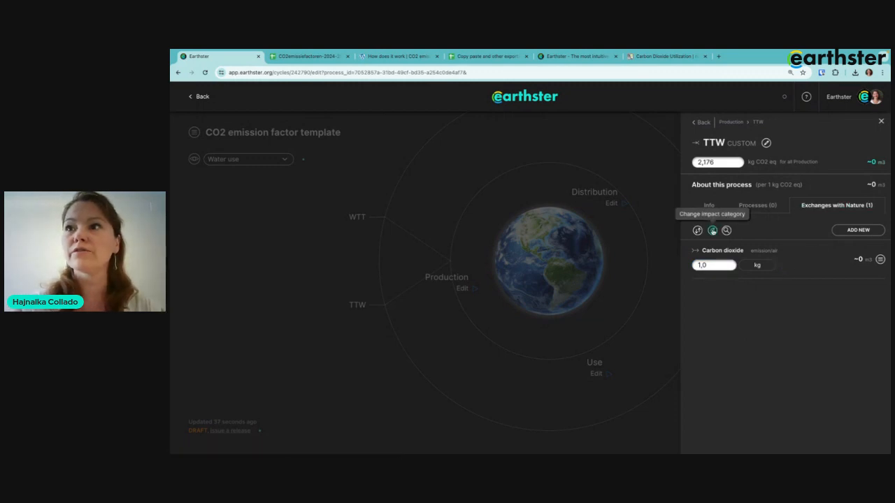
Close the TTW process and switch the cycle's impact category to Climate change.
left_click(712, 231)
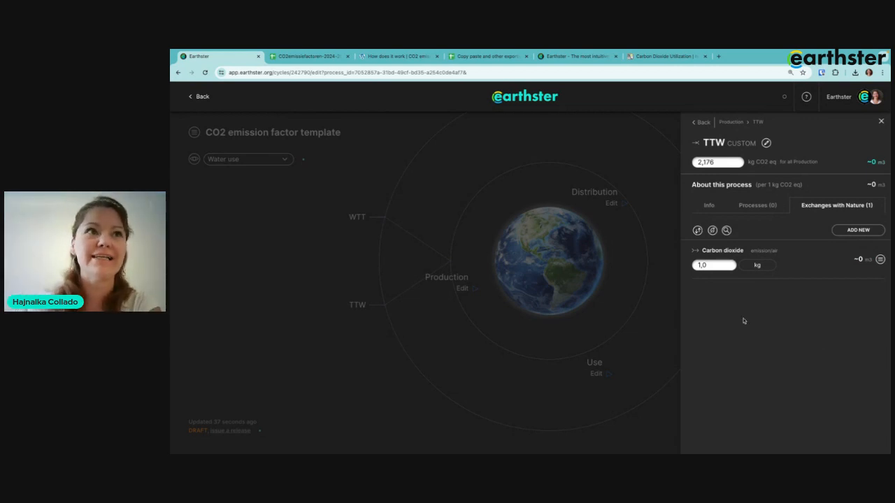
left_click(296, 174)
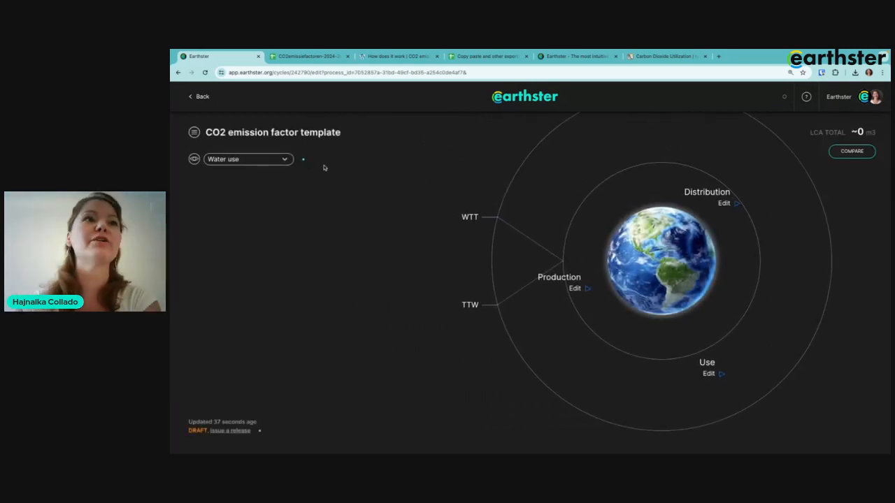
left_click(261, 161)
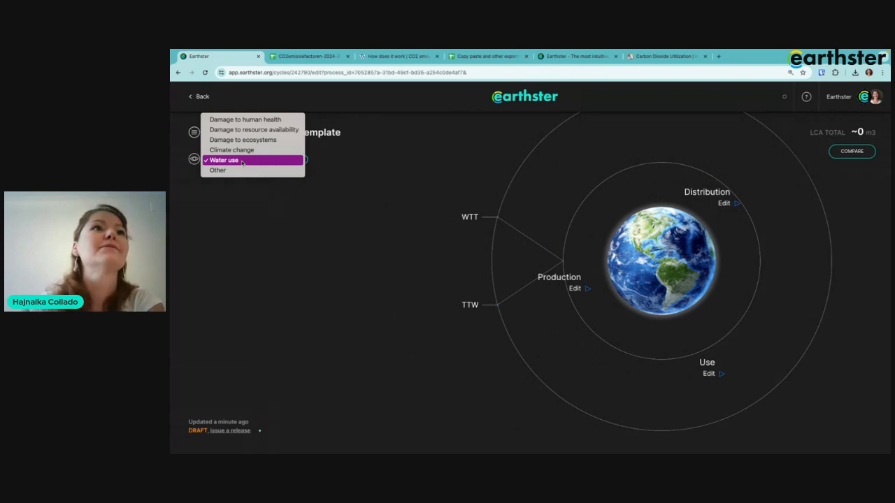
left_click(231, 150)
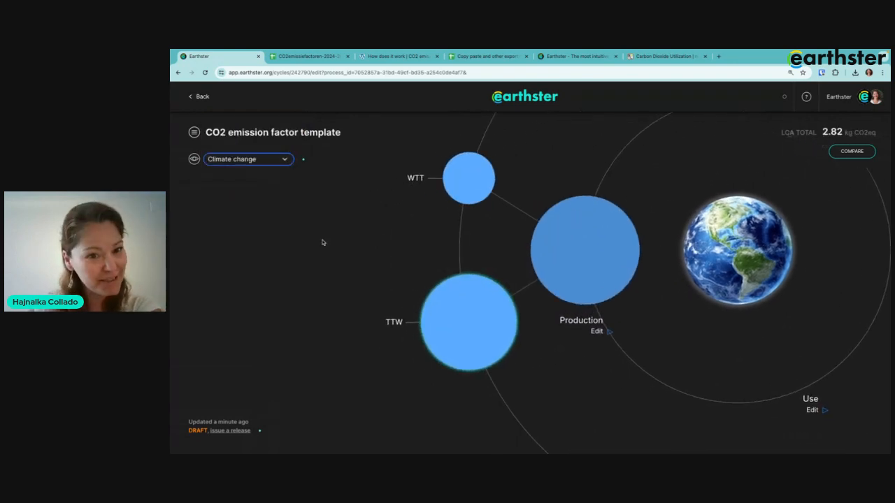
Compare the Production and TTW impacts with the Benzine (E10, 2020 blend) WTW factor and unit in the 2024 sheet, and return to Earthster.
mouse_move(598, 241)
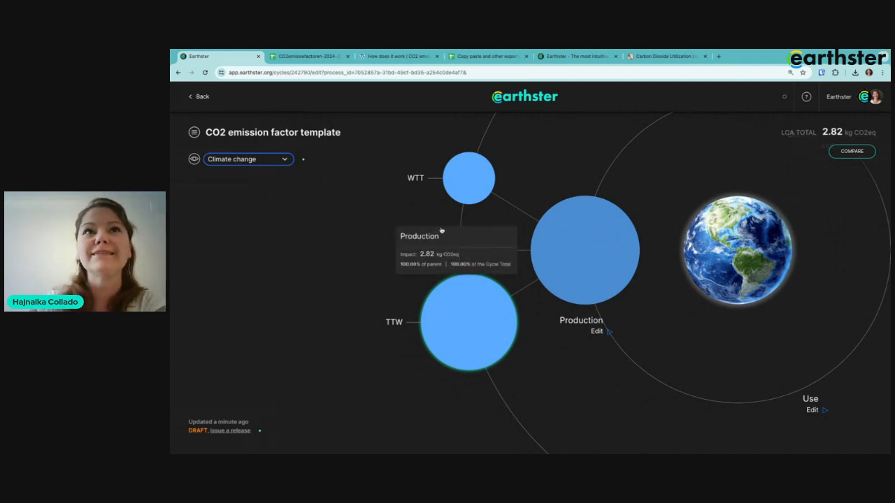
left_click(308, 57)
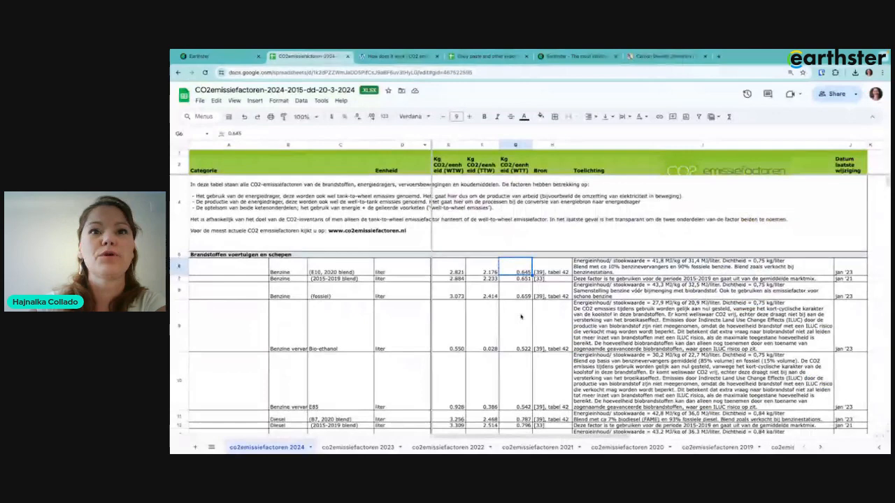
left_click(448, 265)
left_click(238, 56)
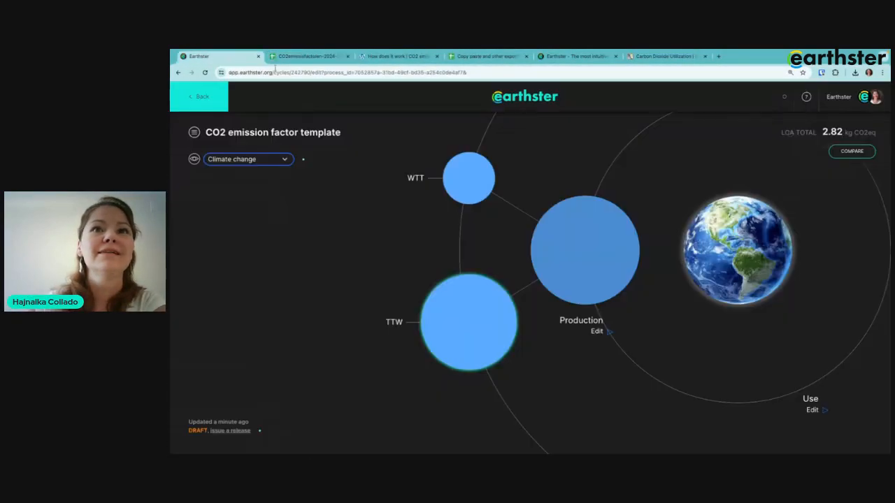
mouse_move(465, 331)
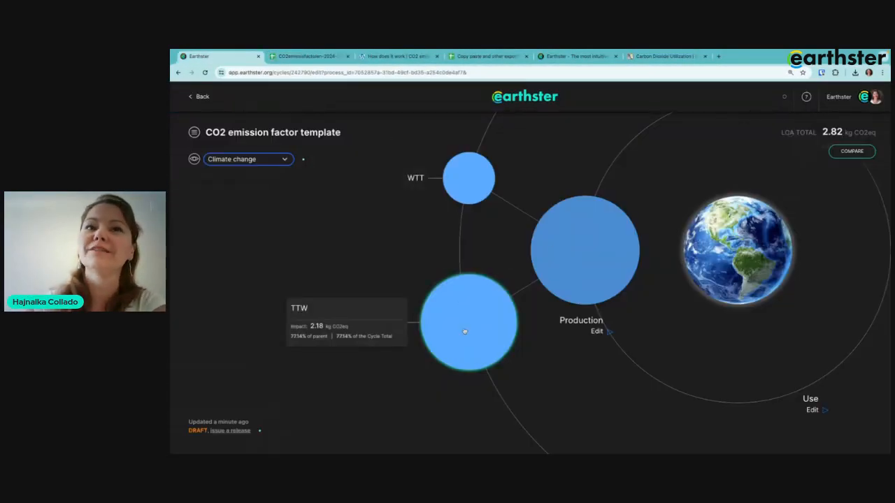
left_click(308, 56)
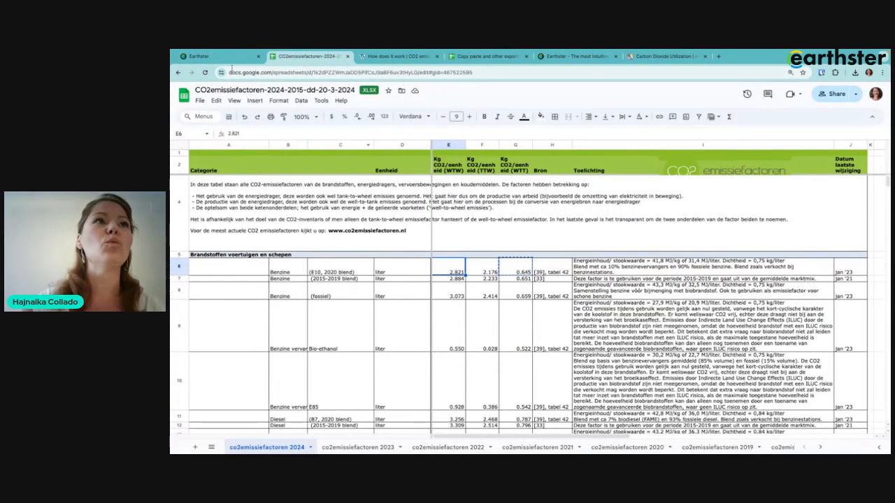
left_click(411, 269)
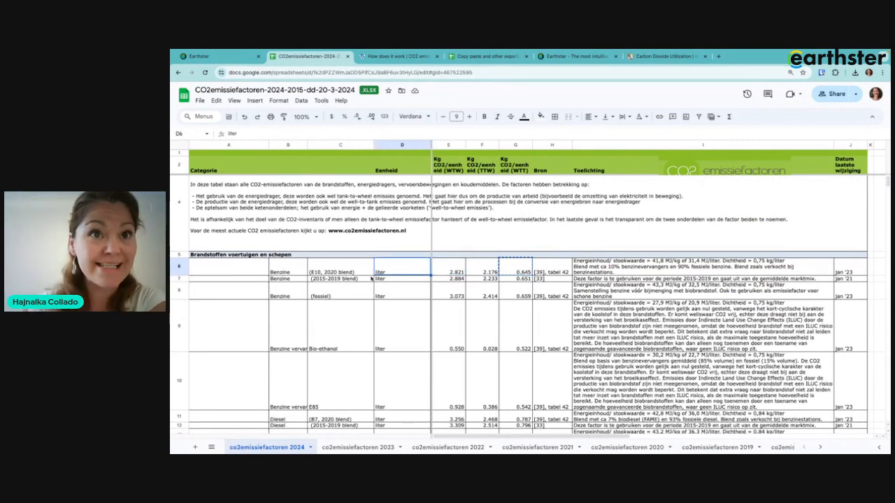
left_click(209, 56)
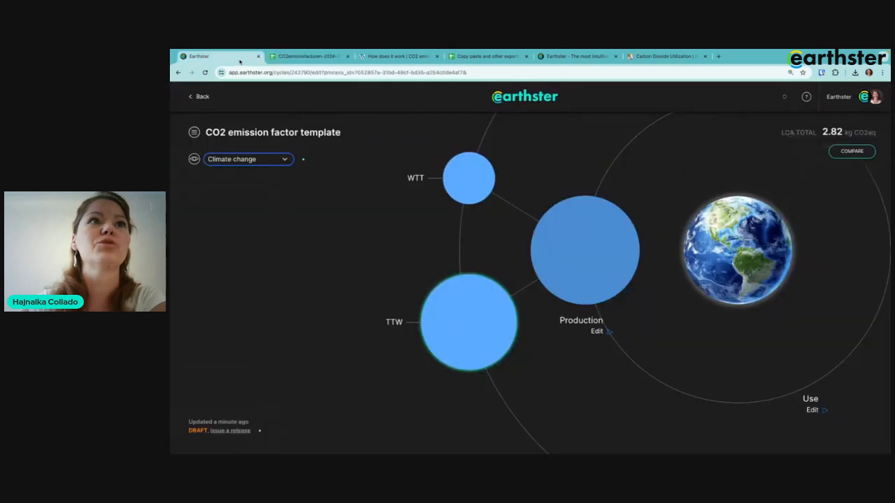
Change the equivalent production unit in the cycle scale to "liter" and close the scale settings.
left_click(194, 132)
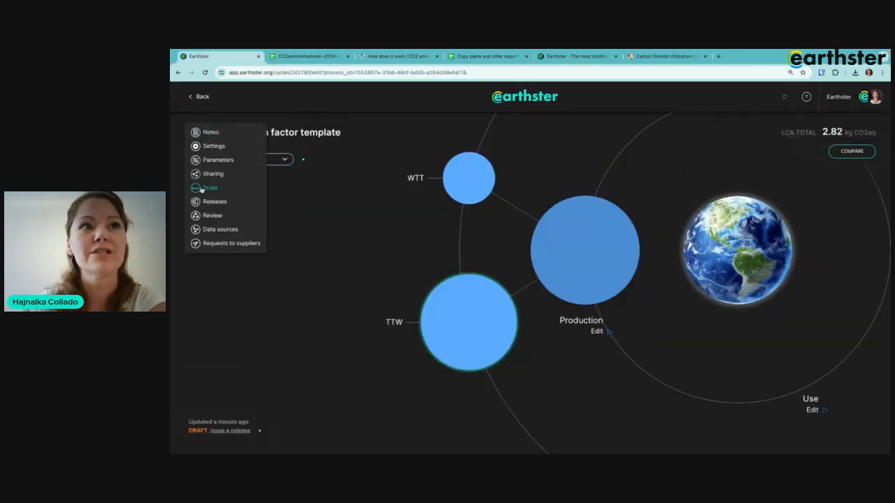
left_click(211, 188)
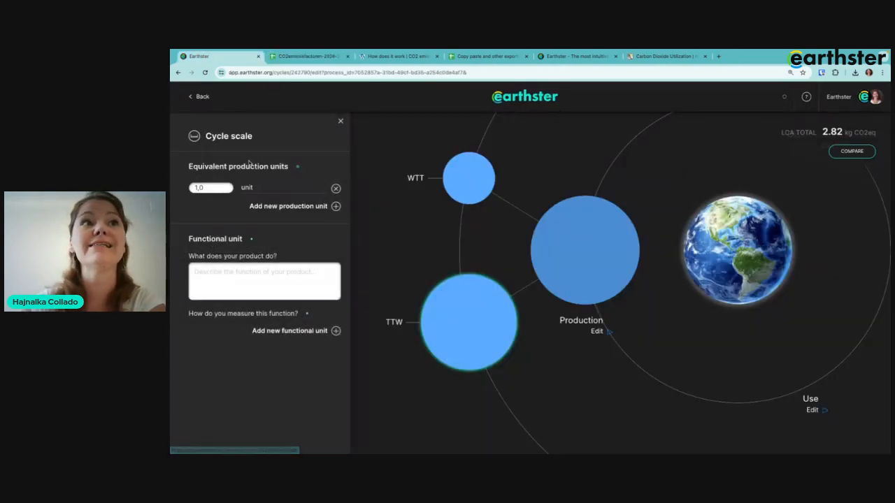
double_click(255, 187)
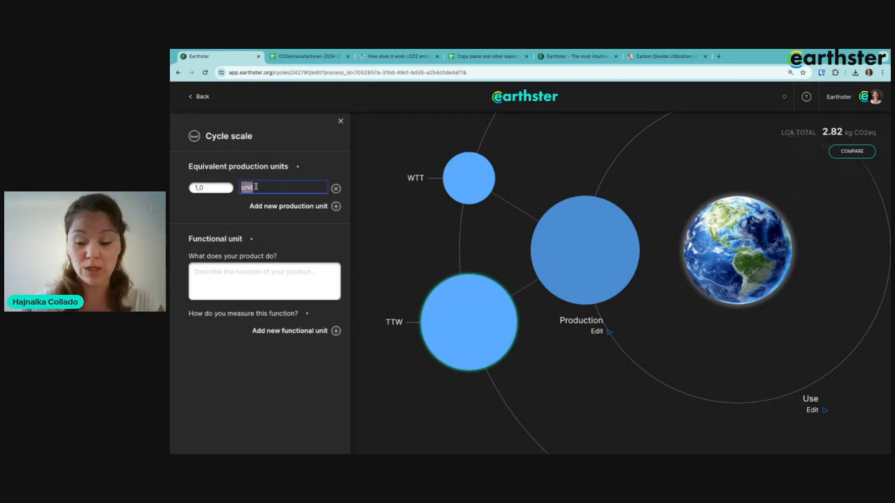
type("liter")
left_click(283, 142)
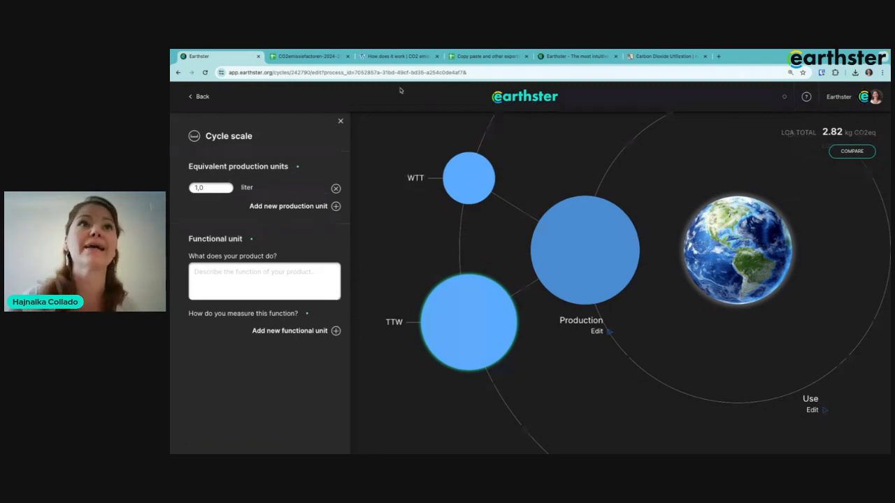
left_click(309, 56)
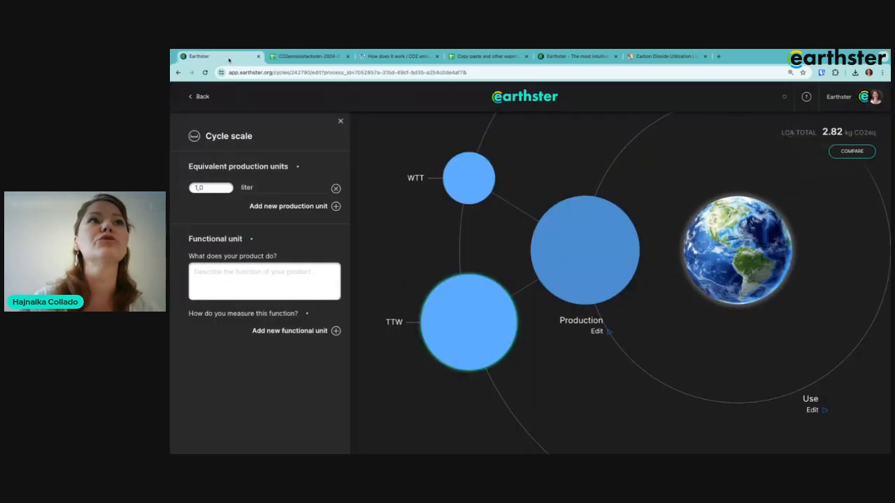
left_click(228, 57)
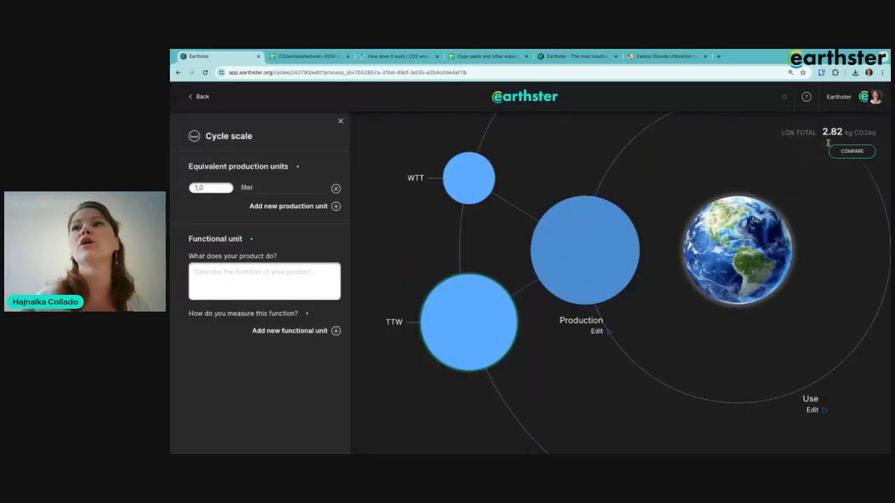
left_click(341, 121)
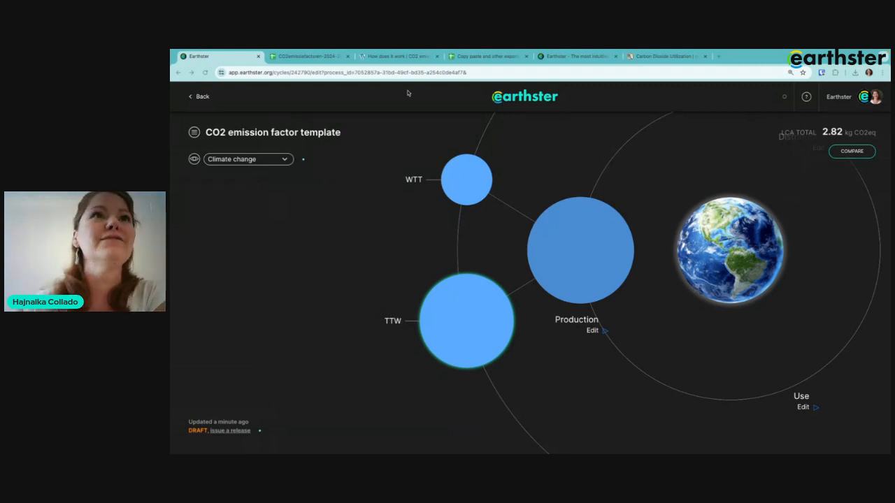
Recheck the 2024 sheet against the WTT impact in the Earthster cycle and open Production to review its processes.
left_click(336, 56)
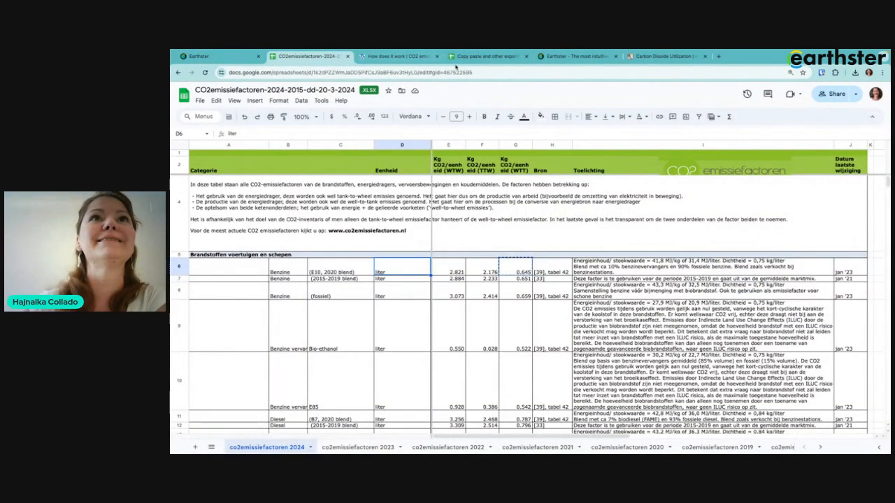
left_click(210, 56)
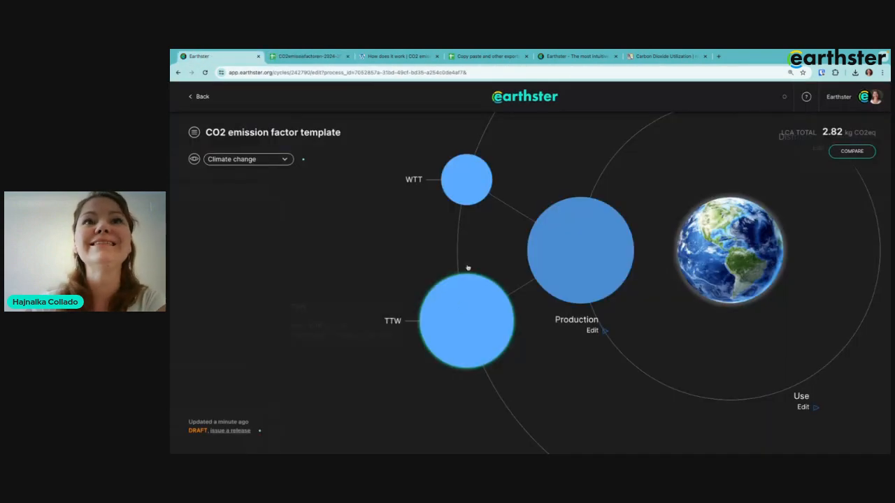
left_click(307, 57)
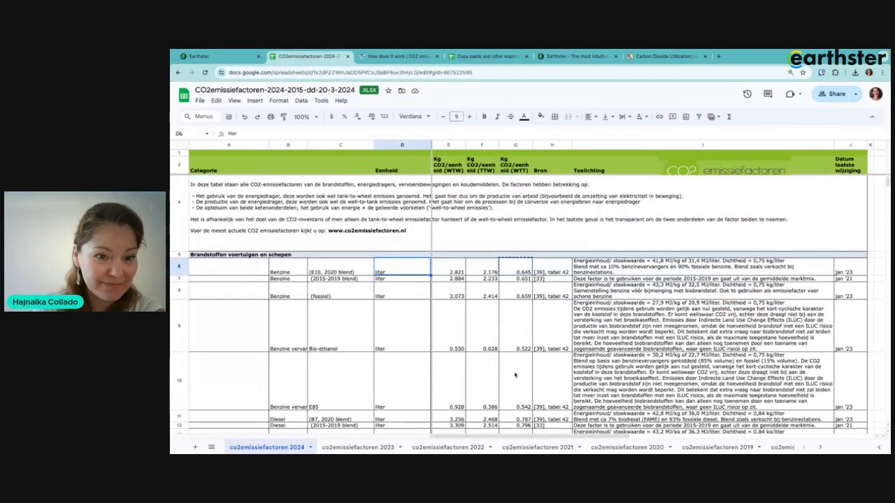
left_click(217, 57)
mouse_move(479, 198)
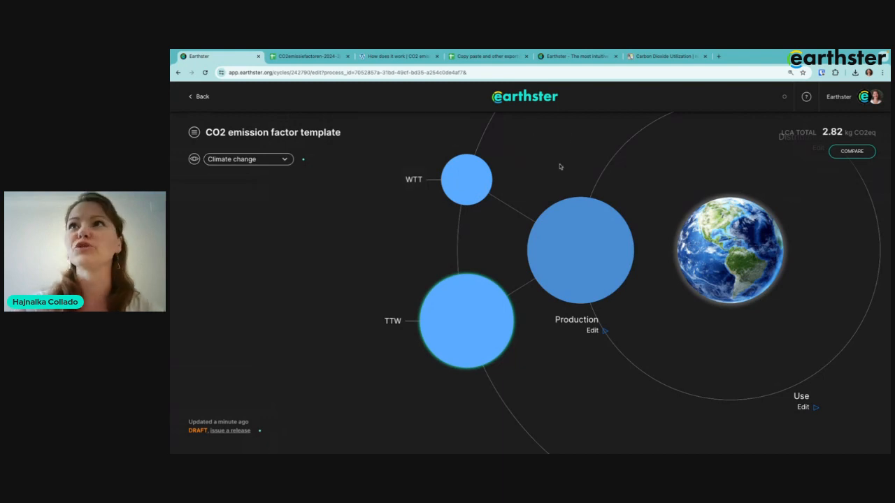
mouse_move(428, 177)
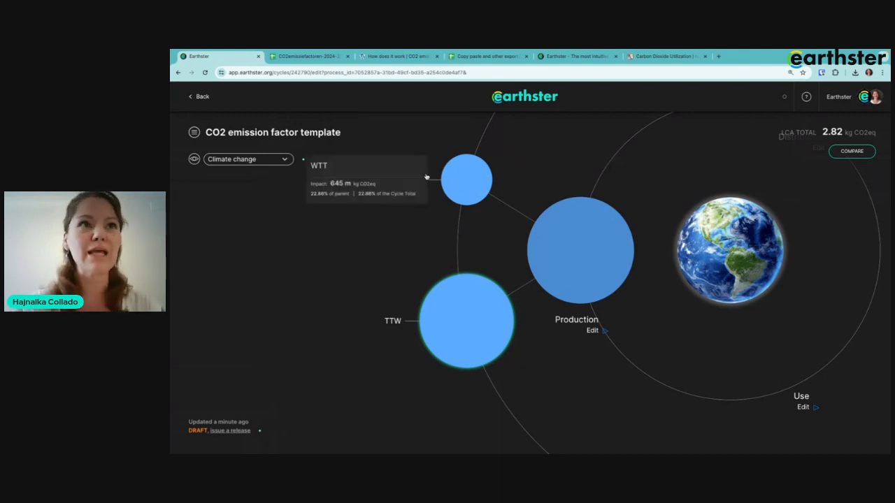
left_click(569, 254)
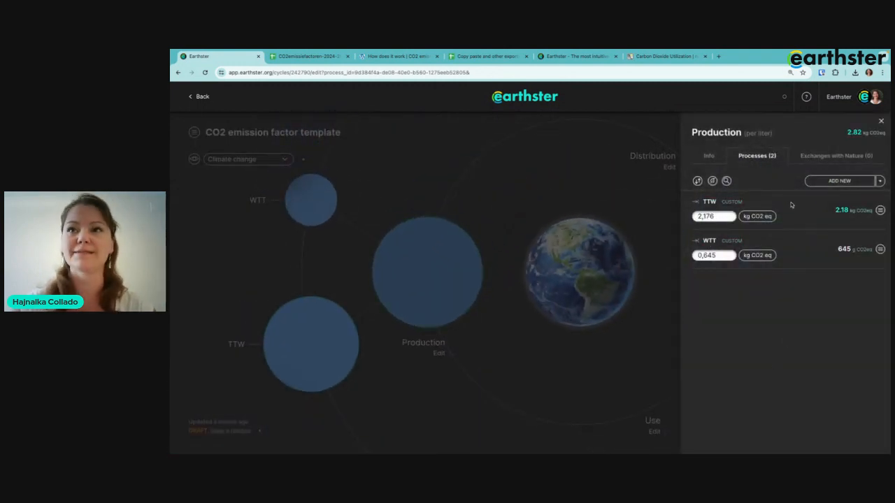
Tag the TTW process with #TTW in its description and check its exchanges with nature.
left_click(706, 202)
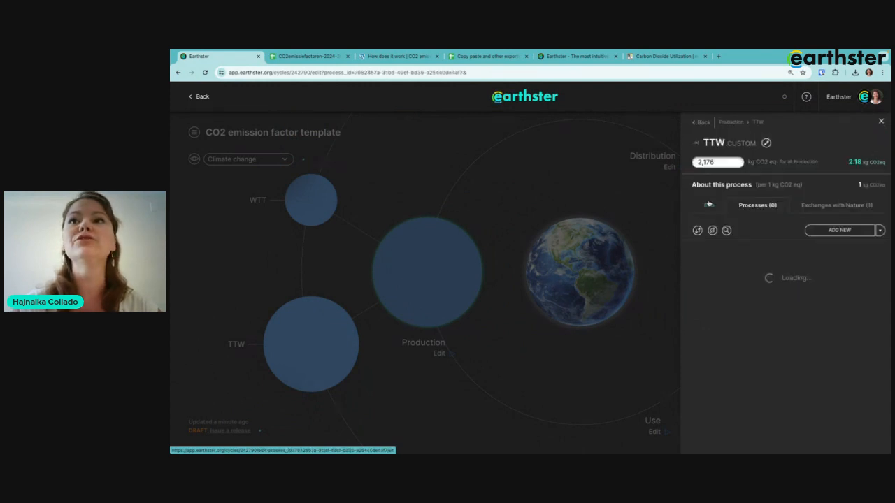
left_click(708, 205)
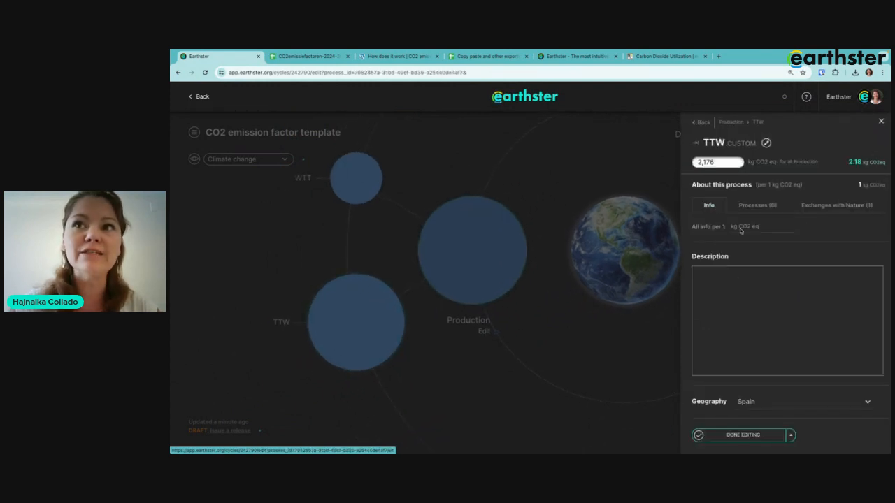
left_click(761, 290)
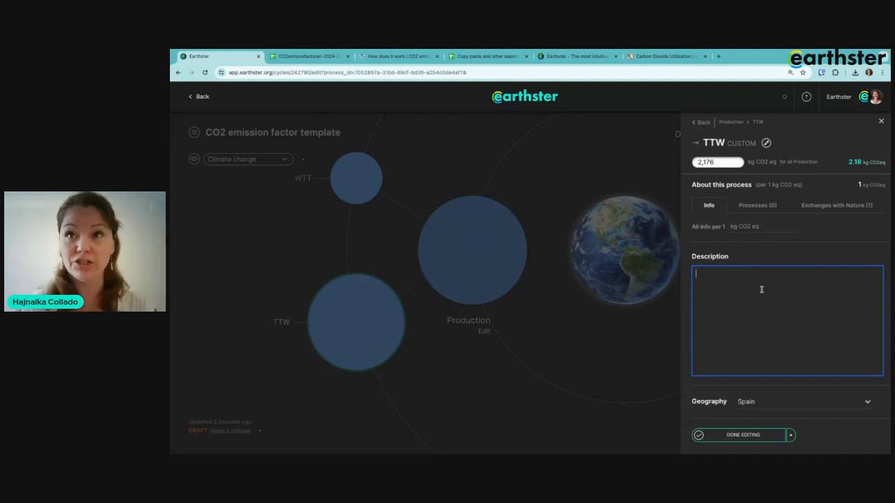
type("#")
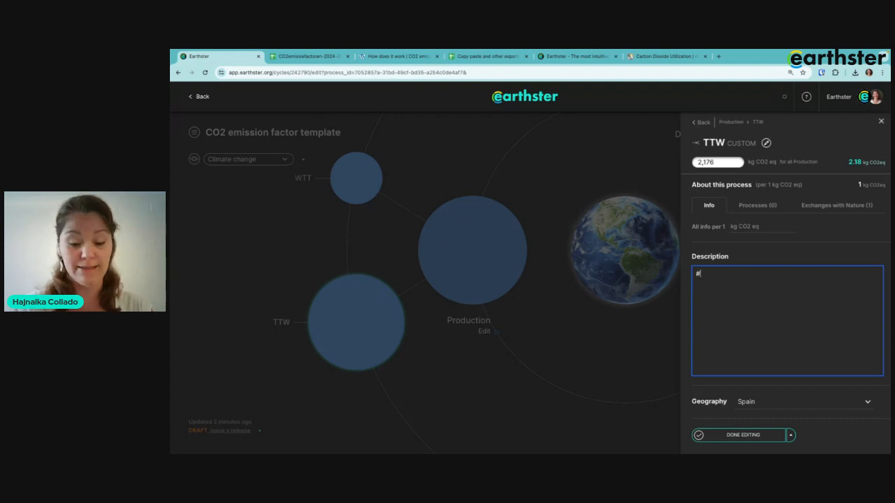
type("TT")
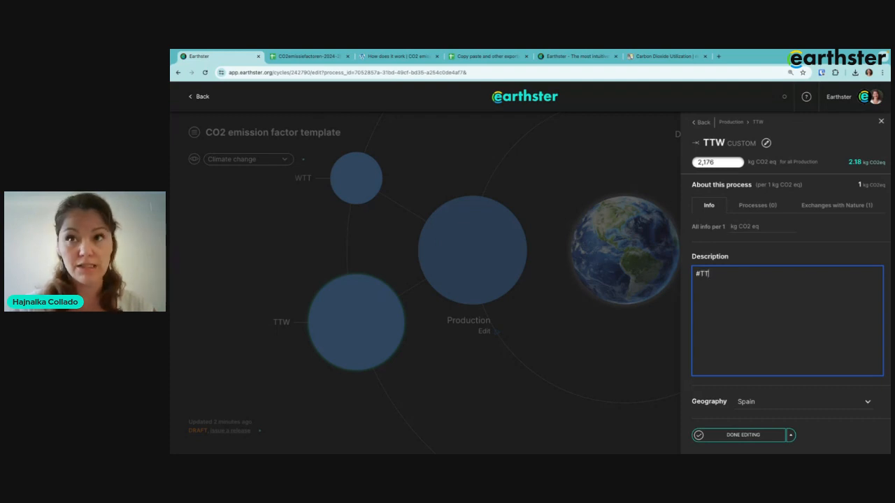
type("W")
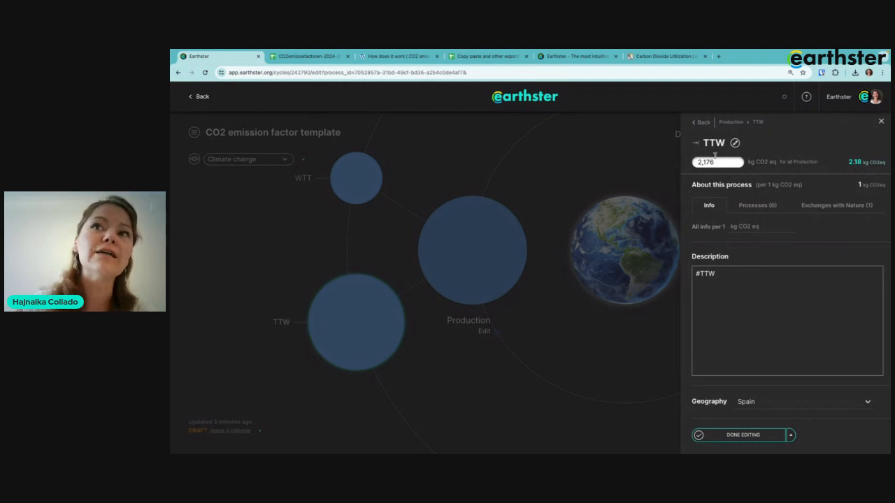
left_click(828, 206)
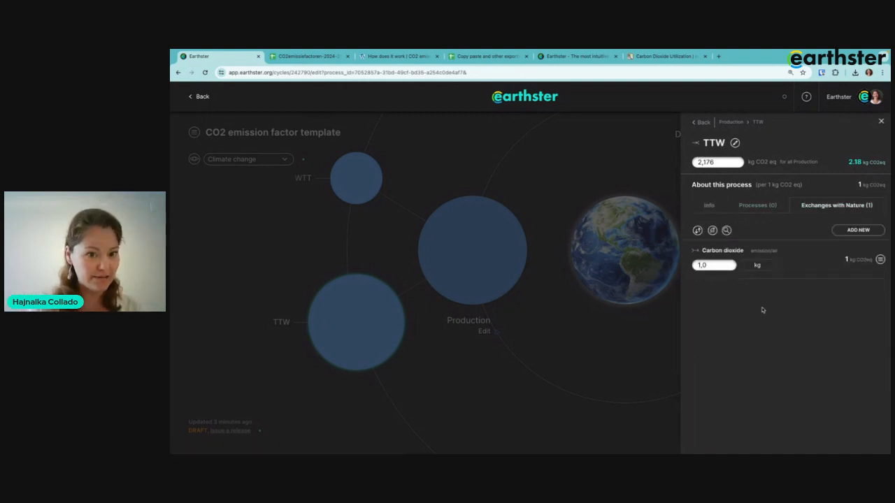
Return to Production, open the WTT process and enter the hashtag #WTT as its description.
left_click(730, 122)
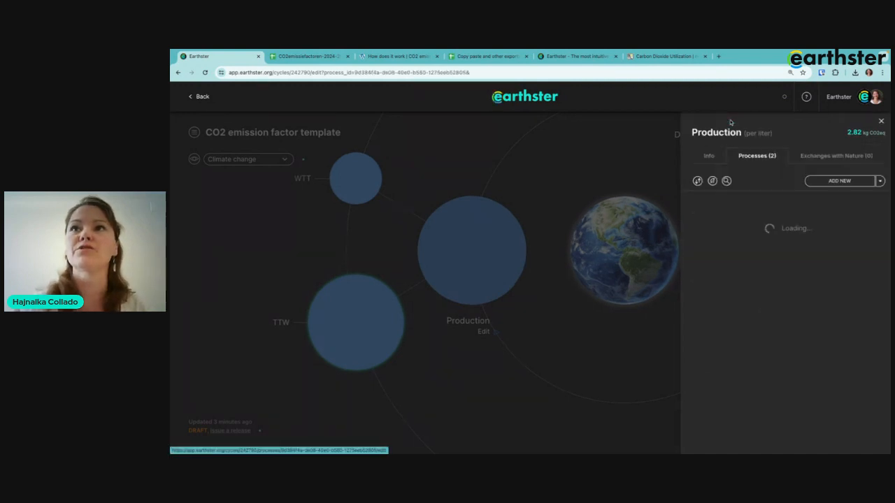
left_click(707, 241)
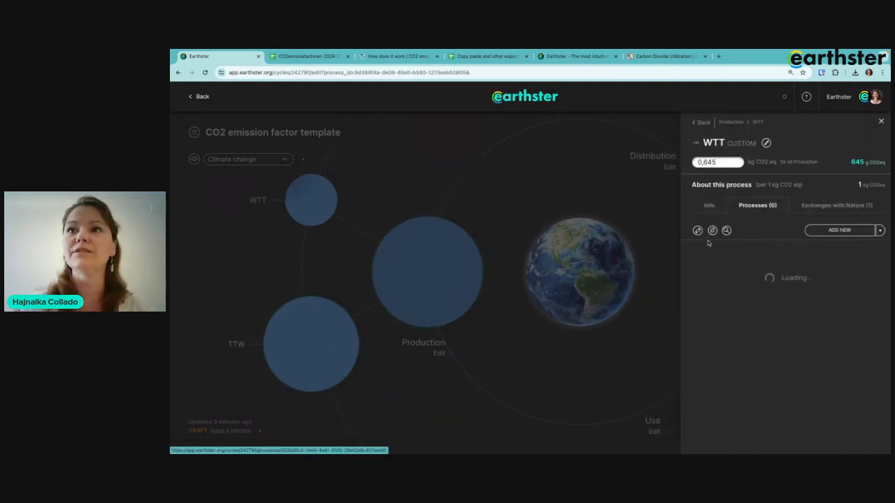
left_click(726, 291)
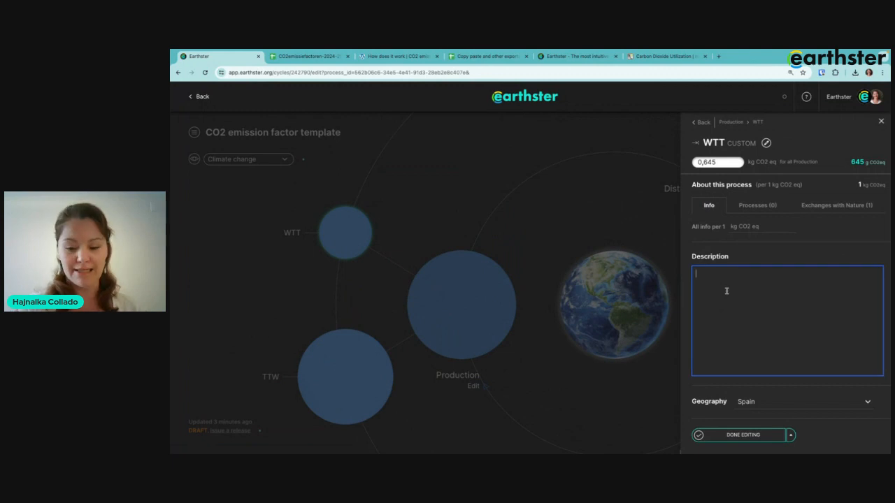
type("#")
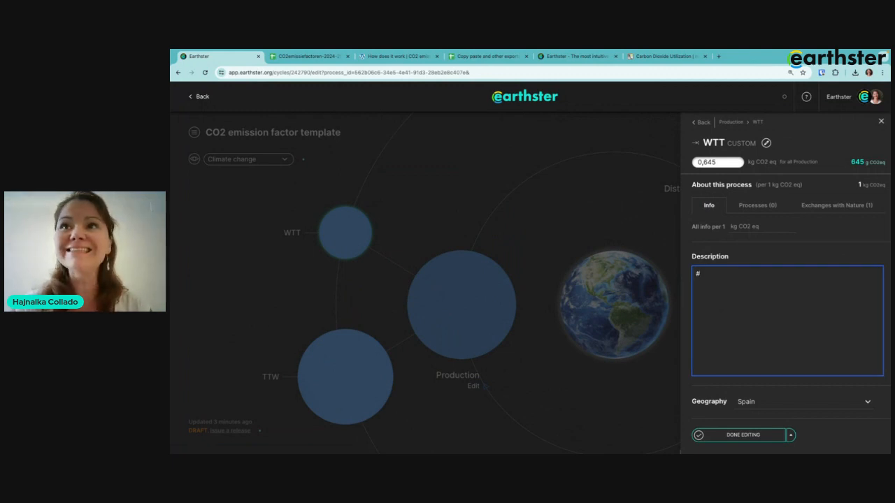
type("WTT")
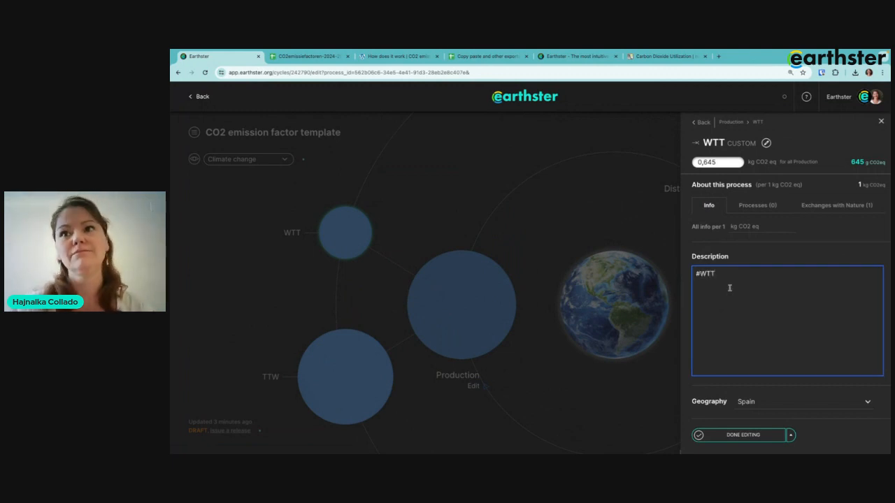
left_click(763, 256)
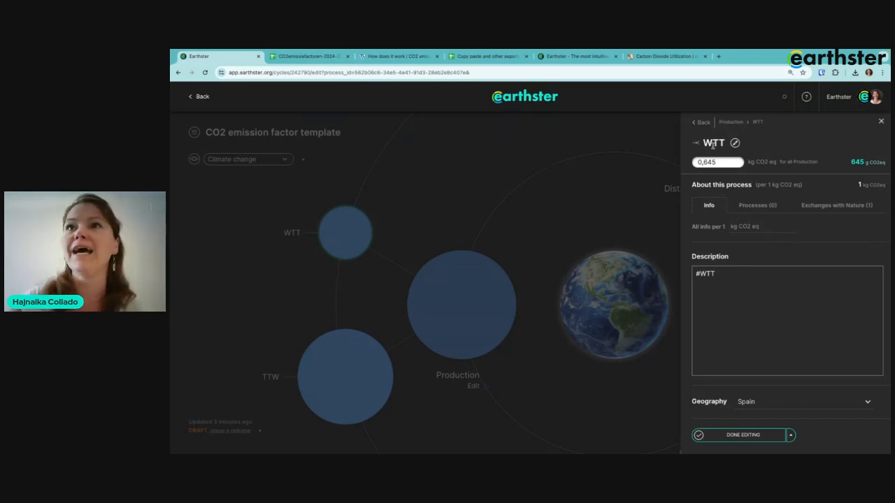
Review the factors and explanatory note for Benzine (E10, 2020 blend) in the 2024 sheet, return to Earthster and close the WTT process.
left_click(302, 57)
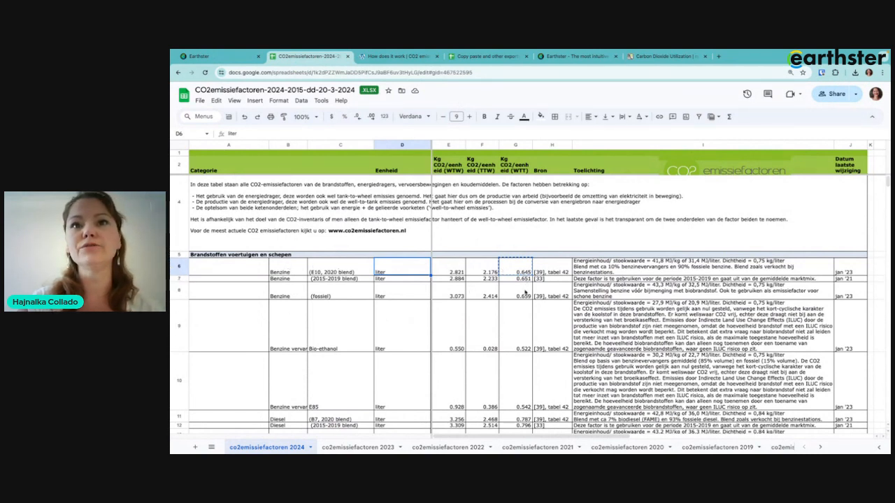
left_click(636, 274)
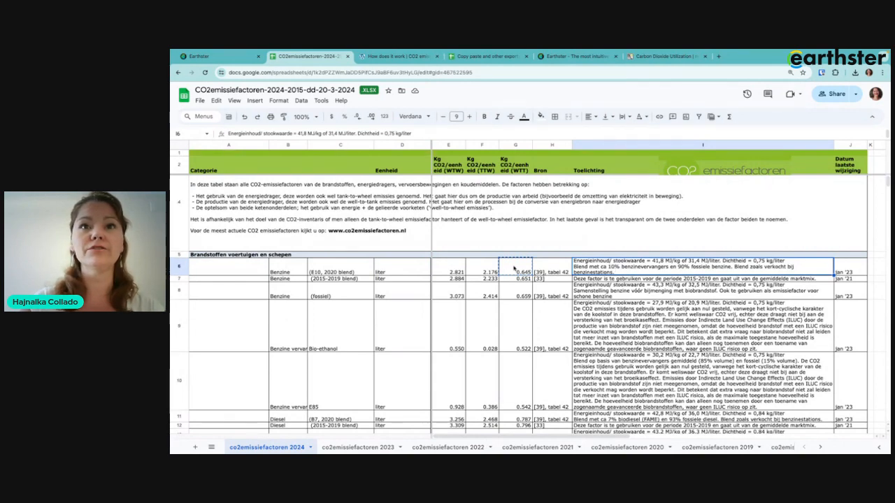
left_click(219, 58)
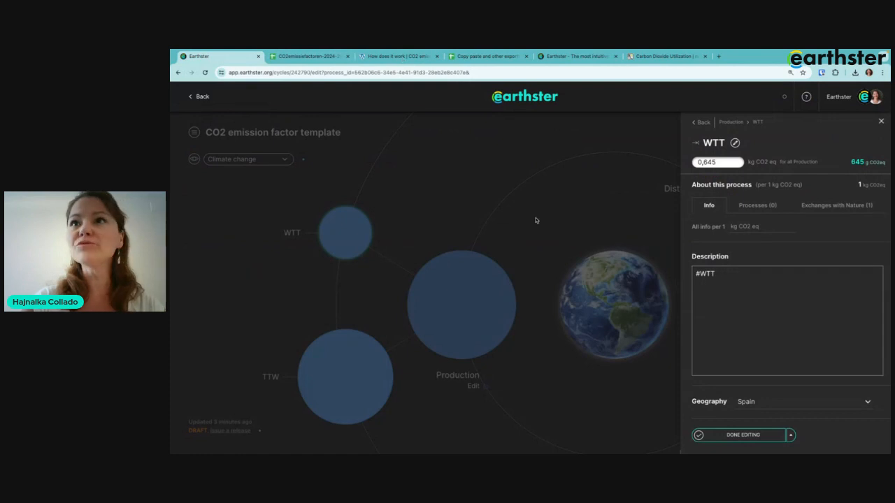
left_click(613, 188)
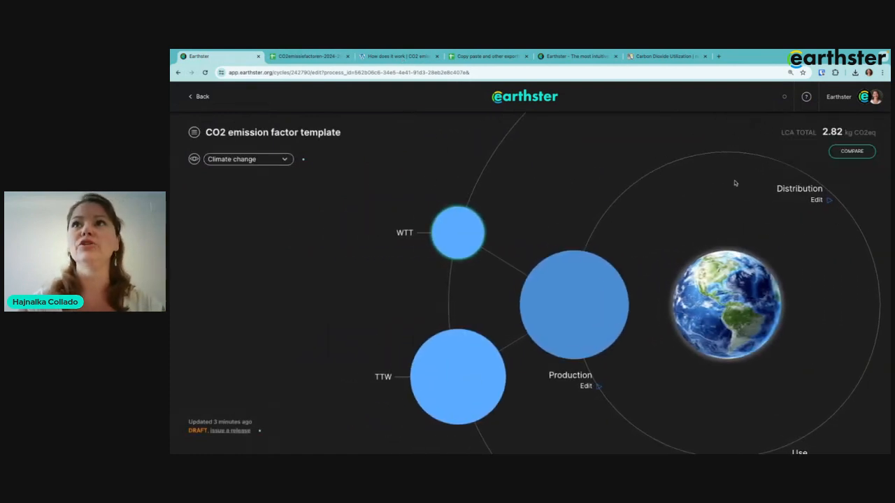
Search the Earthster documentation for "replicate" and read the article "Replicate and update cycles in bulk" through the upload file example.
left_click(806, 97)
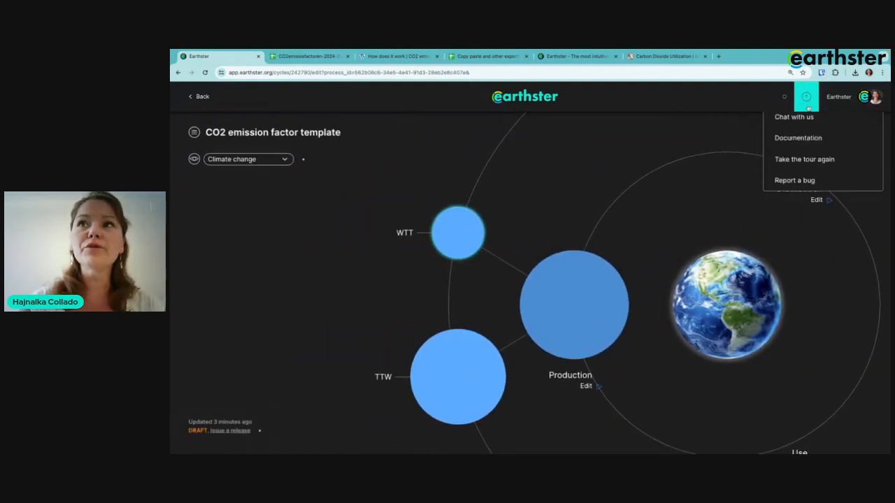
left_click(796, 147)
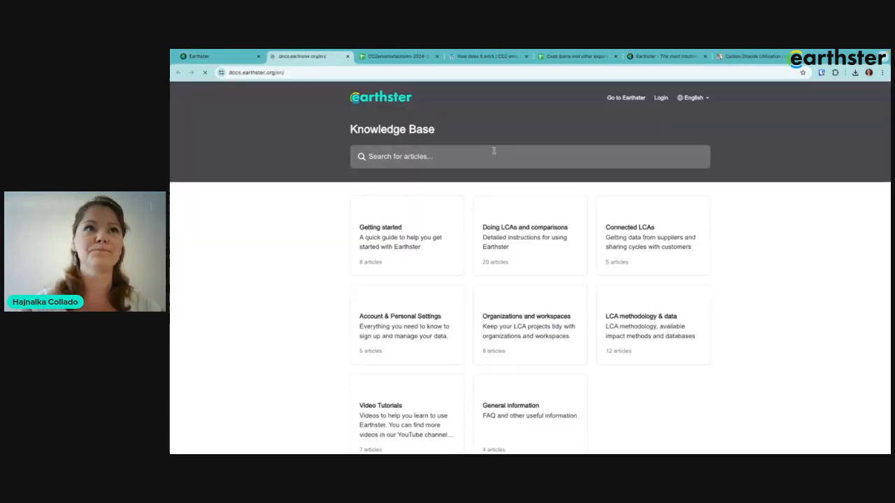
left_click(404, 156)
type("repl")
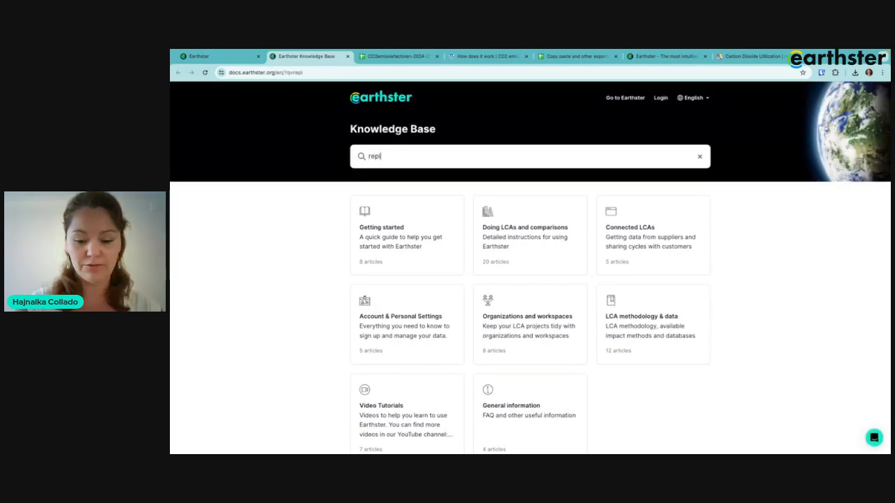
type("icate")
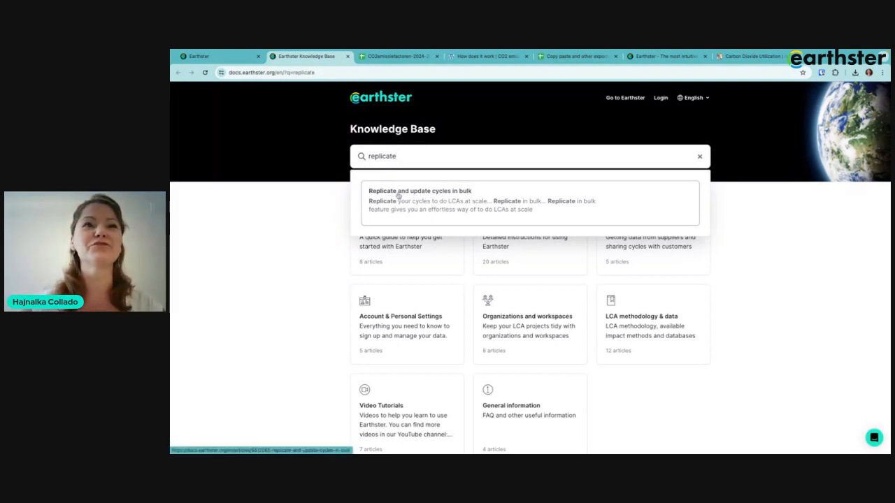
left_click(419, 198)
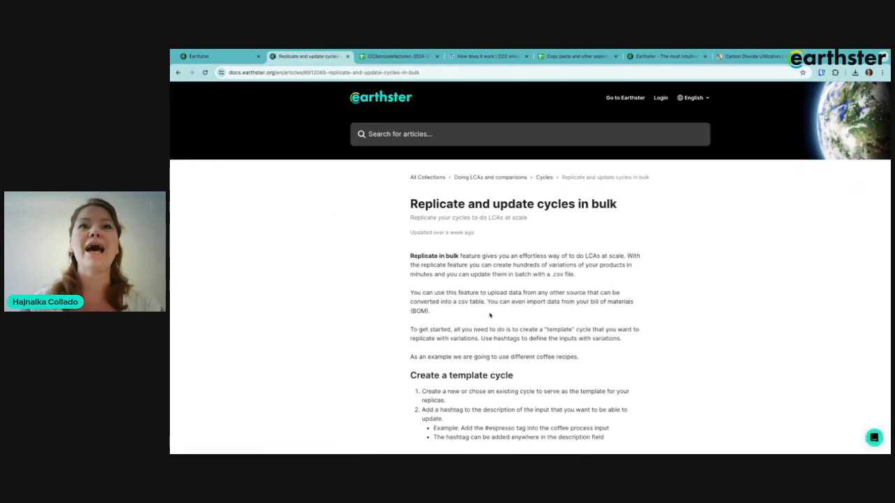
scroll(492, 217, "down", 1)
scroll(491, 217, "down", 2)
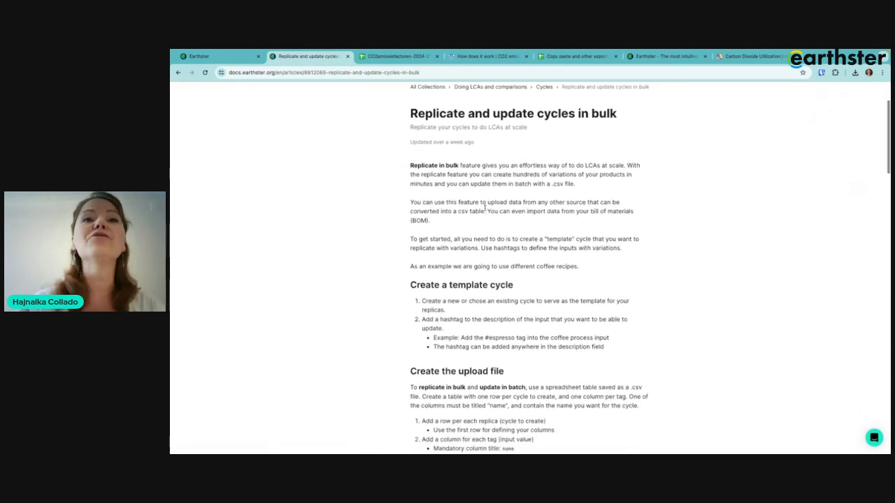
scroll(485, 210, "down", 3)
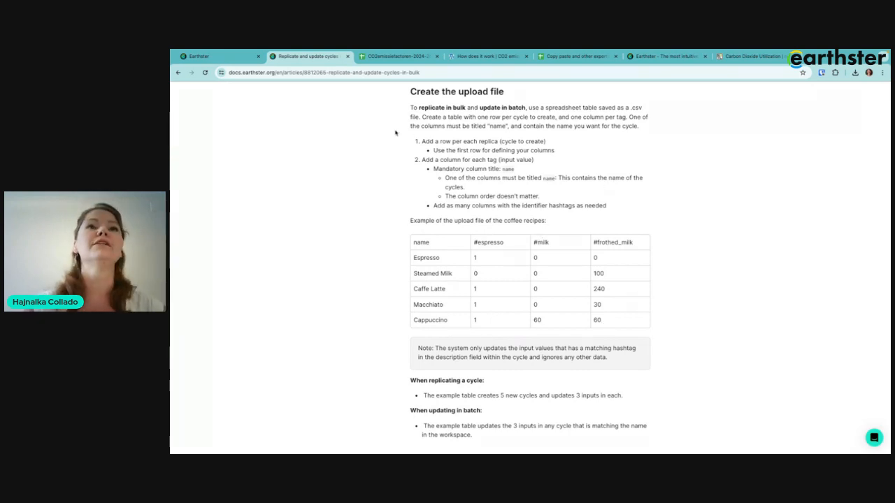
Add a new sheet to the "Copy paste and other exports - Demo" spreadsheet and check the mandatory column title in the replication article.
left_click(580, 57)
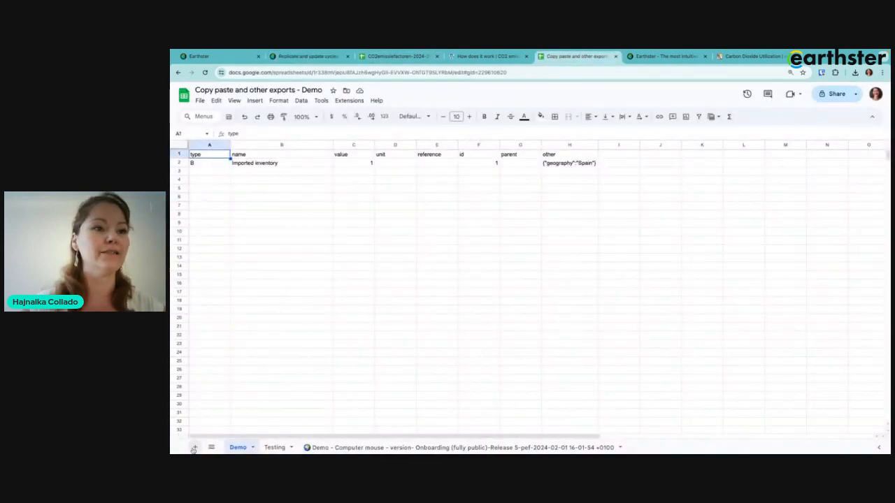
left_click(195, 447)
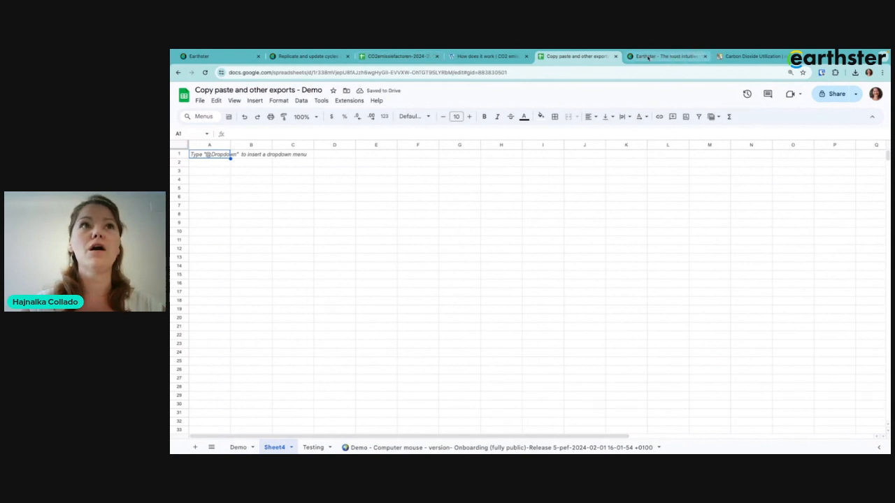
left_click(307, 56)
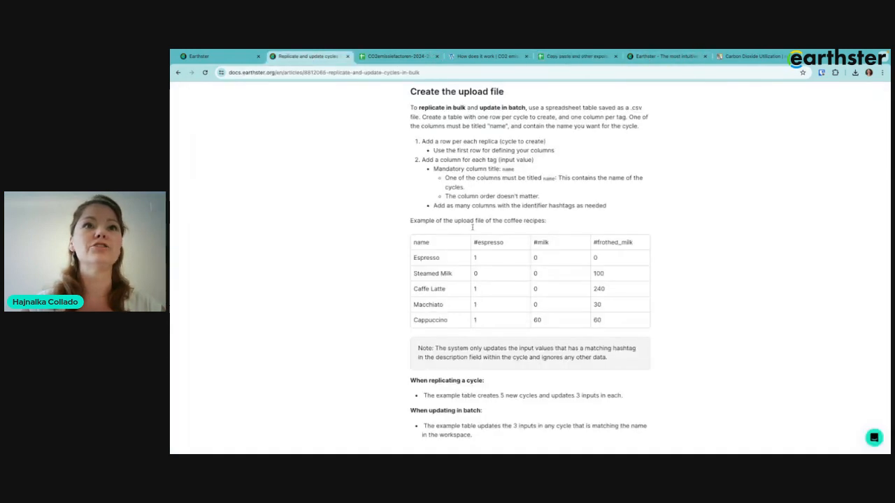
double_click(434, 242)
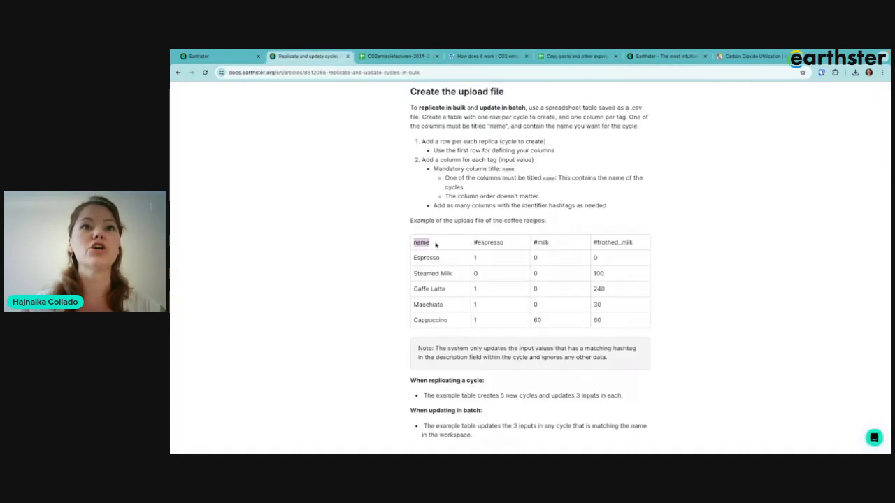
Enter the column titles "name" in cell A1 and "#WTT" in cell B1 of Sheet4 in the demo spreadsheet.
left_click(579, 56)
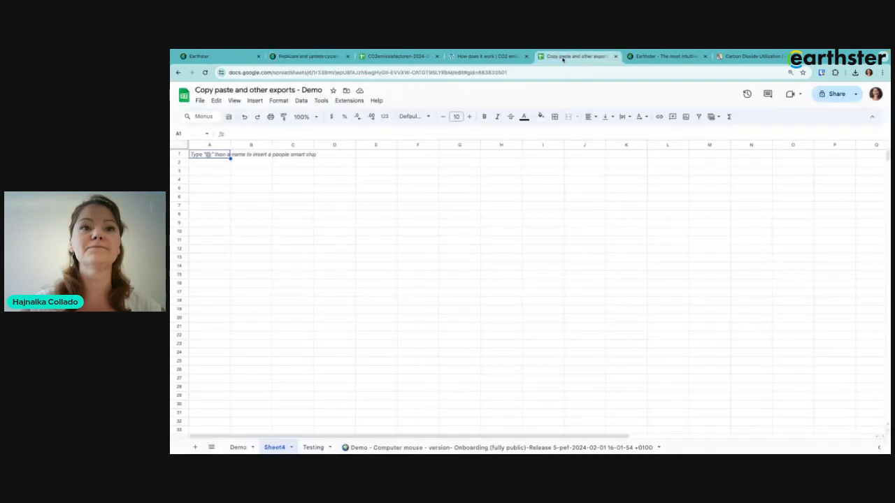
left_click(238, 447)
left_click(274, 448)
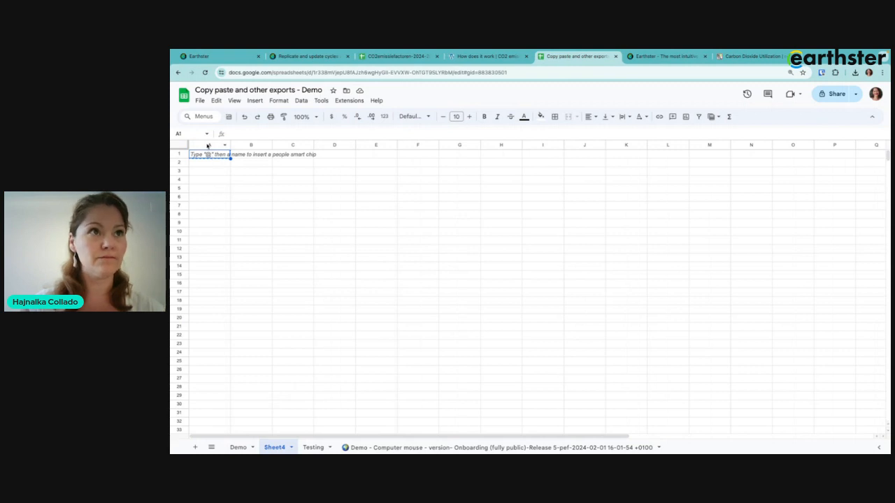
left_click(208, 154)
key("super+v")
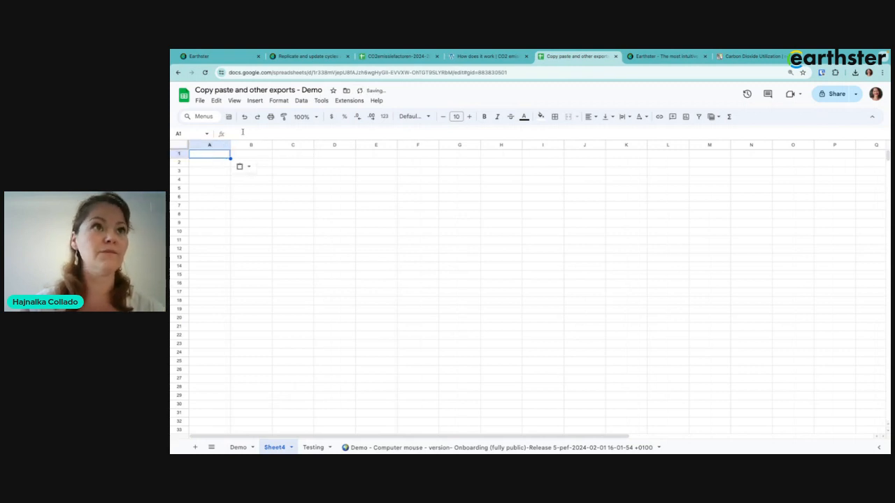
left_click(242, 131)
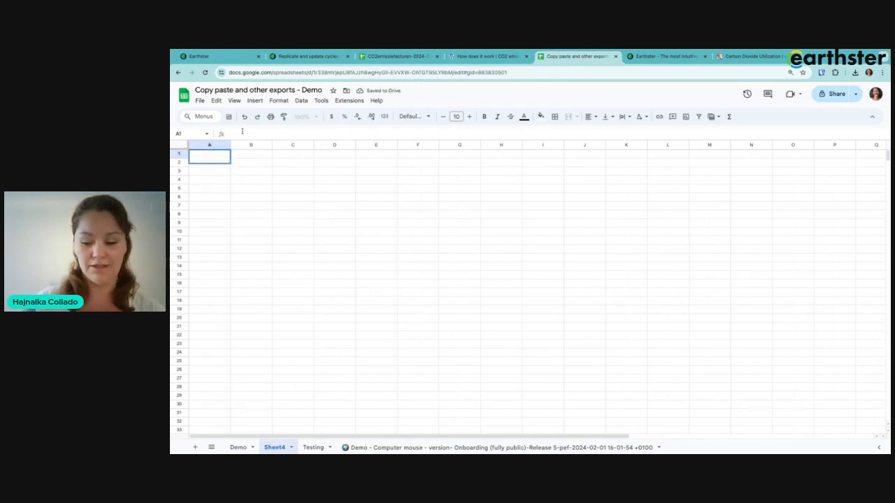
type("name")
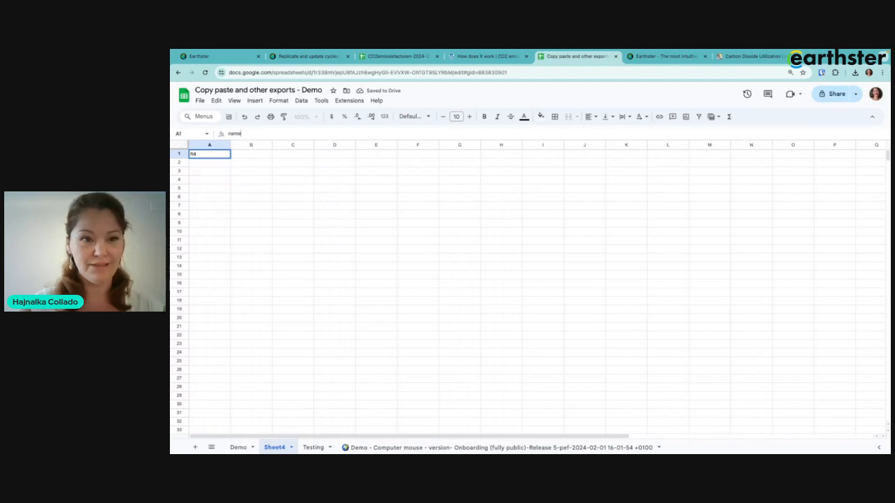
key("Tab")
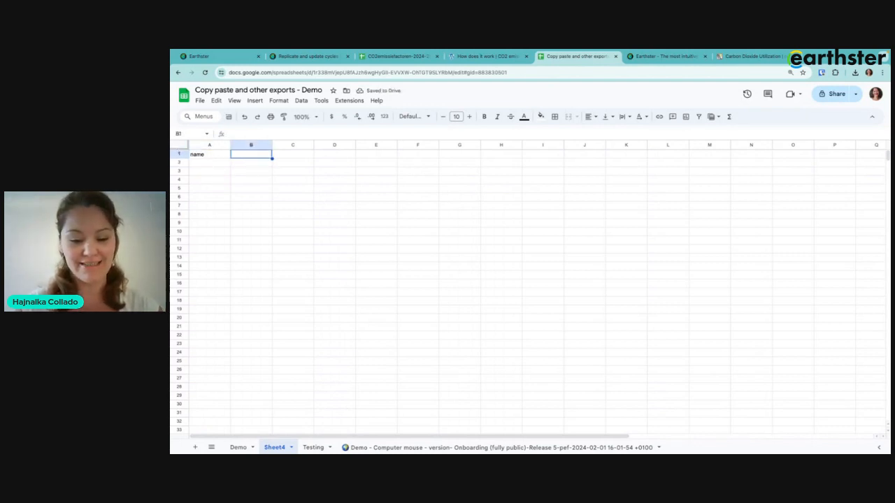
type("#WTT")
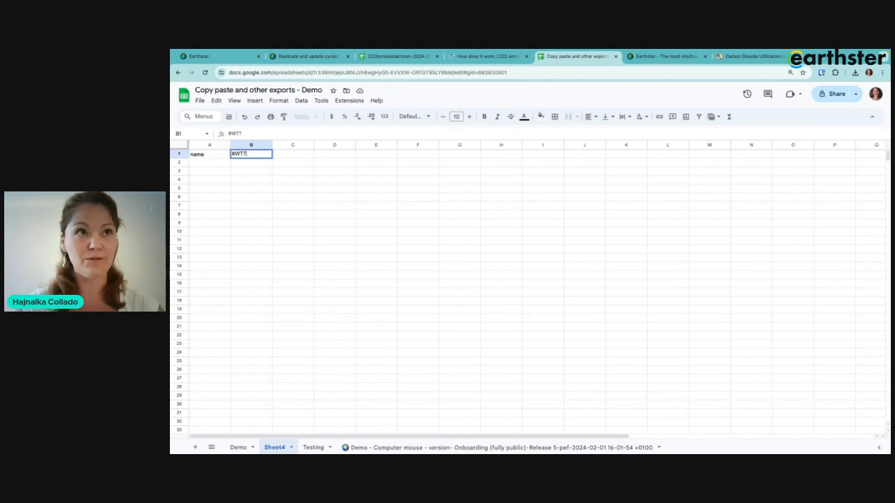
key("Return")
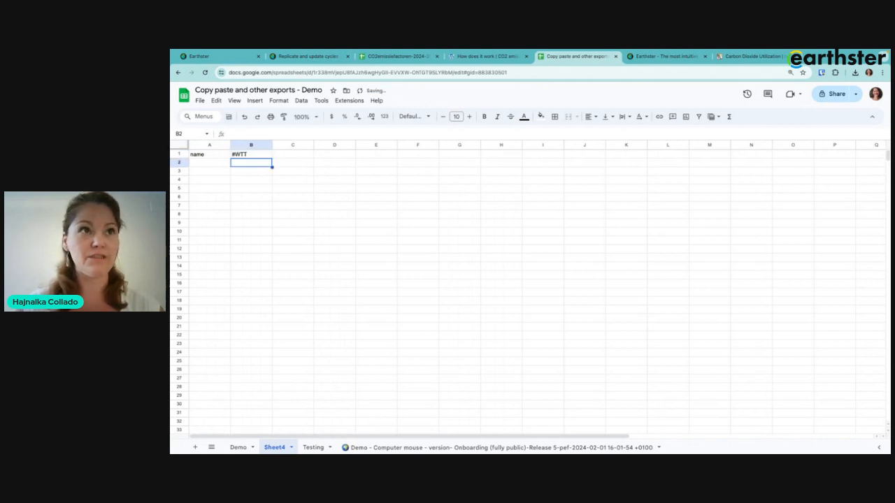
Check the factor order in Earthster and the 2024 emission factor sheet, then move #WTT to C1 and enter #TTW in B1 of Sheet4.
left_click(227, 57)
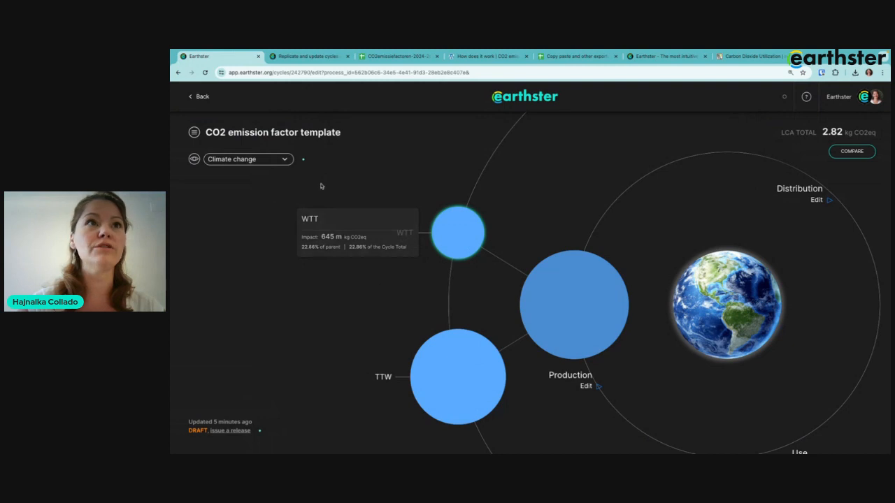
left_click(399, 55)
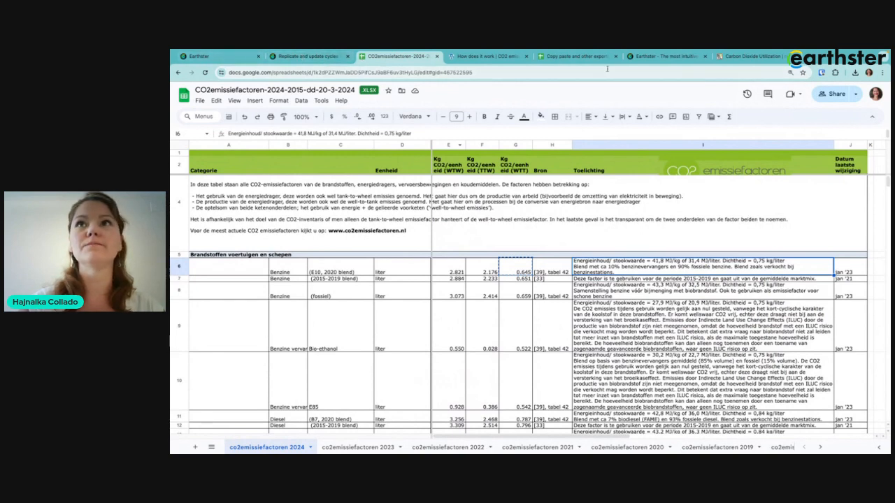
left_click(577, 56)
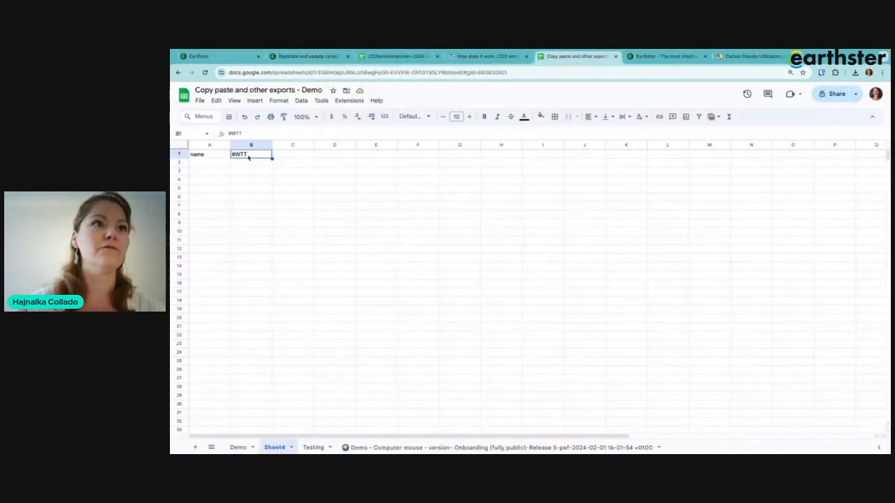
left_click_drag(249, 158, 275, 156)
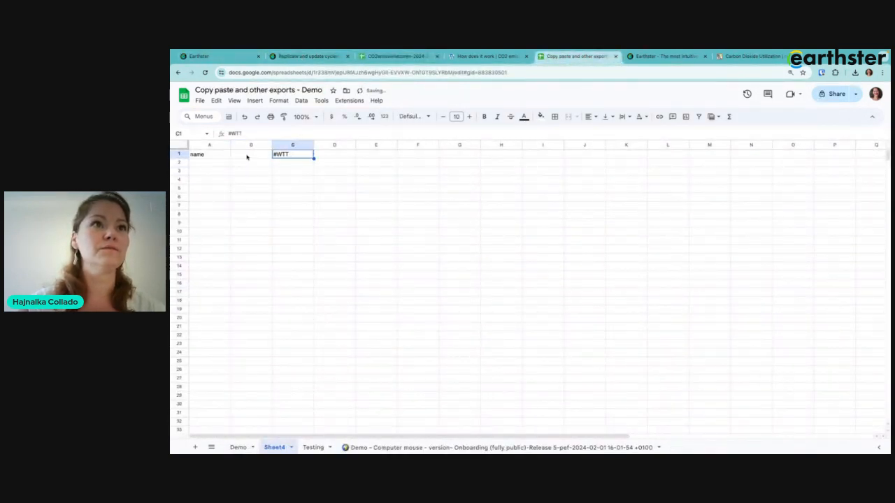
left_click(246, 157)
type("#TTW")
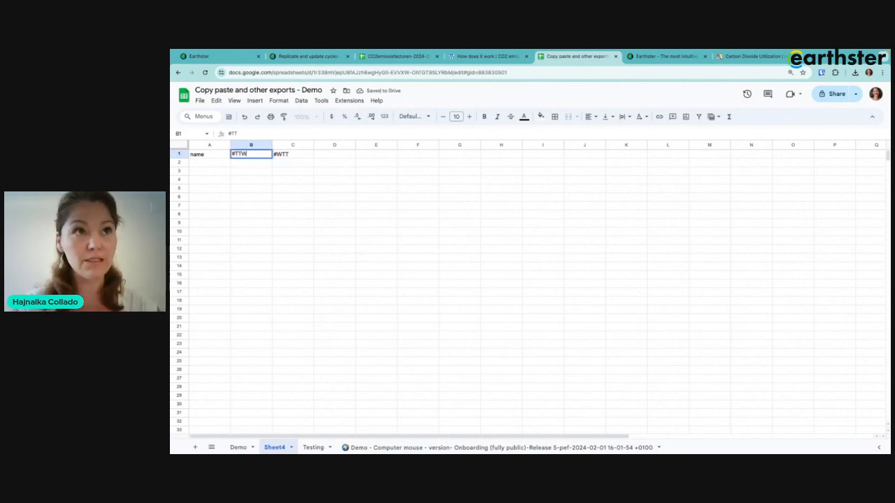
key("Return")
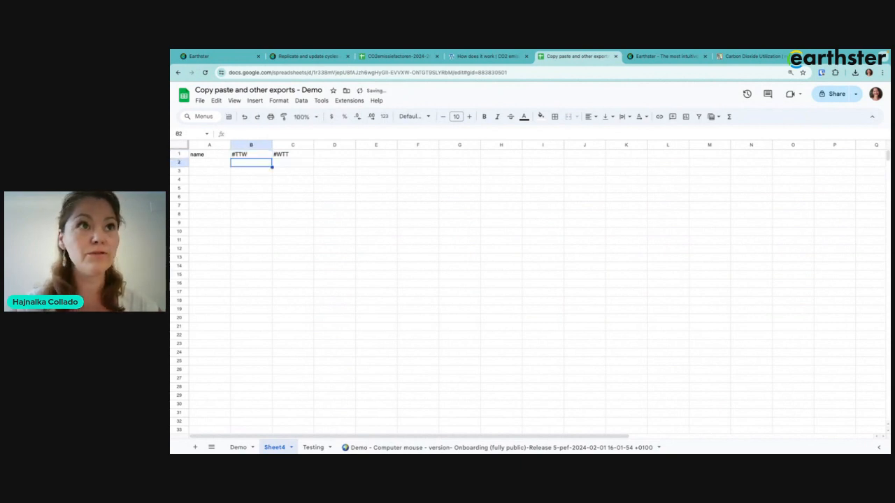
left_click(310, 182)
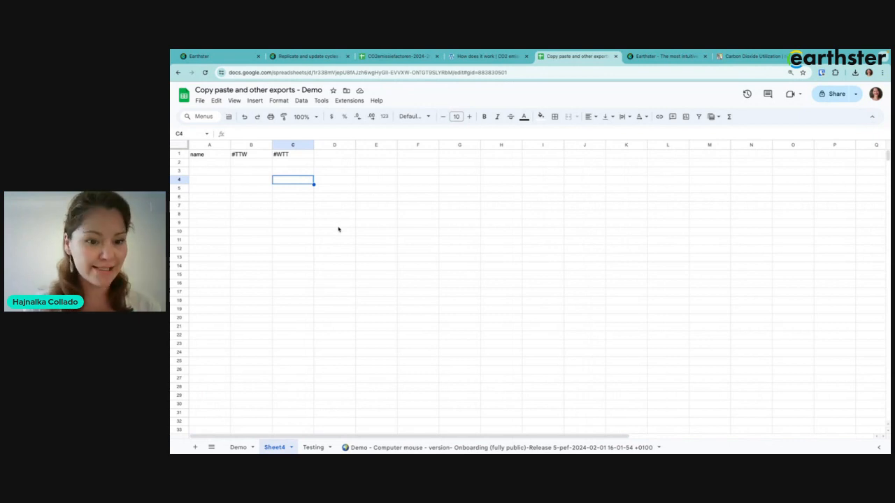
Copy the Benzine and Diesel rows, range B6:G13, from the co2emissiefactoren 2024 sheet.
left_click(395, 56)
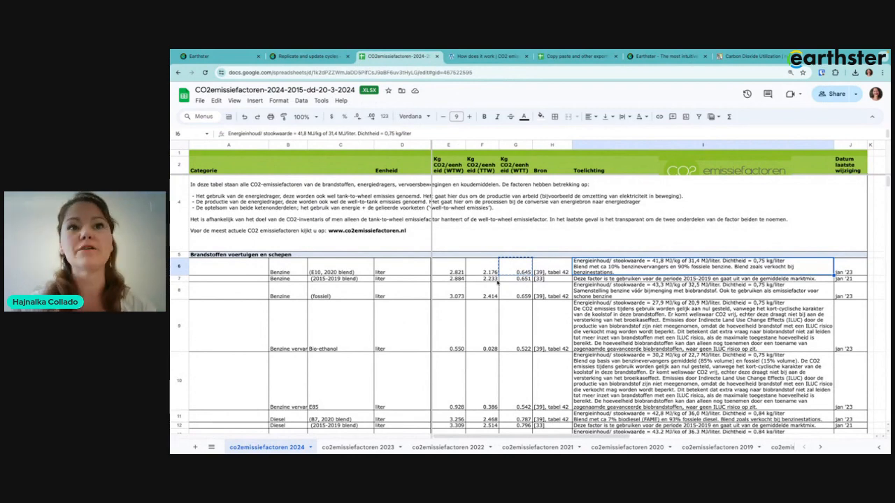
scroll(300, 307, "down", 1)
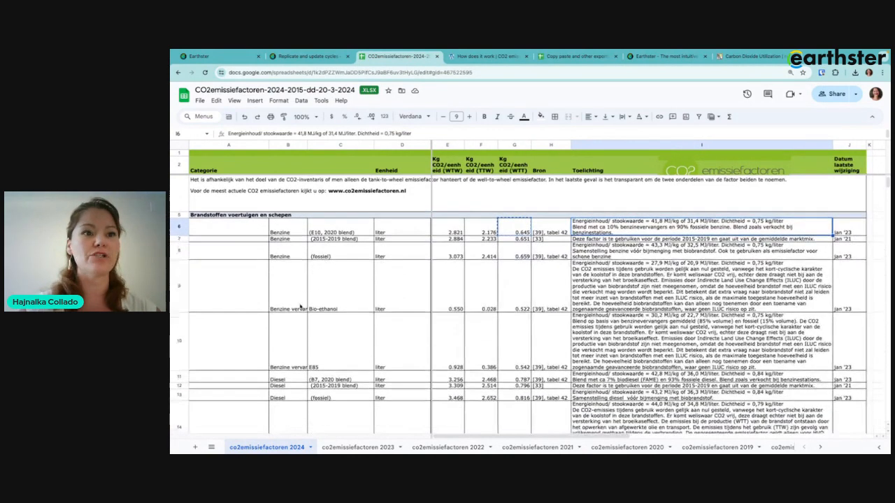
left_click_drag(283, 228, 519, 369)
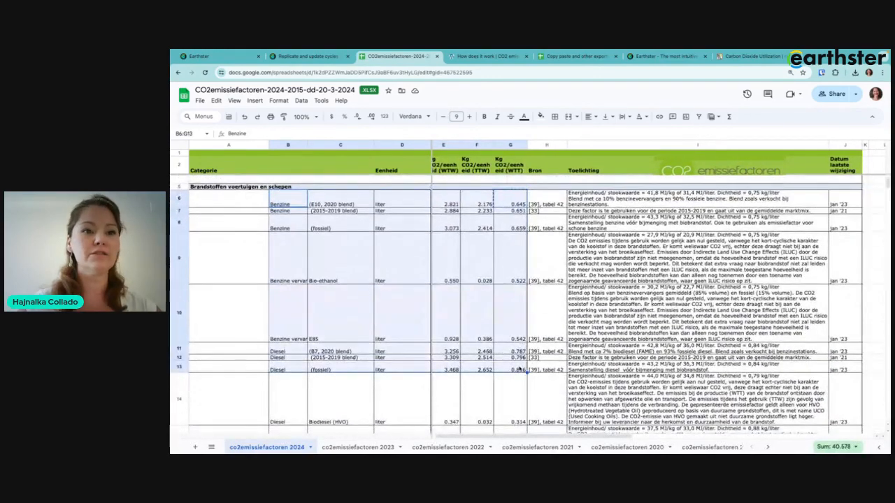
key("ctrl+c")
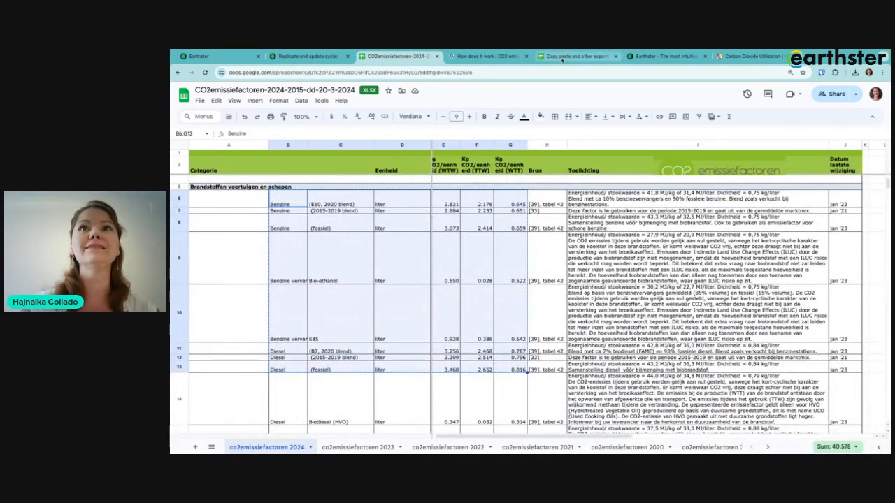
Paste the copied fuel rows as values only into Sheet4 of the demo spreadsheet, starting at cell A14.
left_click(577, 59)
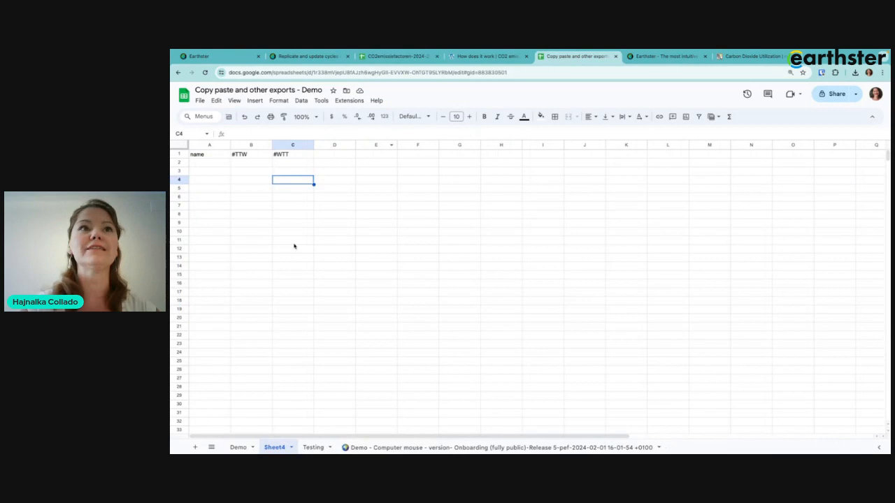
left_click(209, 165)
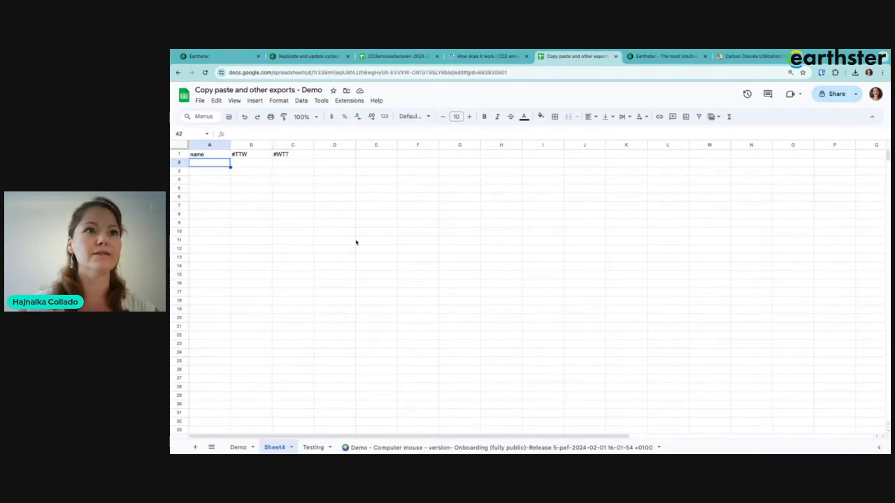
left_click(213, 269)
key("ctrl+v")
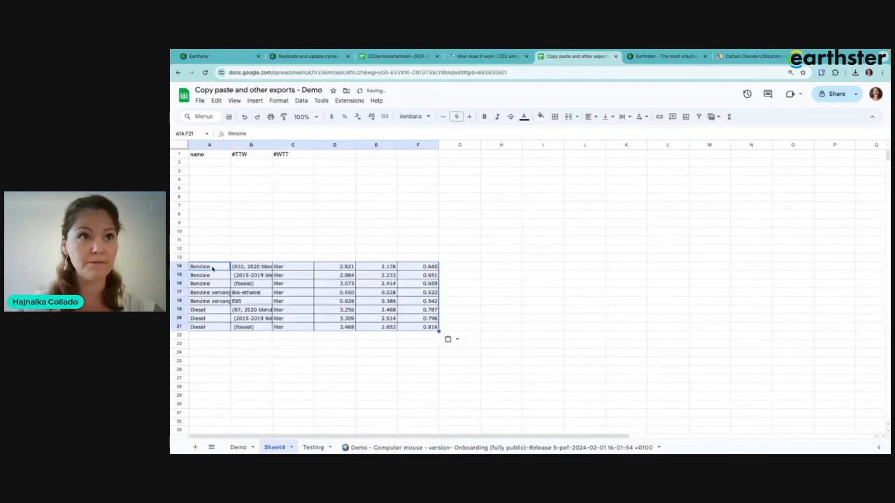
left_click(449, 340)
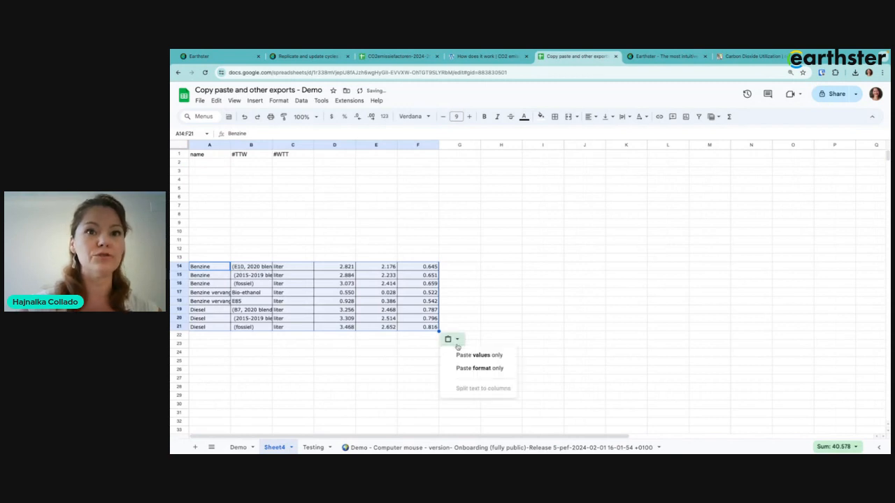
left_click(480, 356)
left_click(345, 346)
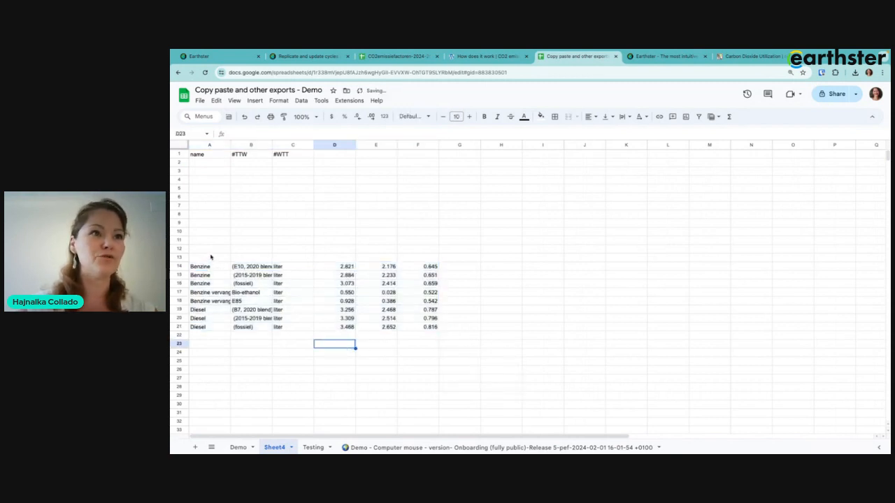
Enter a JOIN formula in A2 combining A14 and B14 with a space as delimiter, and fit column A to its content.
left_click(202, 163)
type("=")
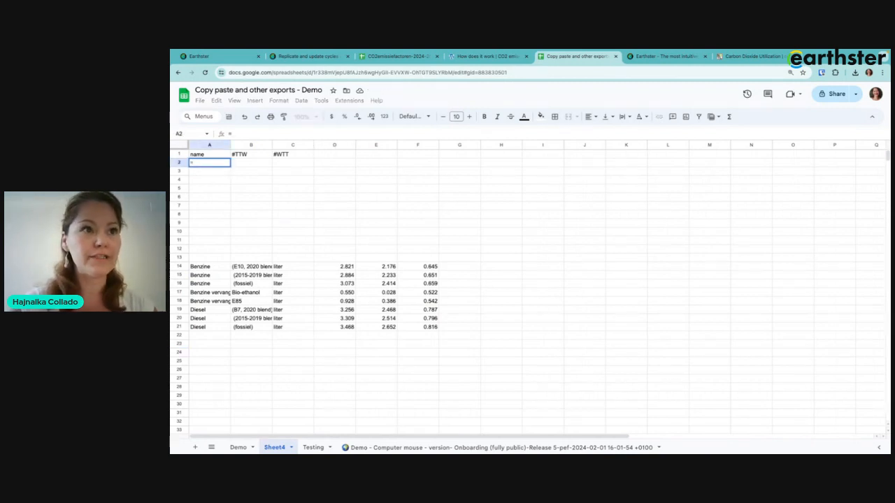
left_click(211, 269)
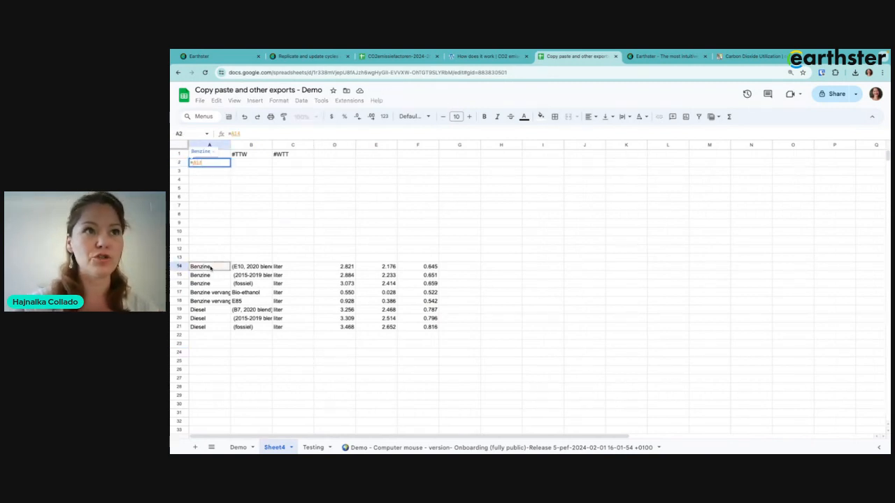
key("BackSpace")
key("BackSpace")
key("BackSpace")
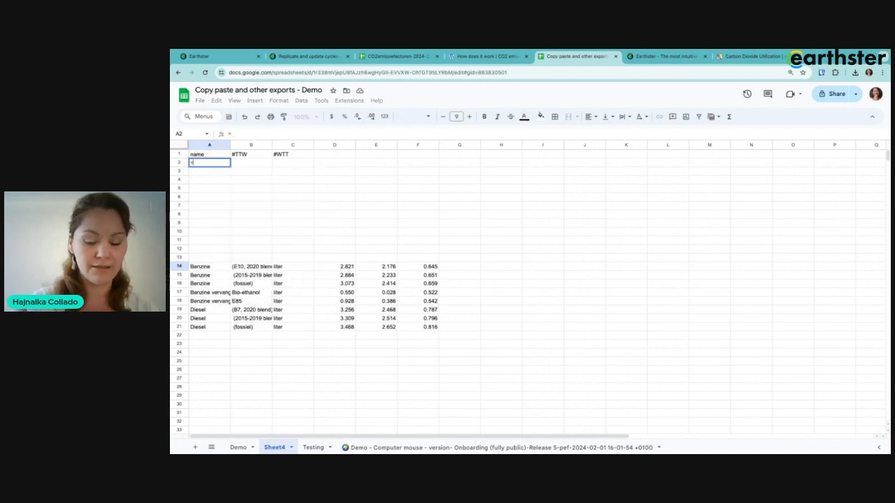
type("join(")
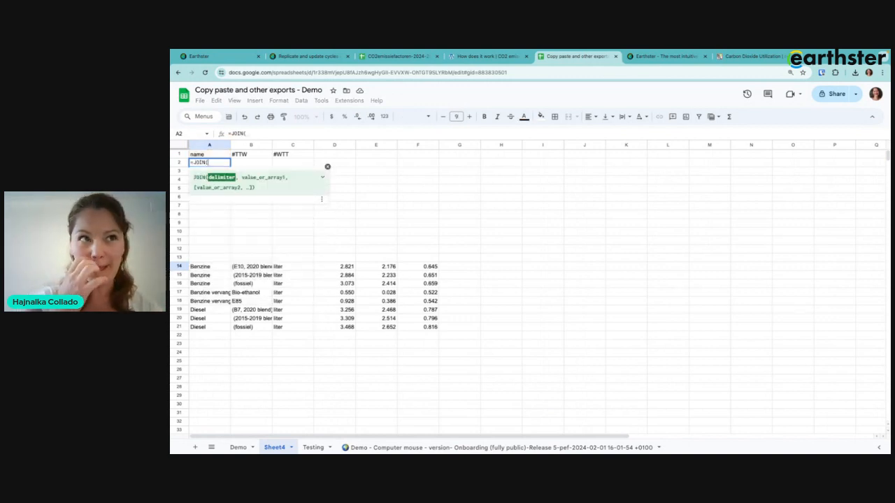
type("\"")
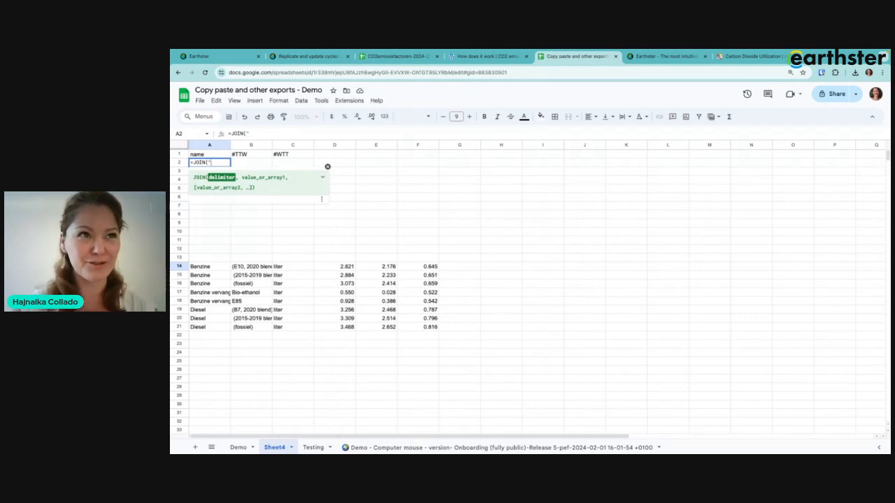
type(" \",")
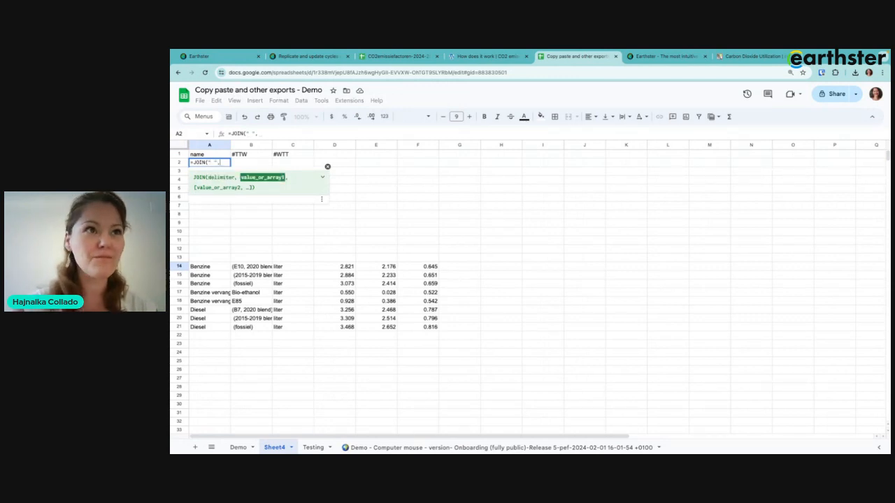
left_click(208, 268)
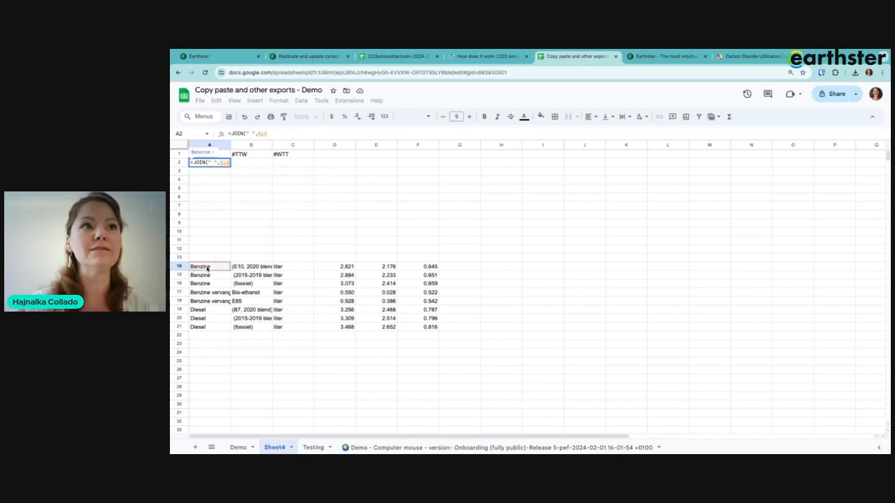
type(",")
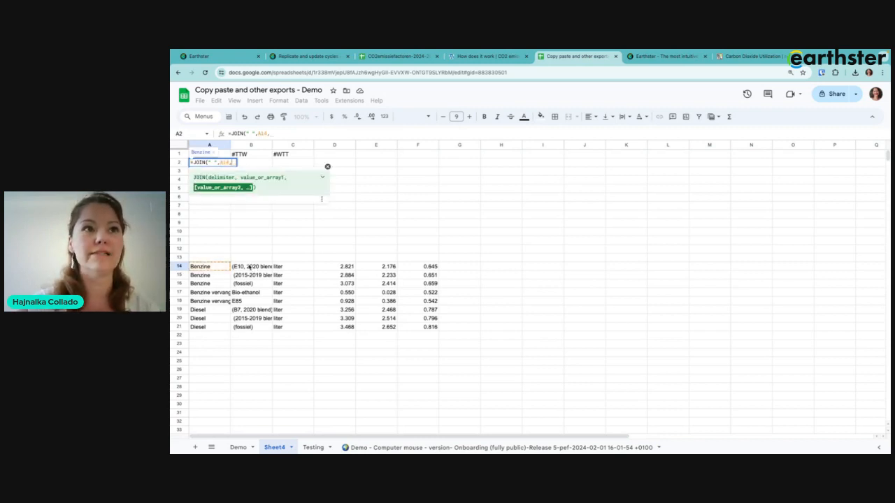
left_click(249, 268)
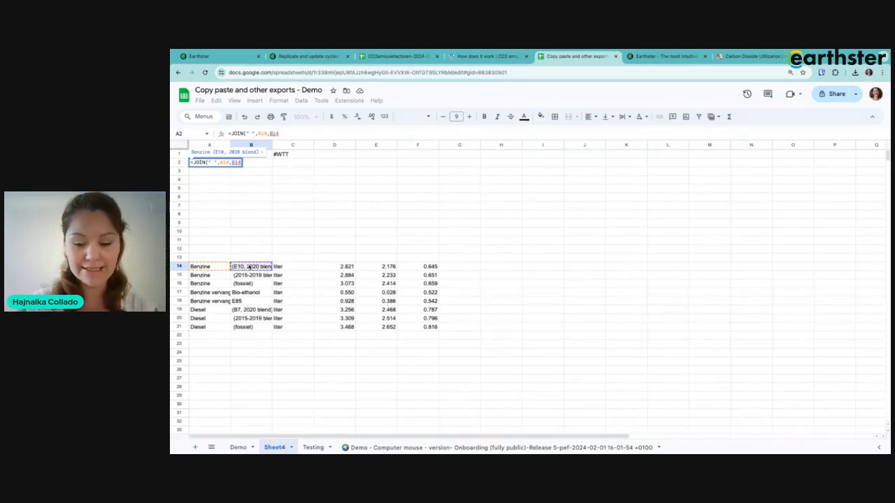
key("Return")
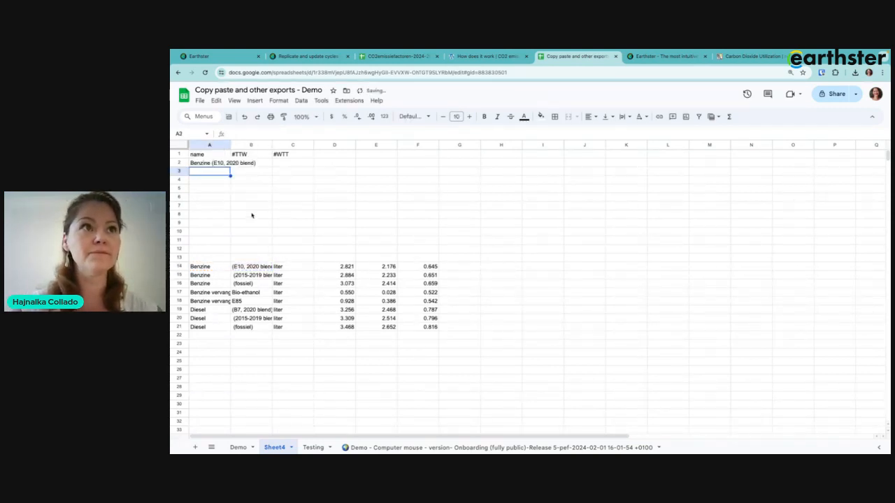
double_click(230, 145)
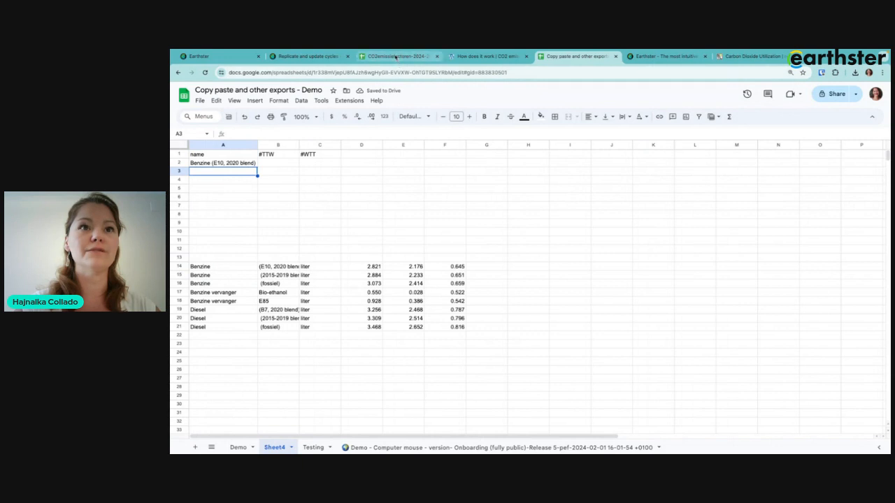
Copy the emission factor headers, range E1:G2, from the co2emissiefactoren 2024 sheet and paste them at D10 in Sheet4 of the demo spreadsheet.
left_click(396, 57)
left_click_drag(442, 158, 515, 175)
key("super+c")
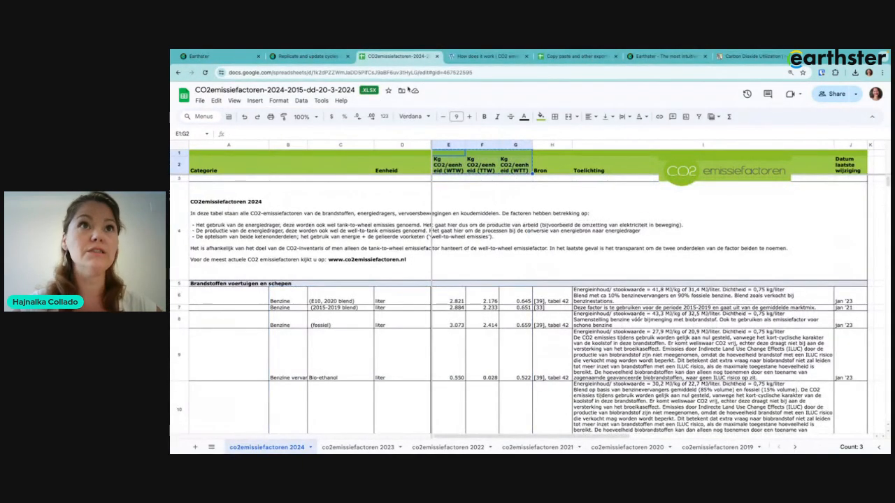
left_click(574, 56)
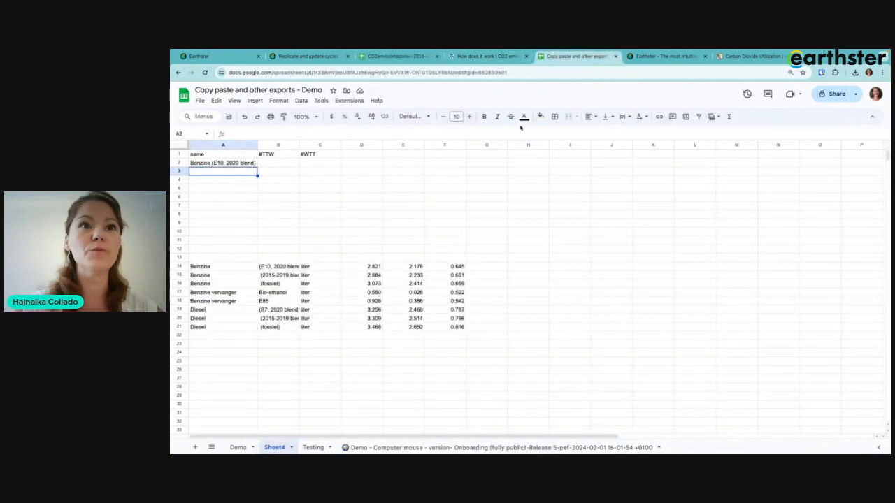
left_click(350, 233)
key("super+v")
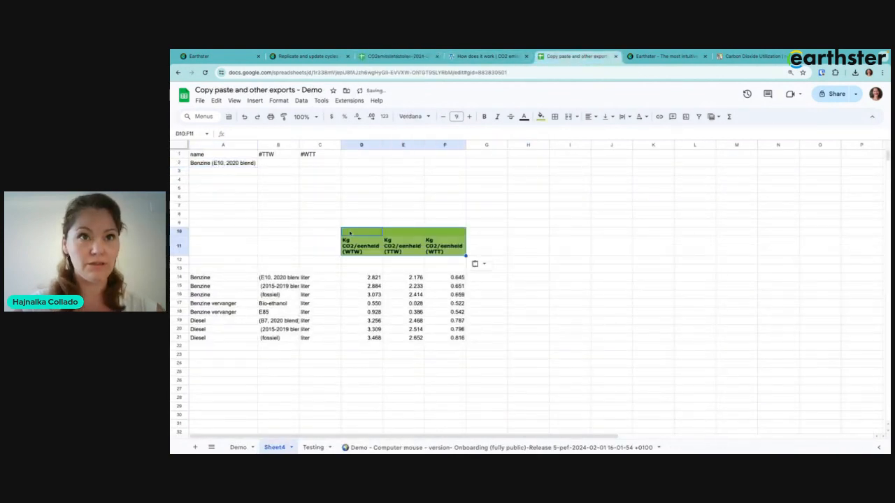
left_click(360, 306)
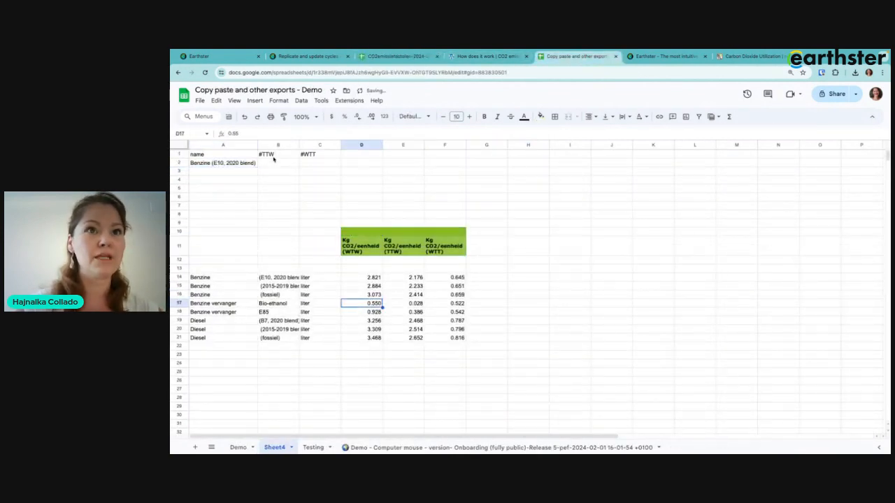
Copy the TTW and WTT values in E14:F21 and paste them under the #TTW and #WTT headers starting at B2.
left_click_drag(400, 278, 456, 337)
key("ctrl+c")
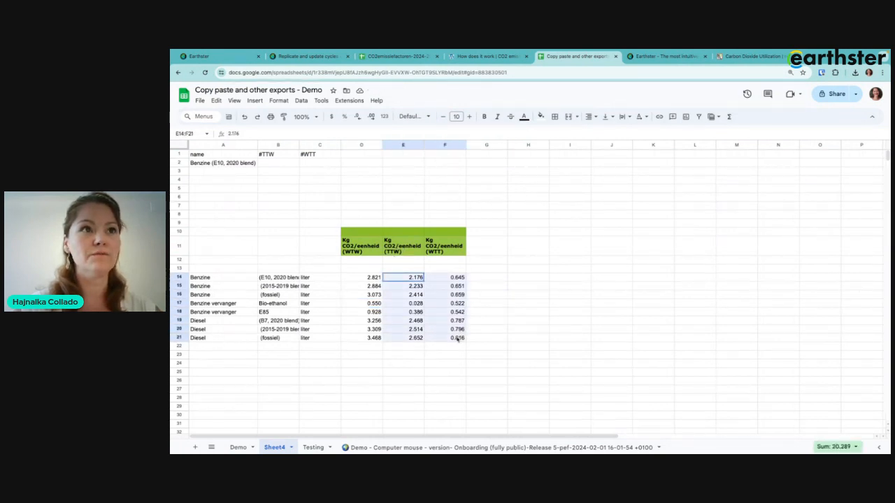
left_click(274, 165)
key("ctrl+v")
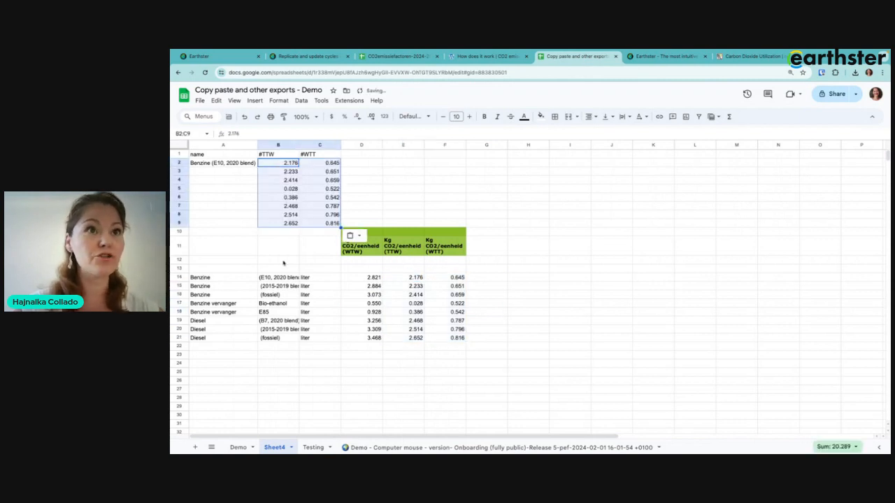
left_click(279, 260)
Fill the JOIN formula in A2 down through A9 and fit column A to its content.
left_click(223, 162)
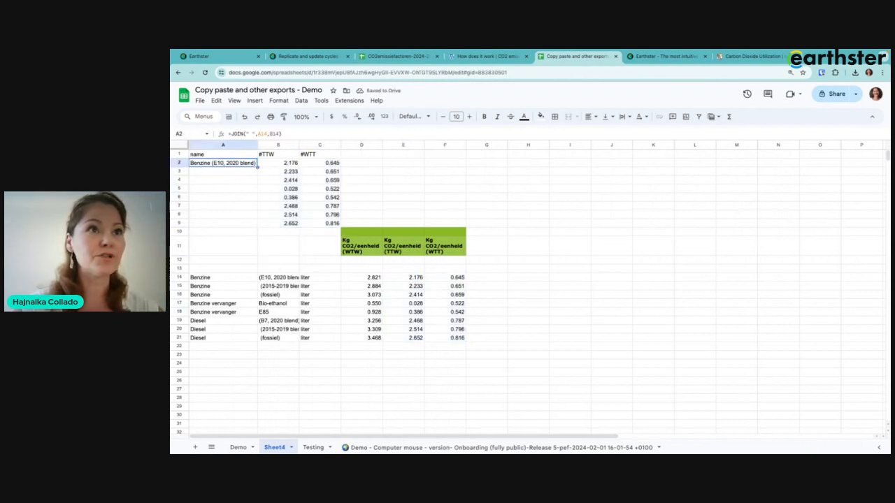
left_click_drag(257, 166, 257, 227)
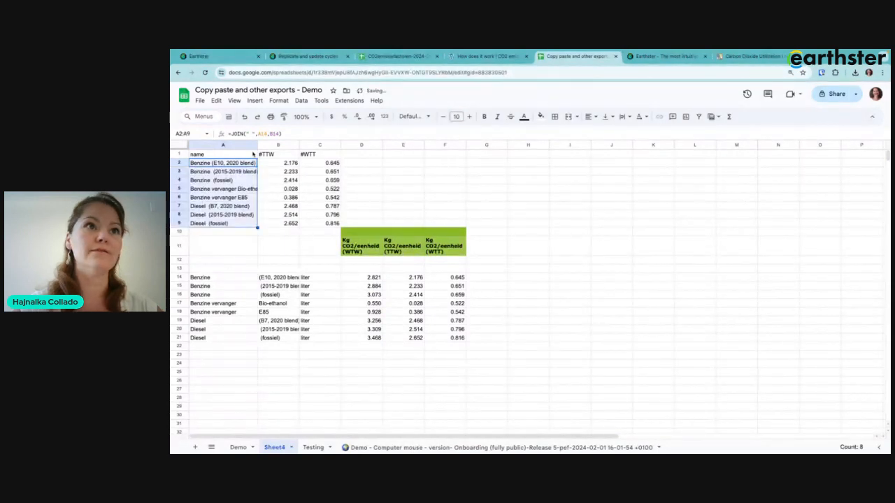
double_click(257, 145)
left_click(280, 250)
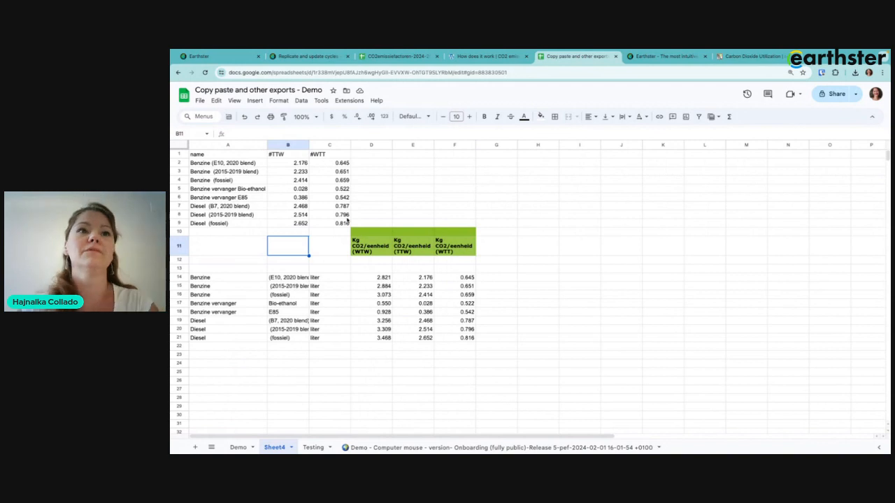
Copy the joined names in A2:A9 and paste them over themselves as values only.
left_click_drag(342, 225, 196, 156)
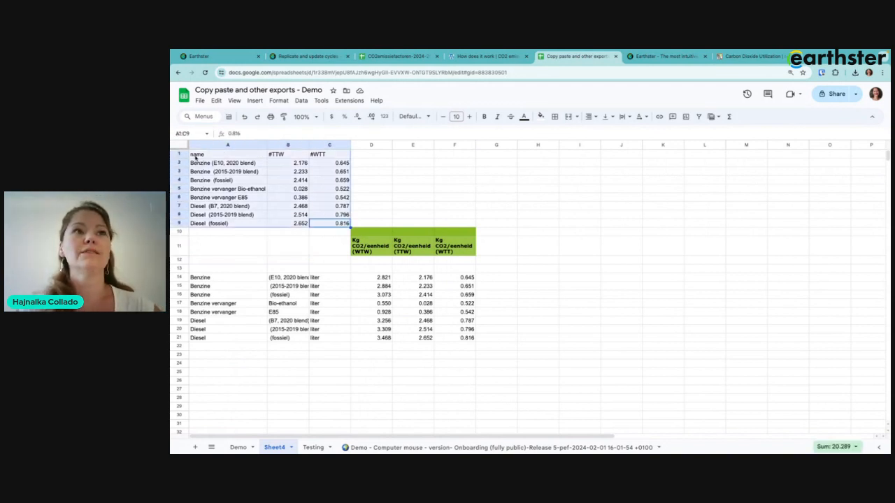
left_click(361, 168)
left_click_drag(209, 232, 473, 367)
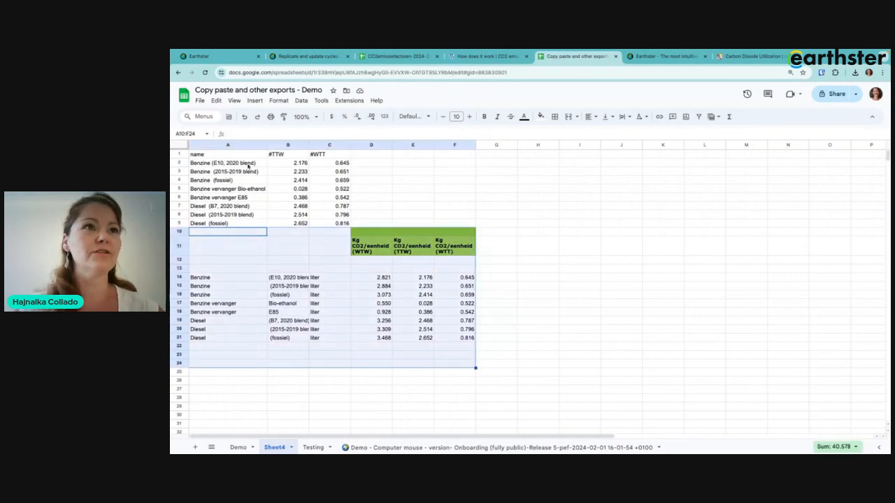
left_click_drag(249, 165, 249, 222)
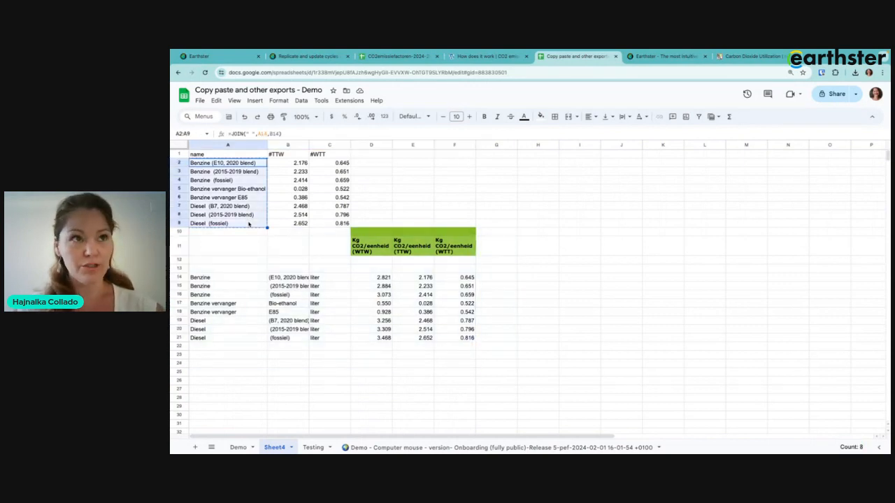
key("ctrl+v")
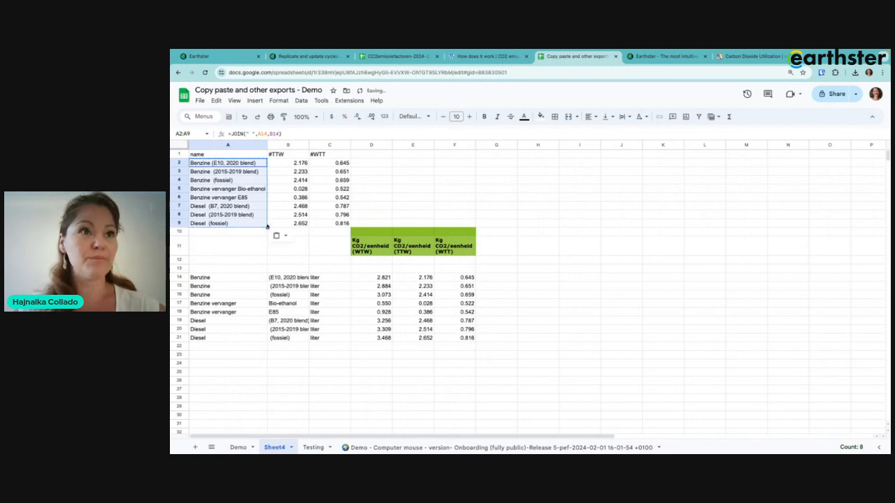
left_click(276, 236)
left_click(318, 253)
left_click(363, 303)
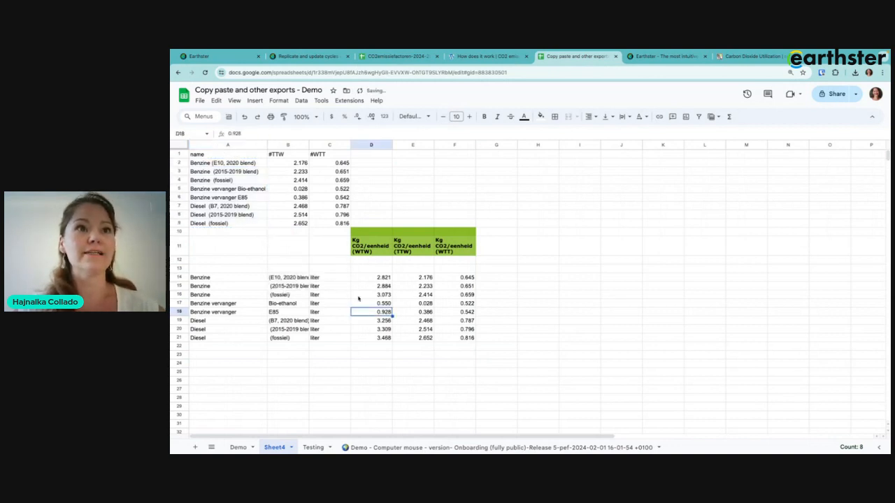
Delete the helper data in range A10:G23 and clear its leftover green cell fill.
left_click_drag(229, 232, 504, 362)
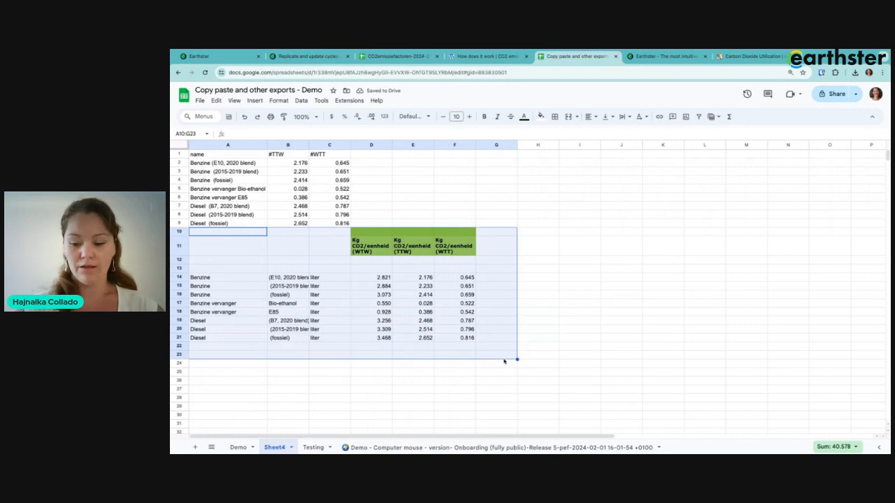
key("Delete")
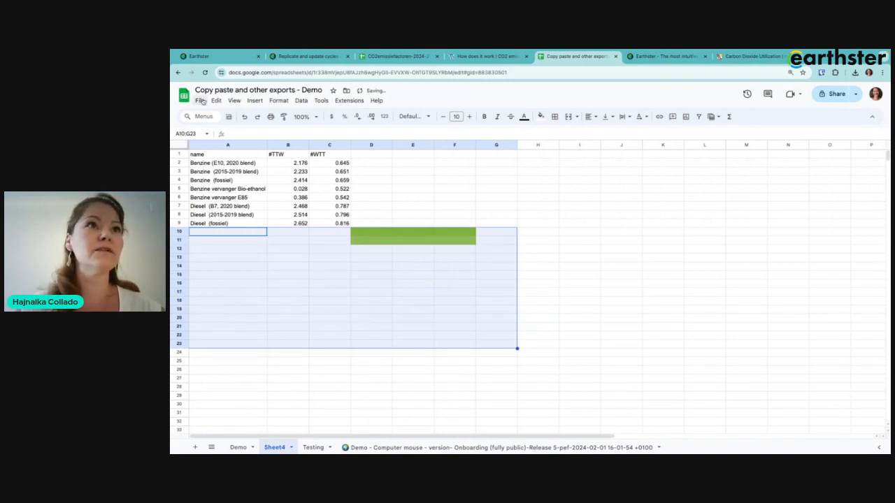
left_click(538, 117)
left_click(562, 137)
left_click(371, 327)
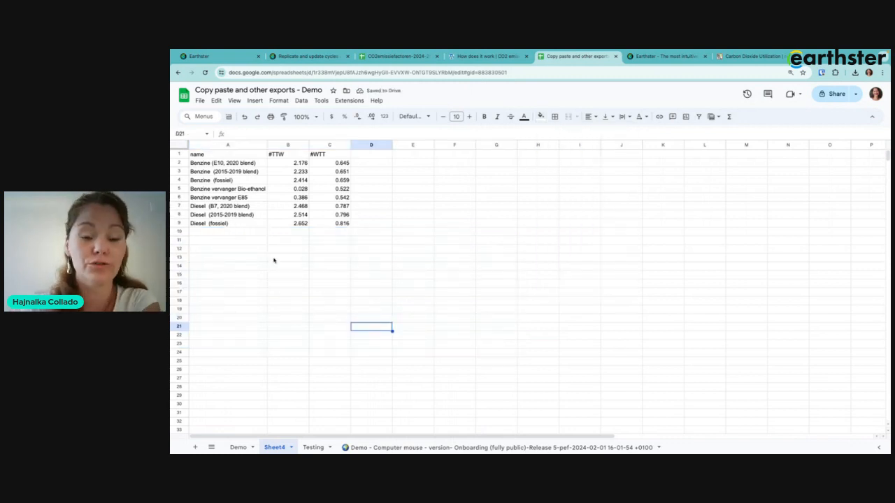
Download Sheet4 as a Comma Separated Values (.csv) file.
left_click(199, 102)
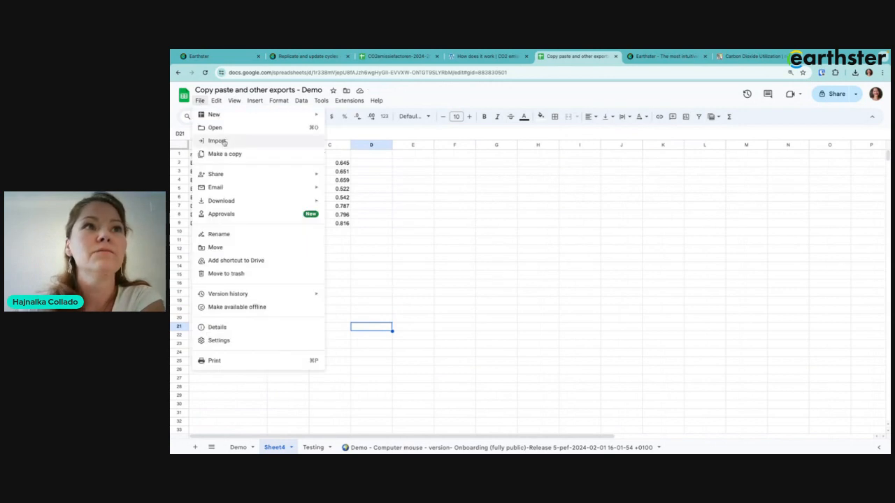
mouse_move(284, 200)
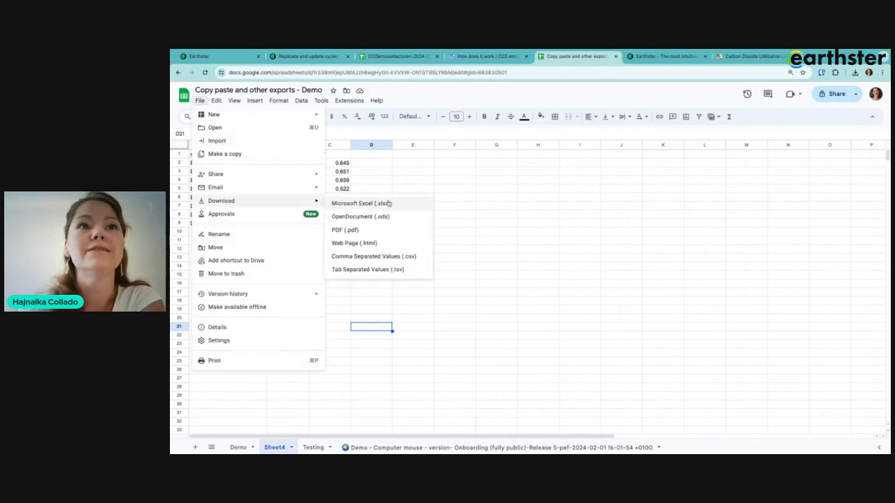
left_click(390, 258)
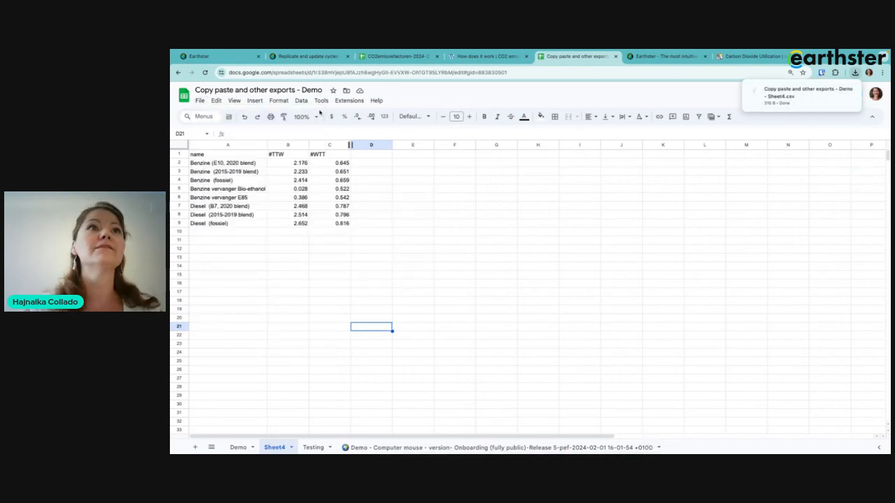
Switch to Earthster and open the Production process list of the CO2 emission factor template.
left_click(222, 56)
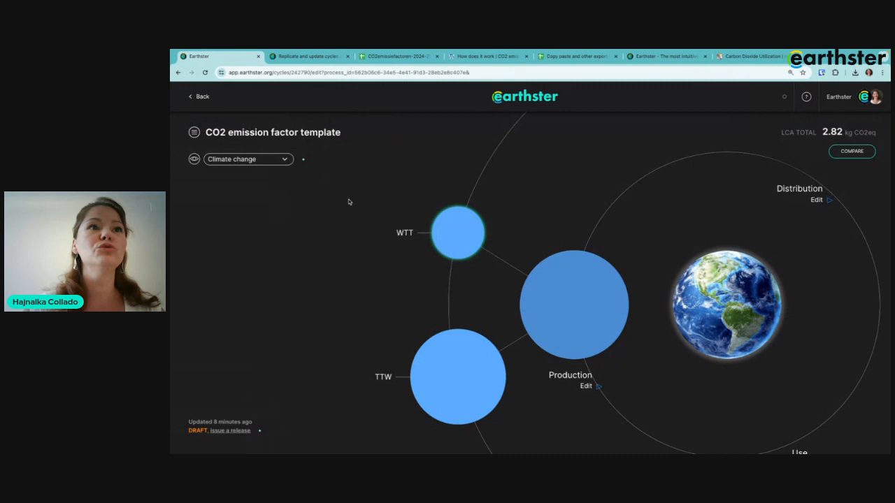
left_click(196, 132)
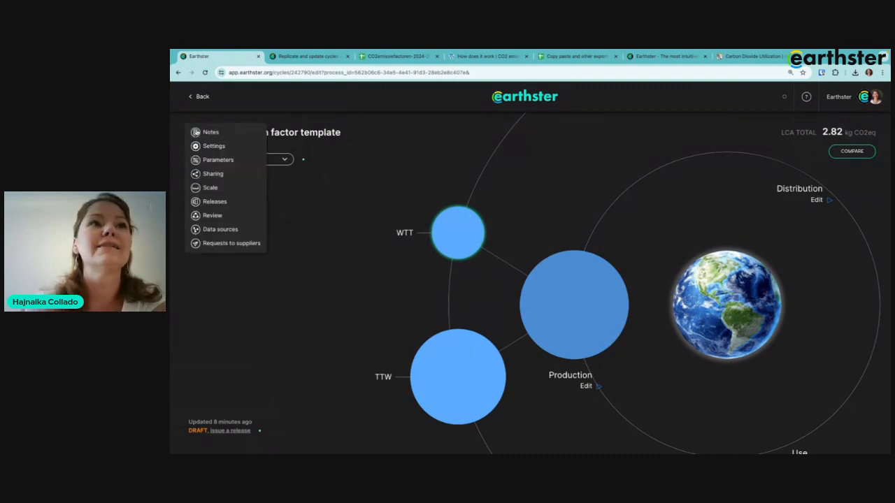
left_click(357, 151)
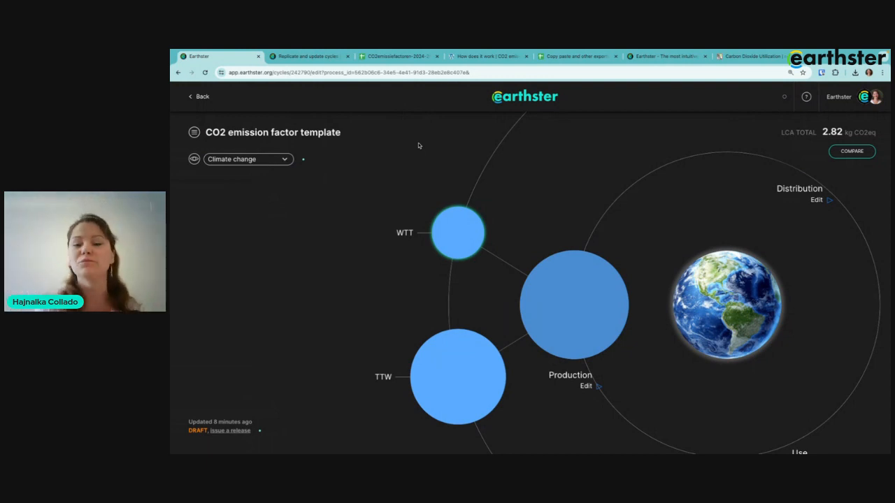
left_click(194, 132)
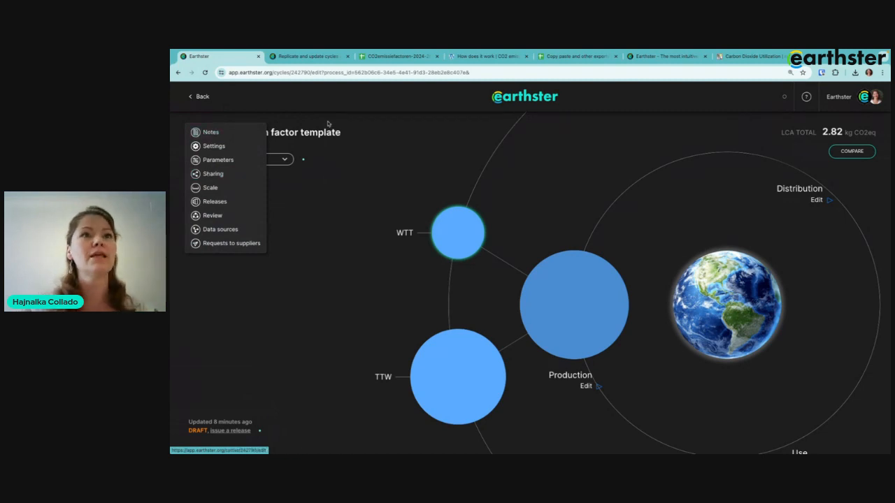
left_click(585, 296)
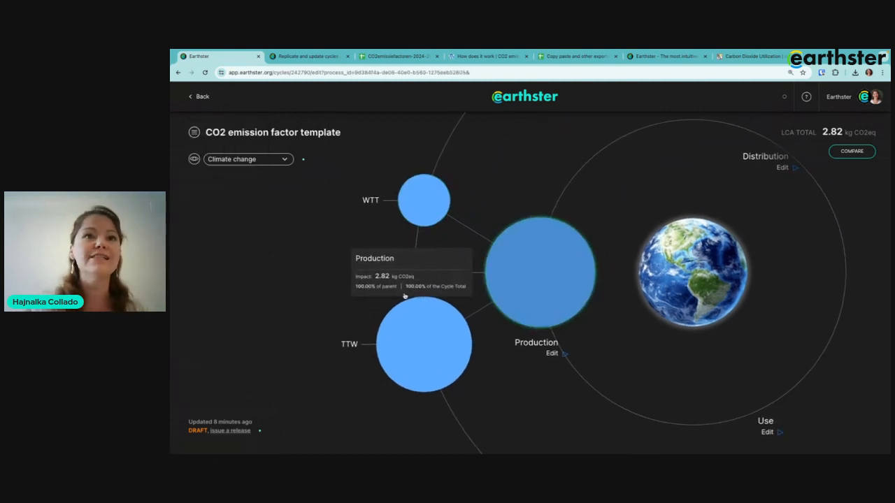
left_click(534, 257)
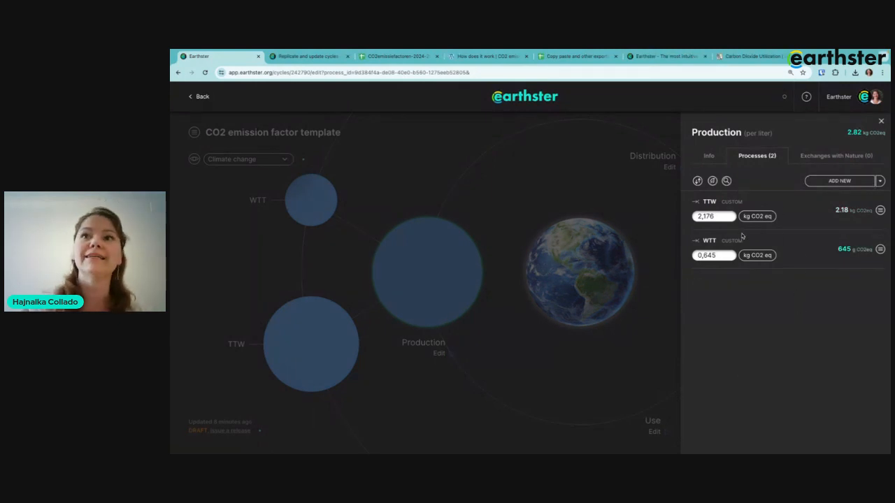
Reverse the direction of the TTW process in Production and switch it back to an input.
left_click(696, 203)
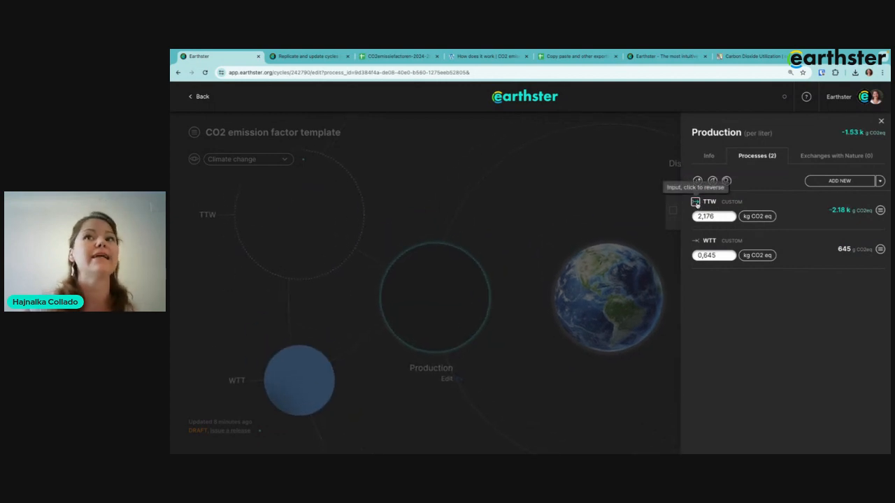
left_click(695, 203)
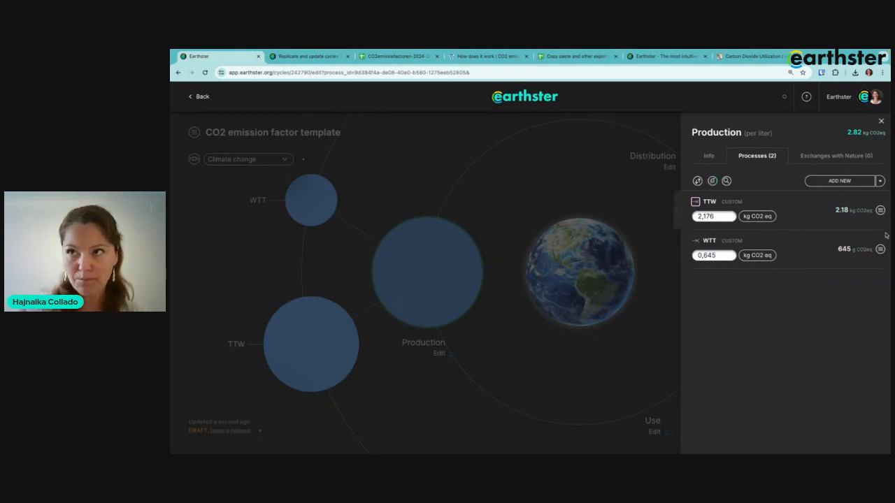
mouse_move(879, 210)
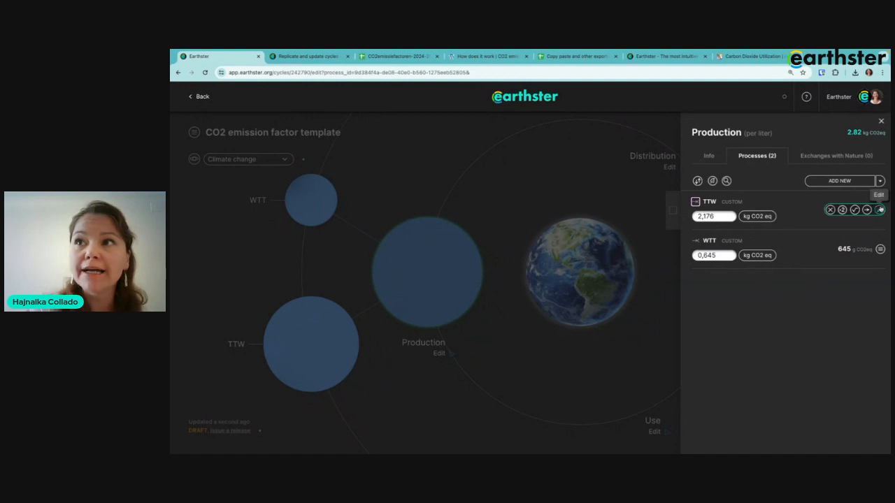
mouse_move(881, 251)
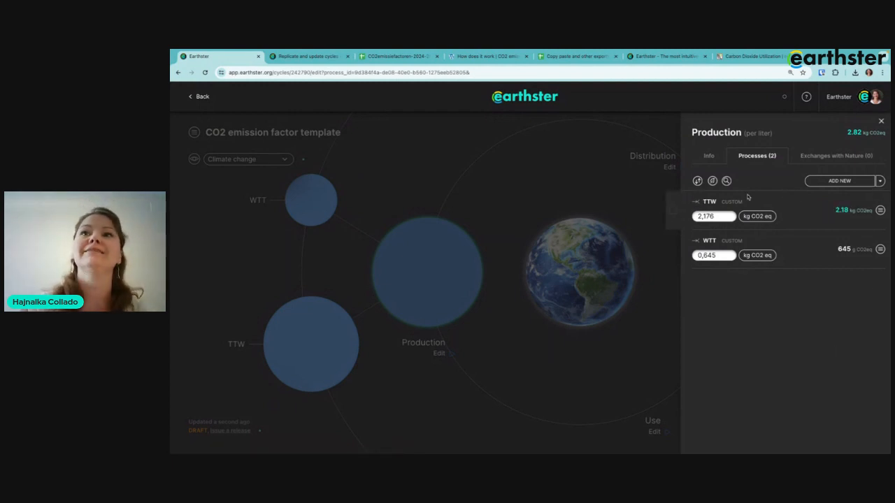
Review the TTW process's description tag and its available process actions, and return to the template overview.
left_click(710, 202)
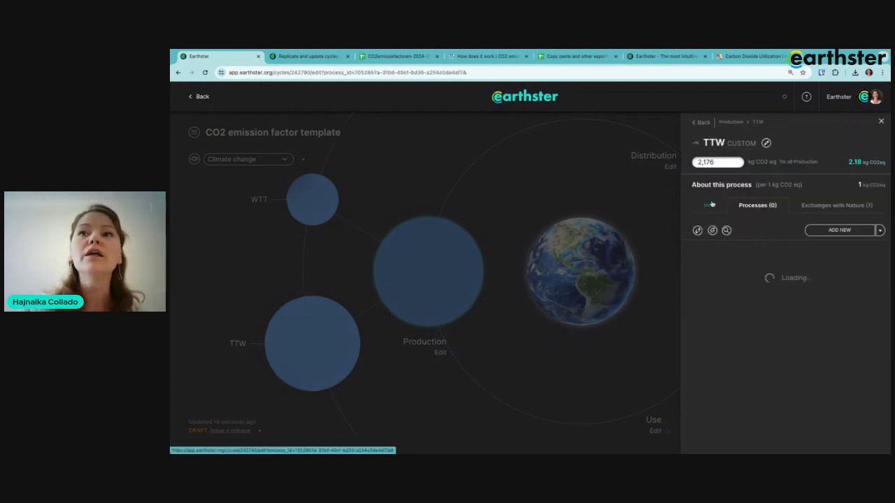
left_click(710, 207)
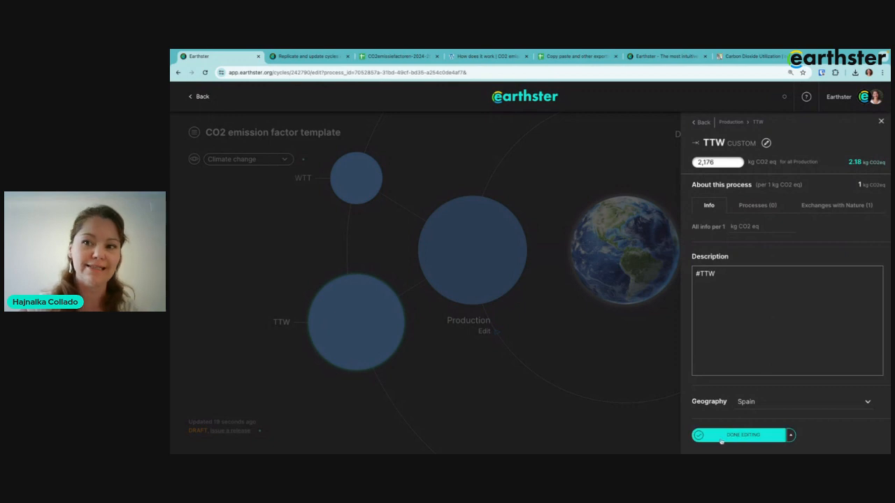
left_click(791, 436)
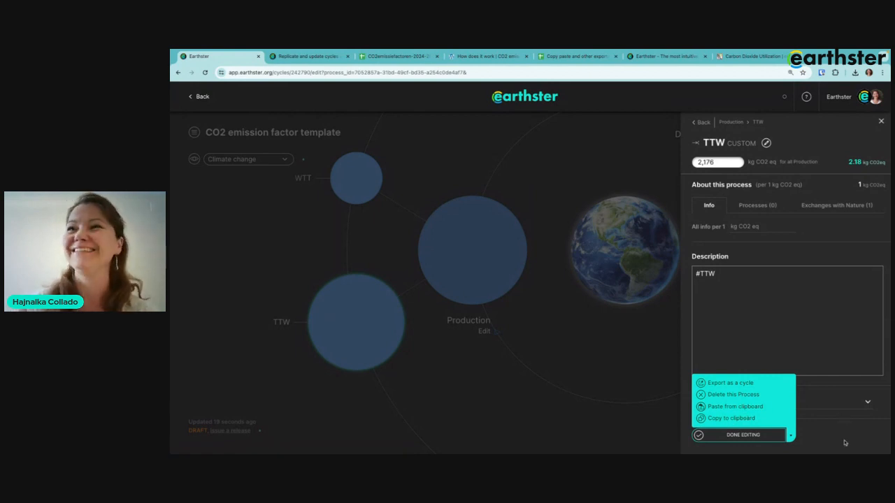
left_click(791, 436)
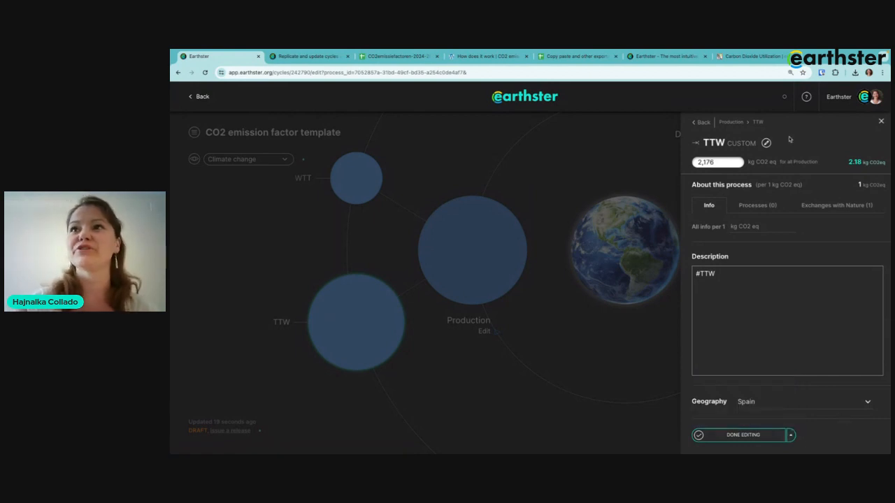
left_click(295, 203)
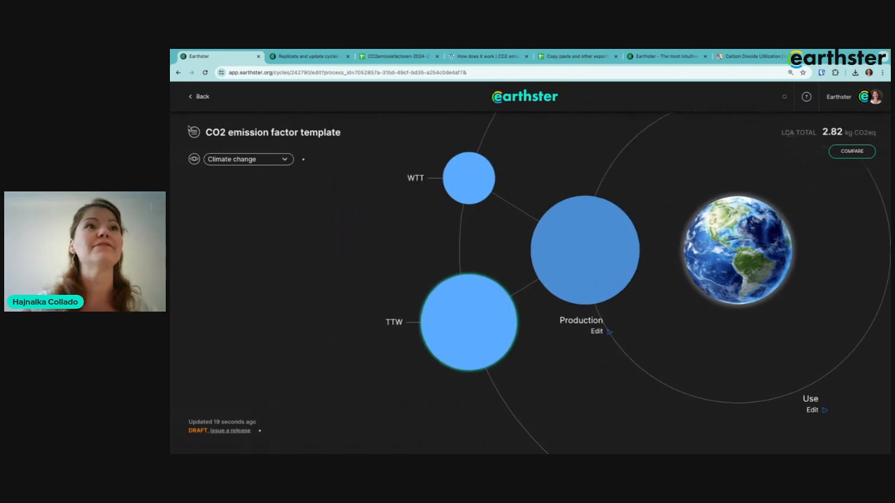
Replicate the CO2 emission factor template cycle from the uploaded file "Copy paste and other exports - Demo - Sheet4.csv".
left_click(191, 132)
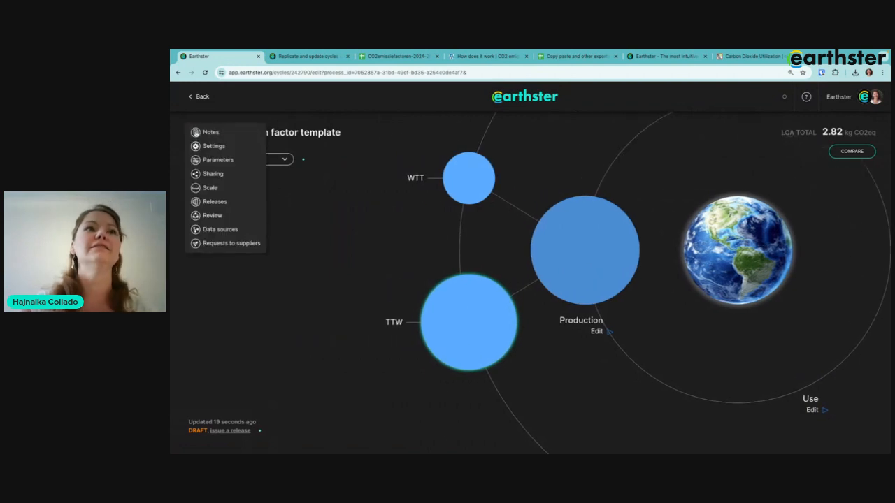
left_click(215, 147)
left_click(223, 437)
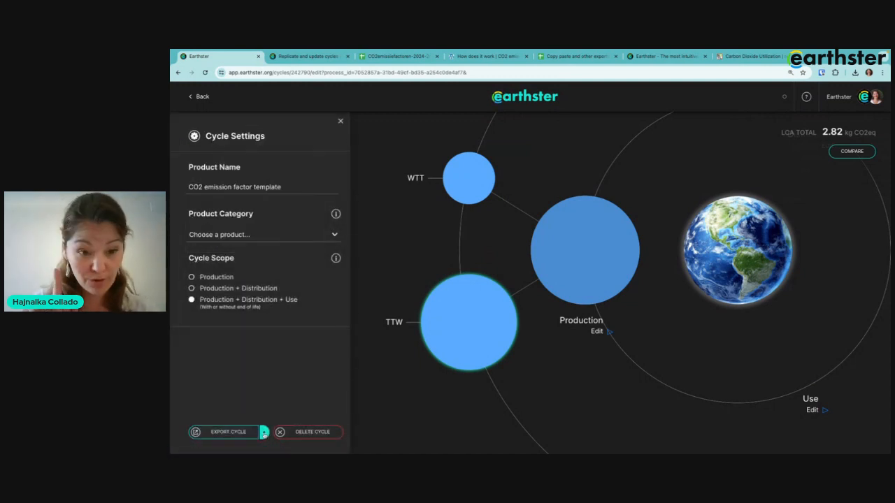
left_click(265, 433)
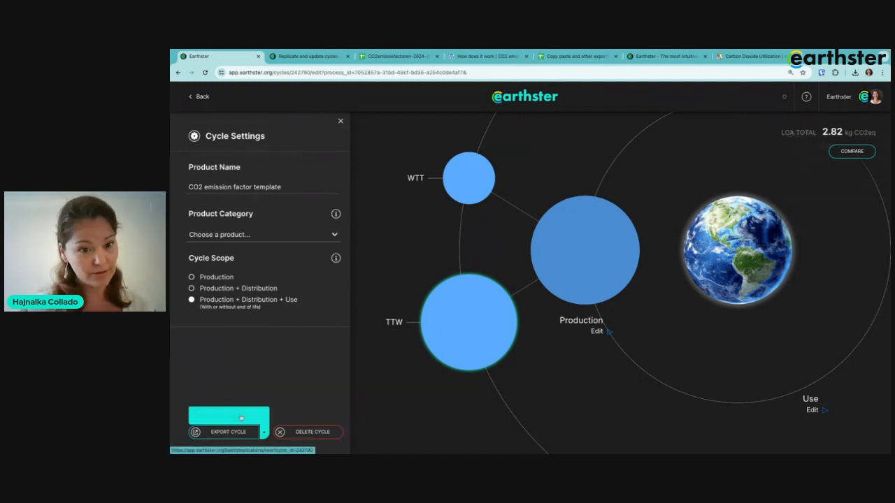
left_click(237, 418)
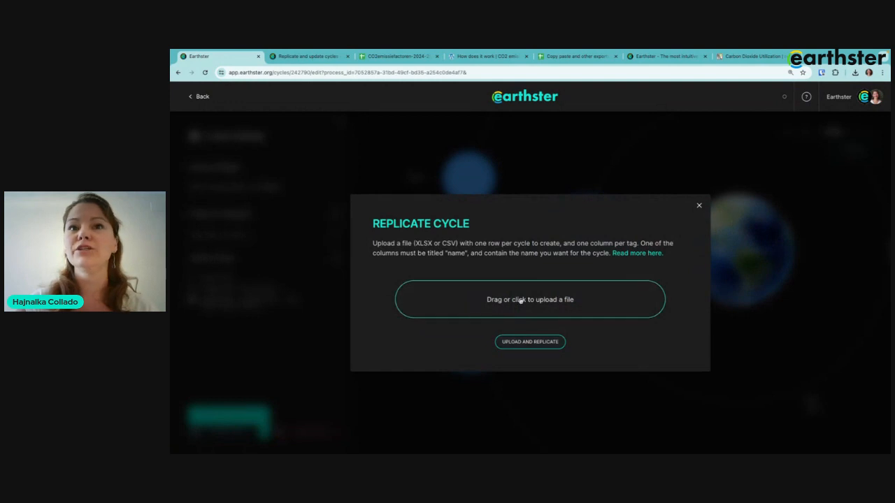
left_click(520, 303)
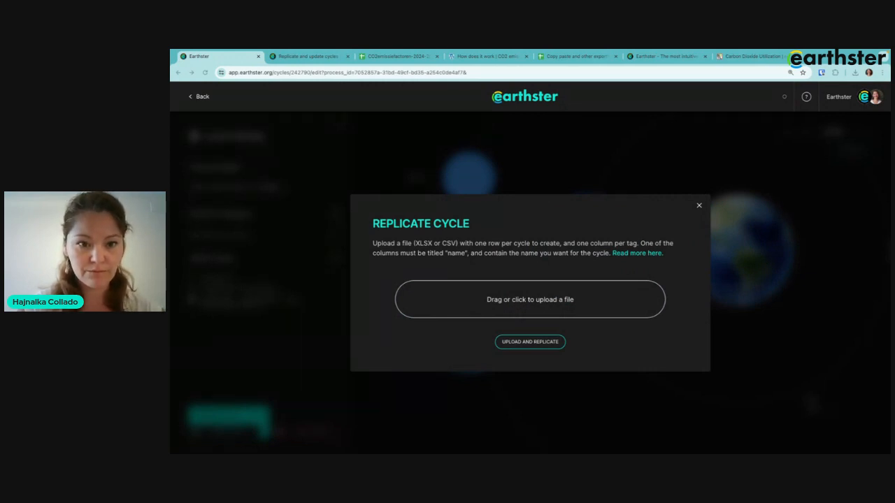
left_click_drag(447, 266, 452, 297)
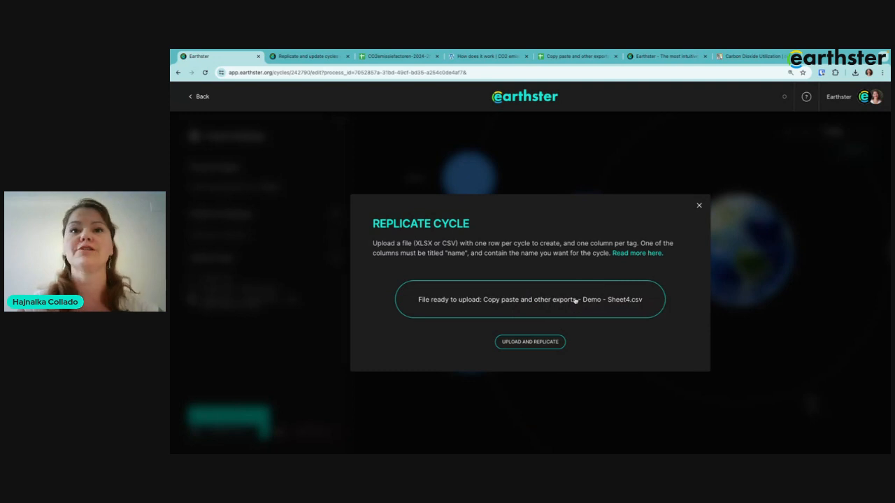
left_click(531, 343)
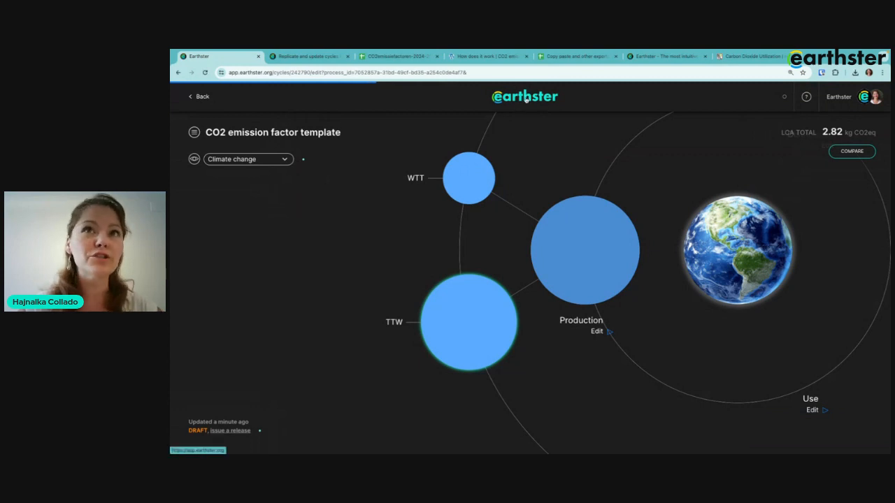
Open the replicated Diesel (fossiel) cycle and check its Production processes against the 2024 CO2 factor source spreadsheet.
left_click(525, 98)
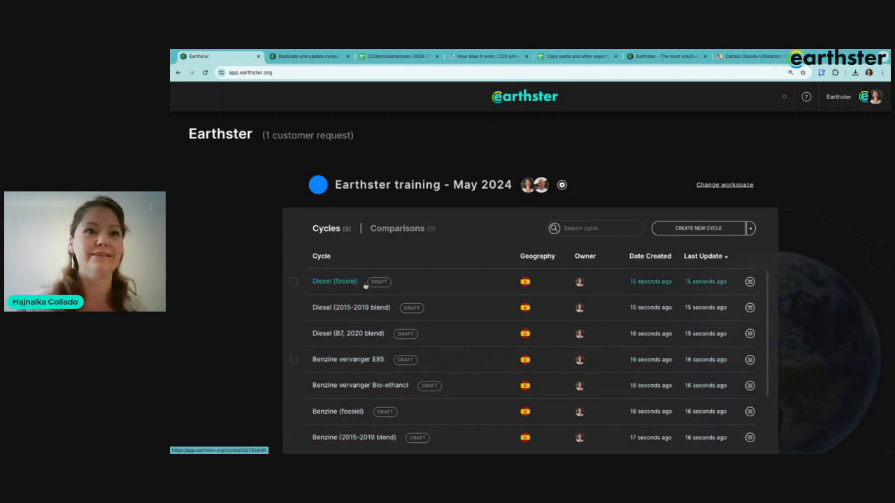
left_click(334, 281)
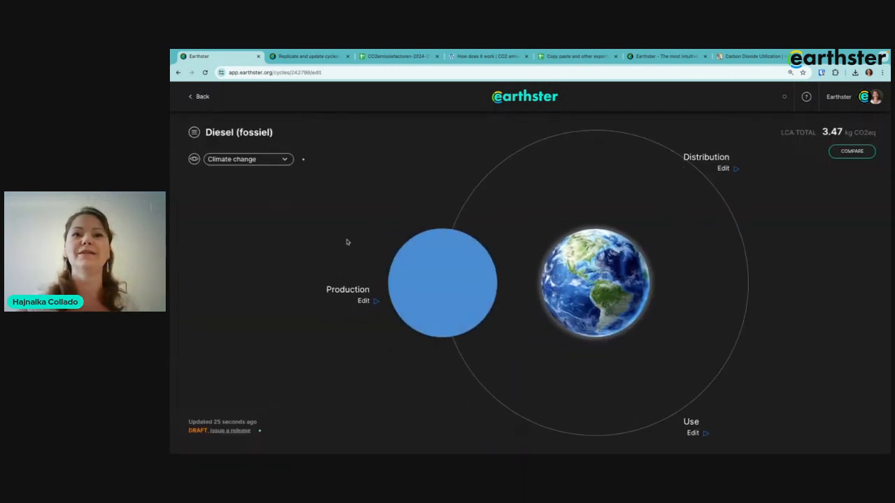
left_click(432, 269)
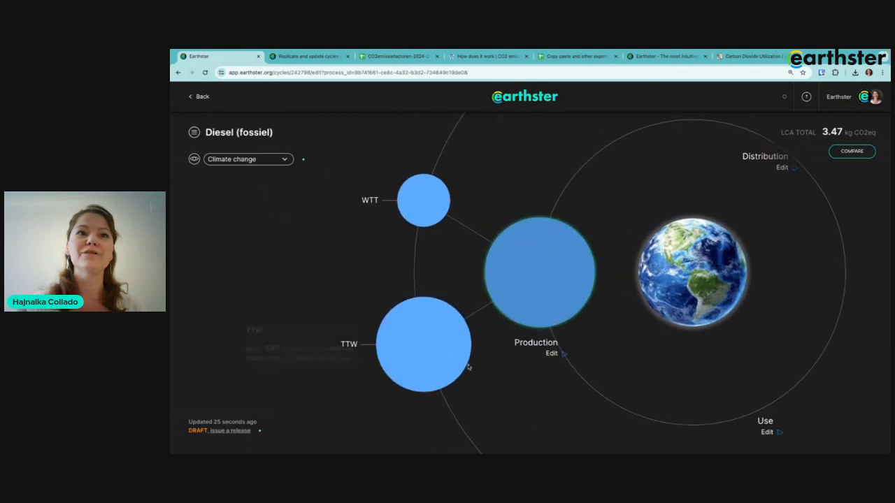
left_click(555, 281)
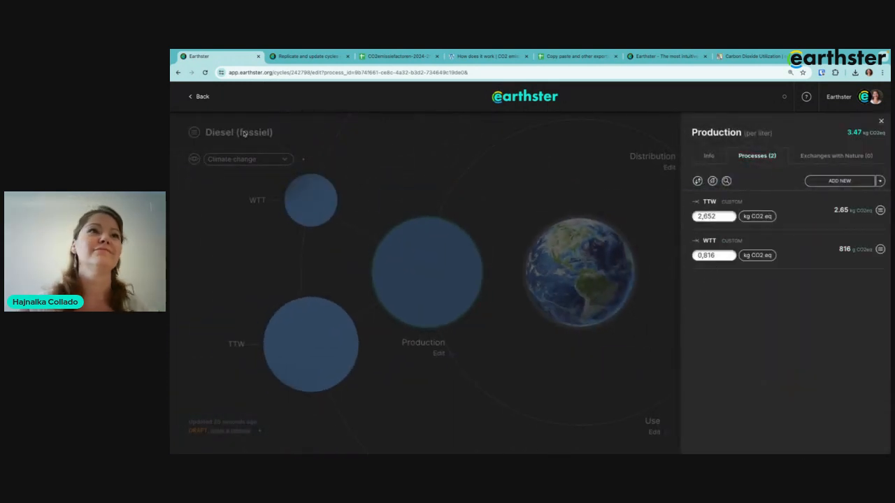
left_click(393, 56)
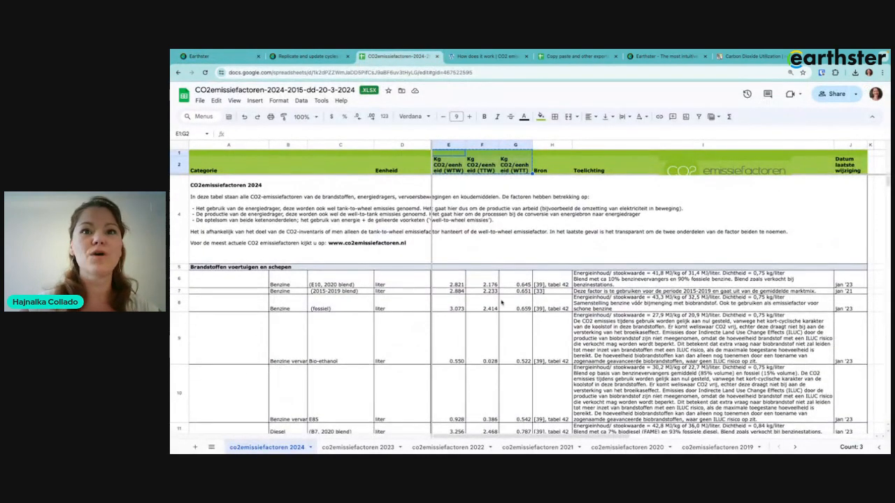
left_click(210, 56)
left_click(620, 235)
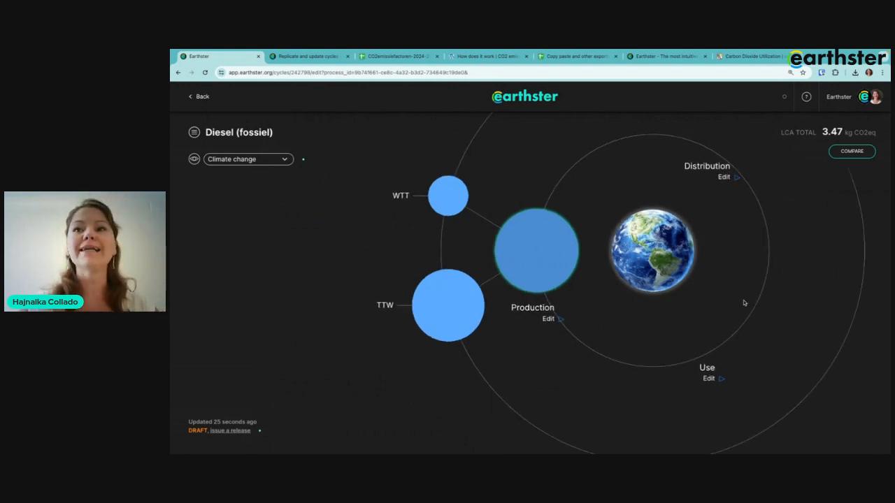
Search for "diesel" among the processes available for the Distribution stage, then close the search without adding one.
mouse_move(723, 175)
left_click(756, 155)
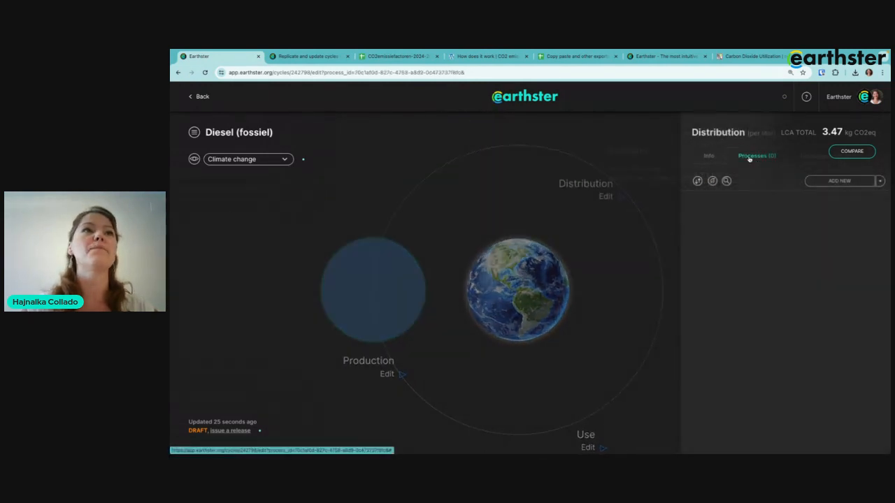
left_click(840, 181)
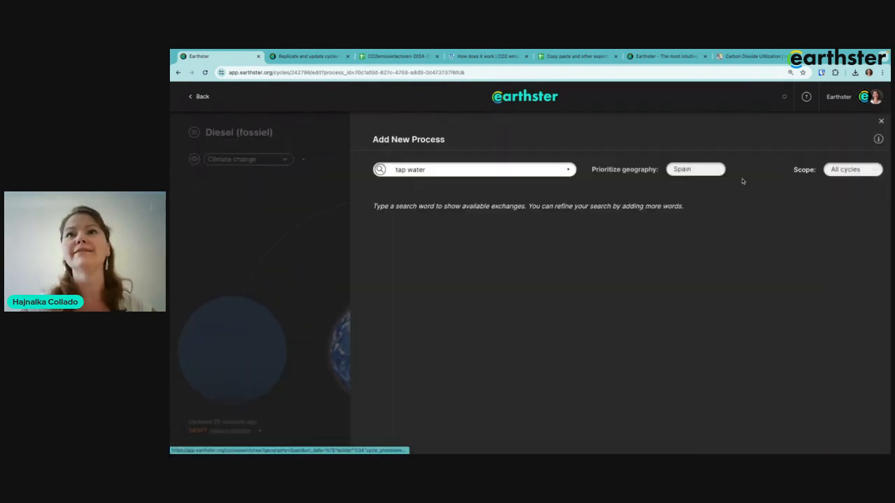
key("ctrl+a")
type("diesel")
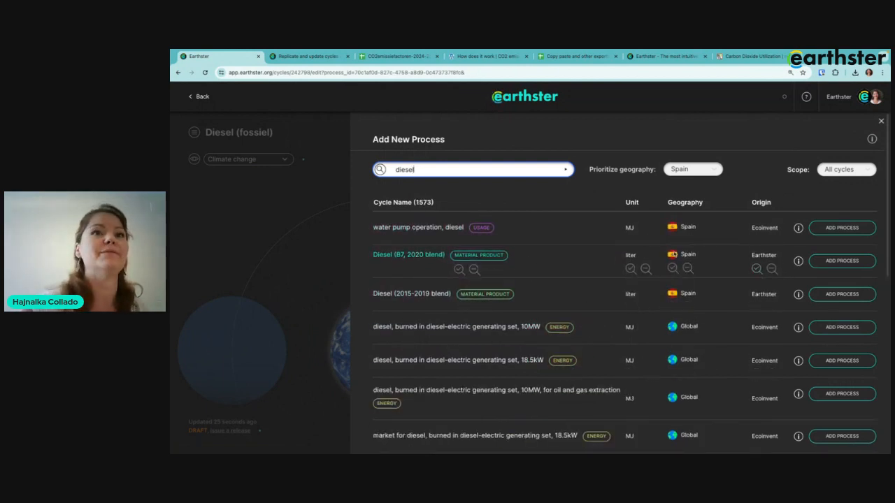
left_click(539, 142)
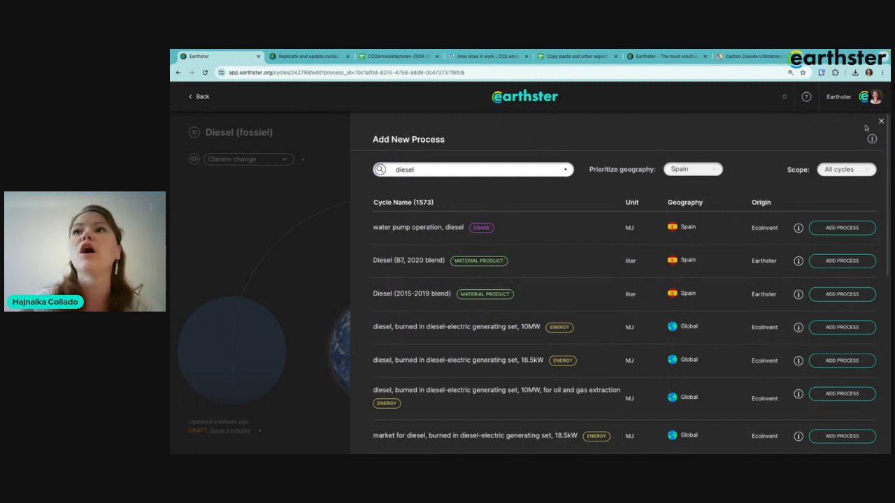
left_click(879, 122)
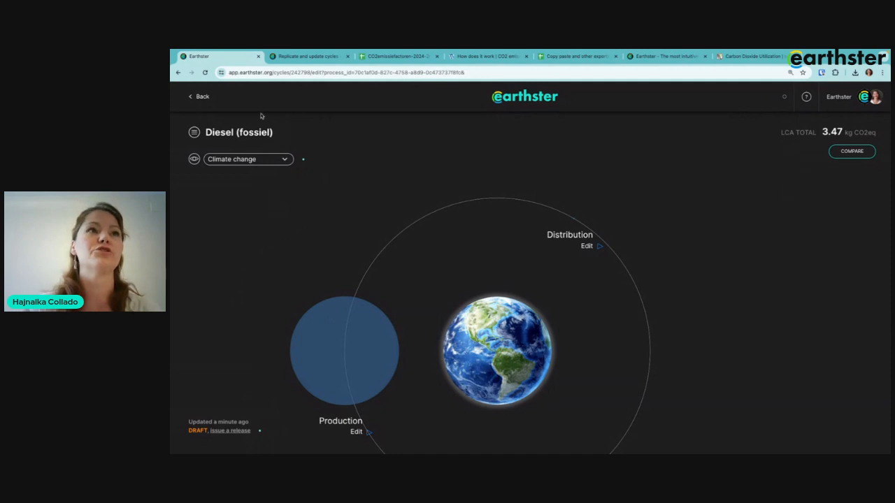
Issue Release 1 of the Diesel (fossiel) cycle from its sharing settings.
left_click(195, 132)
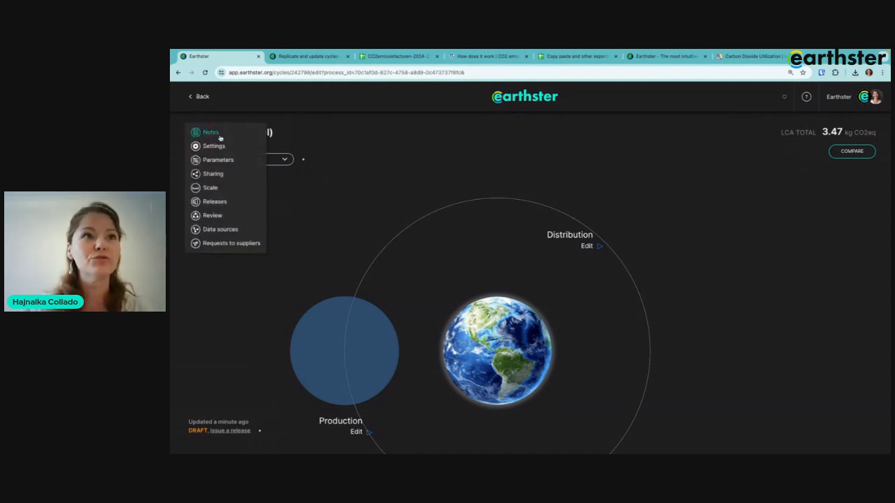
left_click(213, 174)
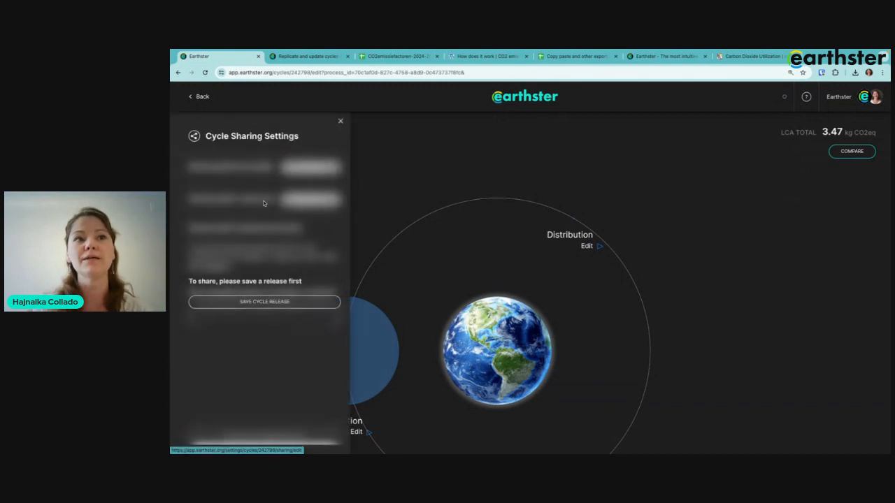
left_click(251, 303)
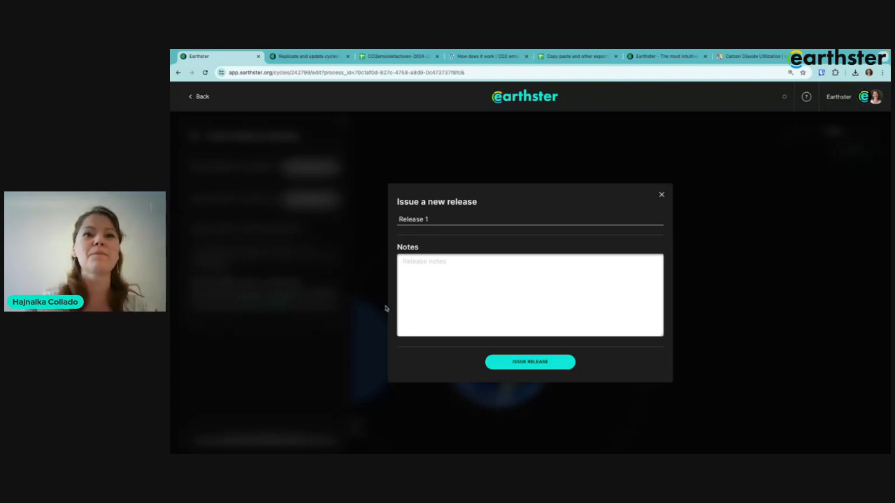
left_click(541, 362)
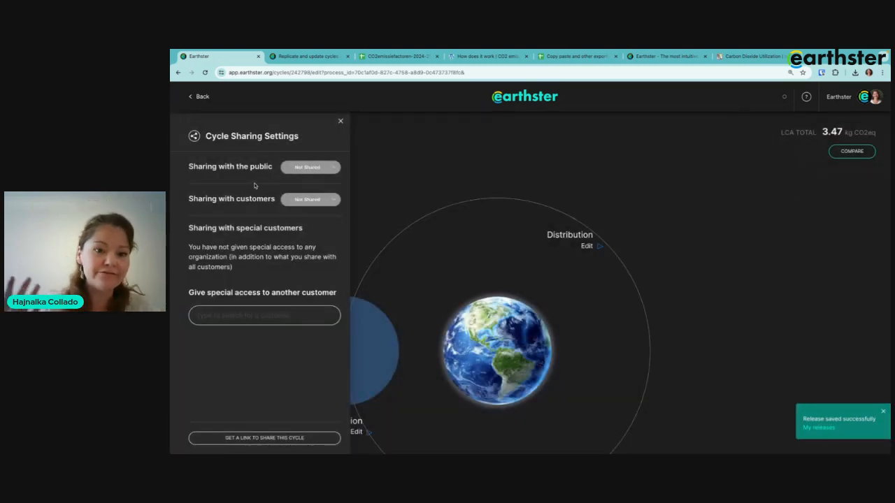
Share the Diesel (fossiel) cycle with the public at All levels (full access) and review the available sharing levels.
left_click(317, 170)
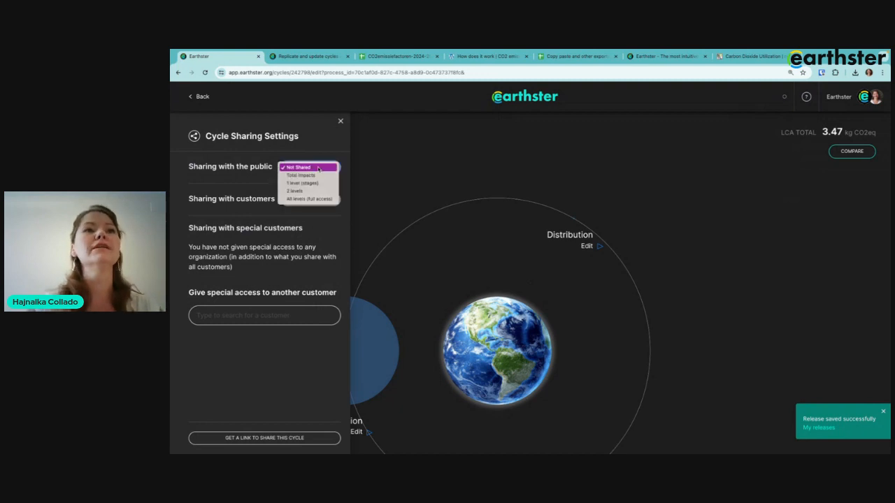
left_click(301, 199)
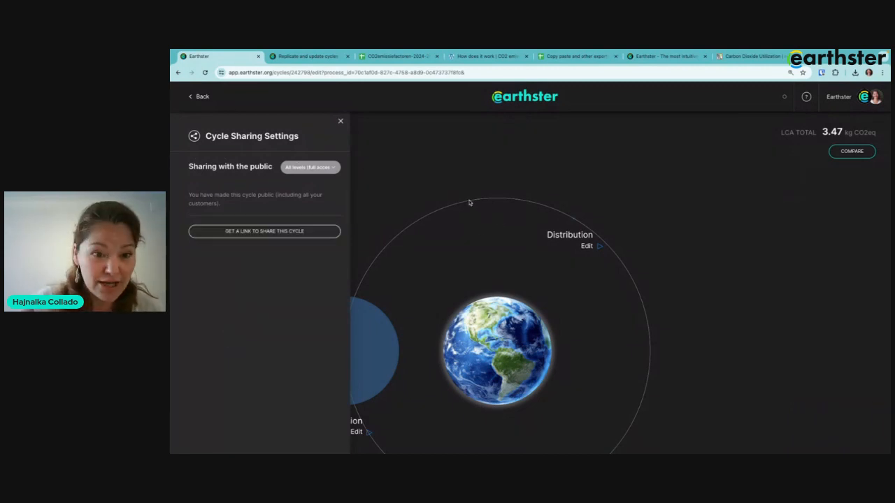
left_click(308, 169)
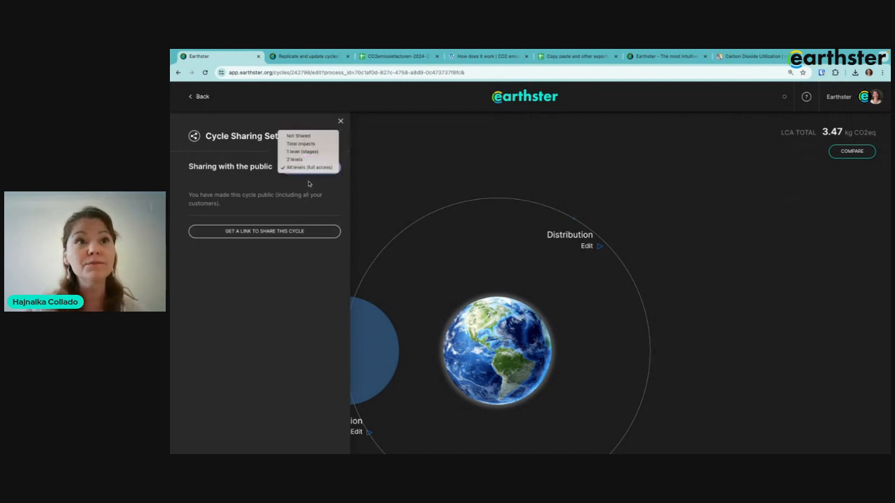
left_click(282, 303)
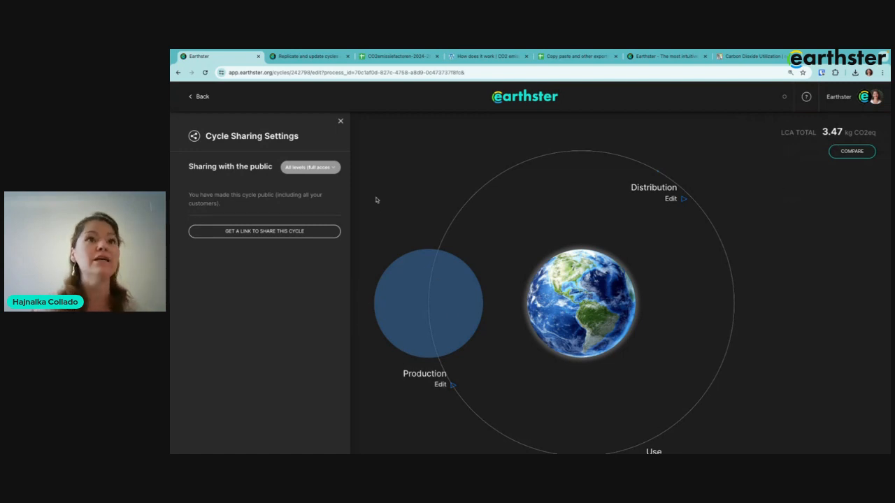
Switch public sharing to 1 level (stages) while inspecting the Production stage, and set it back to All levels (full access).
left_click(316, 168)
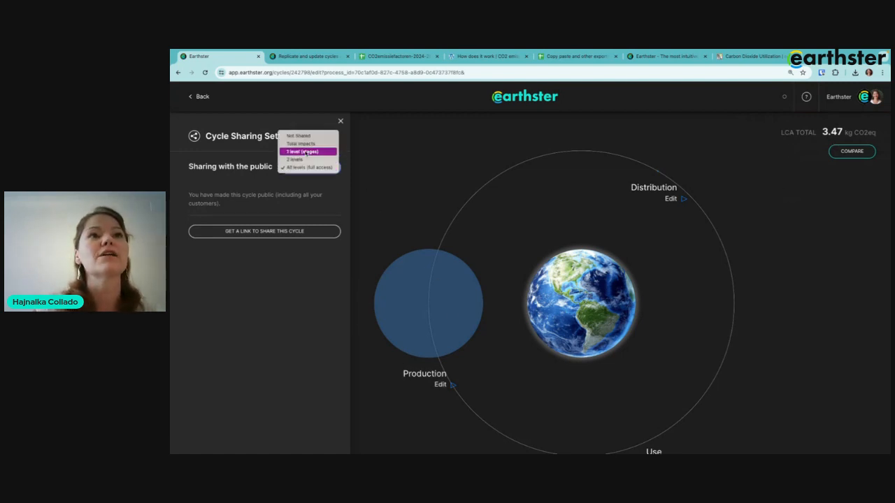
left_click(306, 153)
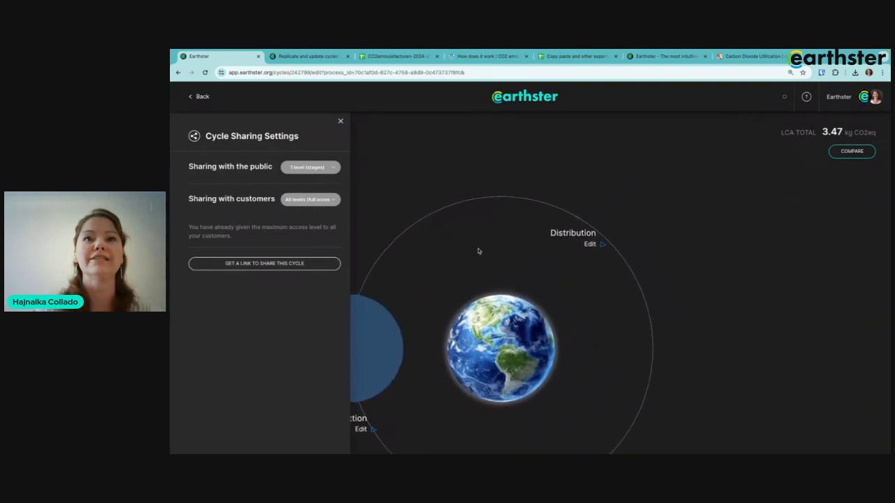
left_click(492, 313)
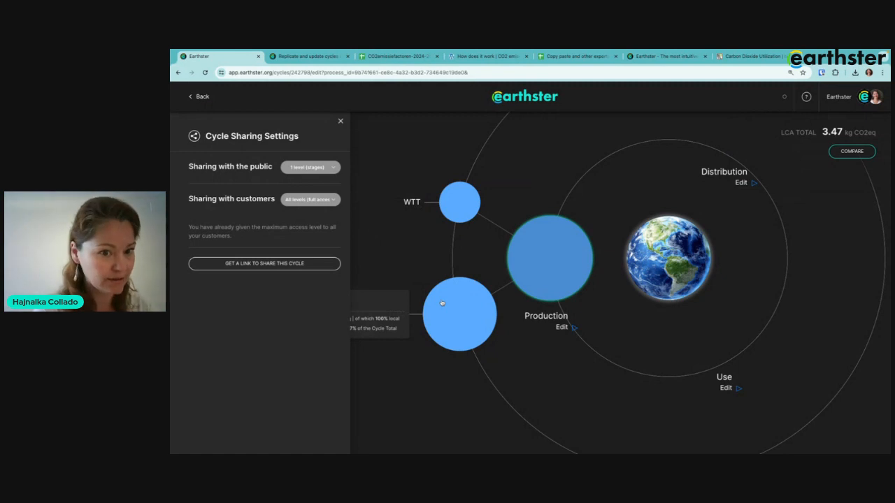
left_click(310, 168)
left_click(301, 183)
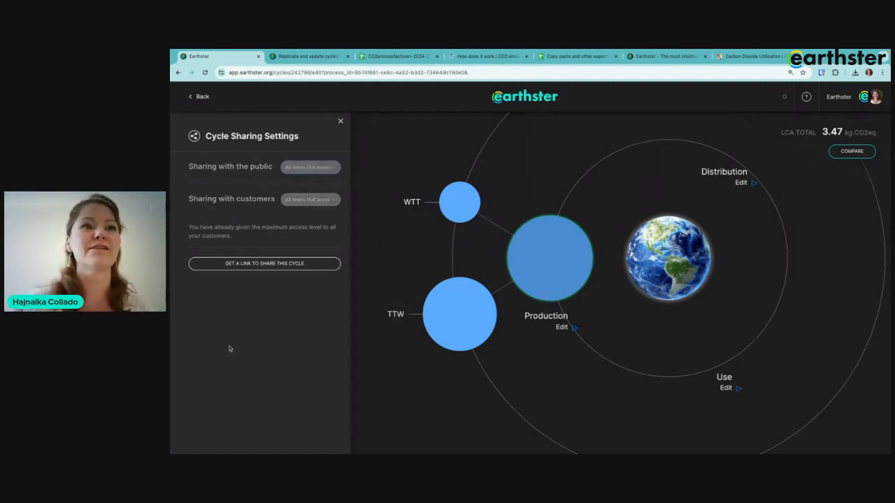
Get the sharing link of the Diesel (fossiel) cycle and open it in a new Incognito window.
left_click(261, 235)
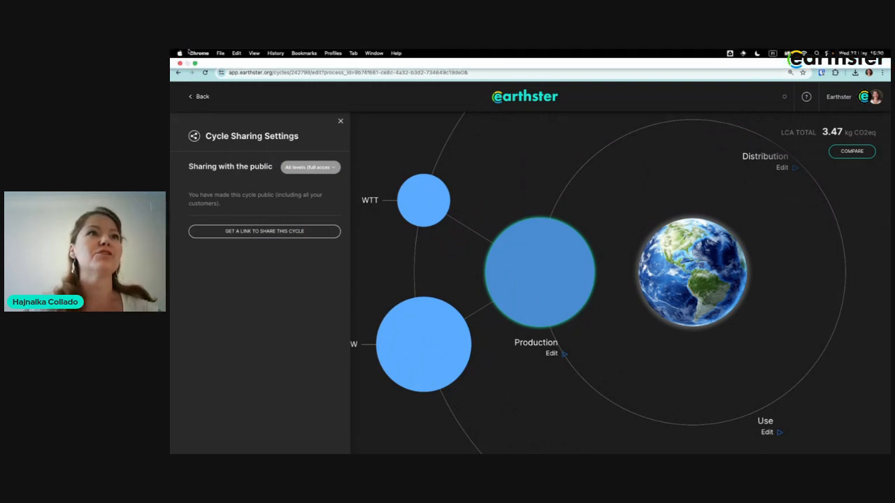
left_click(220, 53)
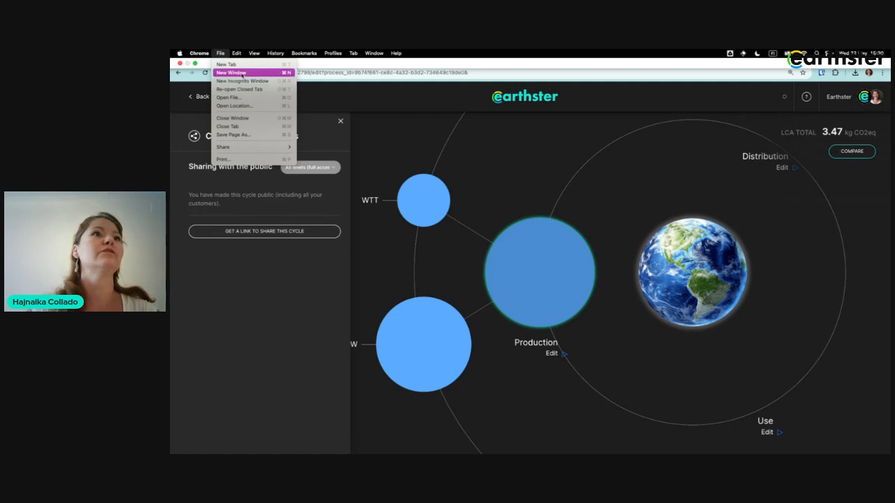
left_click(233, 82)
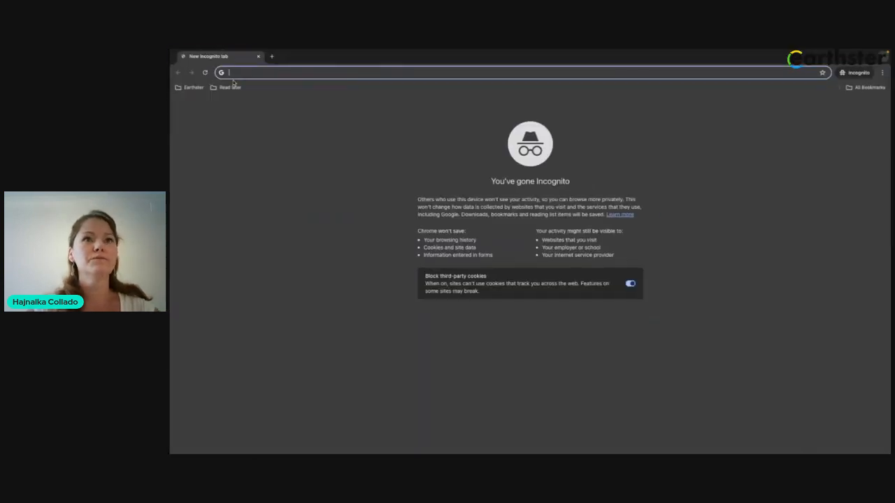
left_click(313, 138)
left_click(290, 75)
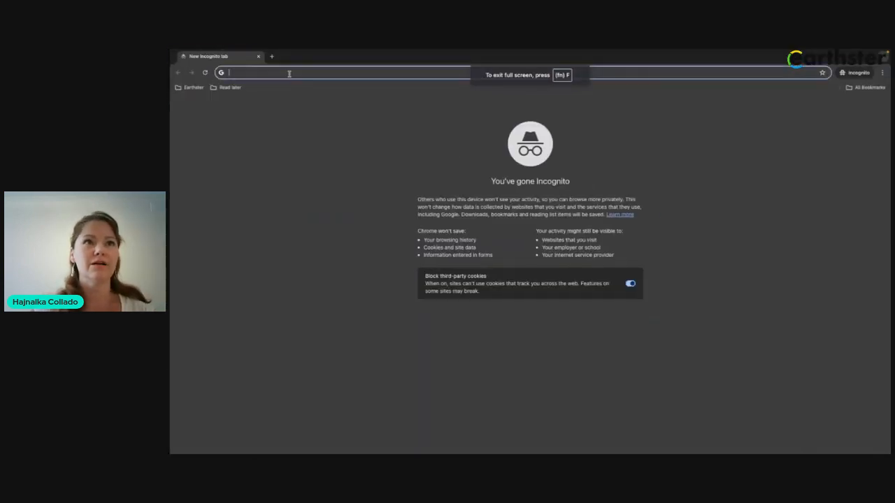
key("super+v")
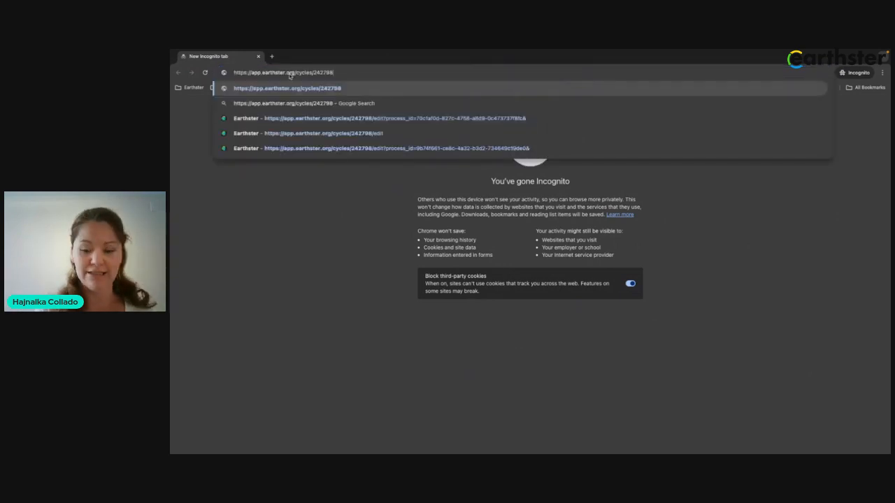
key("Return")
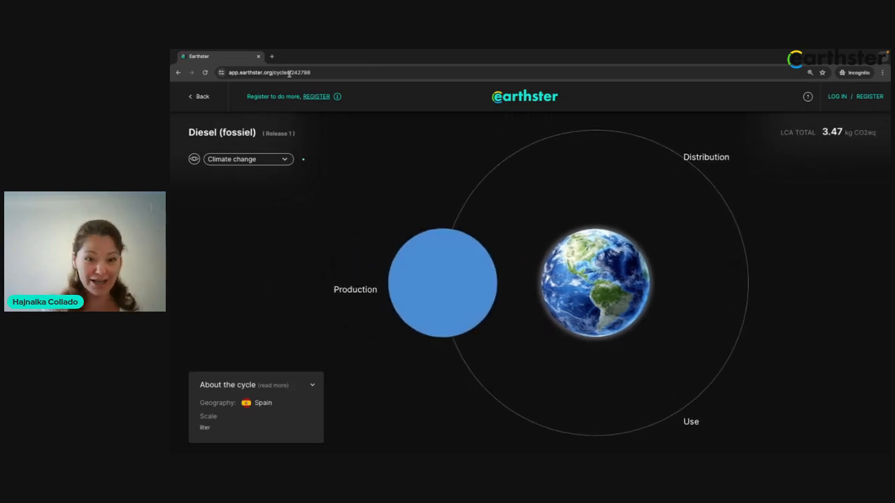
Expand the Production stage in the publicly shared cycle, inspect its TTW process, and leave the Incognito window.
left_click(465, 266)
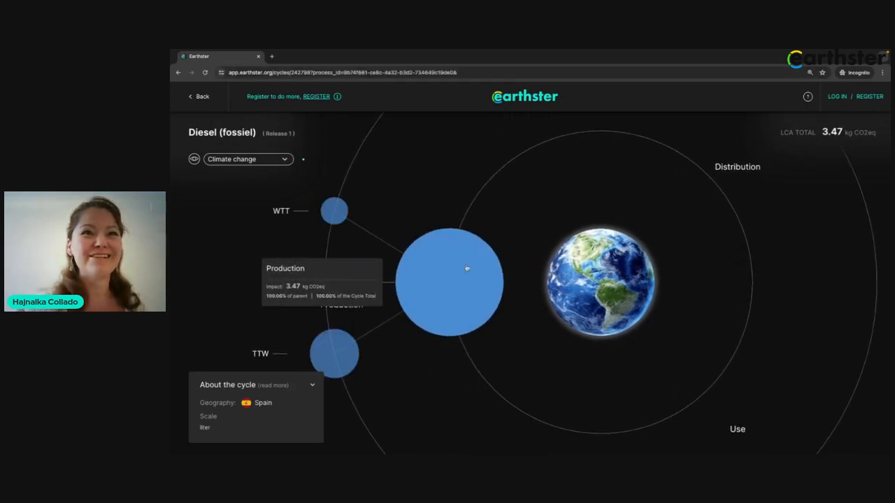
scroll(484, 194, "down", 2)
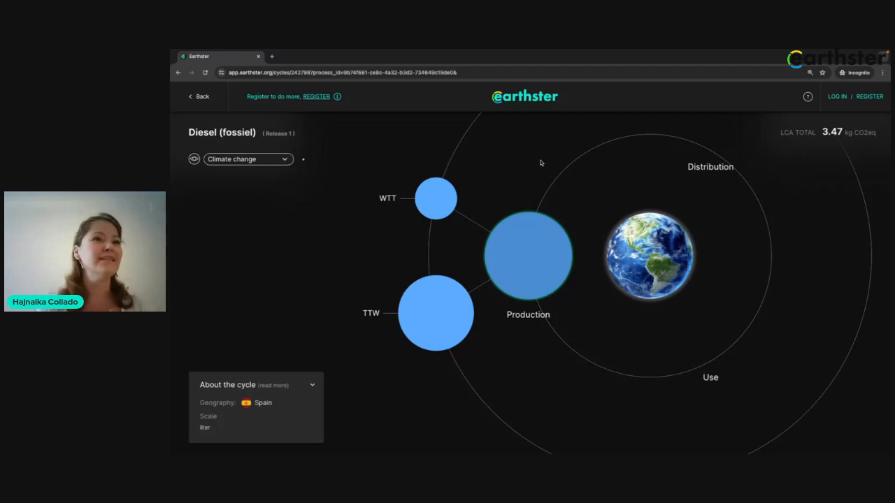
left_click(449, 320)
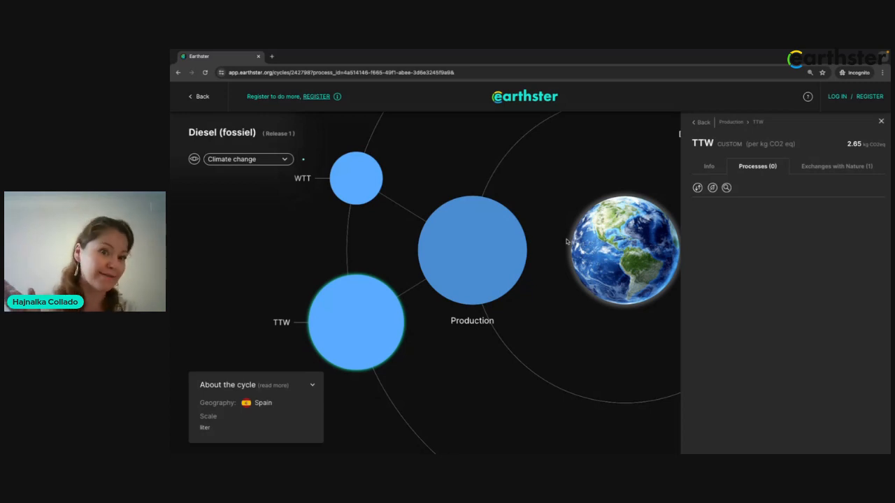
mouse_move(224, 53)
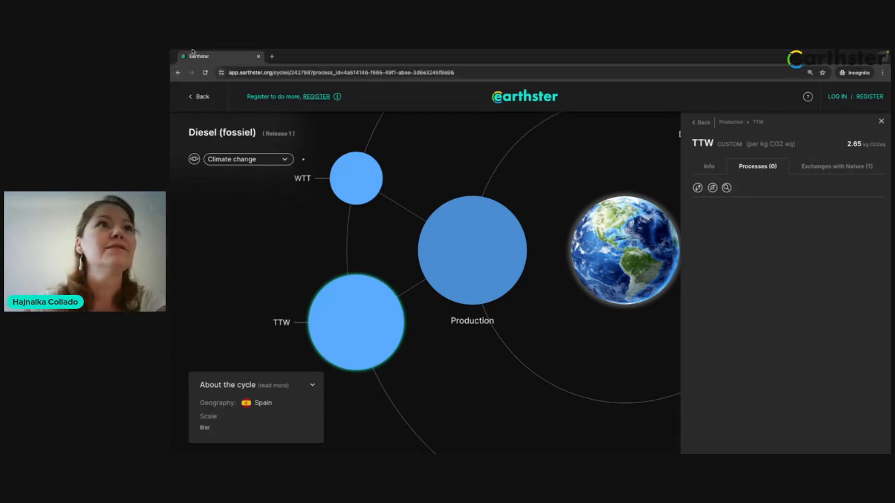
left_click(180, 63)
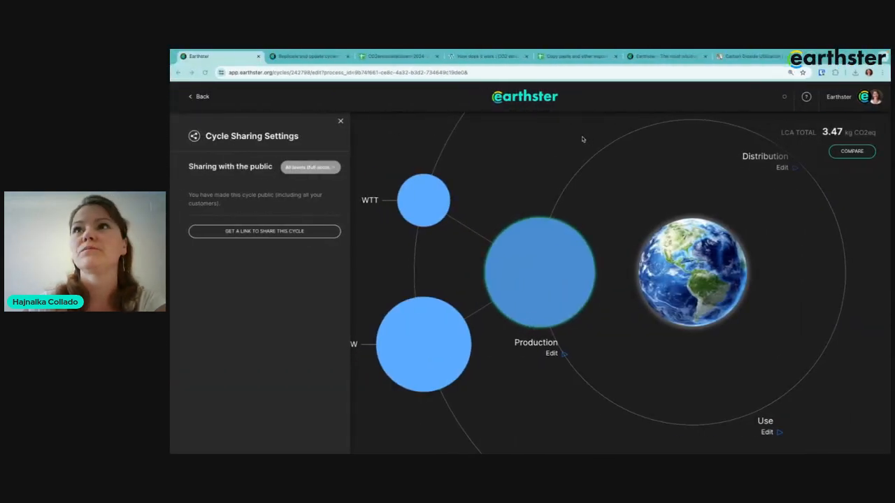
Close the cycle sharing settings and open the Production stage of the Benzine (2015-2019 blend) cycle from the workspace.
left_click(341, 121)
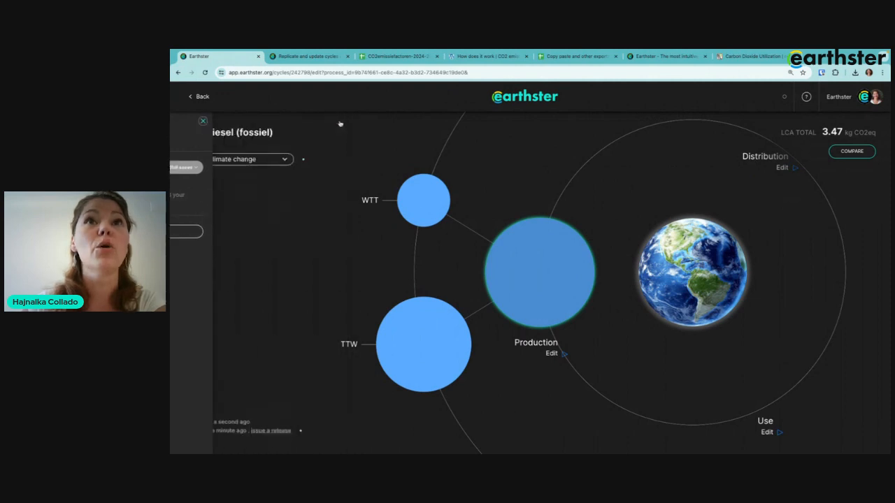
left_click(517, 99)
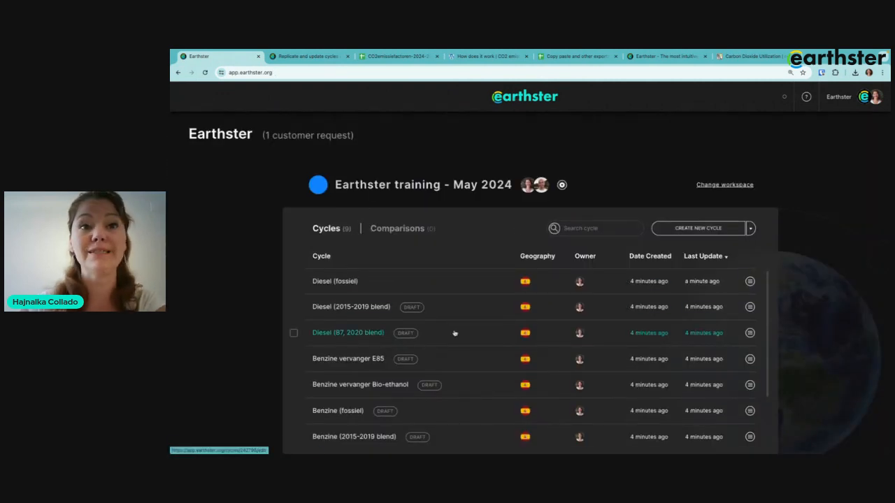
scroll(454, 334, "down", 2)
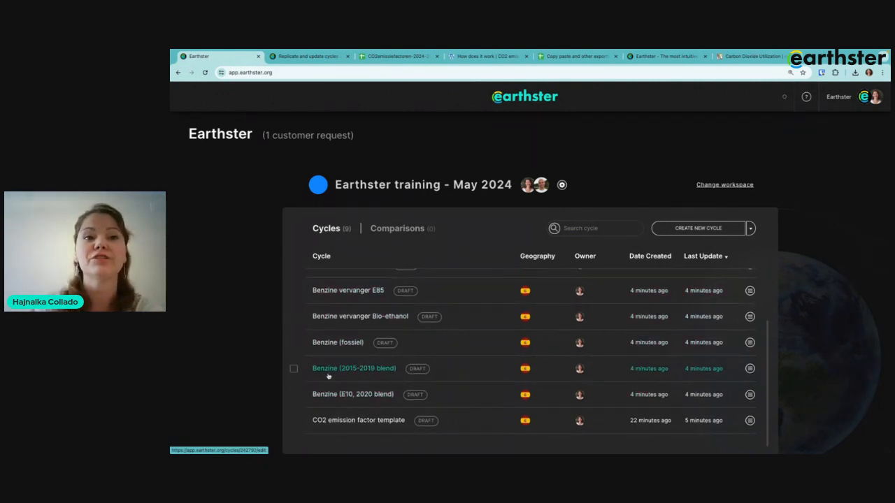
left_click(328, 368)
left_click(433, 283)
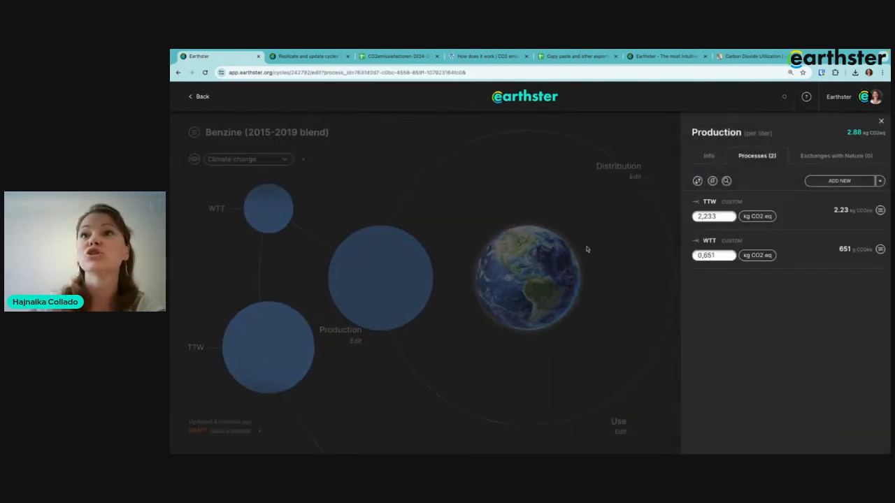
Check the TTW and WTT factors in Sheet4 of the Copy paste and other exports spreadsheet, and return to the workspace's cycle list.
left_click(565, 58)
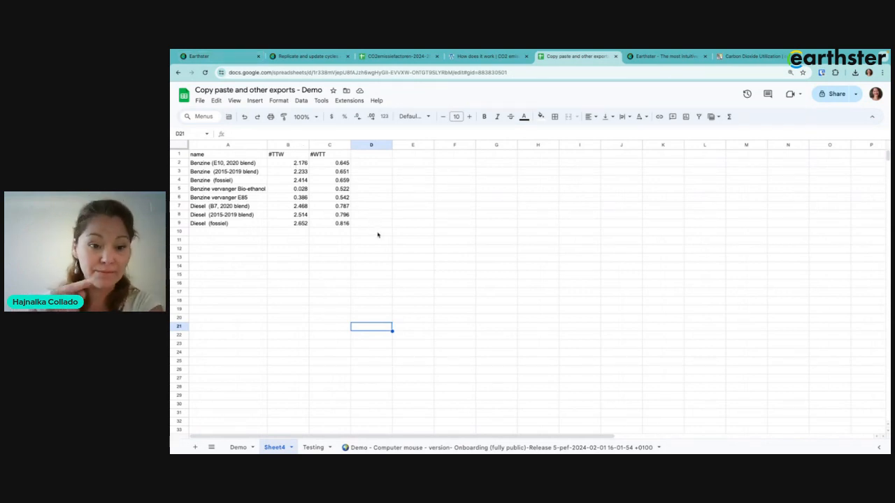
left_click(226, 59)
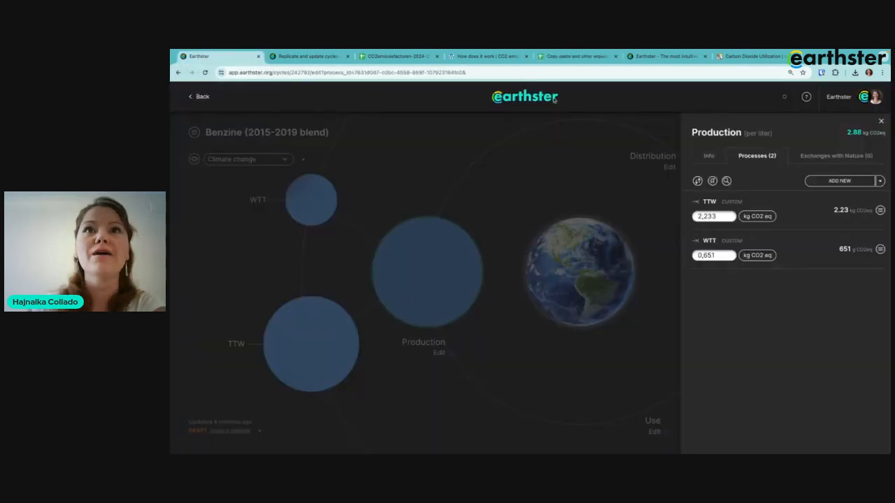
left_click(531, 98)
scroll(350, 384, "down", 2)
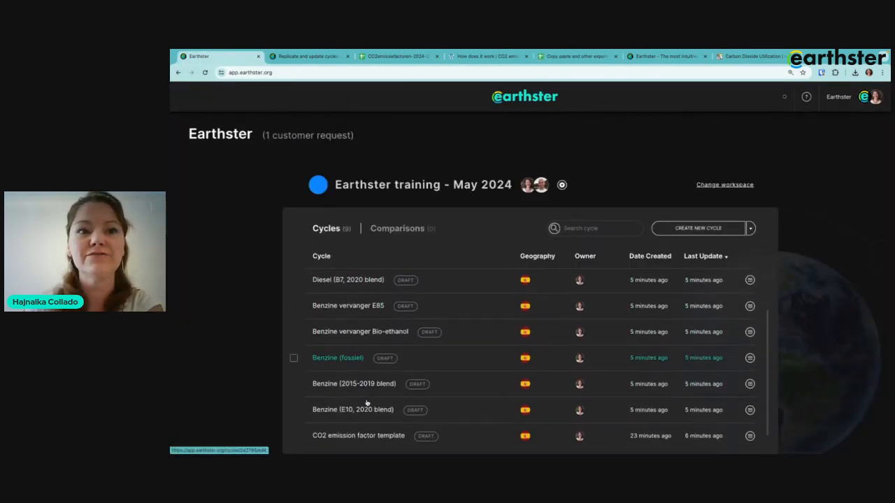
scroll(419, 328, "up", 1)
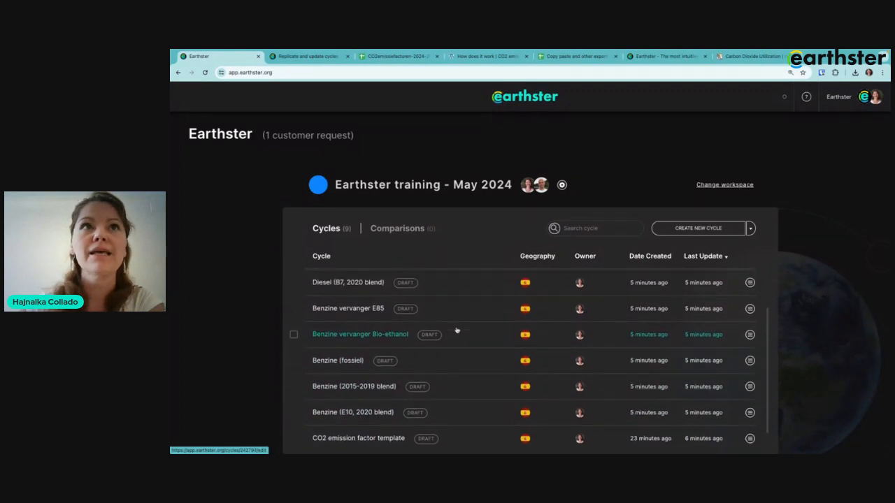
Review the co2emissiefactoren 2024 source table and the prepared Sheet4 factors, and return to the Earthster cycle list.
left_click(399, 57)
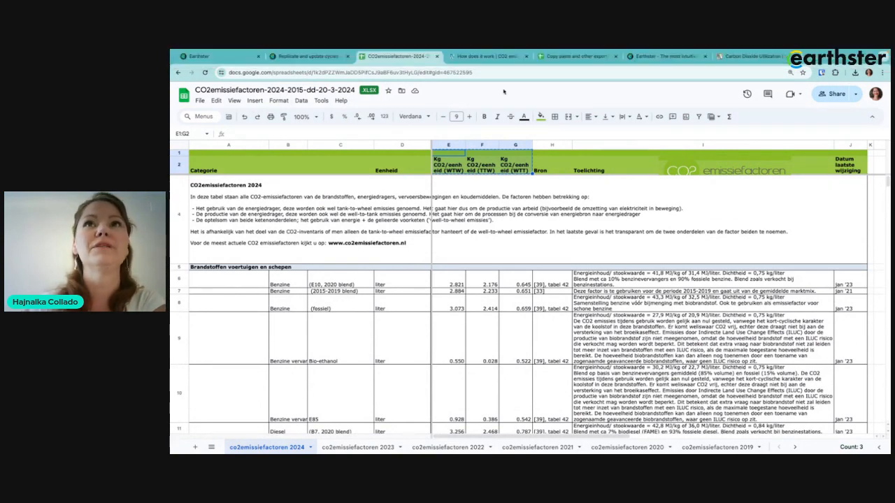
left_click(573, 56)
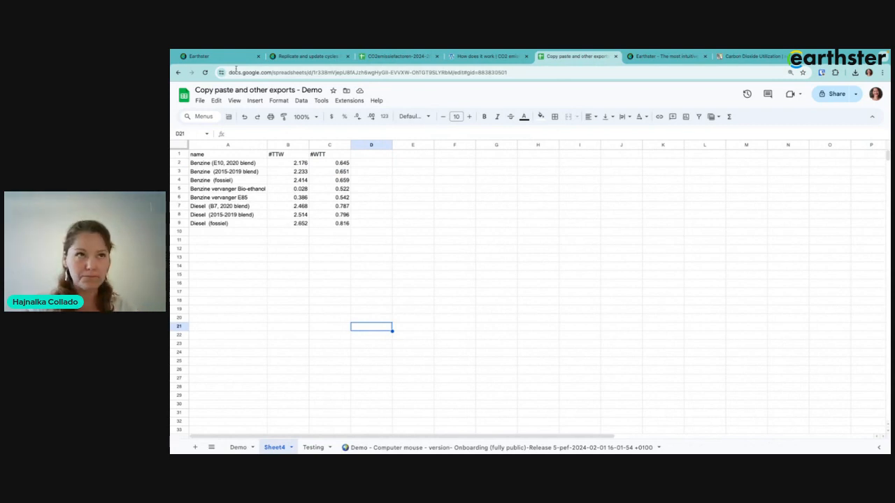
left_click(201, 56)
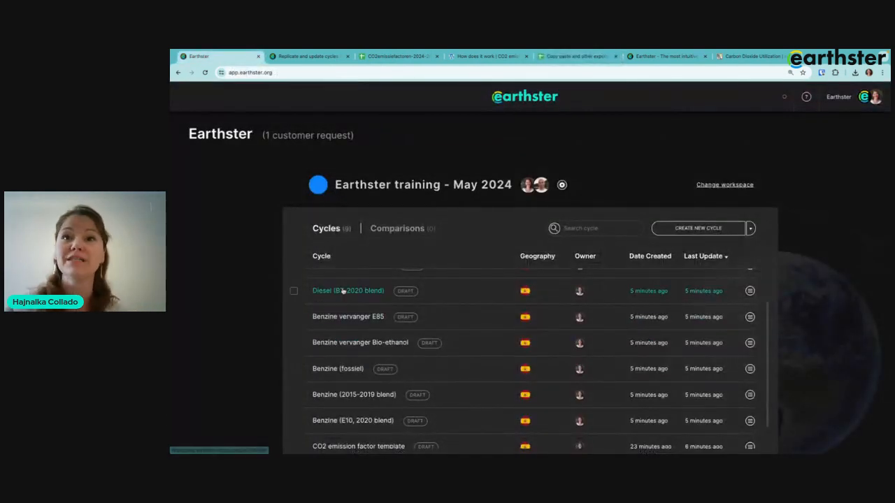
View the batch update upload dialog for cycles, consulting the Sheet4 factor table first, and close it without uploading a file.
left_click(750, 228)
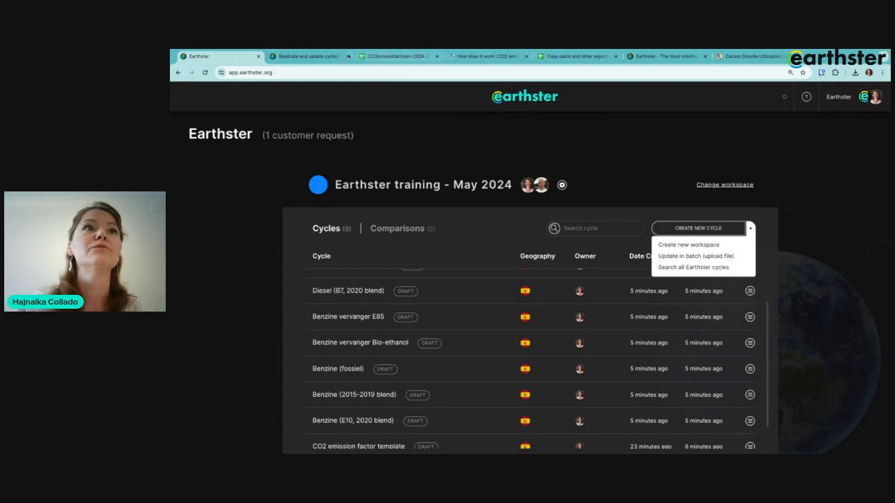
left_click(573, 56)
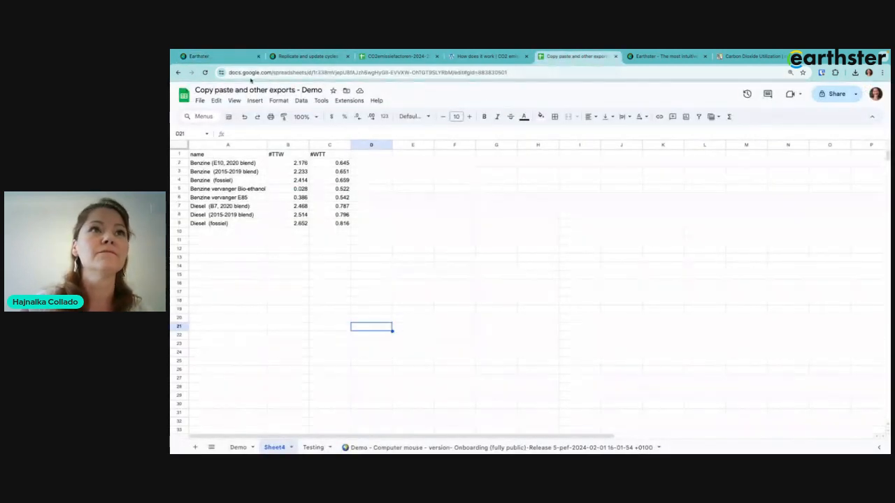
left_click(210, 56)
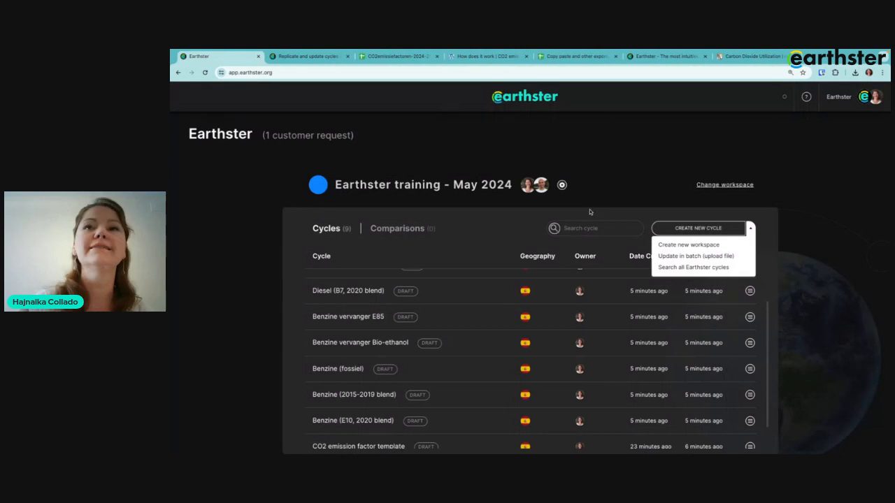
left_click(694, 257)
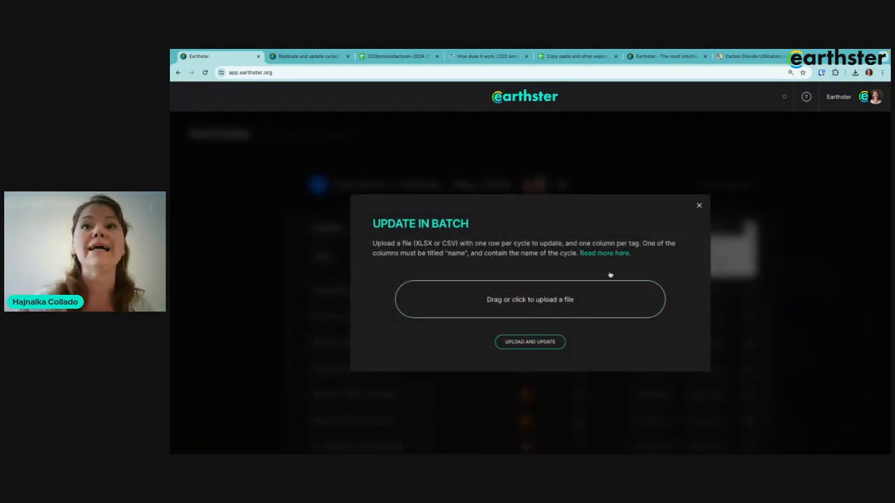
left_click(698, 205)
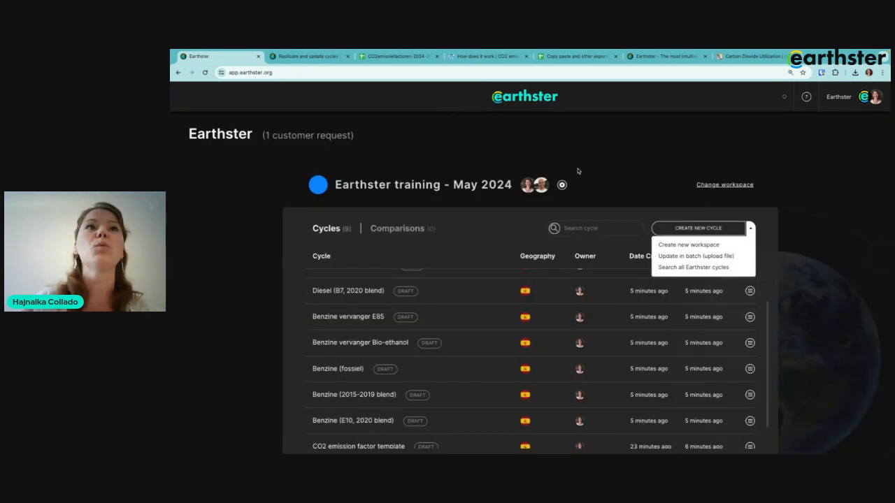
Examine the cycle names in Sheet4's name column, starting at cell A2, and return to the Earthster cycle list.
left_click(574, 56)
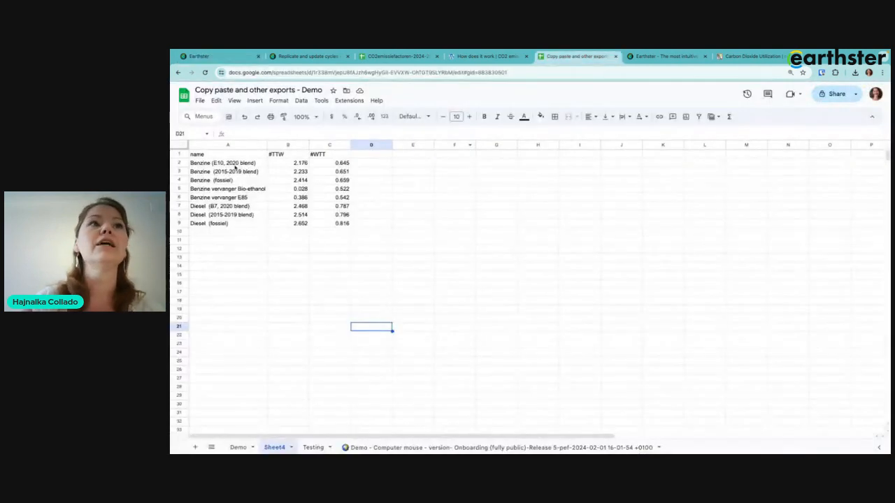
left_click(198, 164)
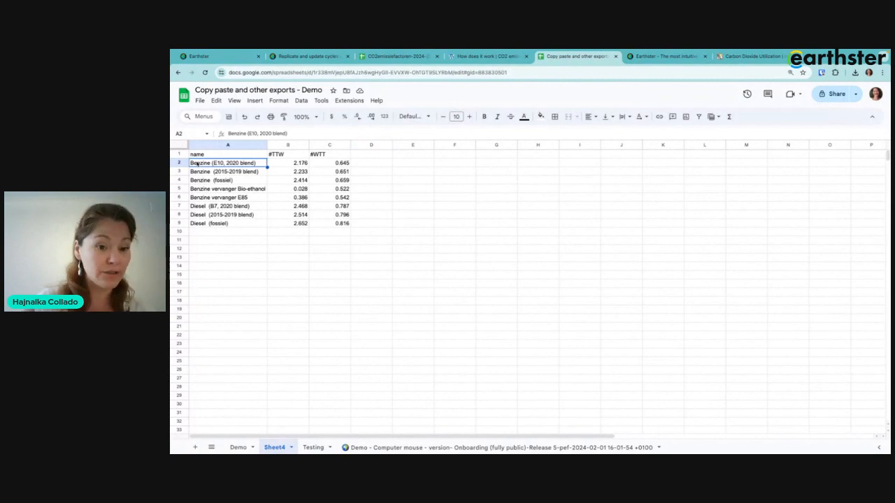
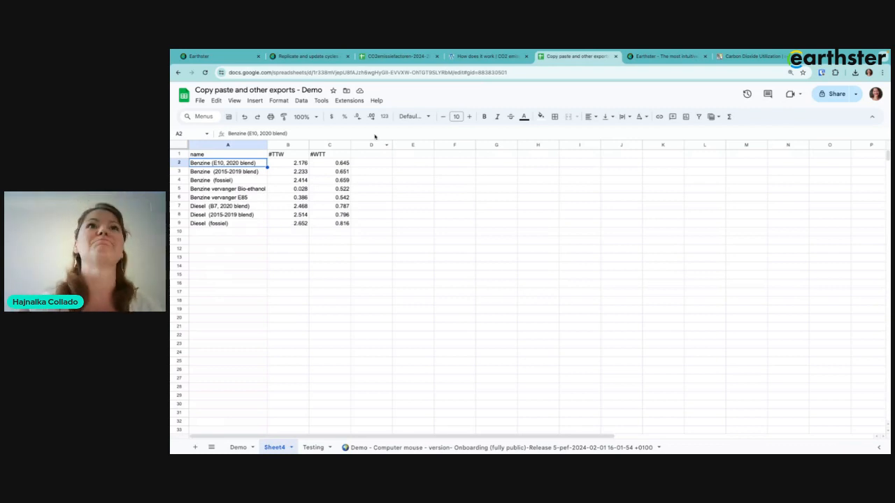
left_click(231, 57)
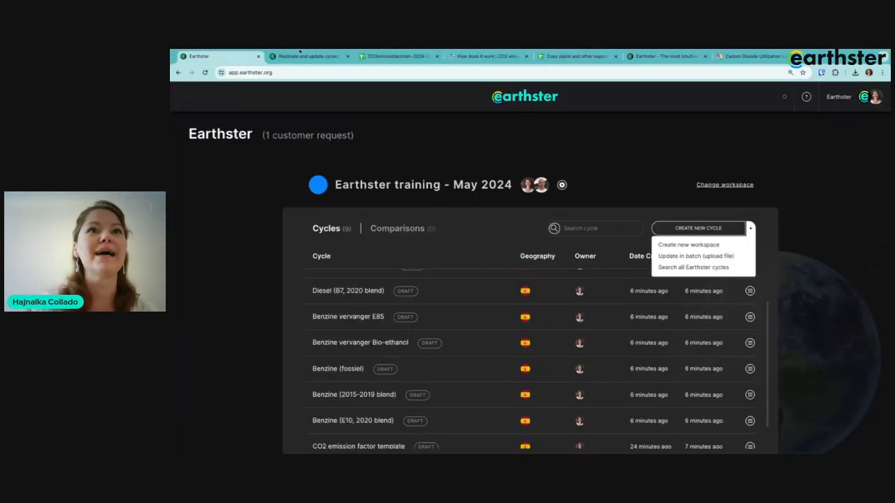
left_click(751, 228)
scroll(408, 368, "down", 1)
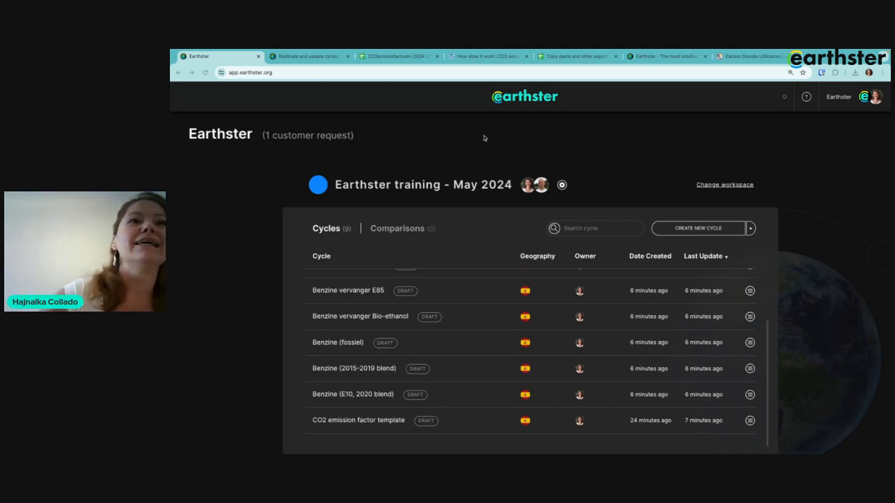
Switch from the Earthster training - May 2024 workspace to the presenter's own Demos workspace.
left_click(719, 189)
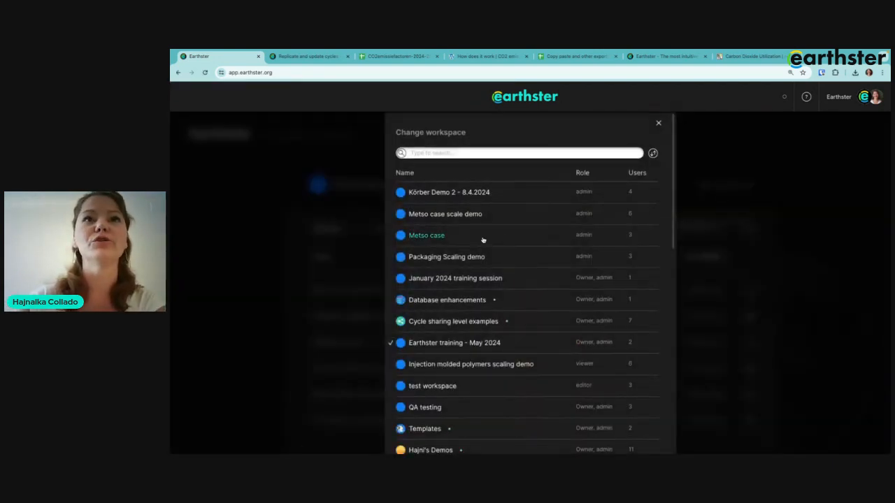
scroll(505, 325, "down", 5)
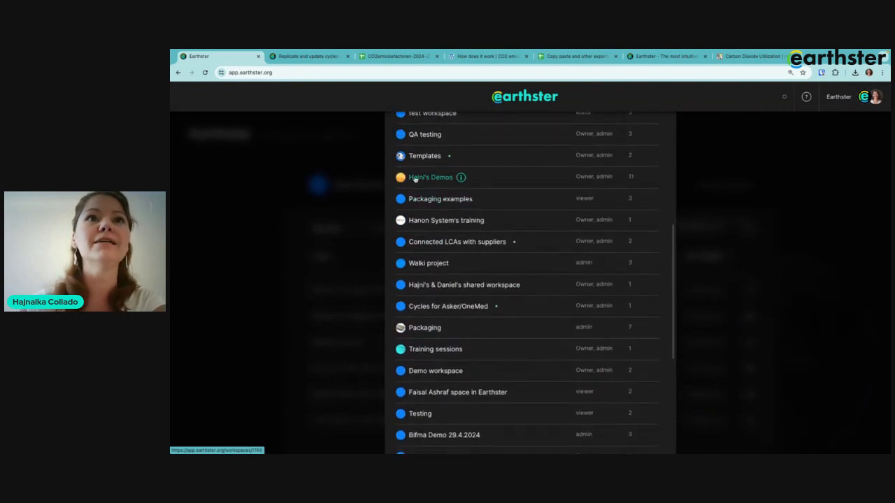
left_click(415, 178)
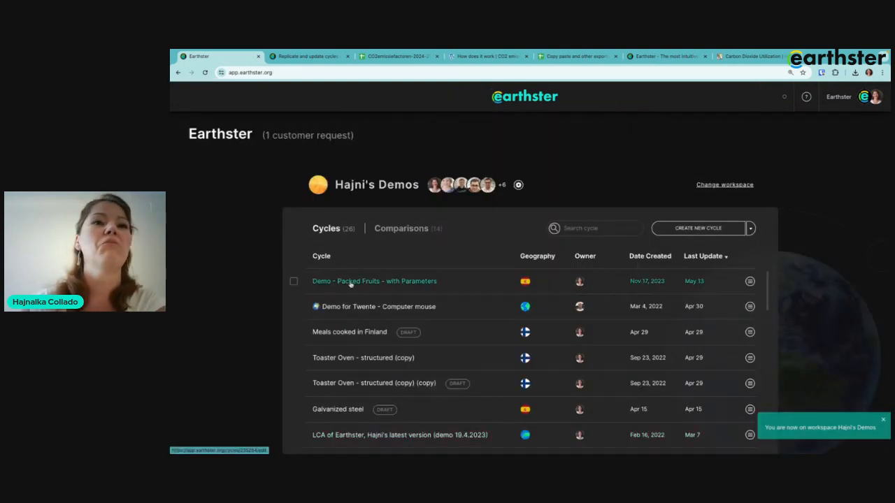
Open the Demo - Packed Fruits - with Parameters cycle and copy its Fruit production bundle under Production to the clipboard.
left_click(351, 282)
left_click(406, 295)
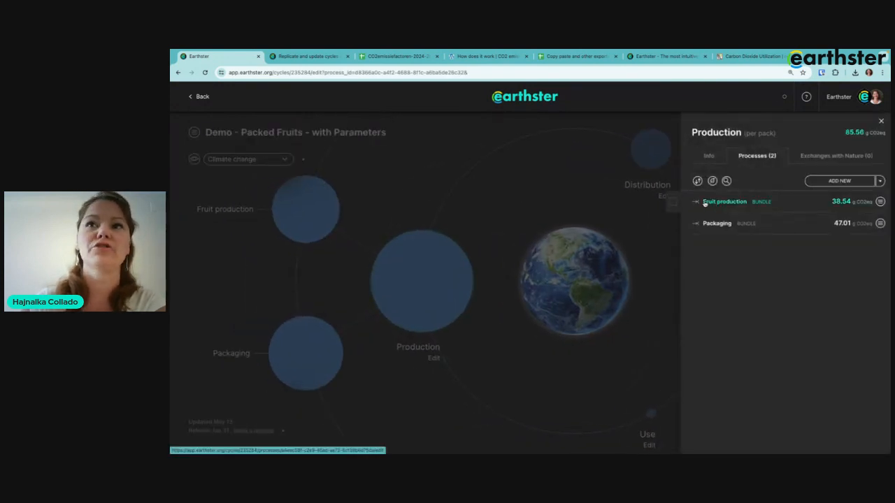
left_click(733, 204)
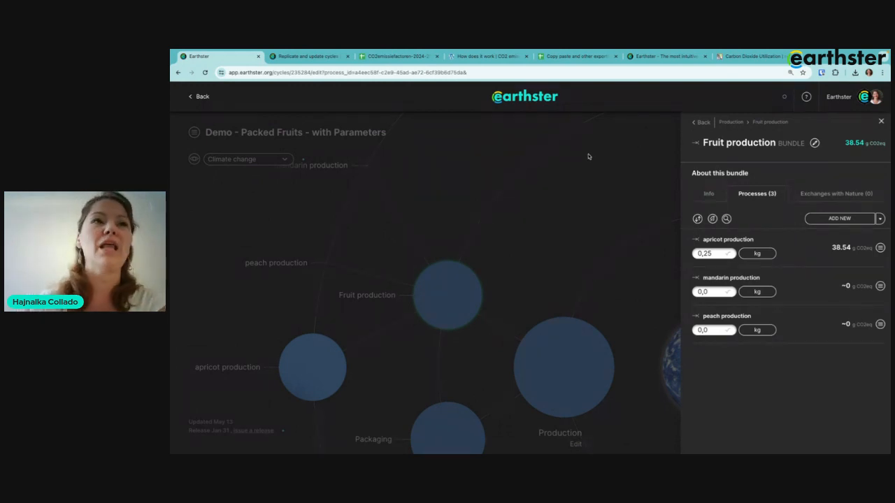
left_click(704, 195)
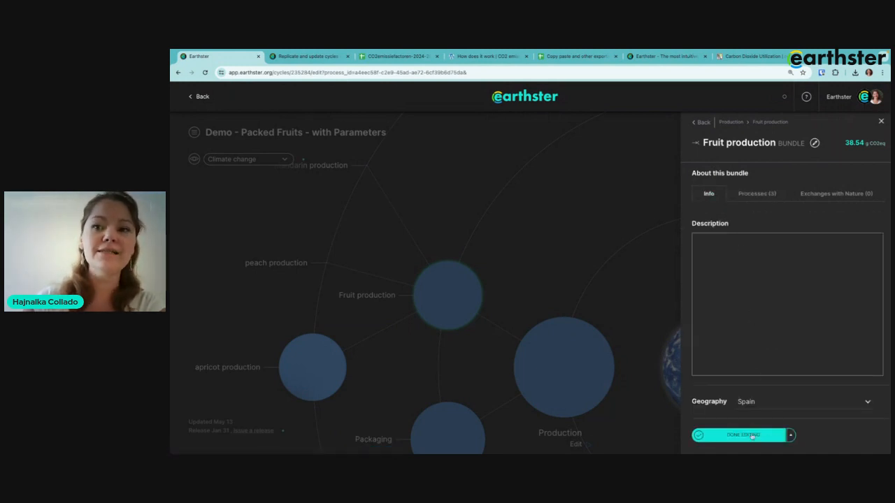
left_click(791, 434)
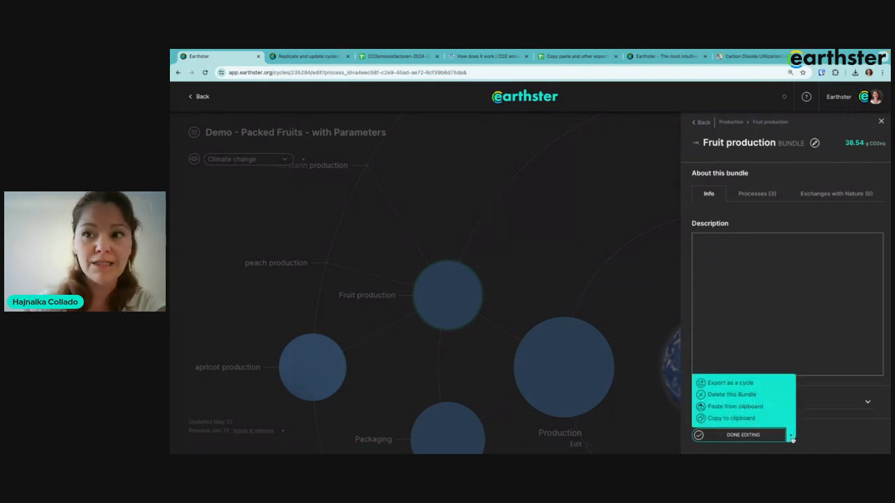
left_click(729, 419)
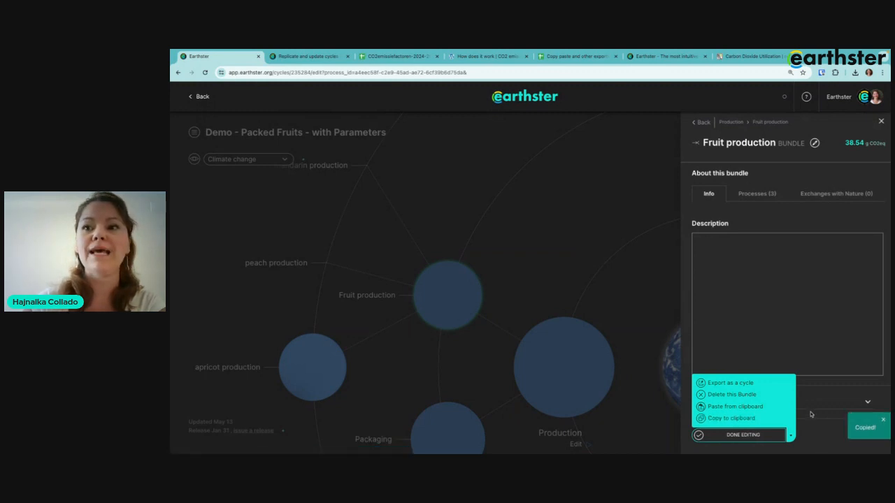
left_click(791, 435)
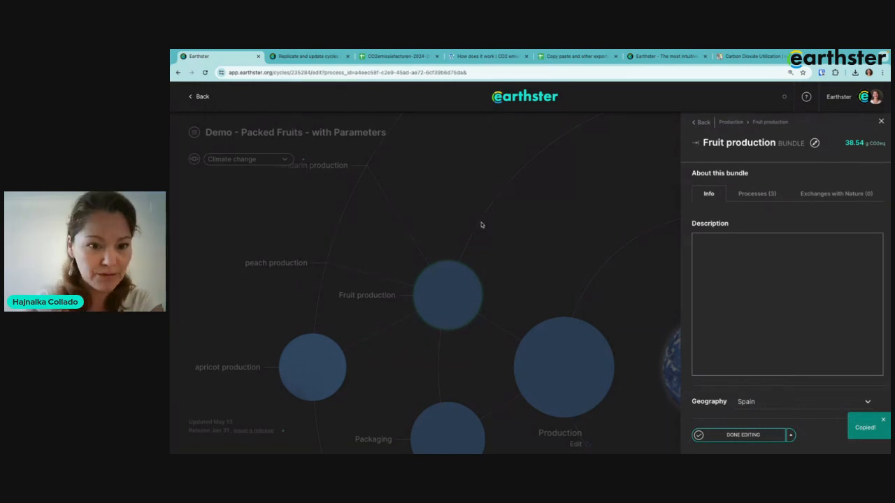
Return to the workspace overview, search the workspaces for "training", and switch to Earthster training - May 2024.
left_click(522, 97)
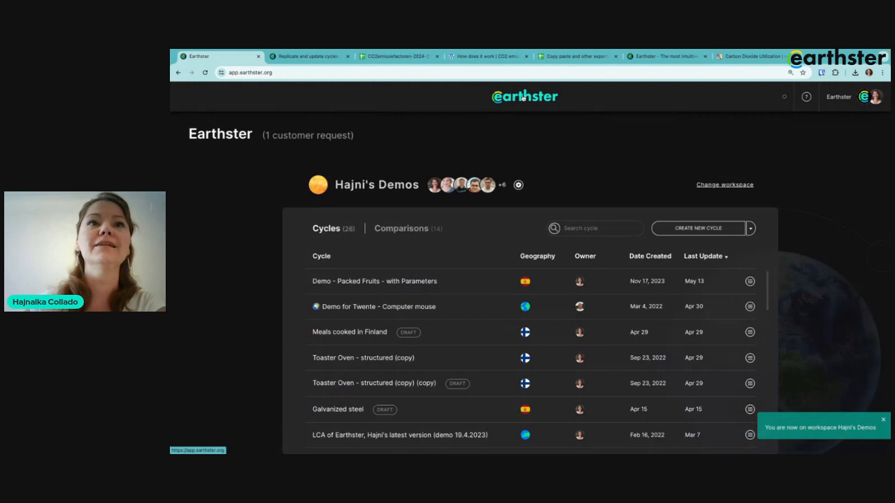
left_click(720, 186)
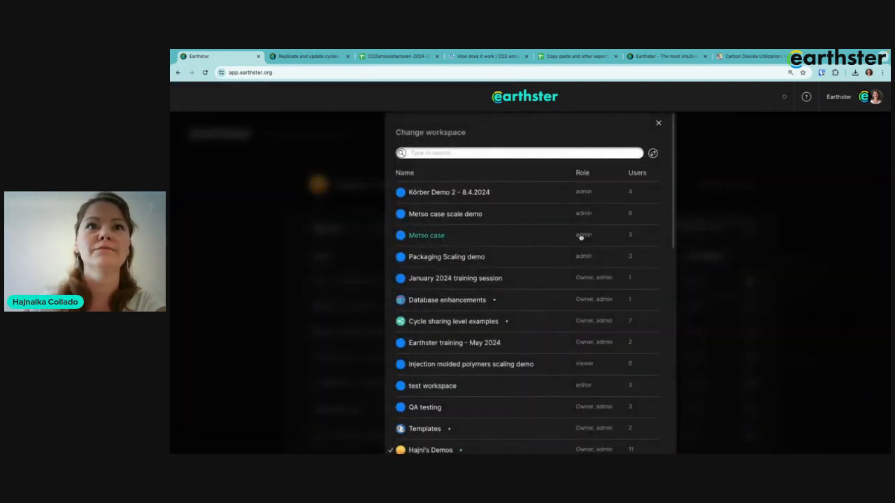
scroll(551, 250, "down", 5)
scroll(550, 251, "down", 3)
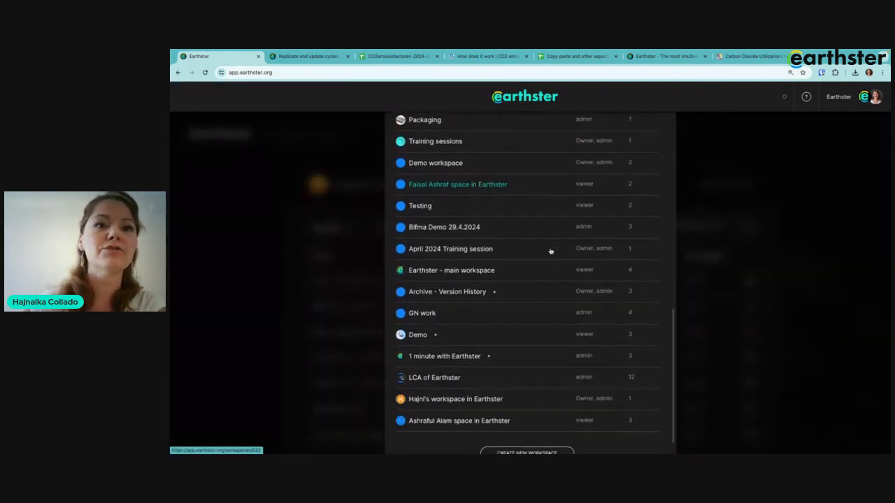
scroll(545, 240, "up", 10)
left_click(457, 151)
type("training")
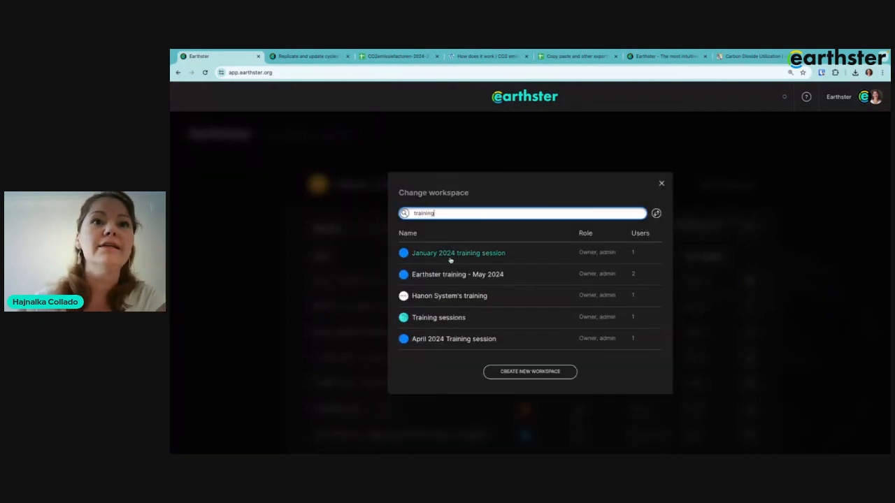
left_click(473, 276)
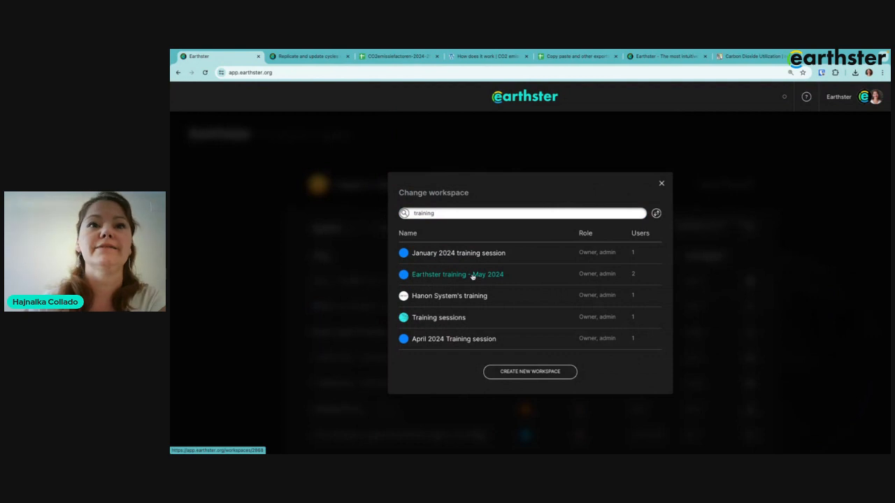
Open the CO2 emission factor template cycle and bring up the description and geography details of its Distribution stage.
scroll(410, 373, "down", 3)
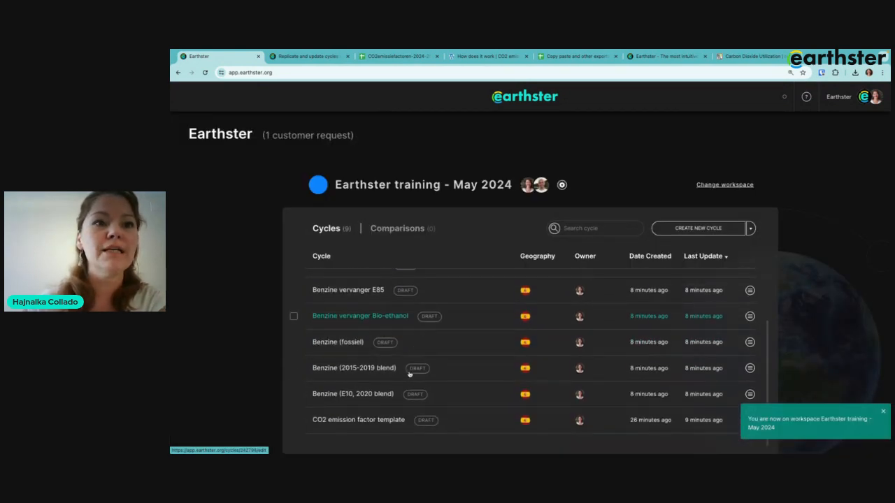
left_click(356, 421)
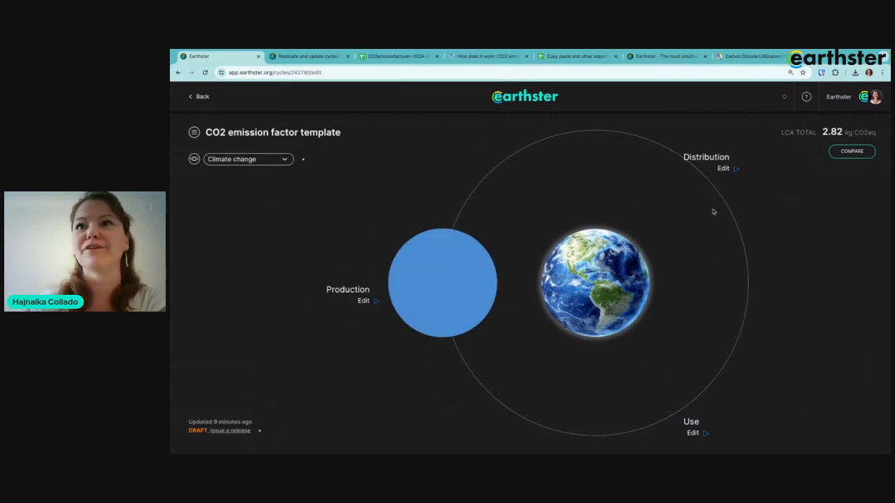
left_click(706, 157)
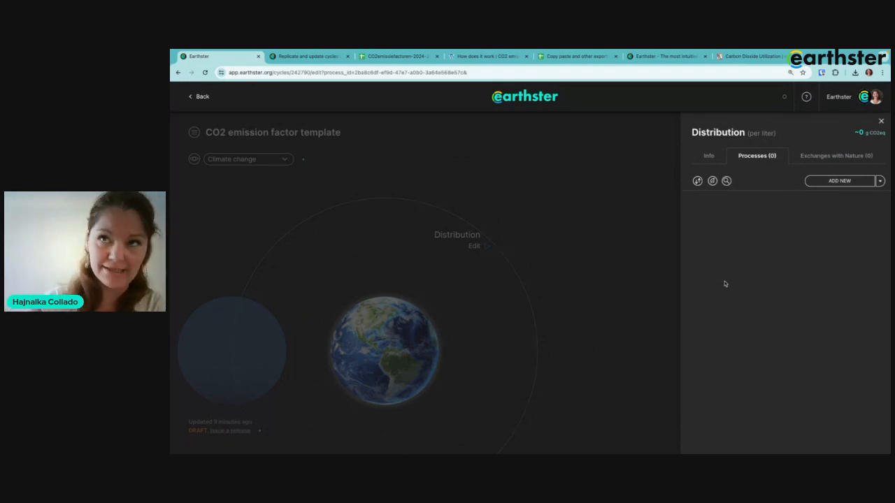
left_click(709, 156)
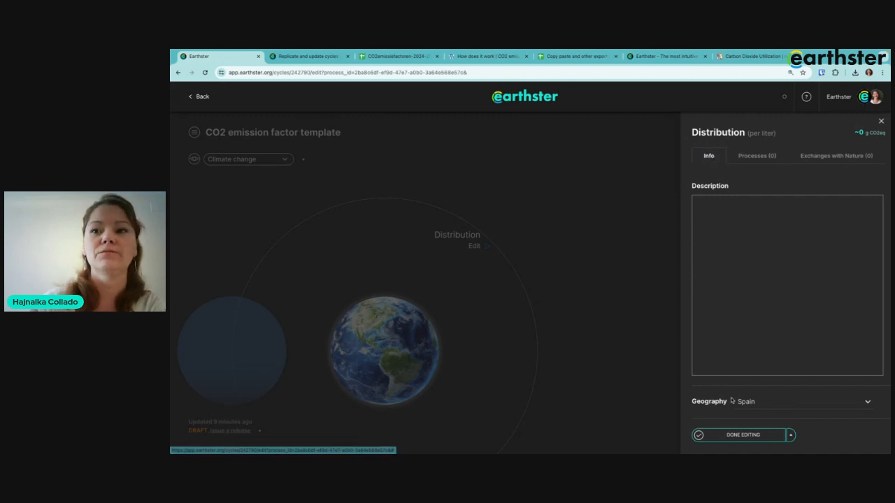
Paste the copied Fruit production bundle into the Distribution stage and open the bundle.
left_click(791, 434)
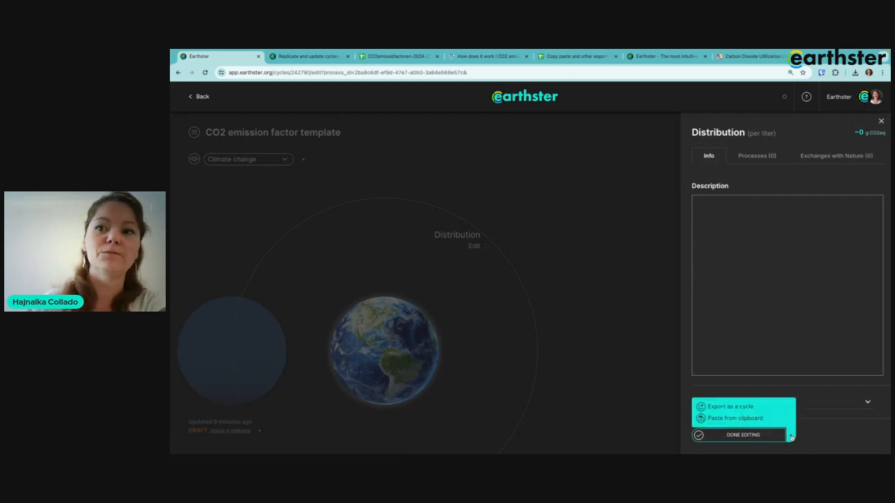
left_click(728, 423)
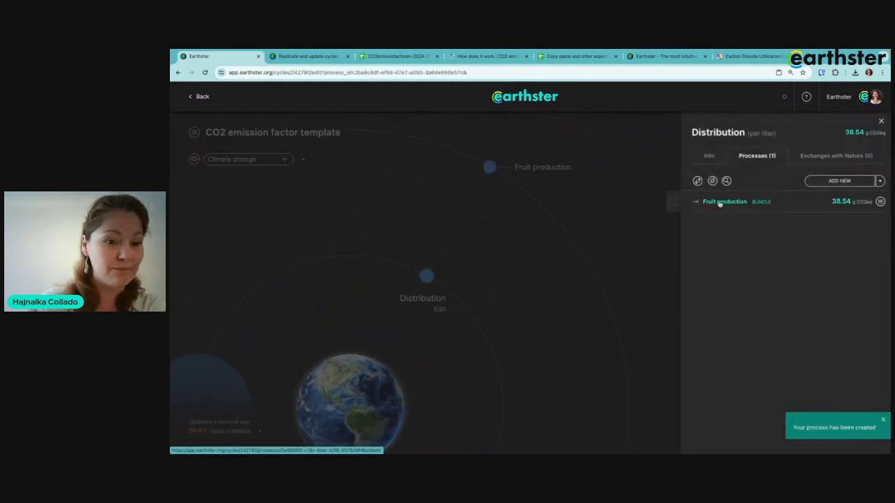
left_click(725, 202)
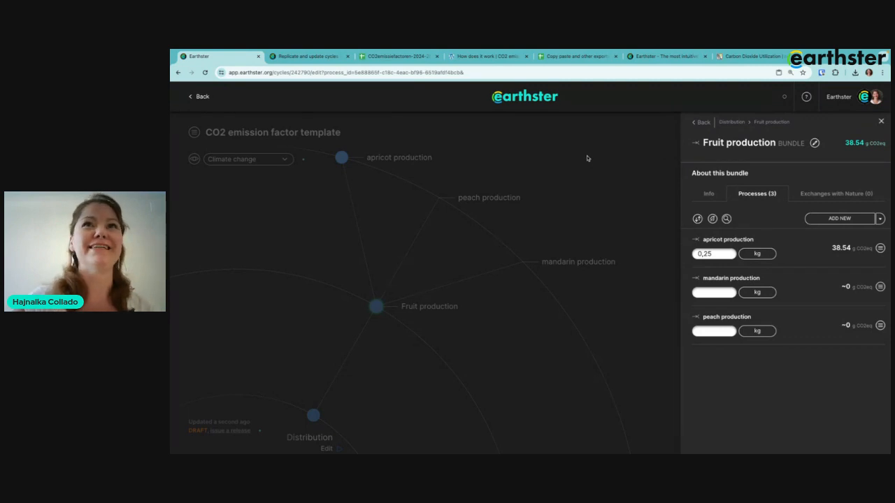
Switch to the "Copy paste and other exports - Demo" spreadsheet and clear cells A1:H4 on the Demo sheet.
left_click(563, 57)
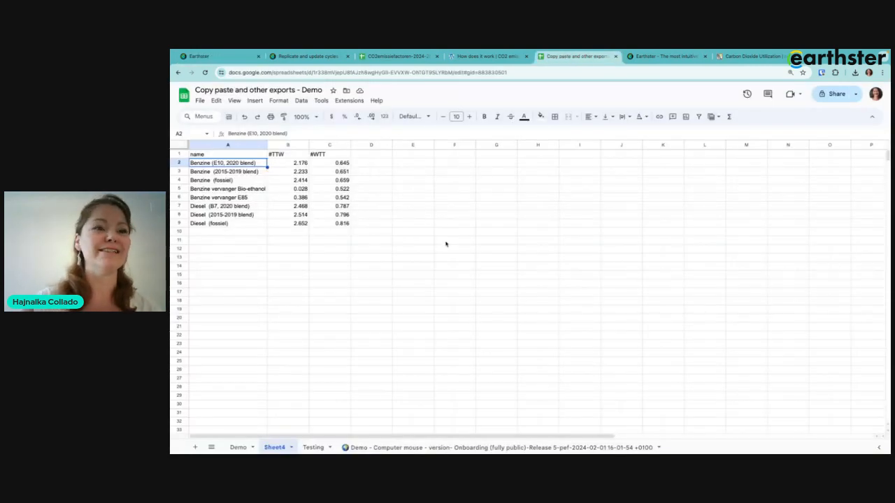
left_click(238, 447)
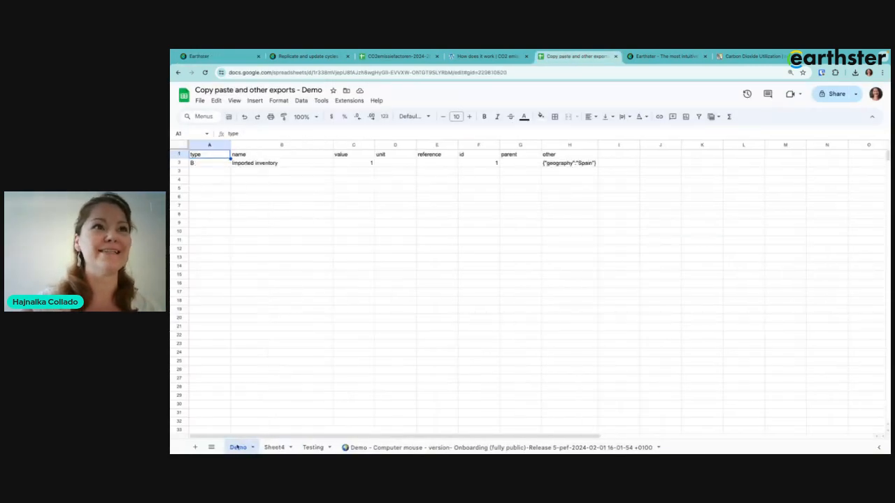
left_click(379, 231)
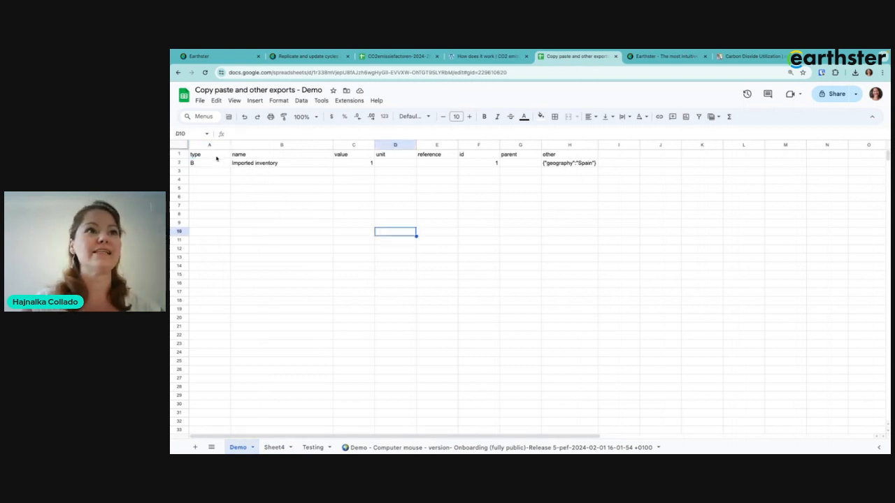
left_click(211, 155)
left_click_drag(211, 155, 567, 179)
key("Delete")
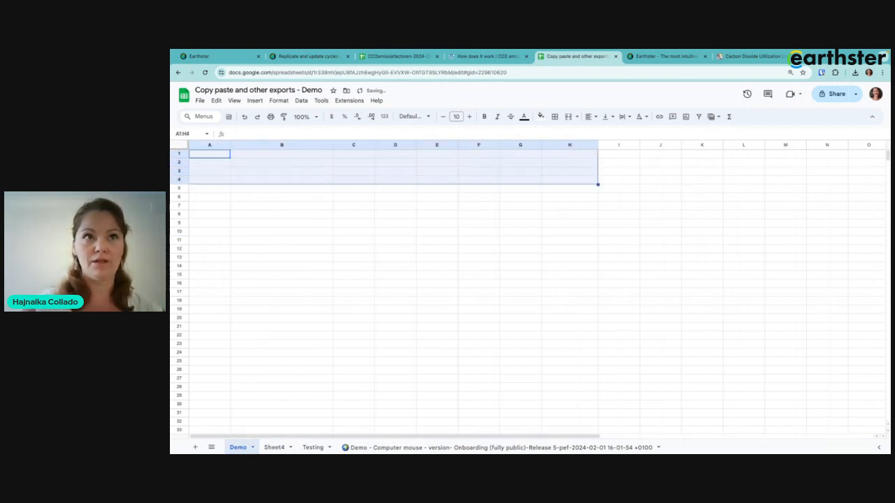
Paste the copied bundle data into the Demo sheet from cell A1 and fit the reference column's width to its contents.
left_click(454, 232)
left_click(206, 156)
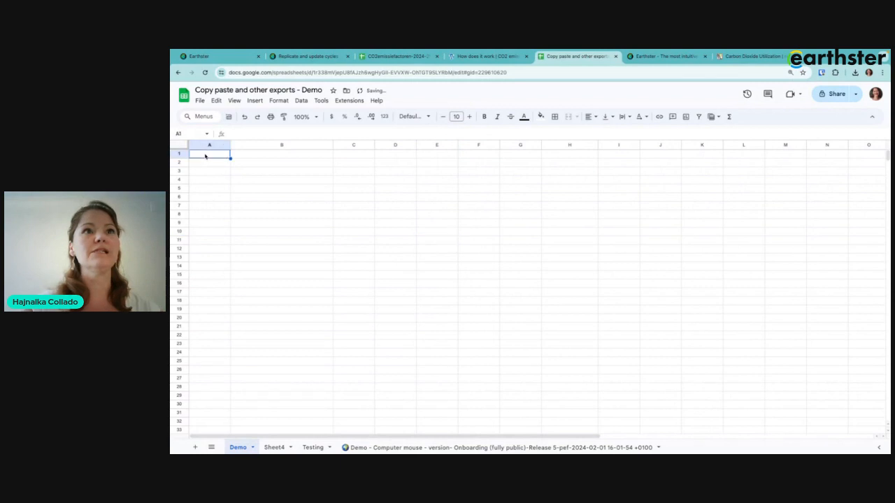
key("ctrl+v")
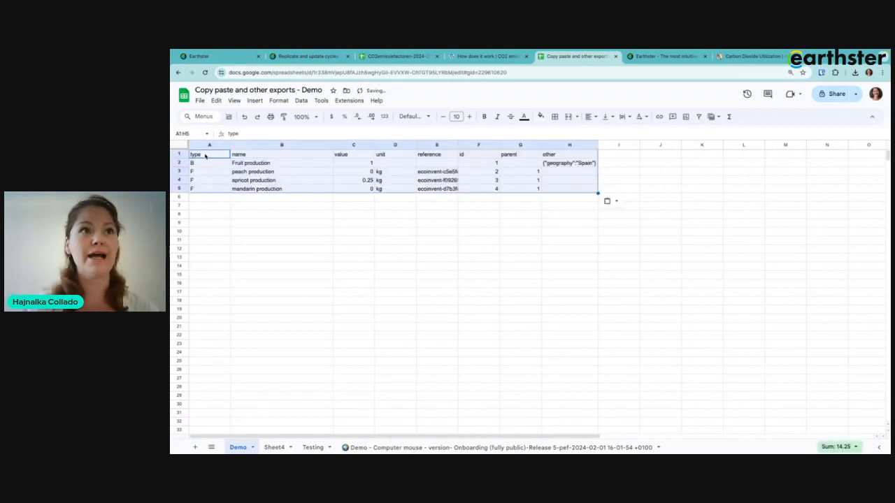
left_click(388, 224)
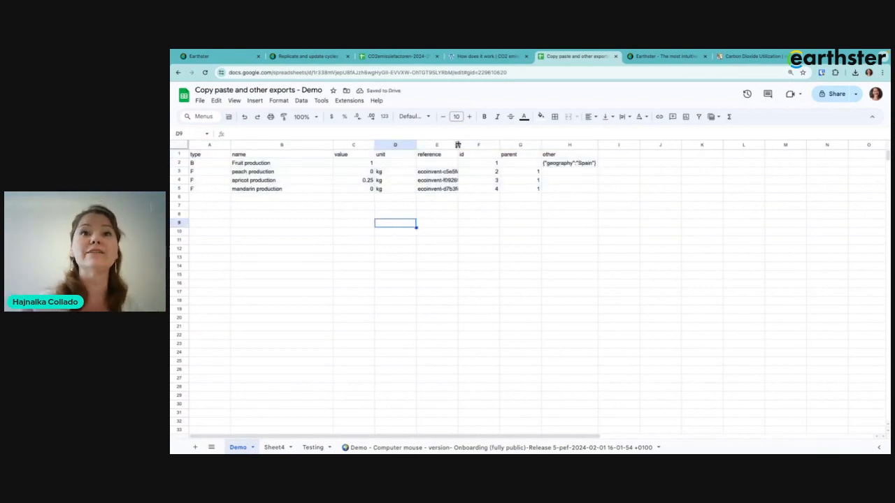
double_click(458, 145)
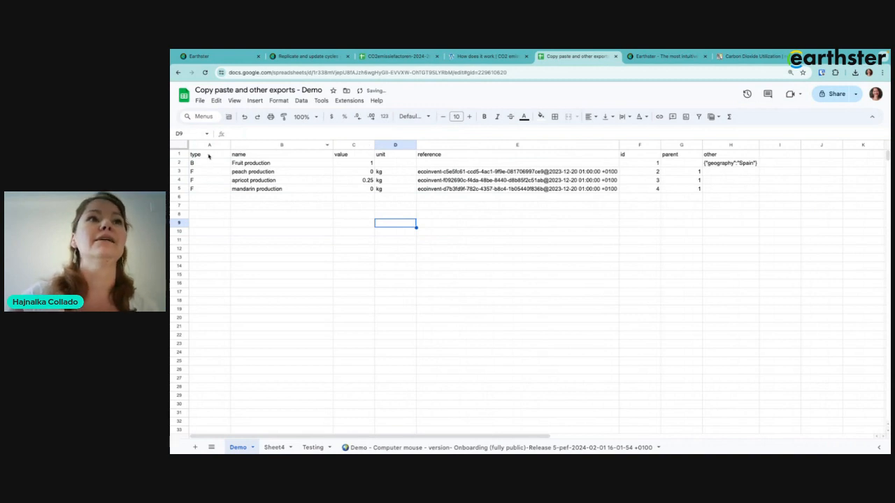
Make the header row A1:H1 bold.
left_click(209, 155)
left_click(309, 203)
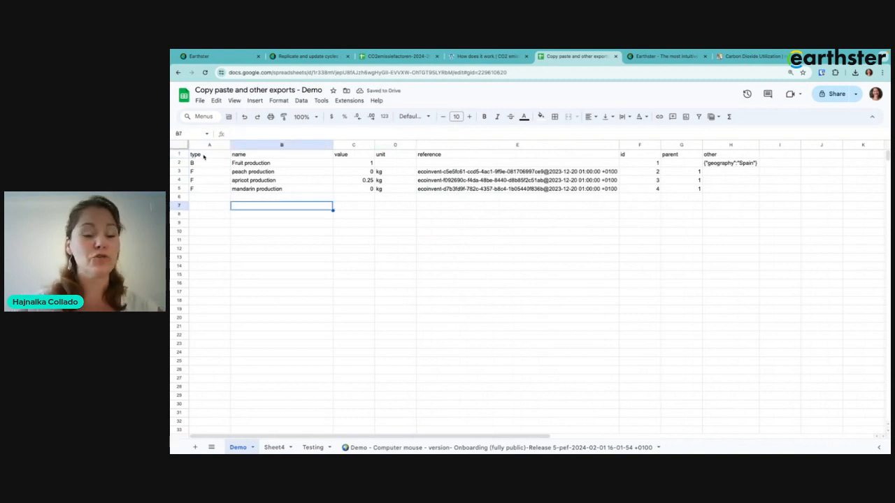
left_click_drag(206, 155, 717, 157)
key("ctrl+b")
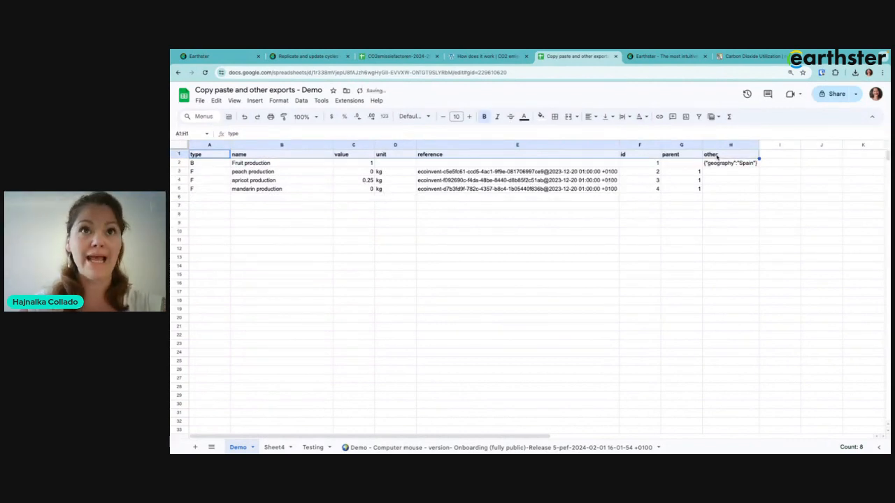
left_click(552, 250)
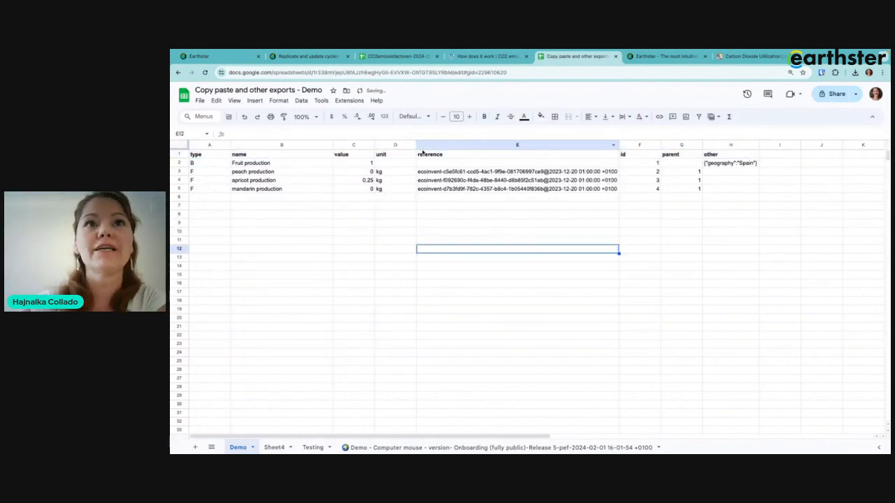
Examine the type, name, value, reference and id columns of the pasted data, checking the amounts against the Fruit production bundle in Earthster.
left_click(422, 158)
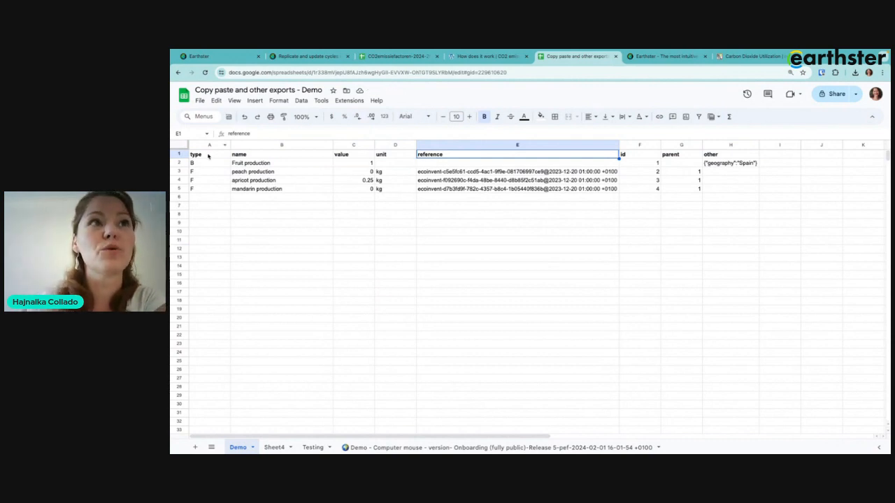
left_click(207, 156)
left_click(204, 164)
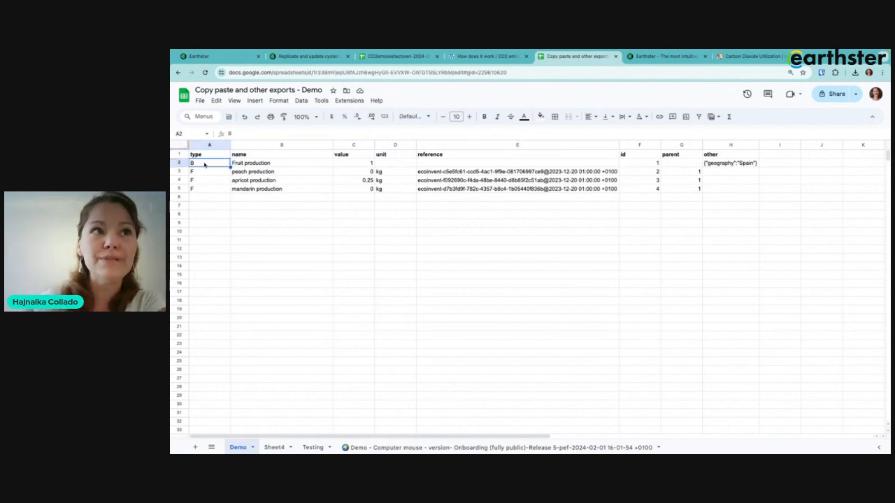
left_click(204, 173)
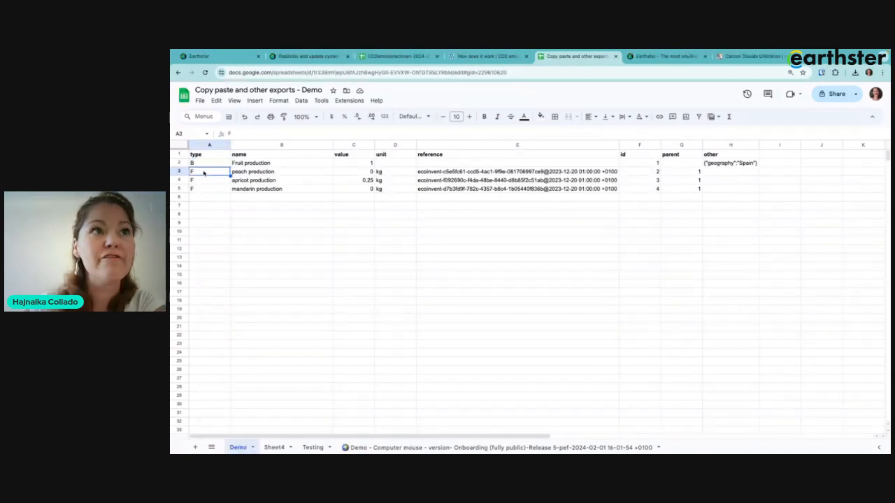
left_click(254, 154)
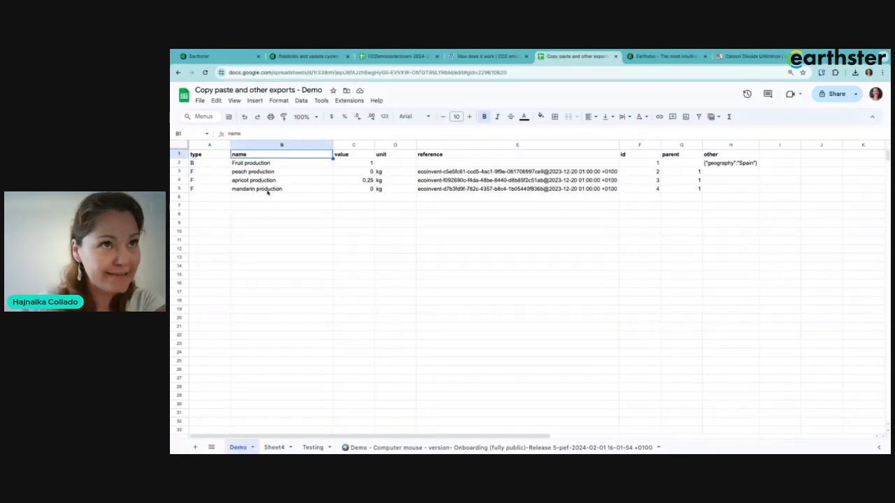
left_click(262, 165)
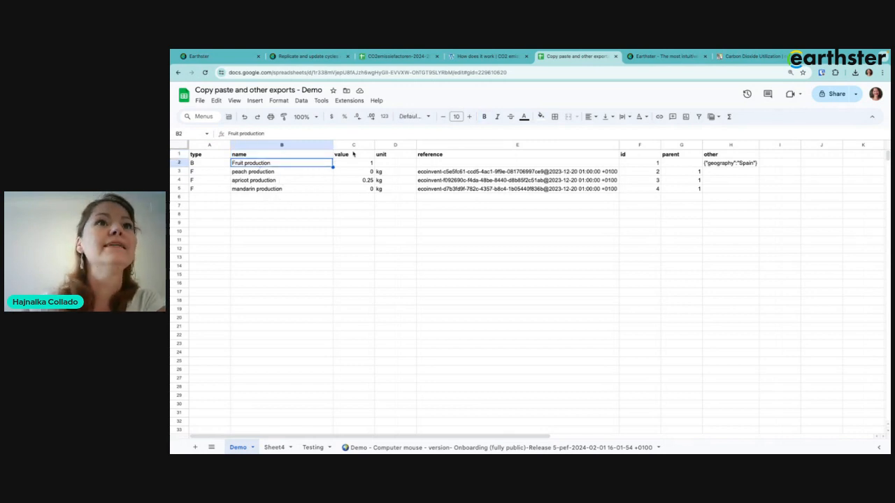
left_click(355, 161)
left_click(355, 174)
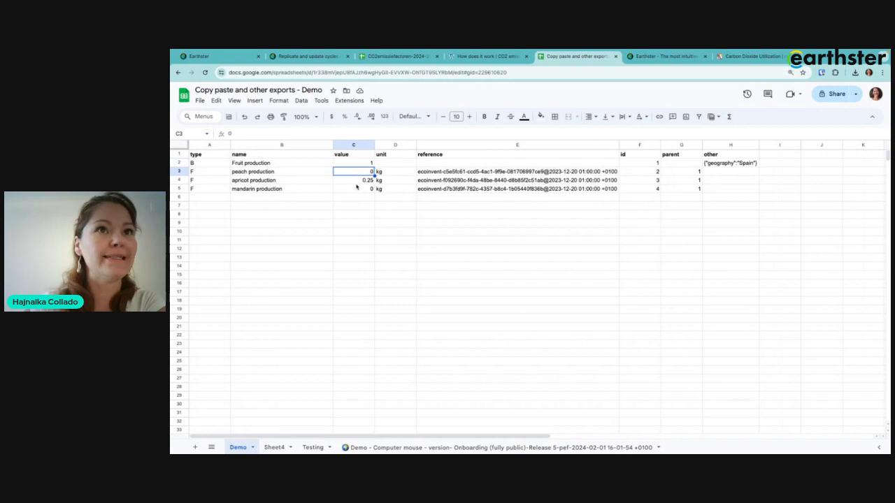
left_click(356, 183)
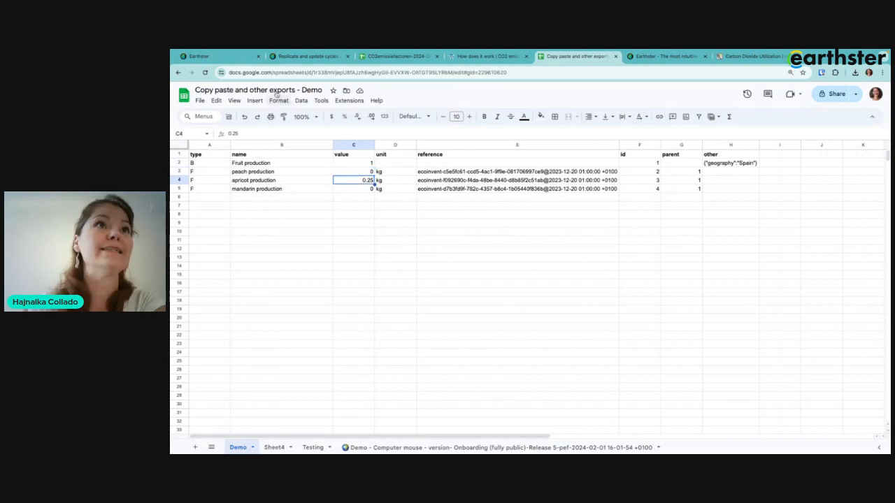
left_click(203, 56)
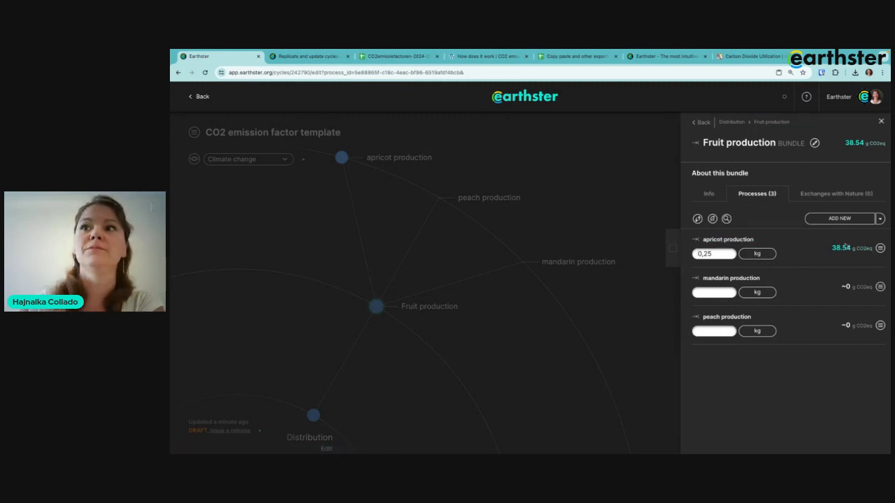
left_click(577, 56)
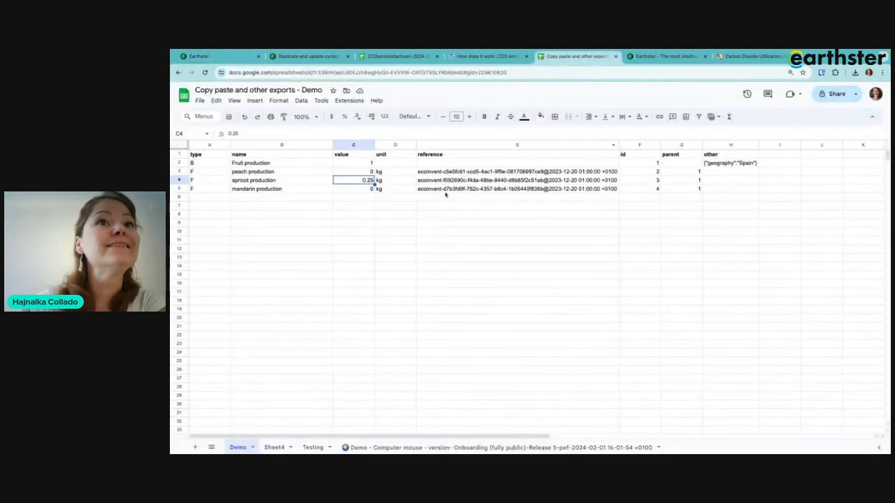
left_click(482, 172)
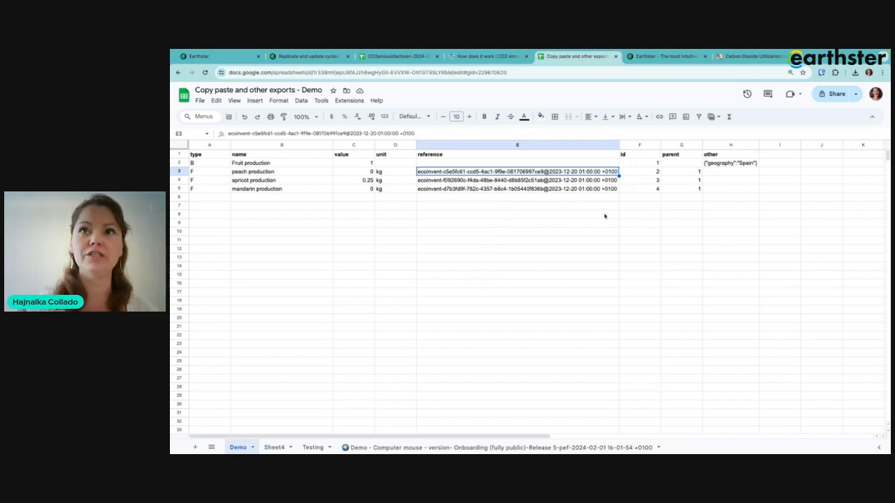
left_click(634, 163)
left_click_drag(634, 163, 639, 190)
left_click(644, 229)
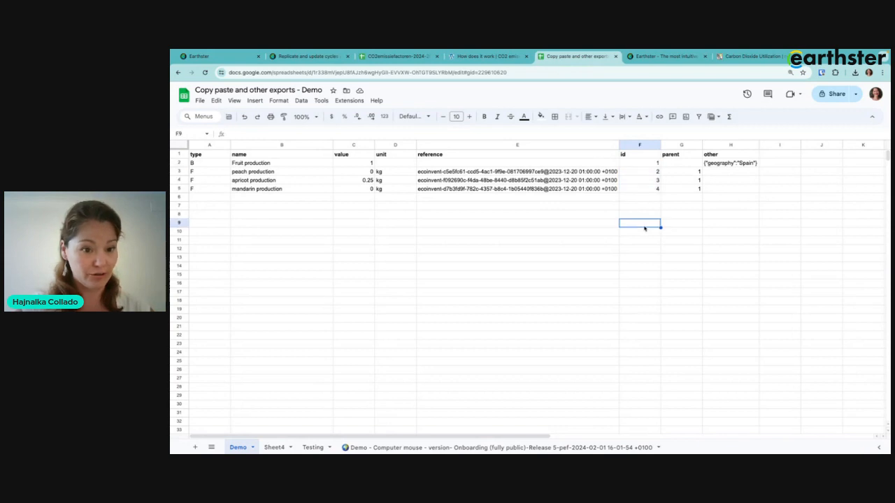
Duplicate the mandarin production row into row 6.
left_click(180, 189)
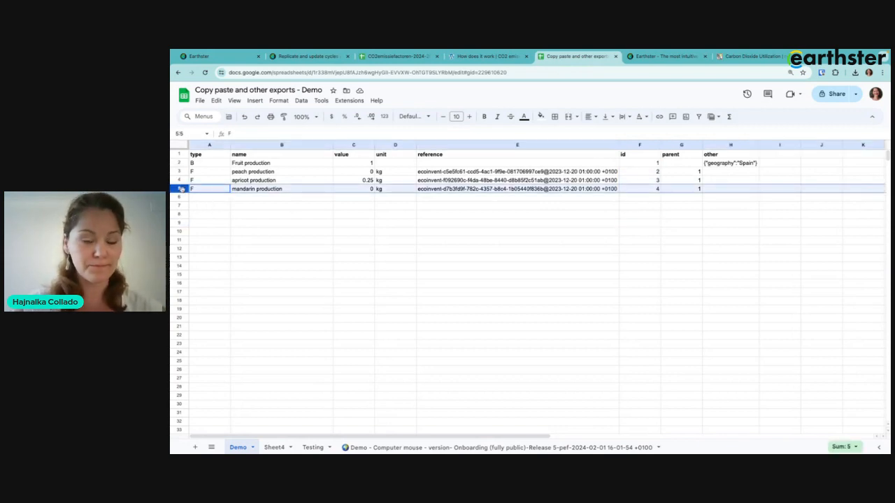
key("ctrl+c")
left_click(196, 198)
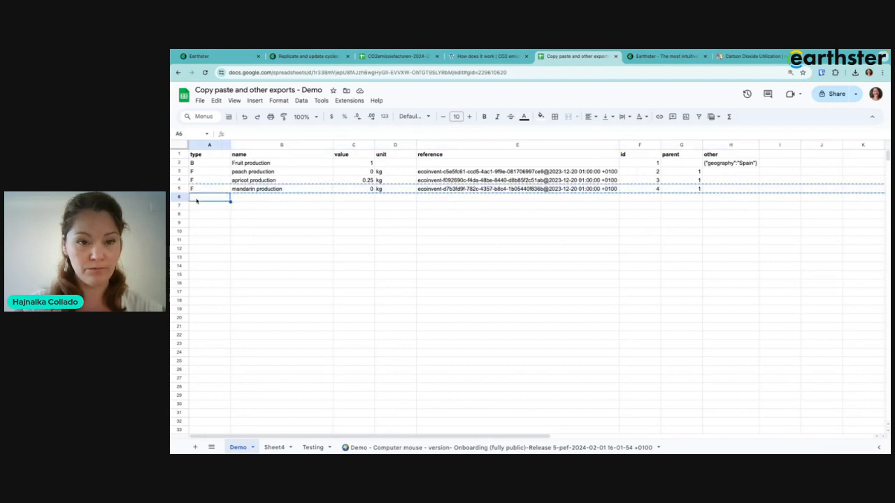
key("ctrl+v")
Rename the process in row 6 to "banana production".
left_click(246, 199)
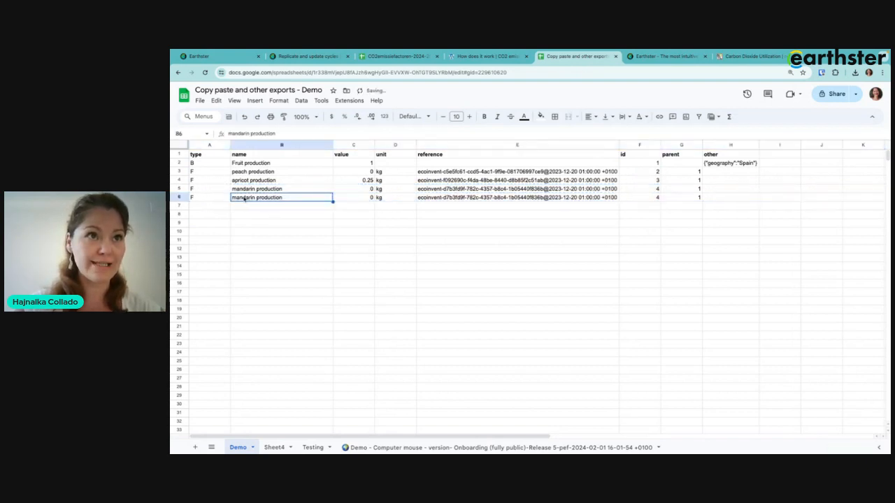
double_click(243, 198)
double_click(243, 197)
type("bana")
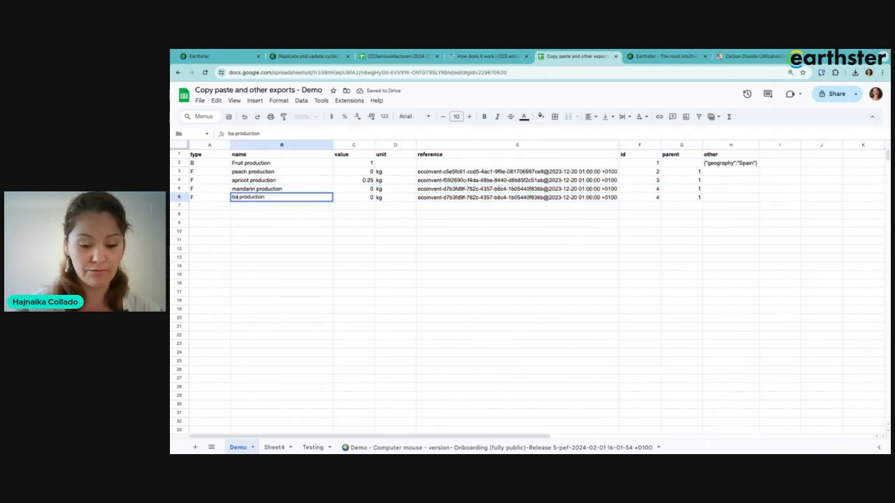
type("na")
key("Return")
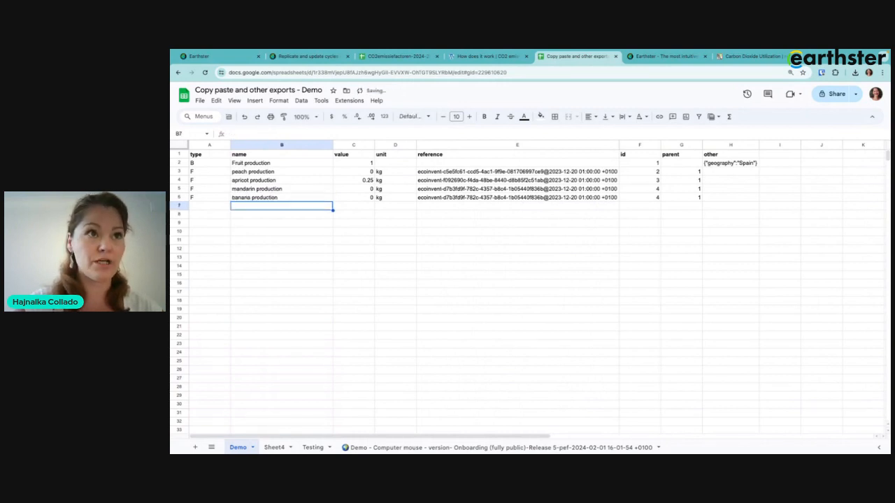
Set the banana production value to 5, keeping kg as the unit, and clear its reference cell.
key("Up")
key("Right")
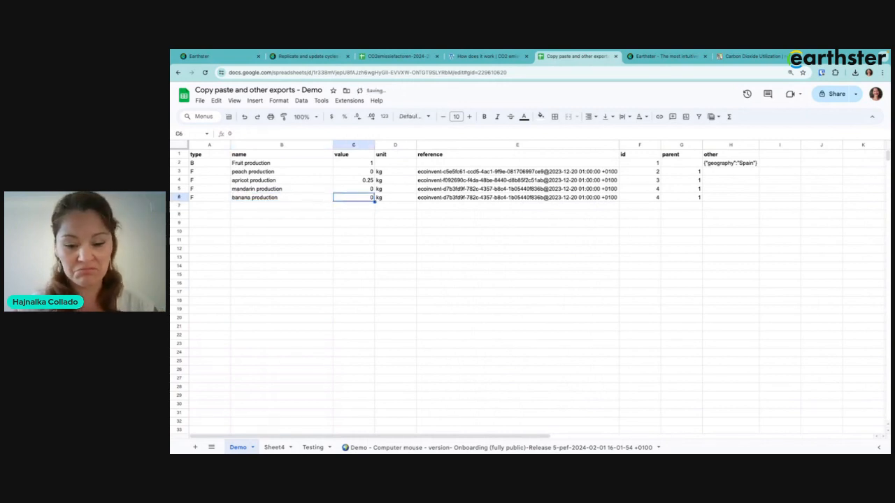
type("5")
key("Tab")
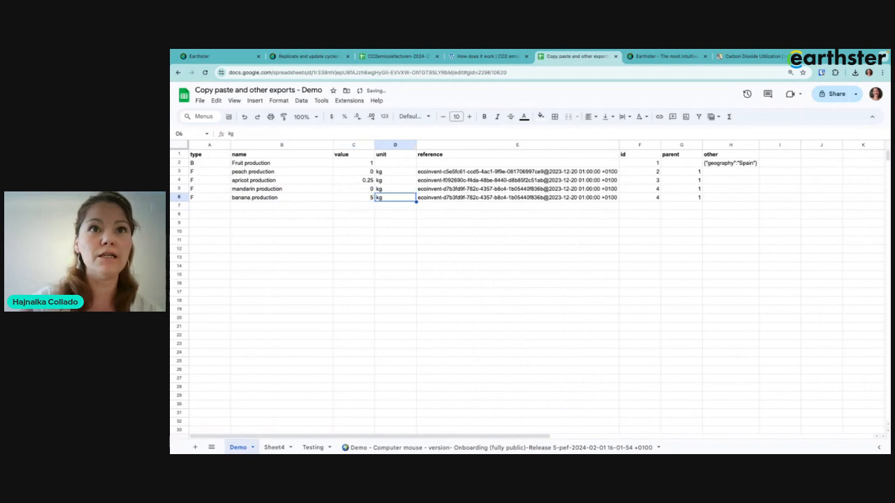
key("Tab")
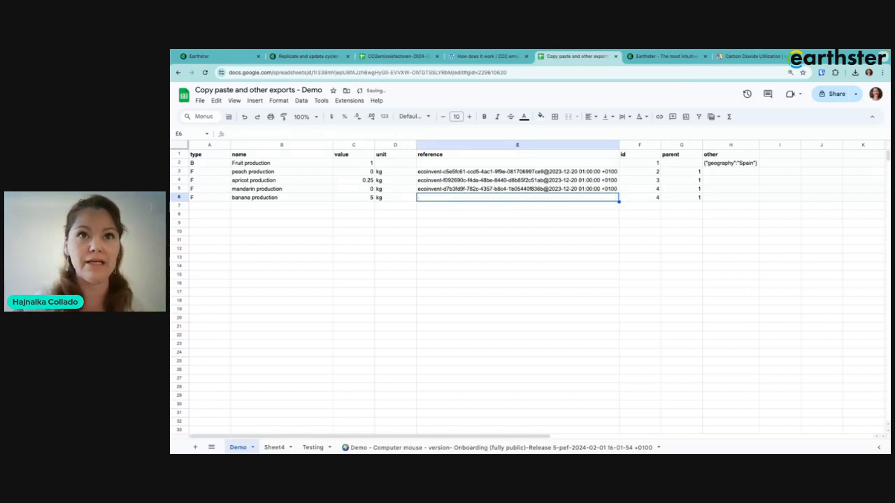
key("Delete")
key("Return")
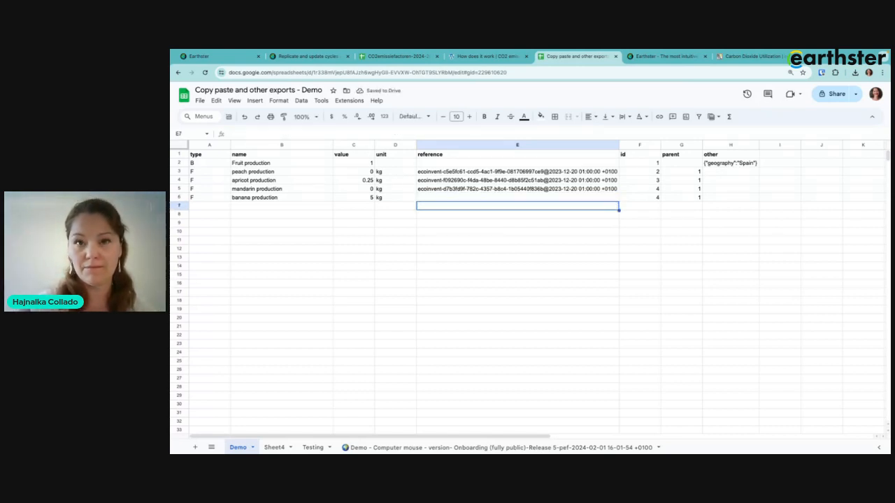
Set the id in the banana production row to 5, keeping 1 as its parent.
key("Up")
key("Right")
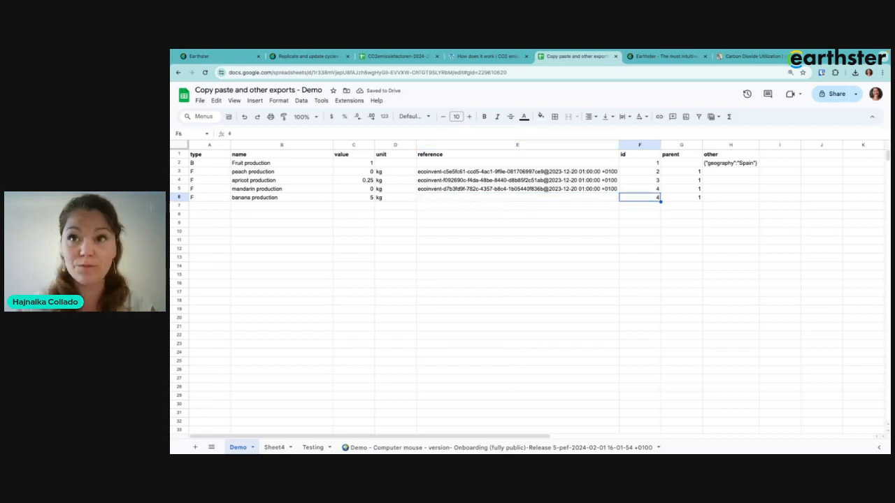
type("5")
key("Return")
key("Up")
key("Right")
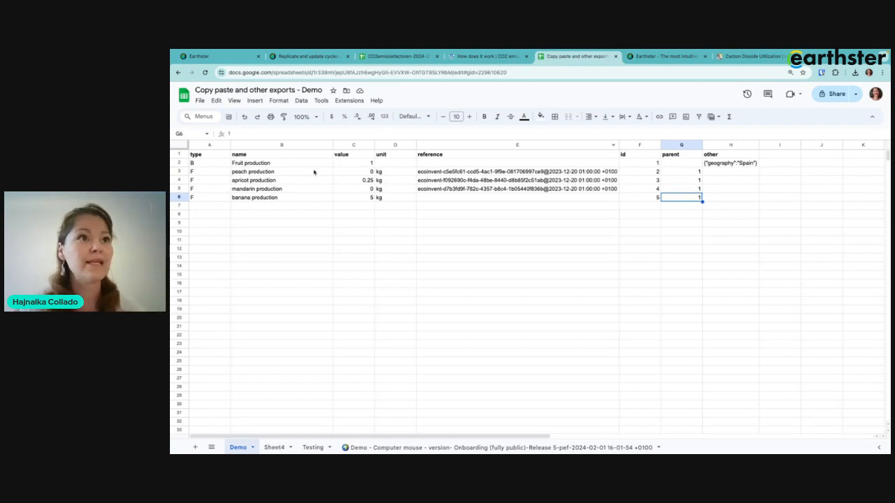
Copy the complete process table A1:H6, including the header row and the banana production row.
left_click(202, 165)
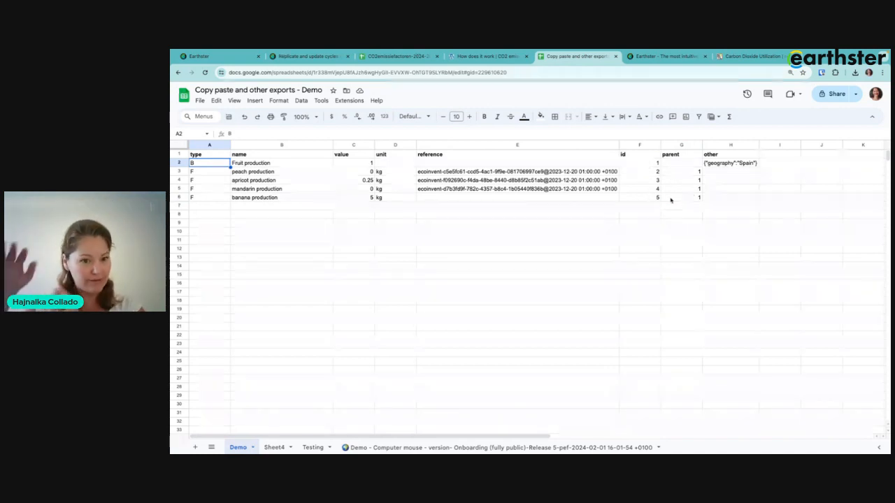
left_click(534, 247)
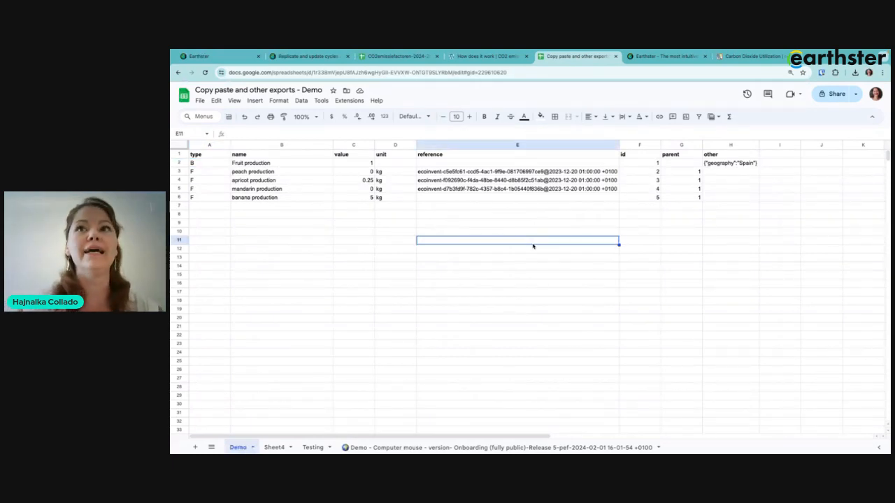
left_click_drag(196, 157, 723, 201)
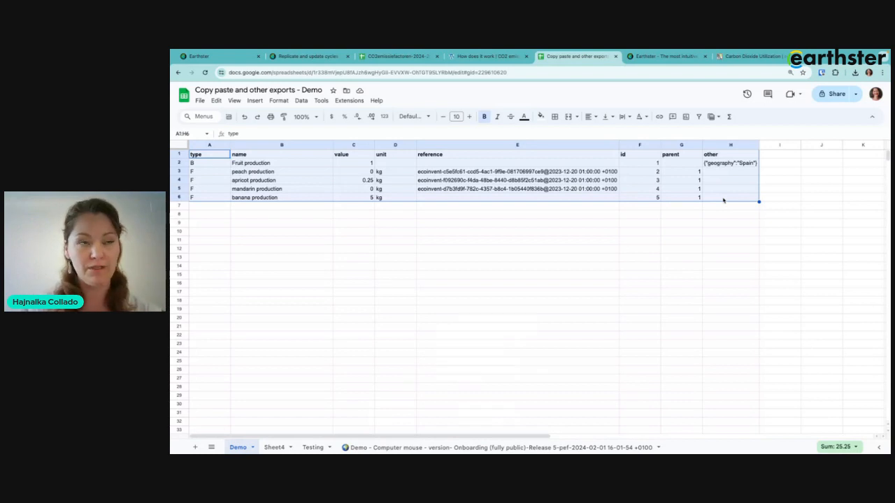
left_click(615, 250)
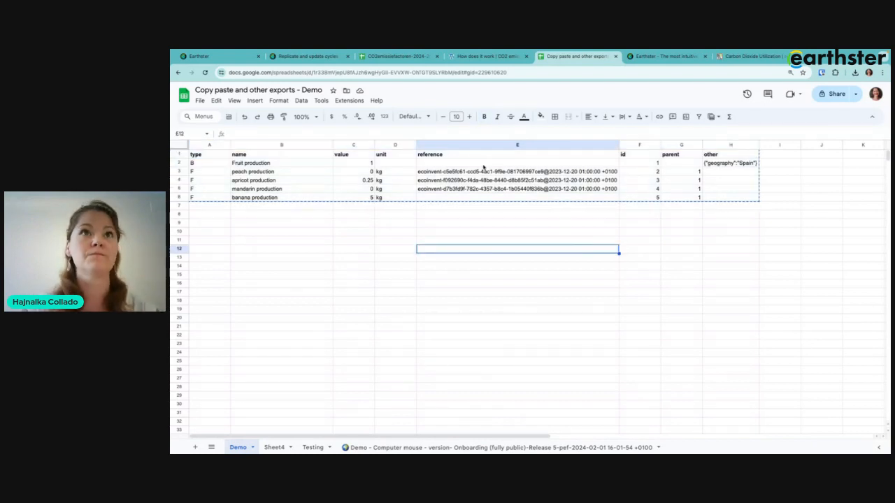
Switch to Earthster and paste the copied table from the clipboard into the Use stage of the CO2 emission factor template.
left_click(220, 57)
left_click(587, 188)
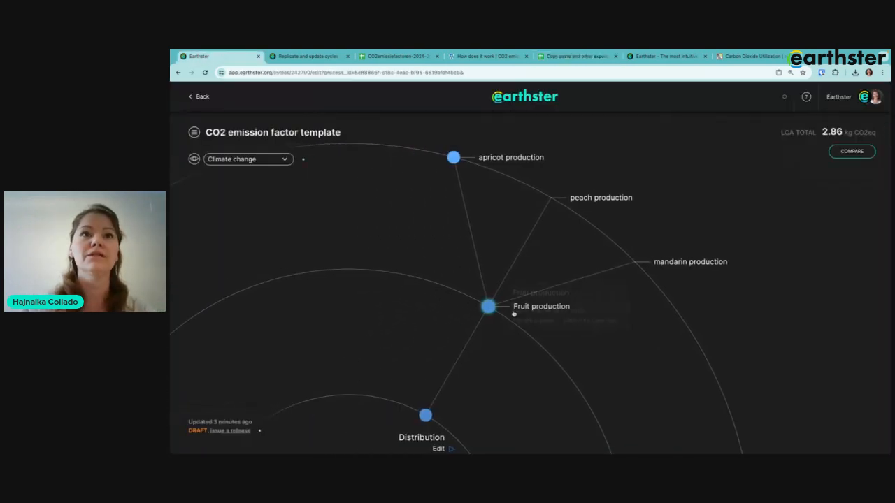
left_click_drag(402, 310, 557, 150)
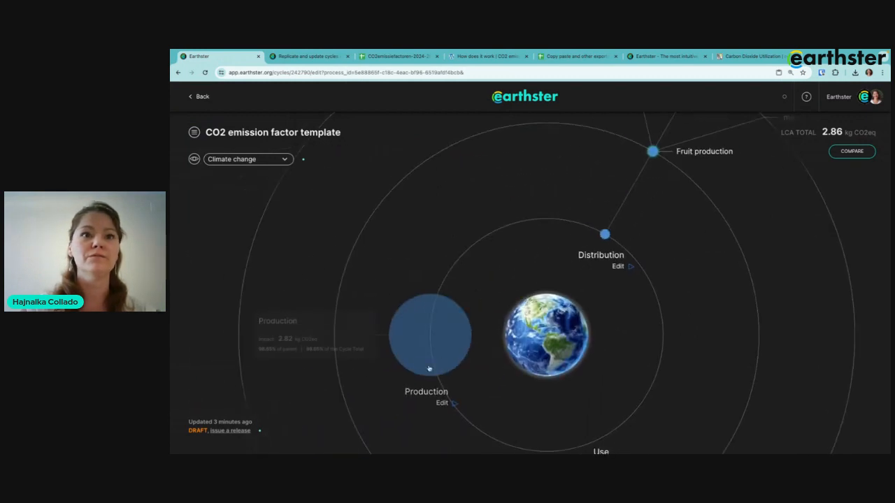
left_click_drag(588, 362, 531, 227)
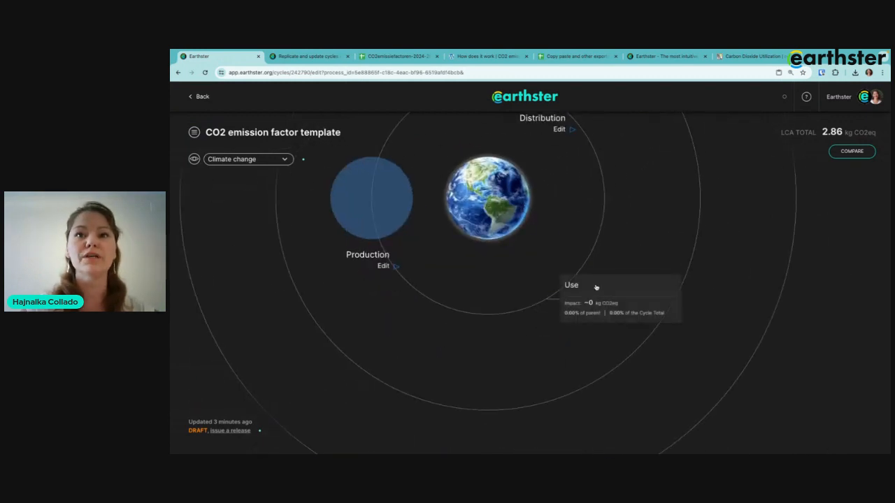
left_click(596, 287)
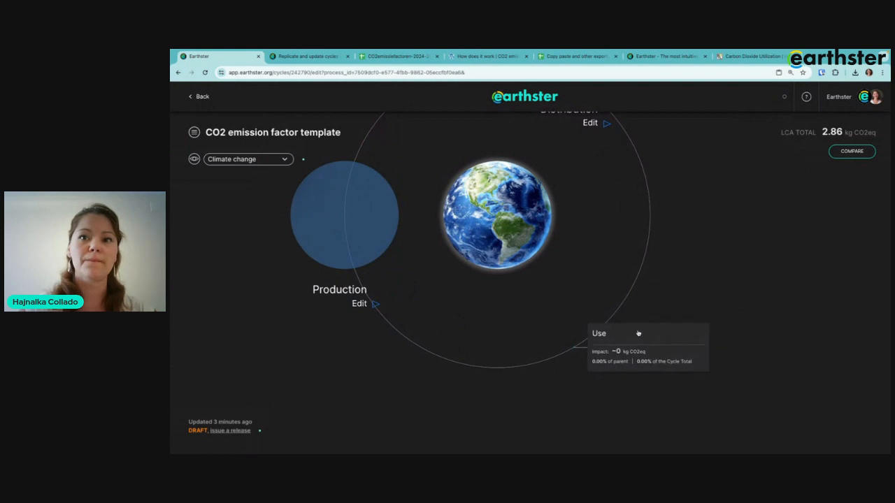
left_click(708, 155)
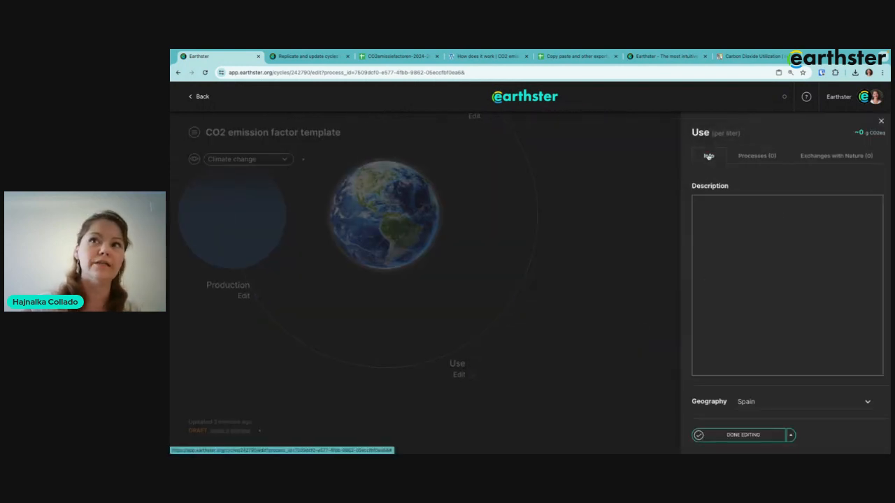
left_click(790, 435)
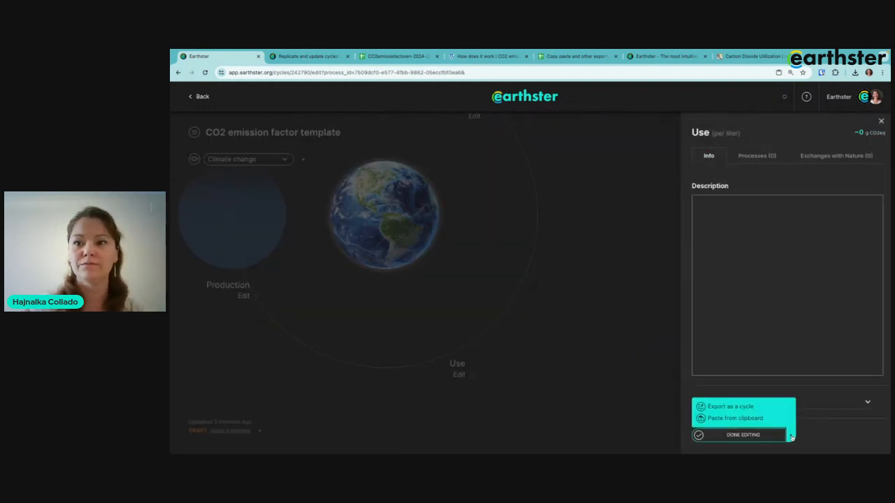
left_click(722, 420)
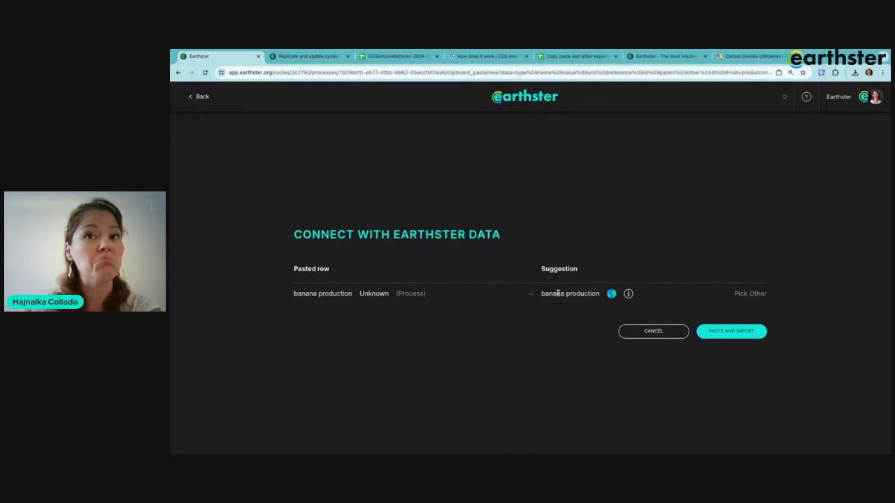
View the dataset details of the suggested Rest-of-World banana production match, including its general comment.
left_click(628, 294)
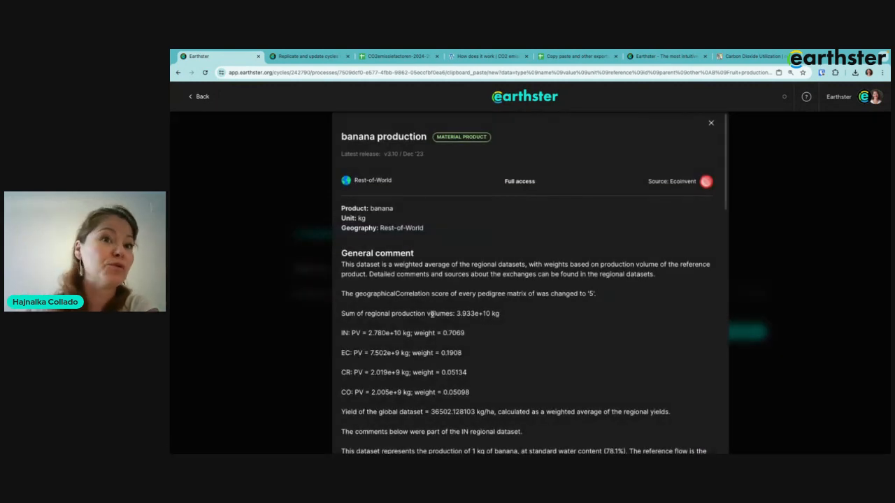
scroll(437, 333, "down", 1)
scroll(437, 333, "up", 1)
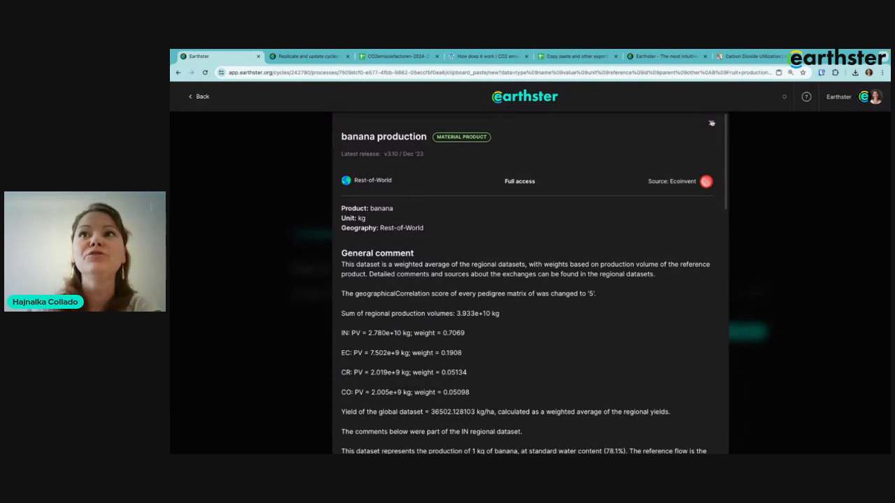
left_click(712, 123)
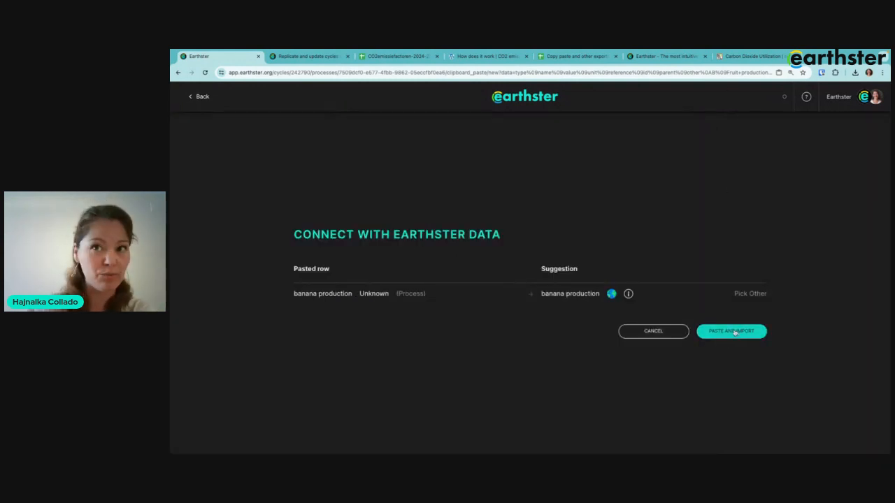
Map the pasted banana production row to the Ecoinvent banana production dataset for Colombia instead of the suggested one.
left_click(748, 294)
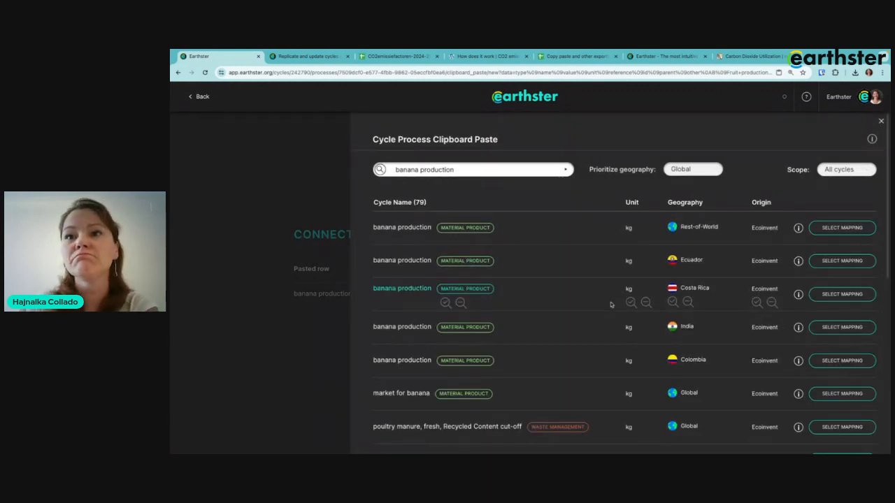
scroll(611, 303, "down", 1)
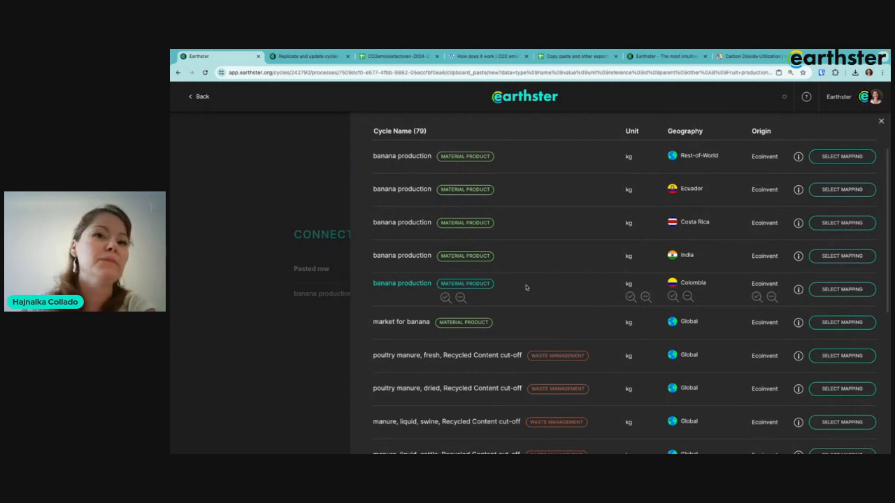
left_click(836, 291)
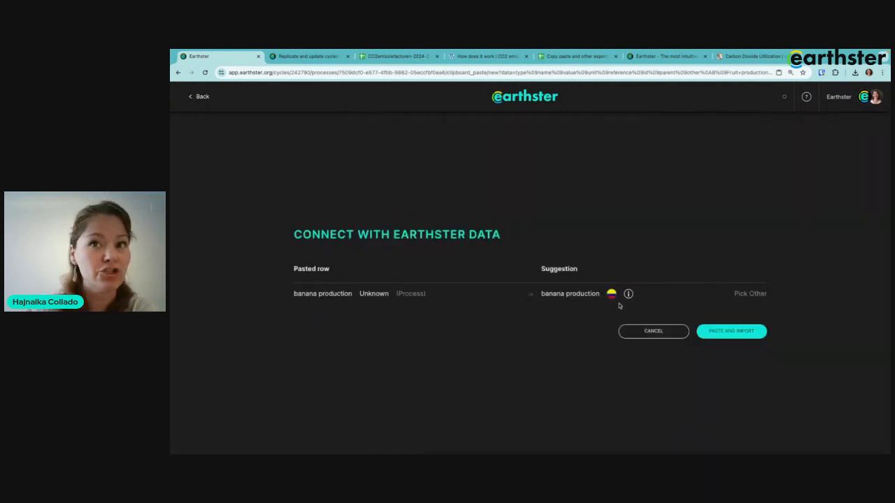
Paste and import the mapped data into the Use stage and open its Fruit production bundle.
left_click(727, 333)
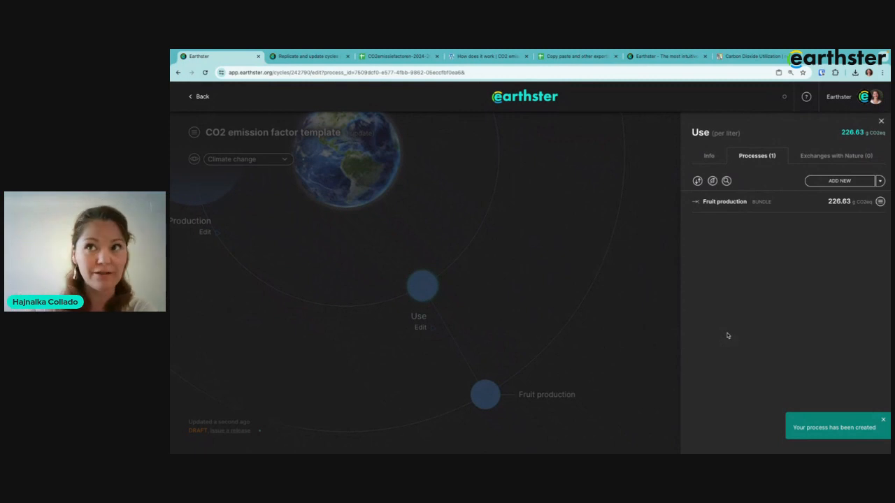
left_click(720, 202)
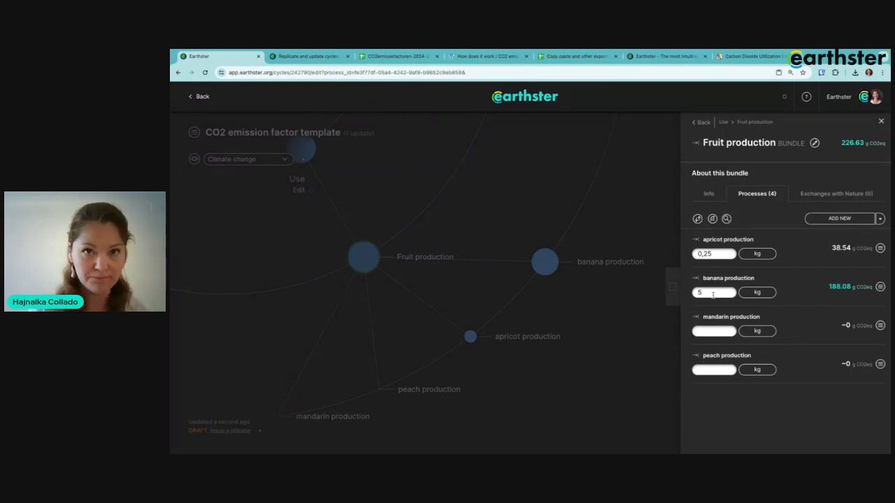
Switch to the spreadsheet and look through the Computer mouse release export, from the process impacts to the PEF inventory.
left_click(577, 56)
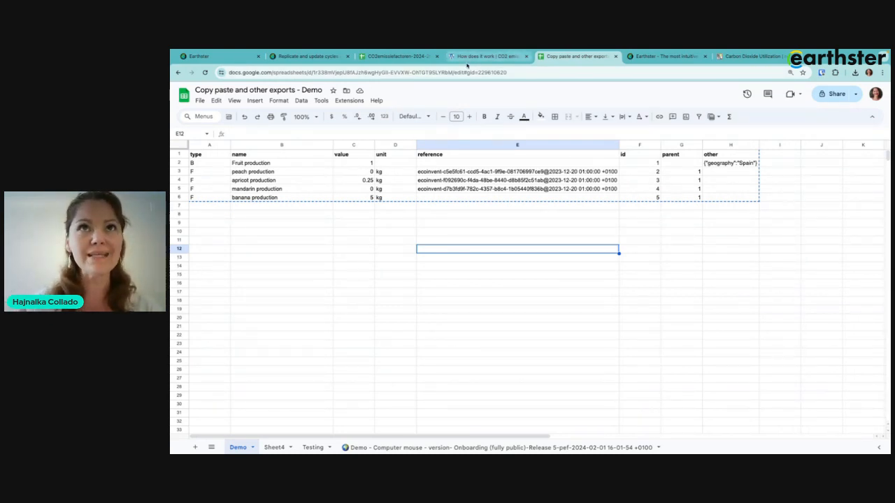
left_click(382, 448)
scroll(426, 297, "down", 10)
scroll(426, 297, "up", 5)
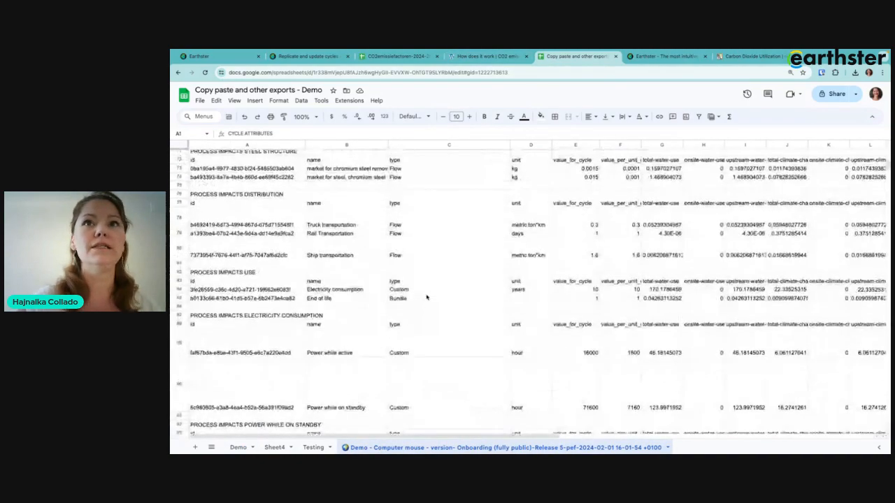
scroll(426, 297, "down", 15)
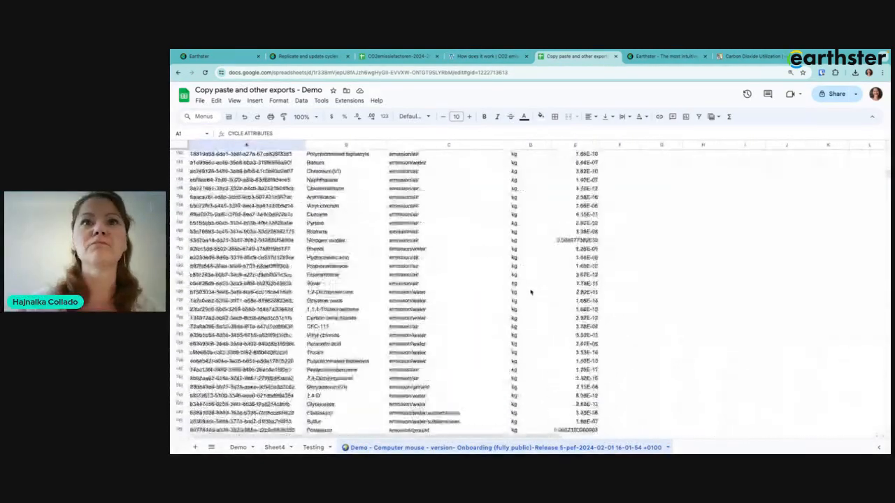
scroll(531, 293, "up", 15)
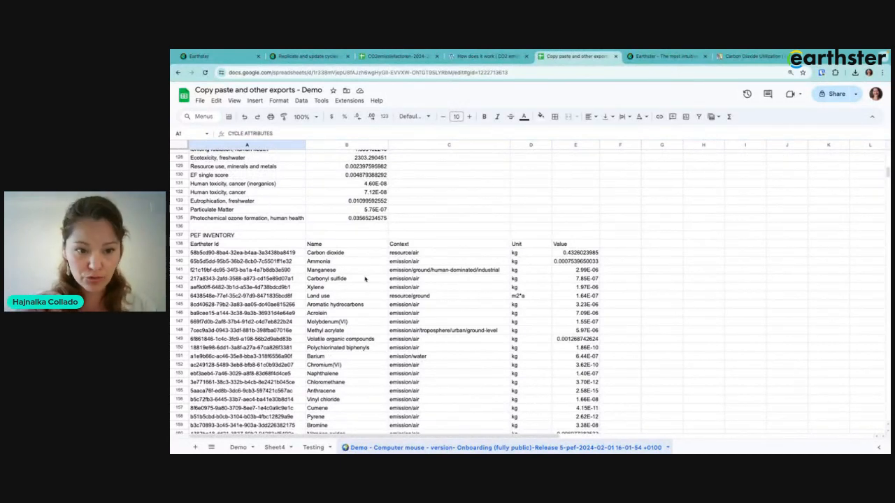
Examine the PEF inventory's substance names, values and Earthster ids in the Computer mouse export.
left_click(344, 254)
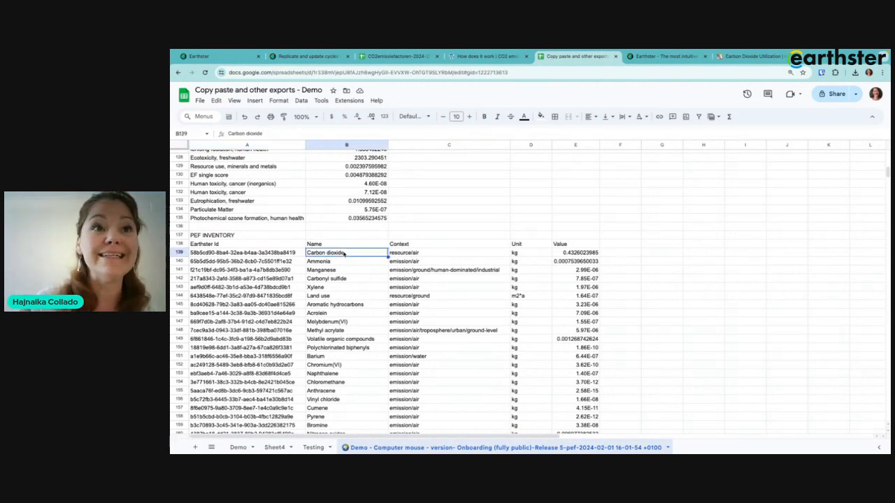
left_click(360, 287)
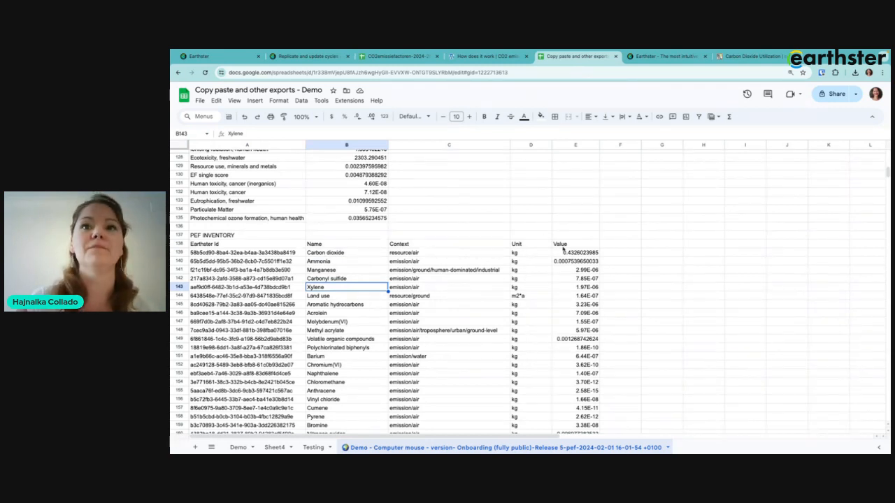
left_click(688, 280)
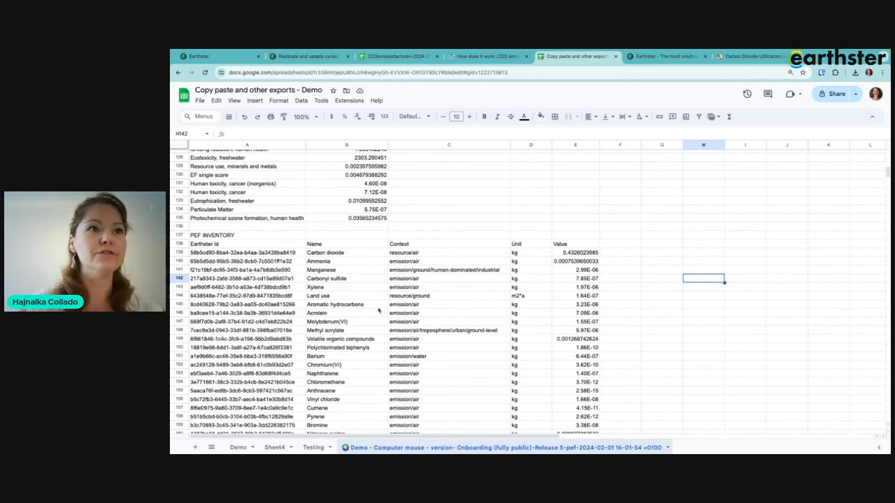
scroll(378, 309, "down", 1)
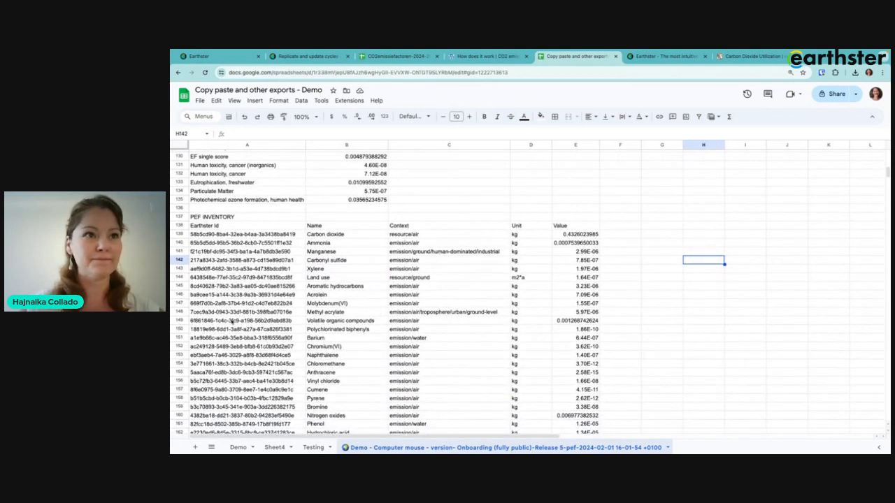
left_click(220, 277)
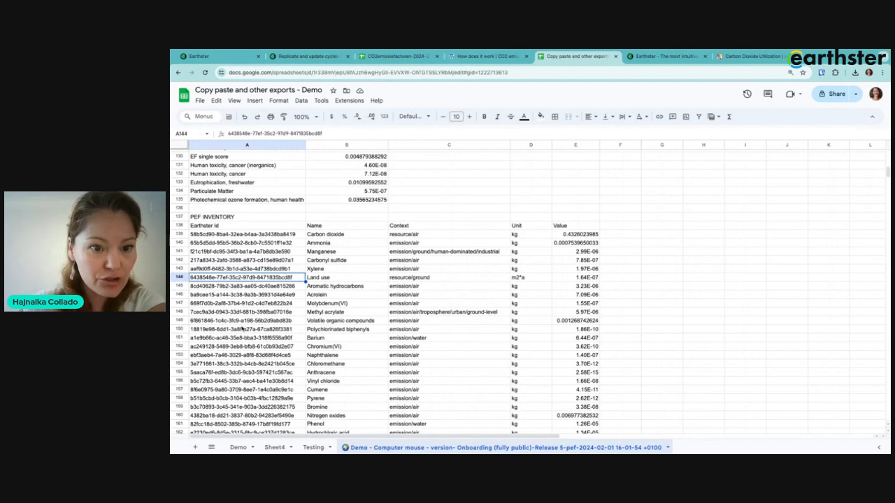
left_click(215, 242)
left_click(218, 260)
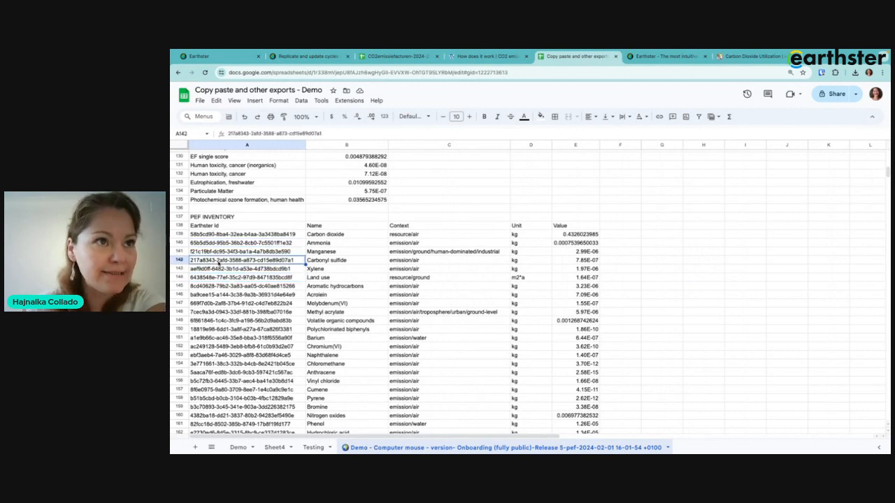
left_click(224, 295)
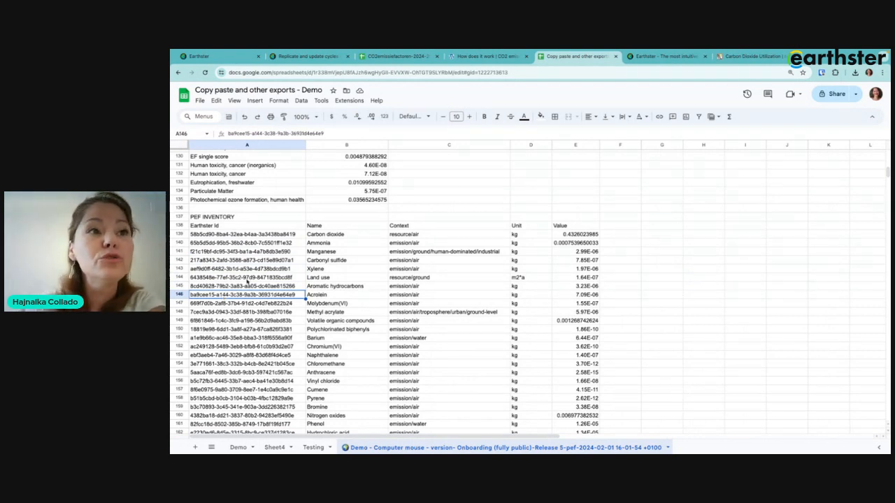
left_click(241, 281)
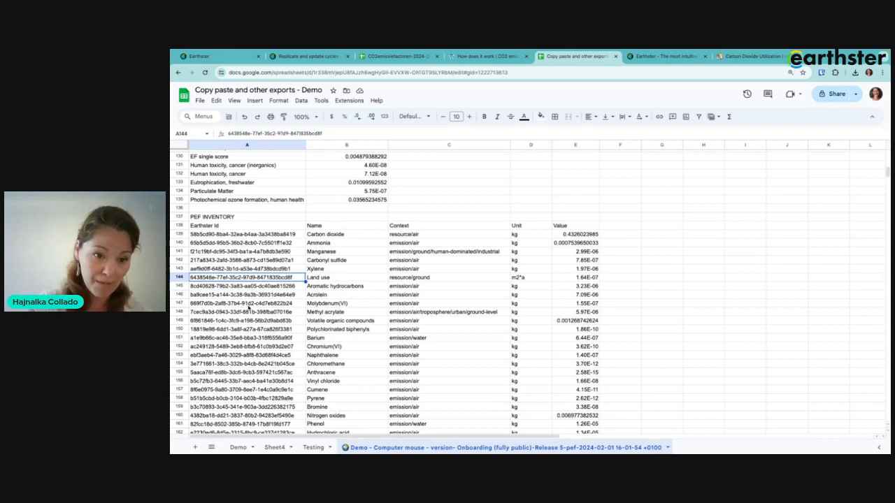
Copy the PEF inventory's Name, Context, Unit and Value columns from the header through Barium (B138:E151).
left_click(360, 252)
left_click_drag(343, 226, 586, 341)
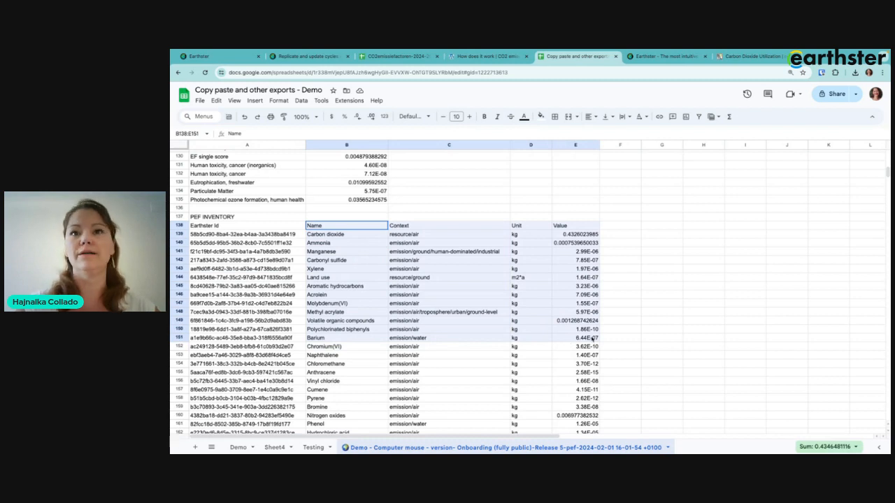
key("ctrl+c")
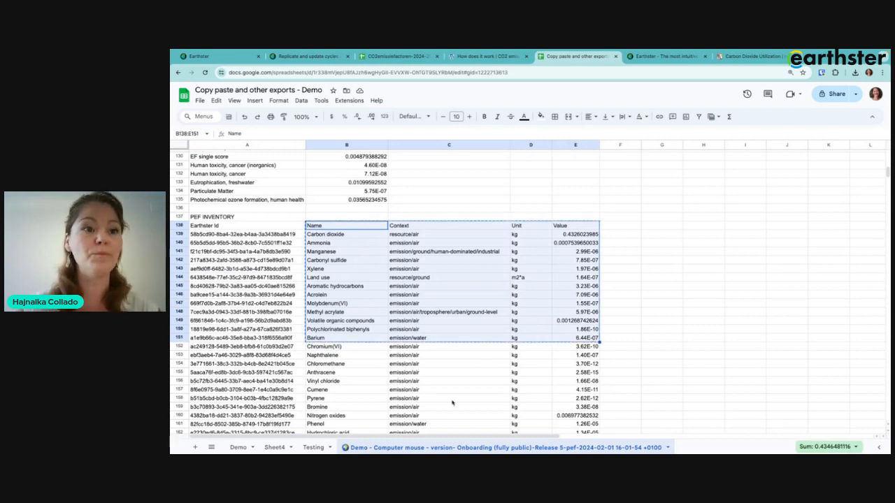
Paste the copied PEF inventory rows into the Demo sheet, starting at cell B18.
left_click(237, 446)
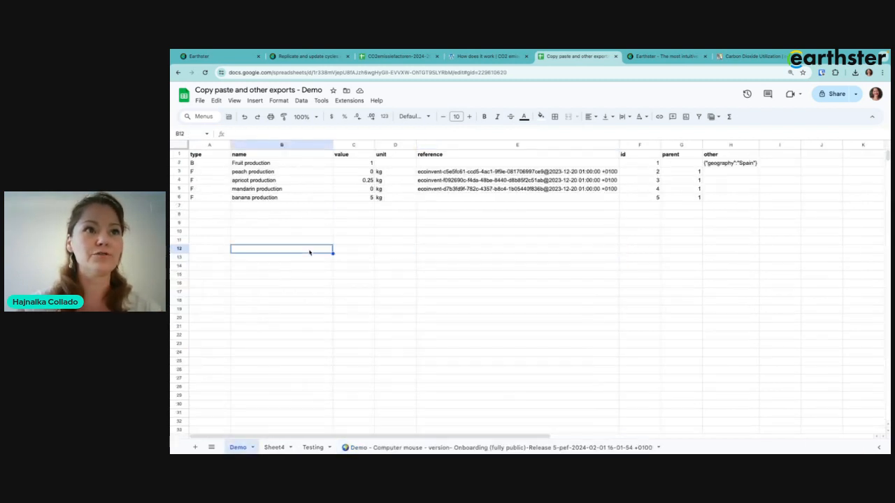
left_click(204, 253)
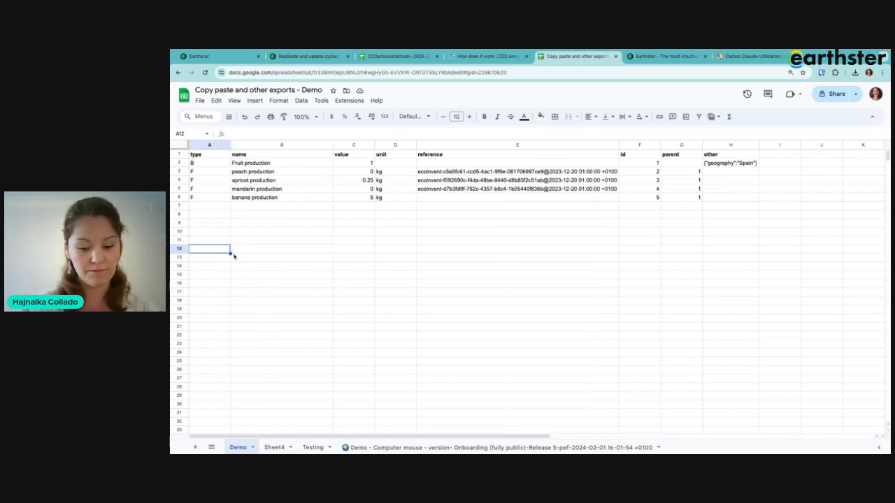
left_click(267, 304)
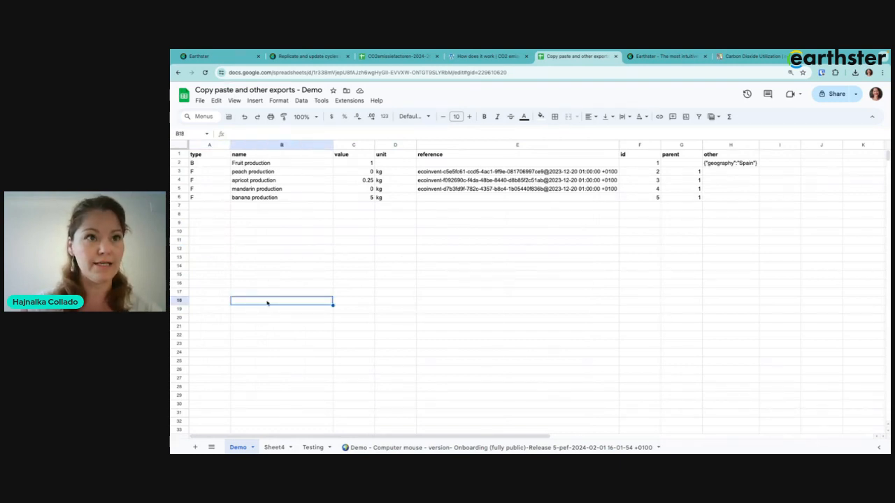
key("ctrl+v")
scroll(304, 333, "down", 1)
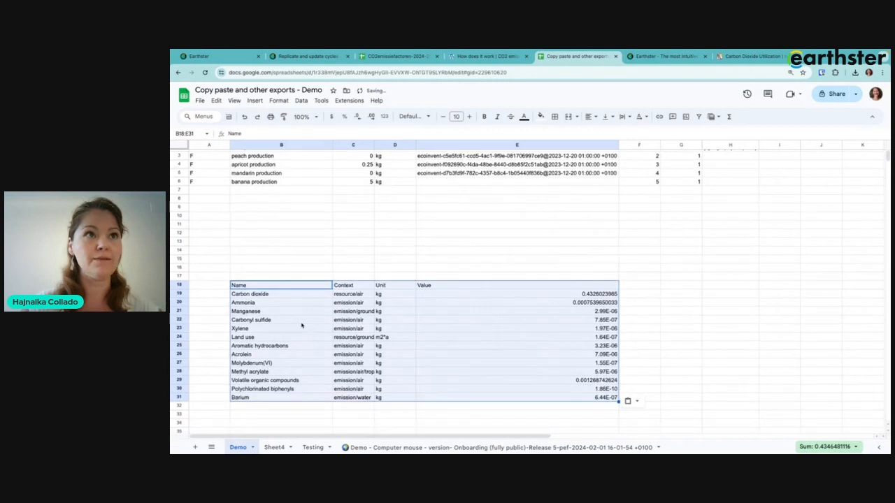
scroll(301, 324, "up", 1)
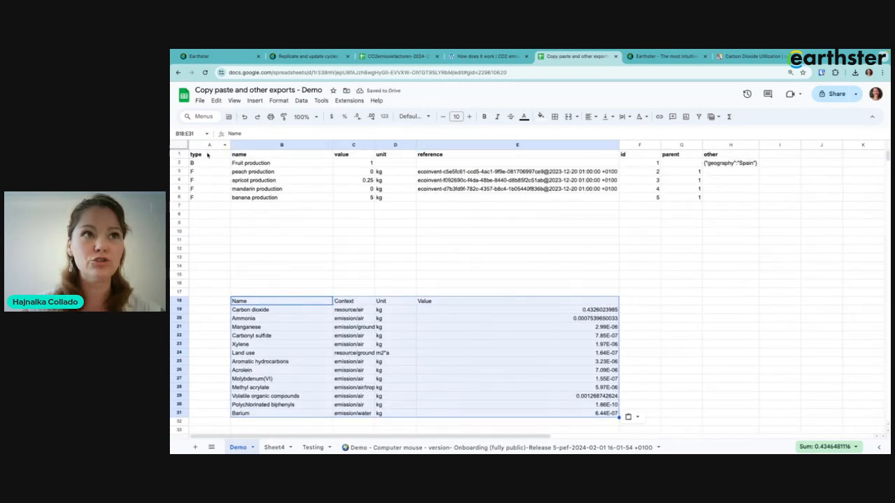
Copy the header and Fruit production bundle rows (A1:H2) and paste them at A11.
left_click_drag(207, 155, 731, 159)
left_click(732, 200)
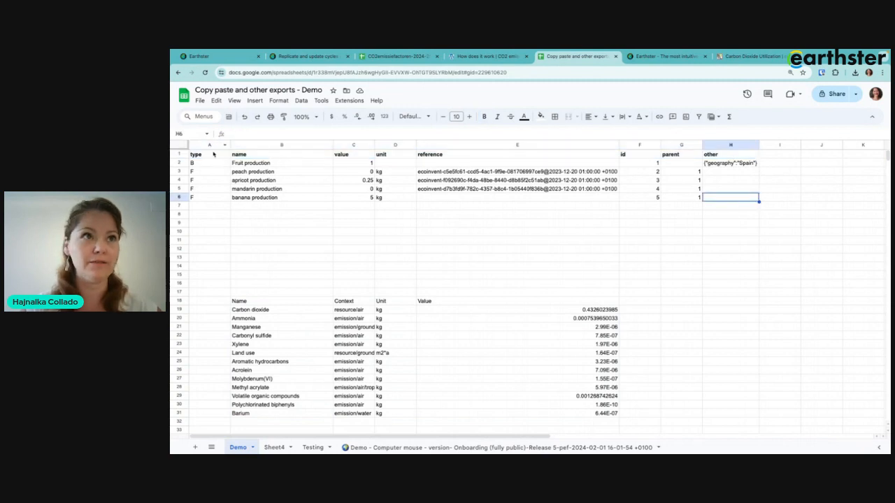
left_click_drag(213, 155, 734, 163)
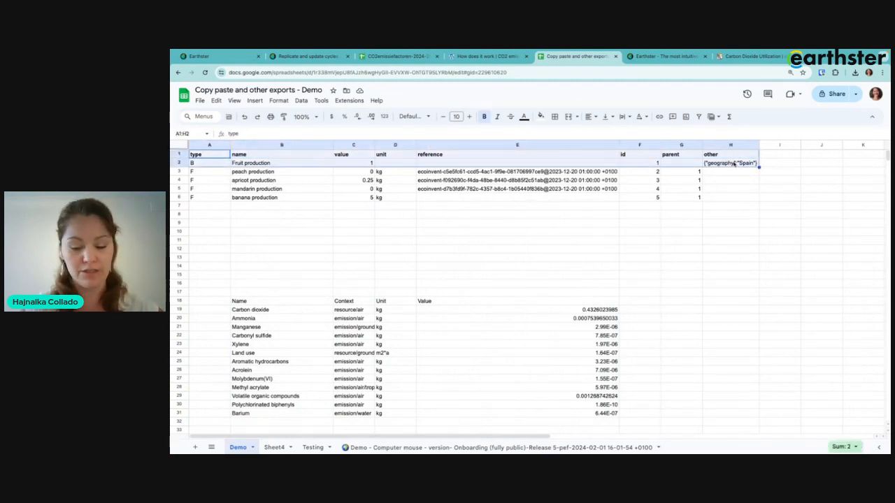
key("ctrl+c")
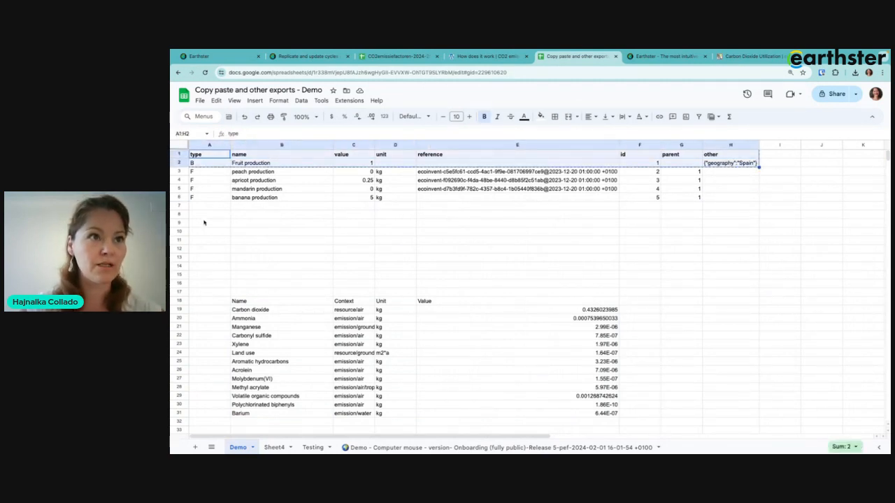
left_click(204, 241)
key("ctrl+v")
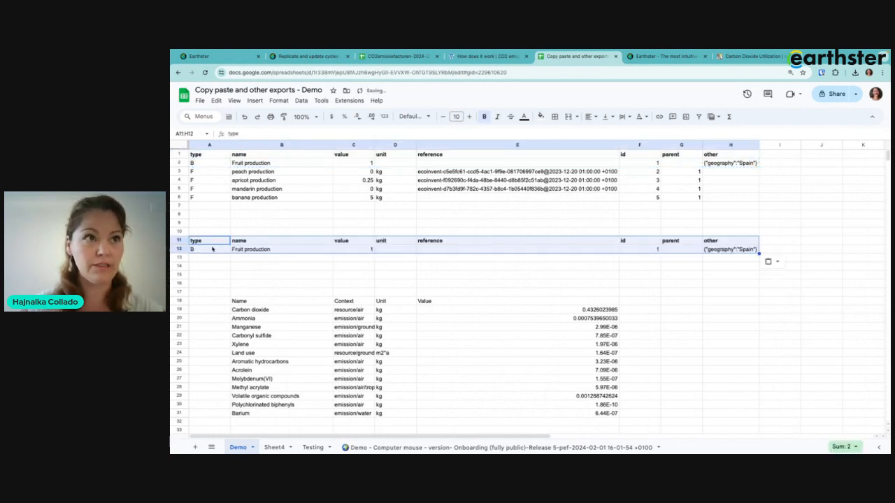
Rename the copied bundle in B12 as "Inventory import" and go through the row's remaining cells.
left_click(199, 252)
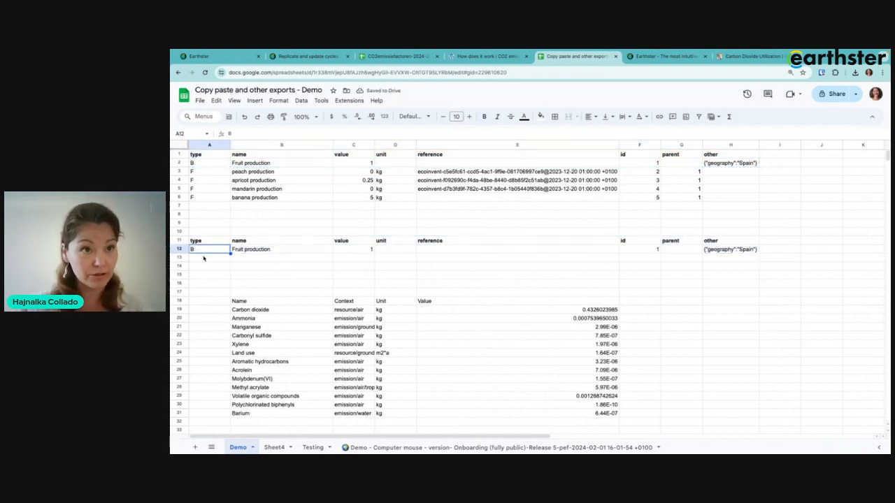
left_click(245, 253)
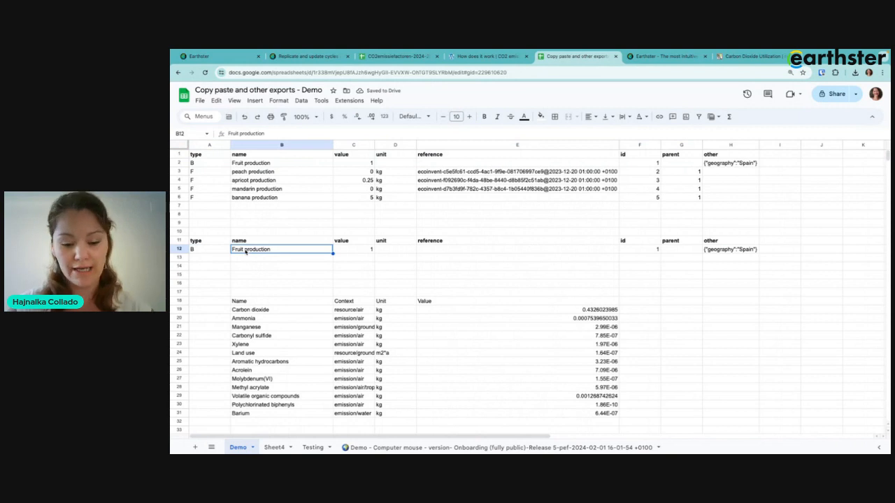
type("Inventory")
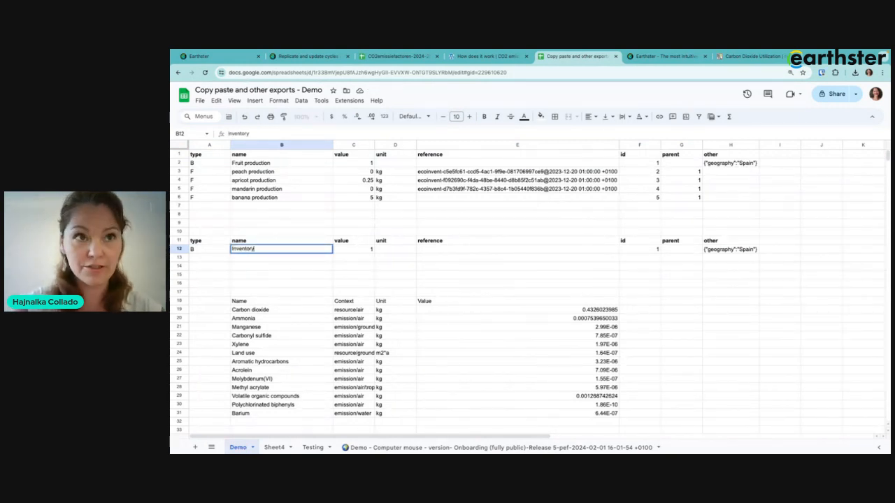
type(" import")
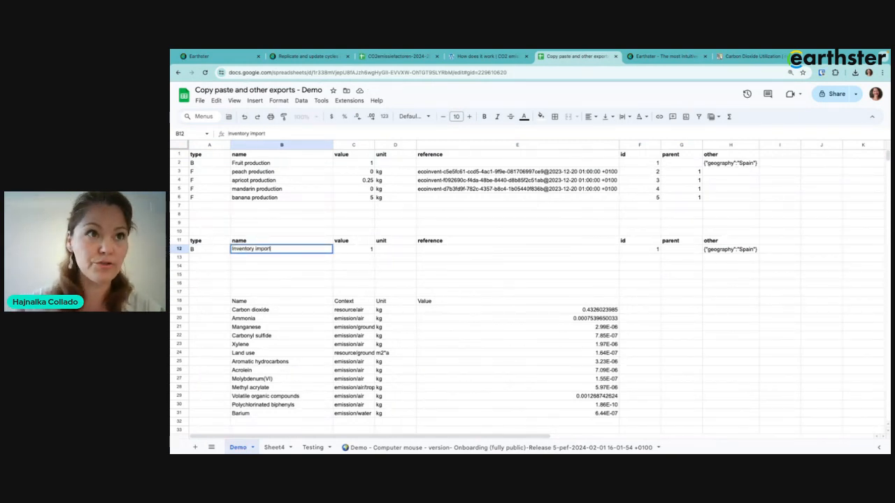
key("Return")
key("Up")
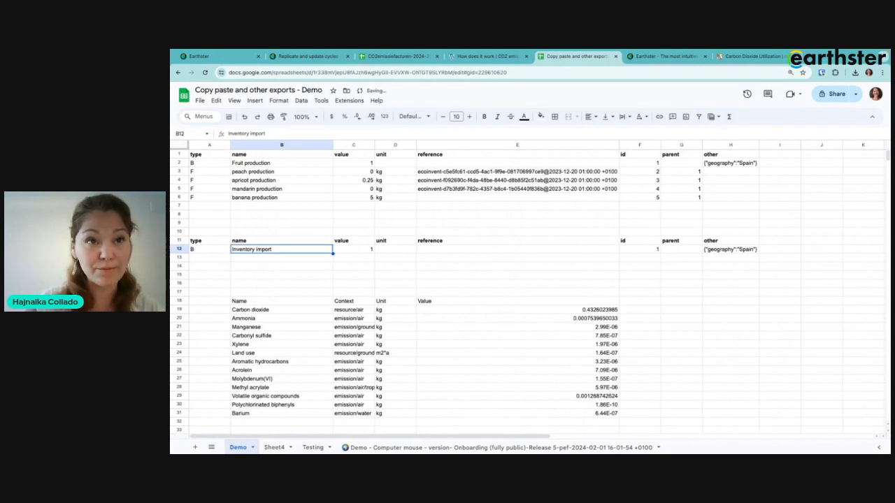
key("Right")
key("Right")
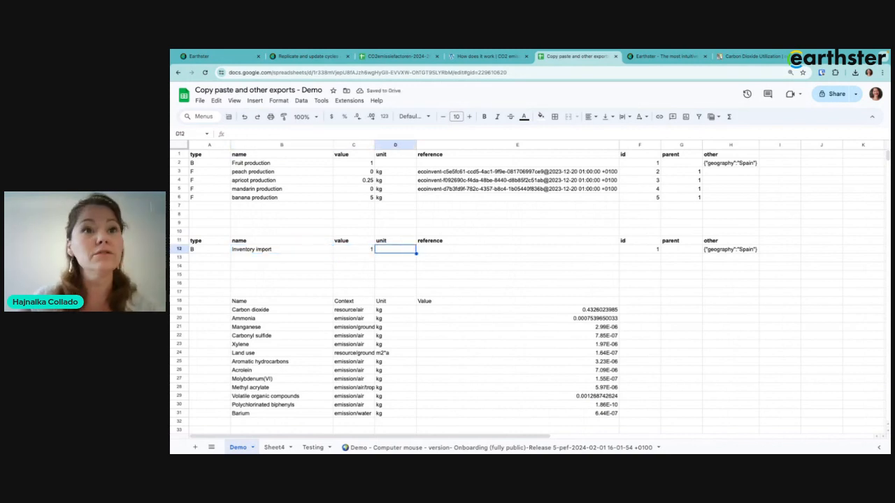
key("Right")
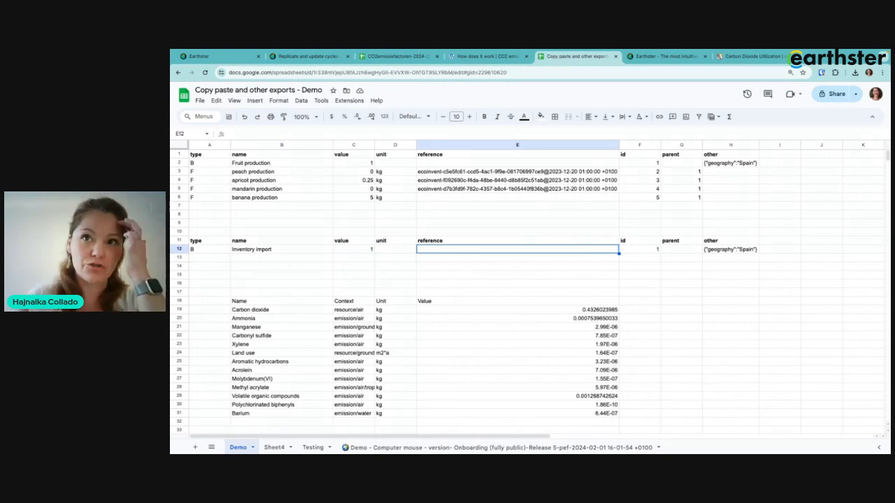
left_click(641, 253)
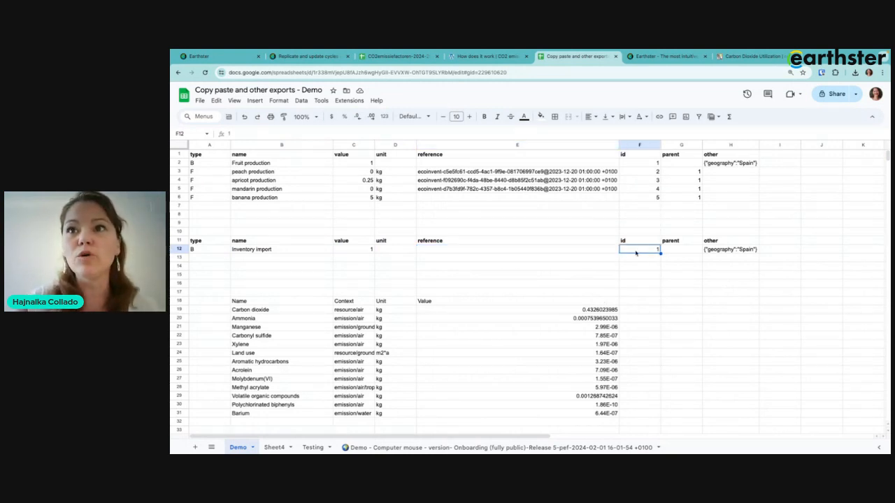
left_click(729, 250)
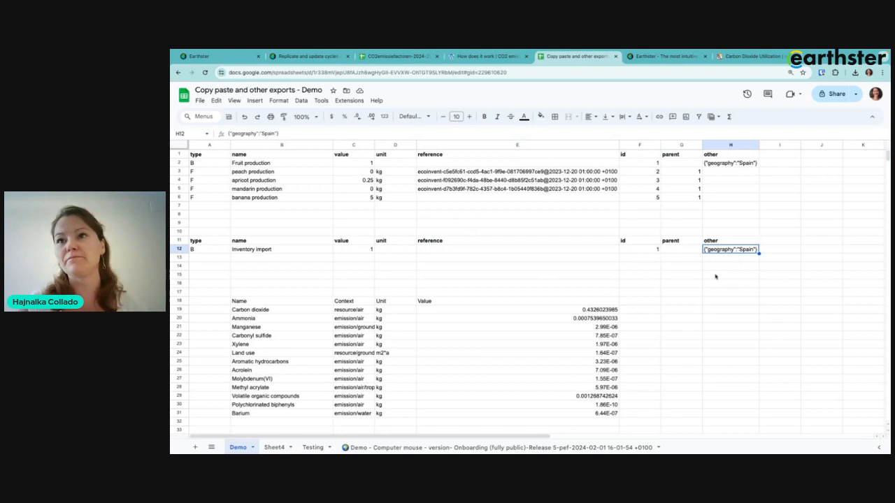
Move the pasted inventory block, headers included, down so that it starts at B29.
scroll(353, 314, "down", 1)
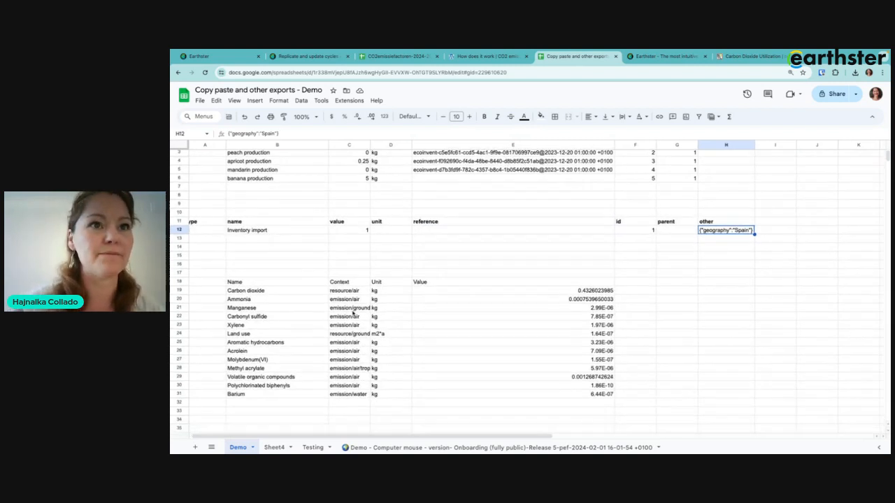
left_click(243, 287)
left_click(309, 312)
scroll(309, 313, "down", 2)
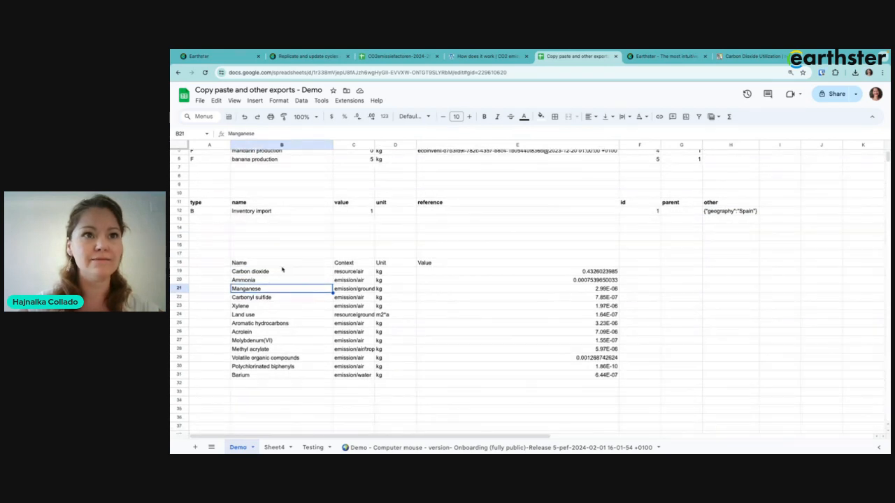
scroll(247, 267, "down", 3)
left_click_drag(239, 222, 537, 417)
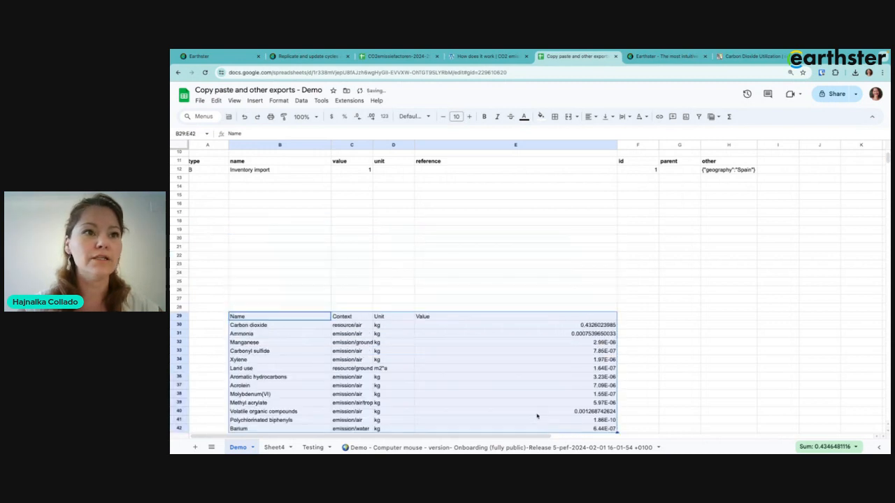
Move the substance names to B13:B25 and their values to C13:C25, beneath the Inventory import bundle.
scroll(363, 374, "down", 2)
left_click_drag(273, 300, 272, 403)
left_click_drag(288, 293, 285, 199)
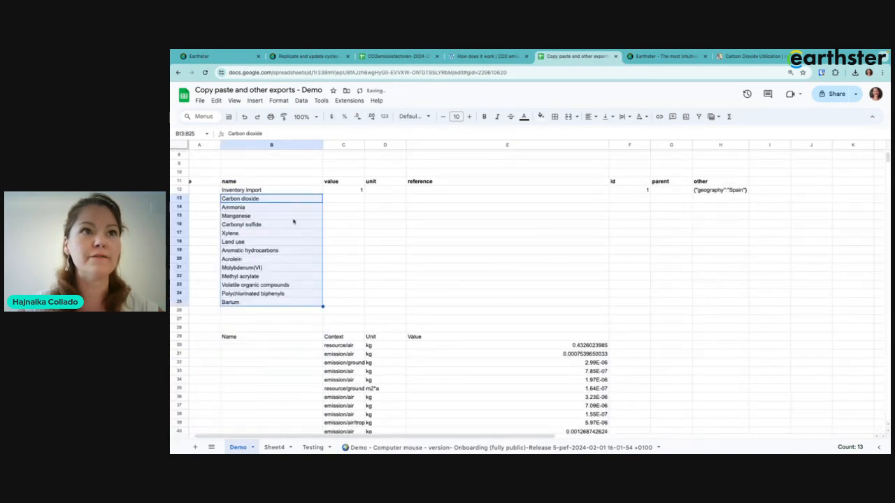
scroll(304, 253, "down", 3)
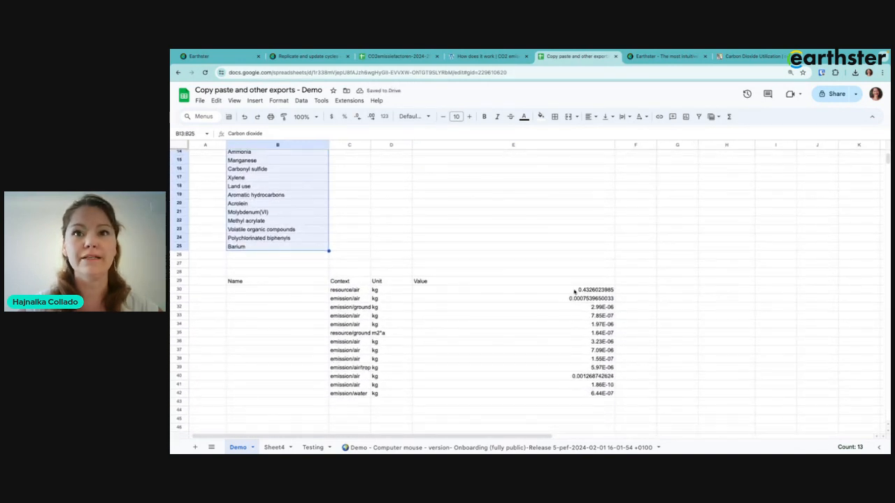
left_click_drag(574, 289, 571, 394)
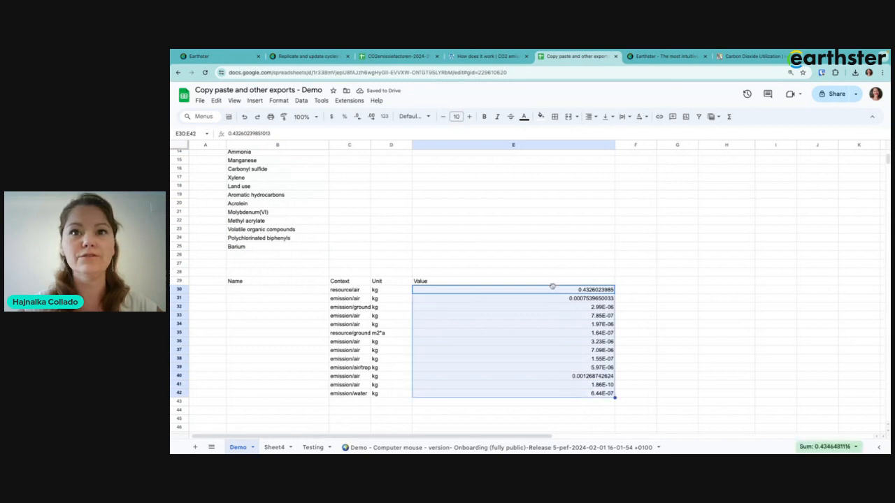
left_click_drag(551, 287, 371, 197)
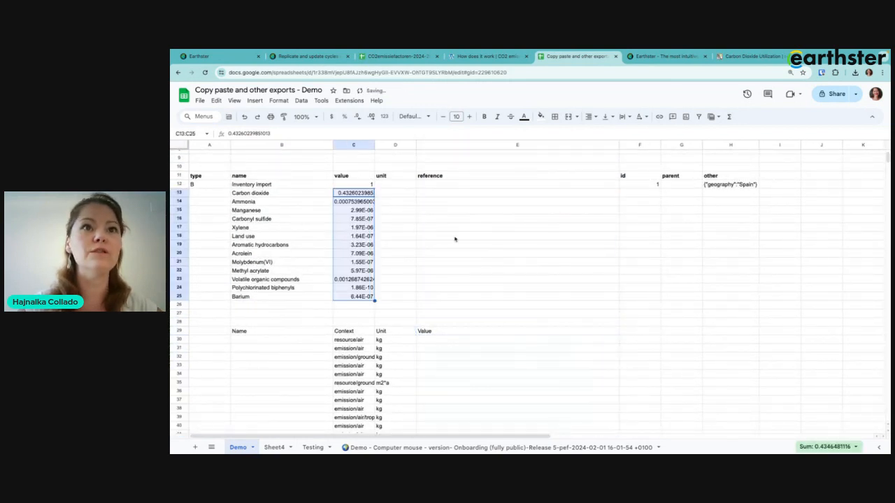
Move the inventory units to D13:D25 and the context entries to I13:I25, beside the "other" column.
scroll(456, 239, "down", 3)
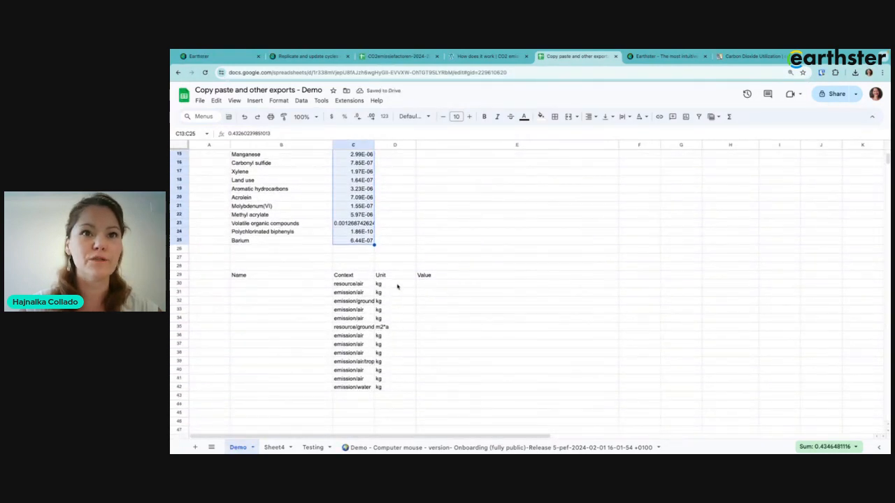
left_click_drag(397, 284, 401, 388)
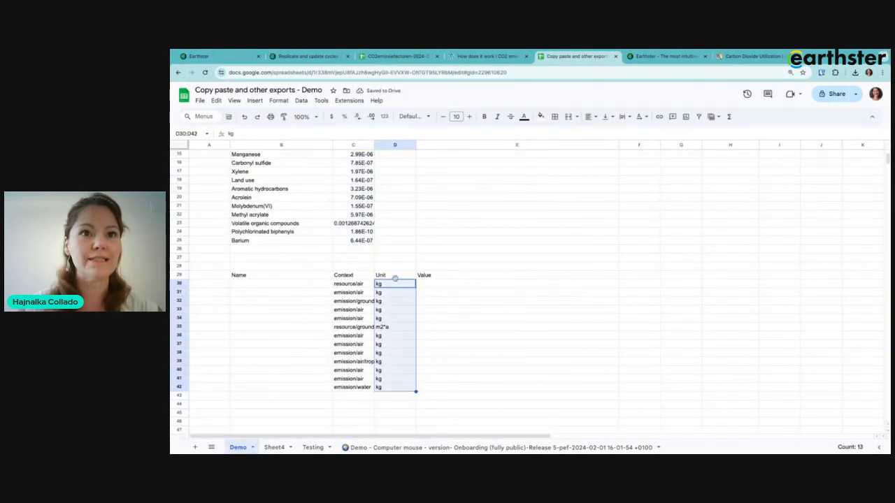
left_click_drag(394, 281, 393, 204)
scroll(393, 212, "up", 3)
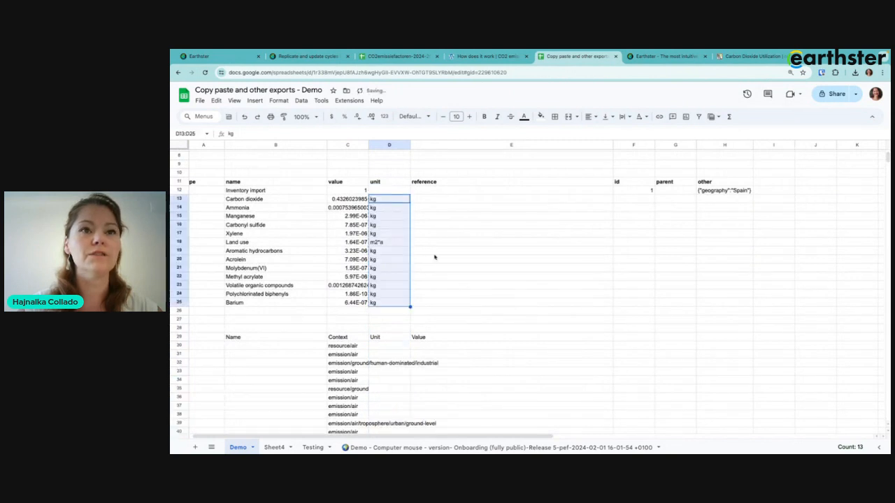
scroll(471, 228, "down", 3)
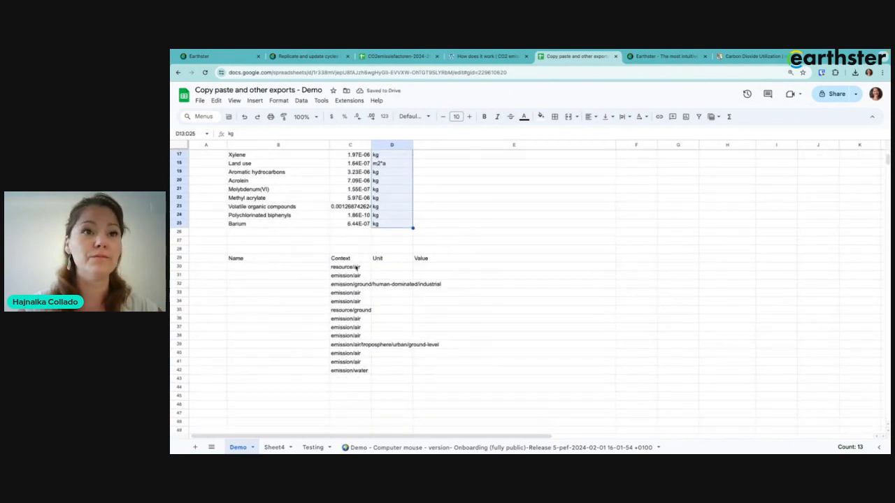
left_click_drag(356, 268, 355, 370)
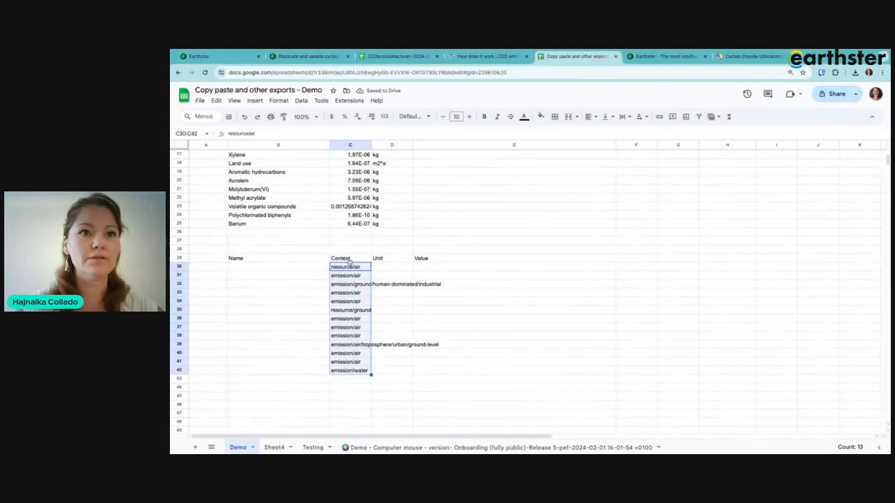
left_click_drag(350, 261, 765, 217)
left_click(674, 309)
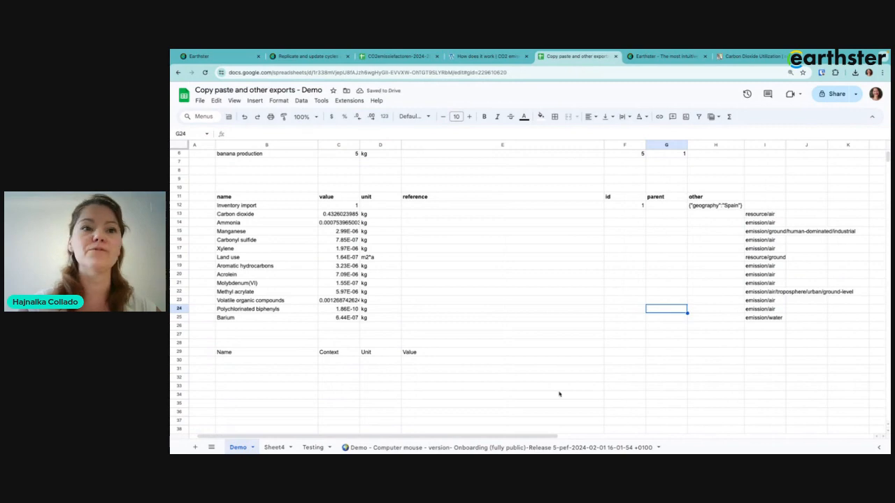
Narrow the reference column and delete the leftover Name, Context, Unit and Value headers in row 29.
scroll(559, 394, "down", 3)
scroll(529, 343, "up", 4)
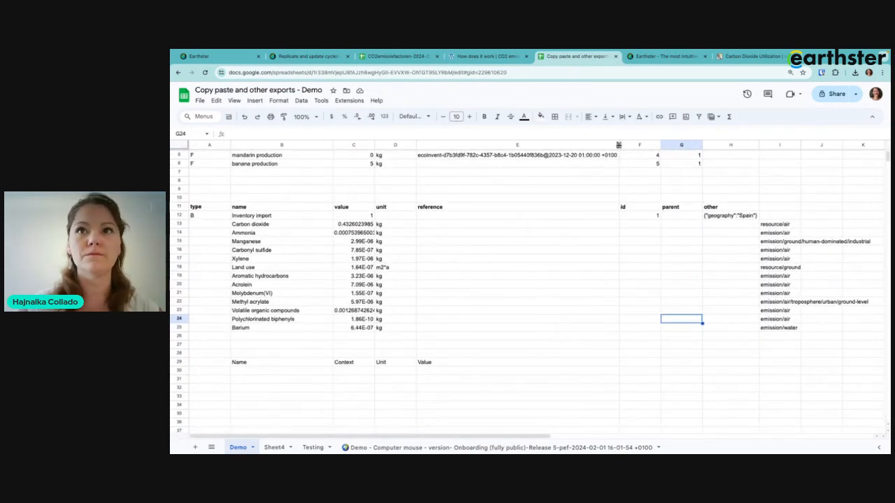
left_click_drag(619, 144, 527, 144)
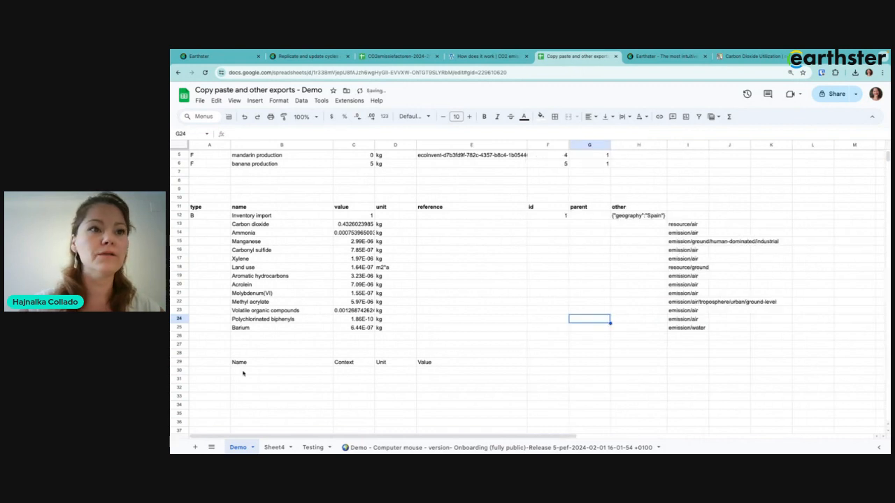
left_click(269, 363)
left_click_drag(268, 363, 455, 365)
key("Delete")
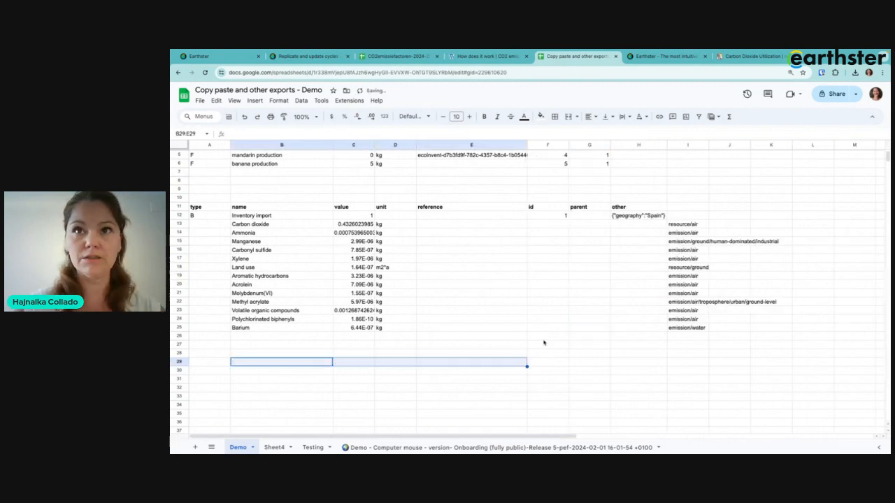
left_click(623, 323)
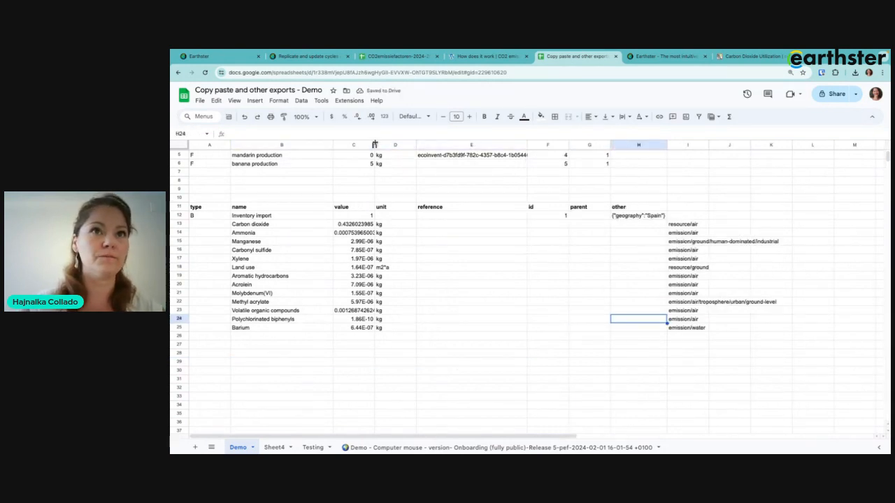
Fit the value column to its contents and mark every inventory row in A13:A25 as type E.
double_click(375, 144)
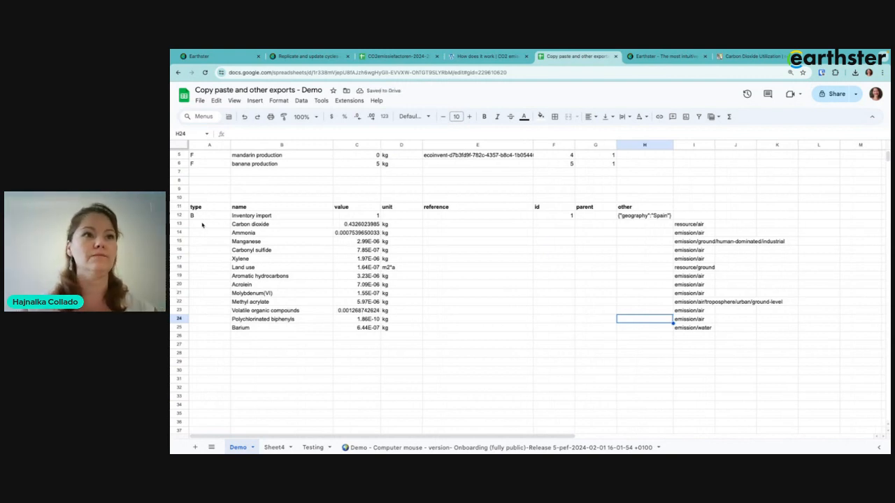
left_click(202, 224)
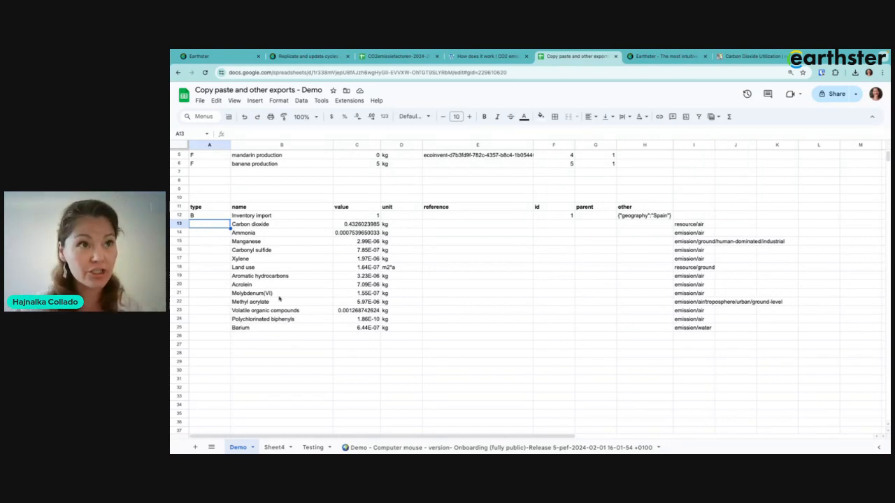
type("E")
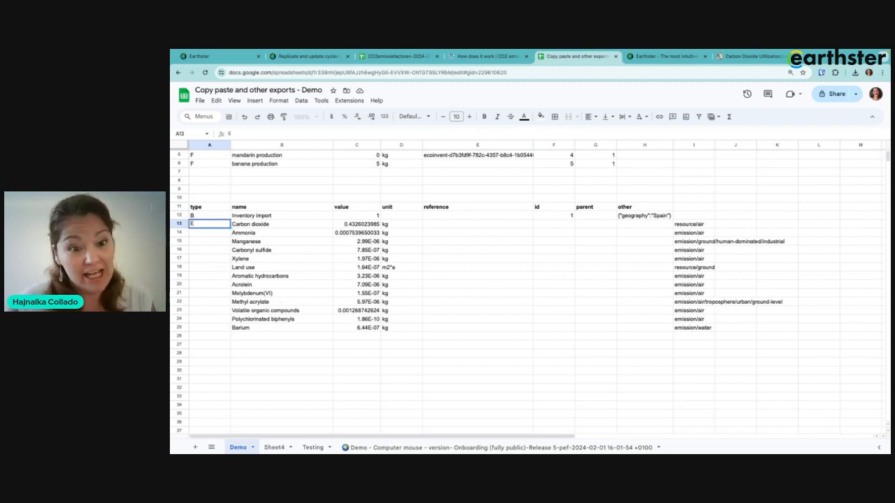
key("Return")
left_click(208, 224)
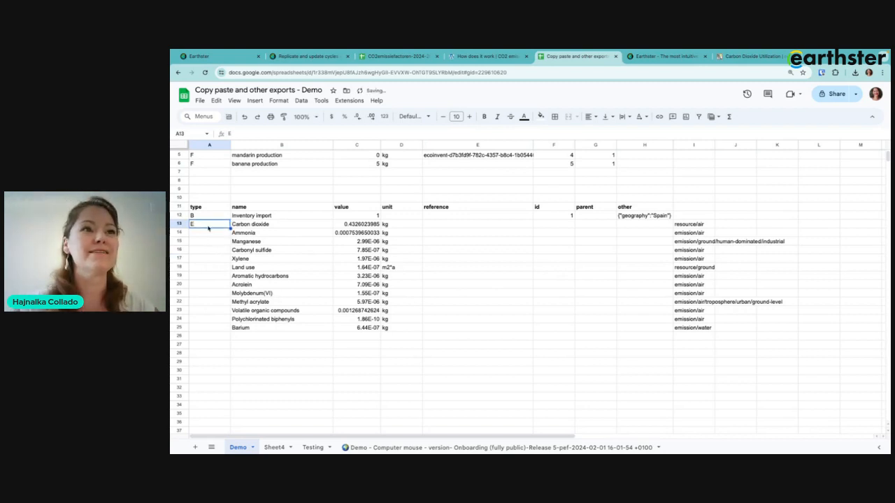
left_click_drag(230, 228, 229, 332)
left_click(439, 278)
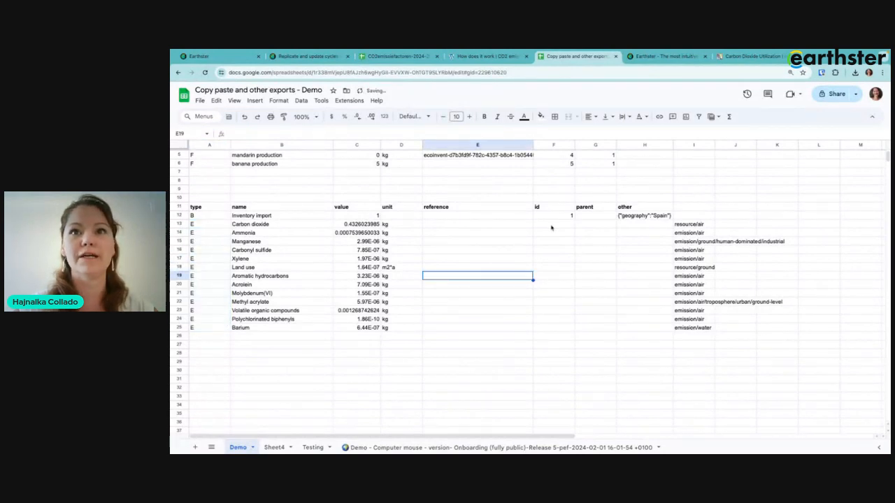
Number the inventory rows in the id column, entering 2 in F13 and continuing the series to 14 in F25.
left_click(554, 225)
type("2")
key("Return")
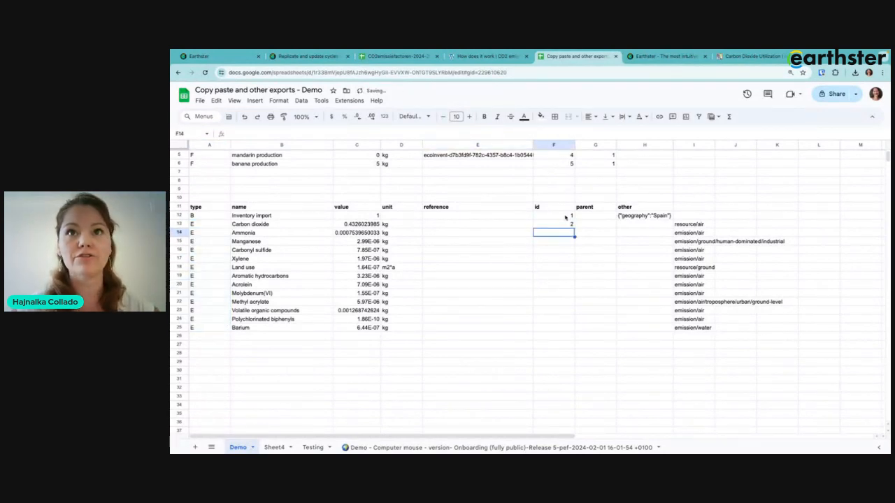
left_click_drag(565, 217, 572, 329)
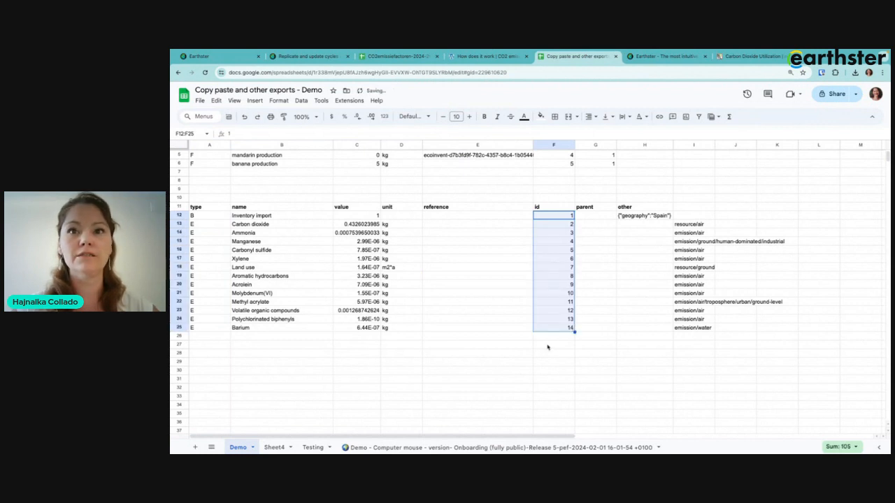
left_click(634, 305)
Enter 1 as the parent of every inventory row in G13:G25.
left_click(590, 225)
type("1")
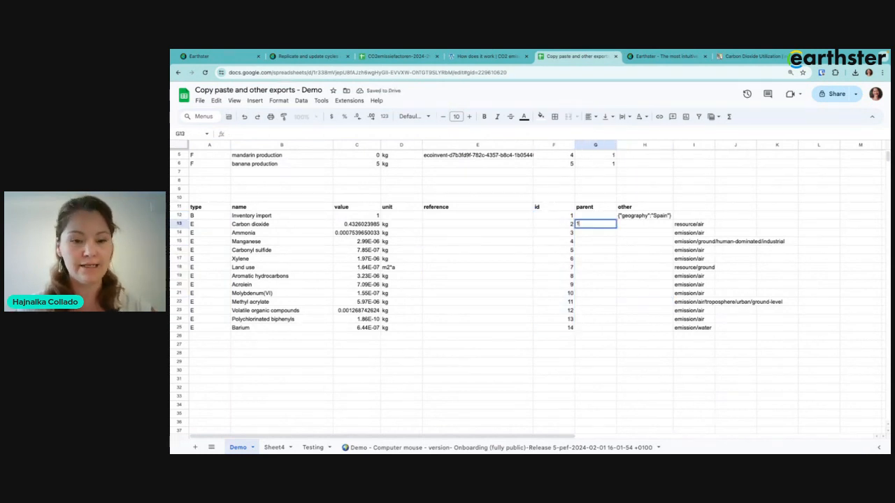
key("Return")
type("1")
key("Return")
left_click_drag(611, 225, 611, 329)
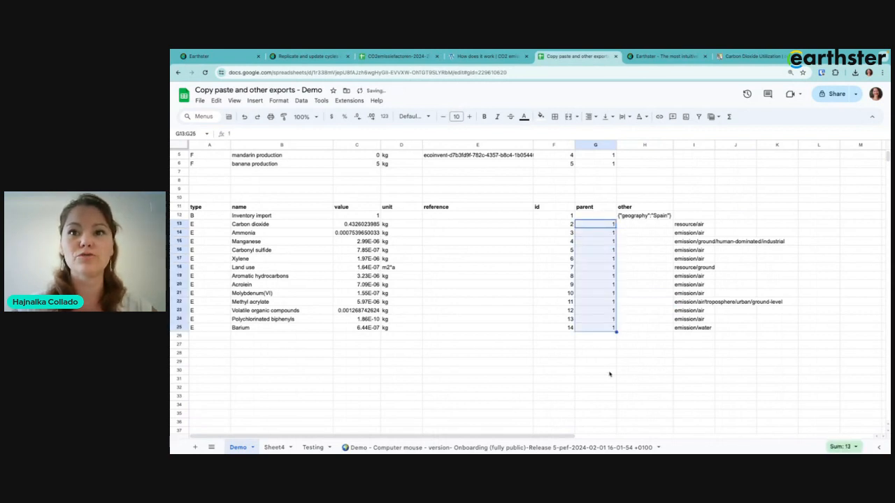
left_click(609, 372)
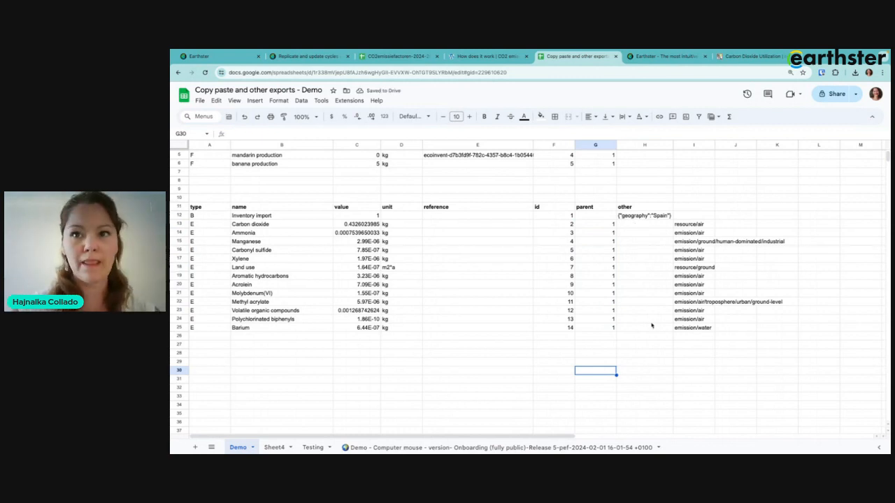
Copy the inventory table A11:H25, switch to Earthster and open the Production stage of the CO2 emission factor template.
left_click_drag(649, 330, 203, 207)
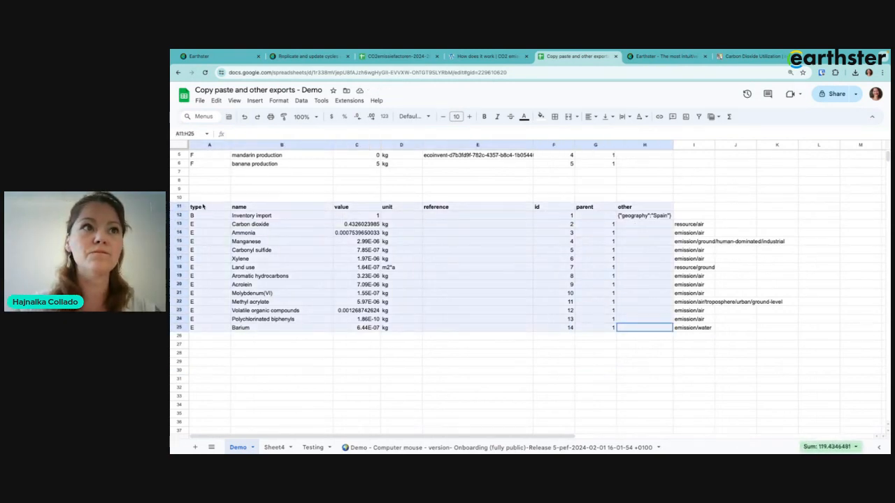
key("ctrl+c")
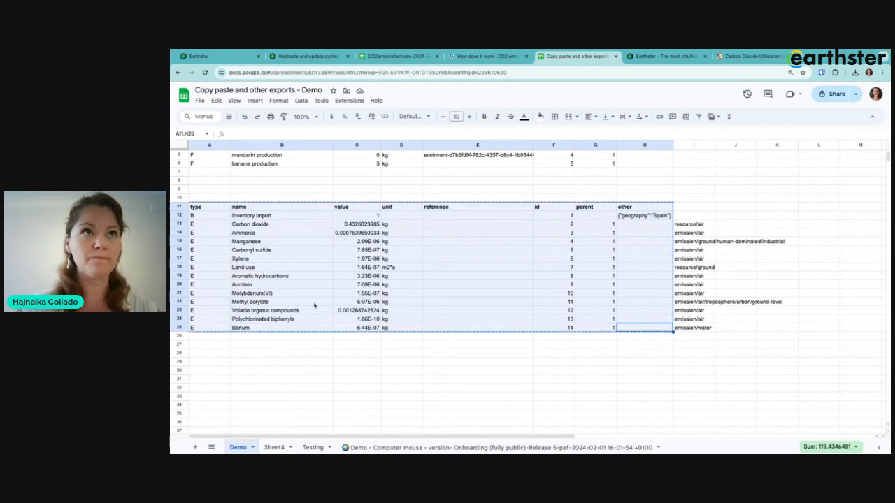
left_click(217, 56)
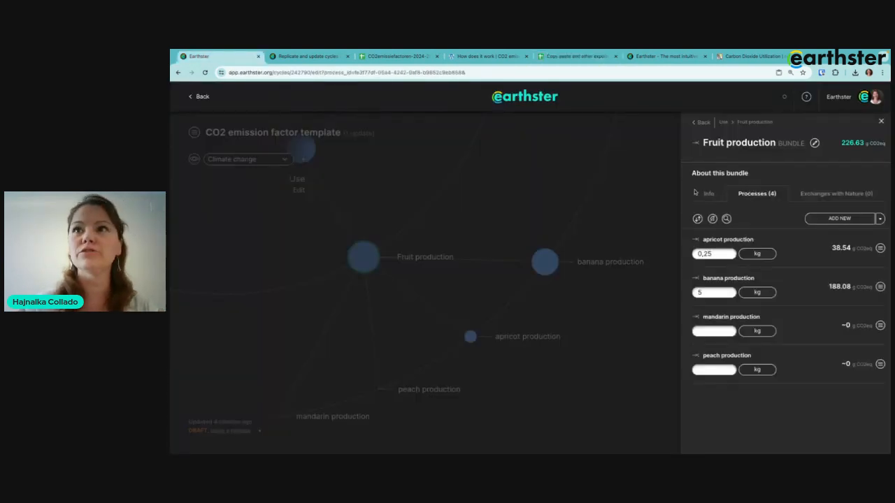
left_click(533, 236)
scroll(533, 237, "down", 3)
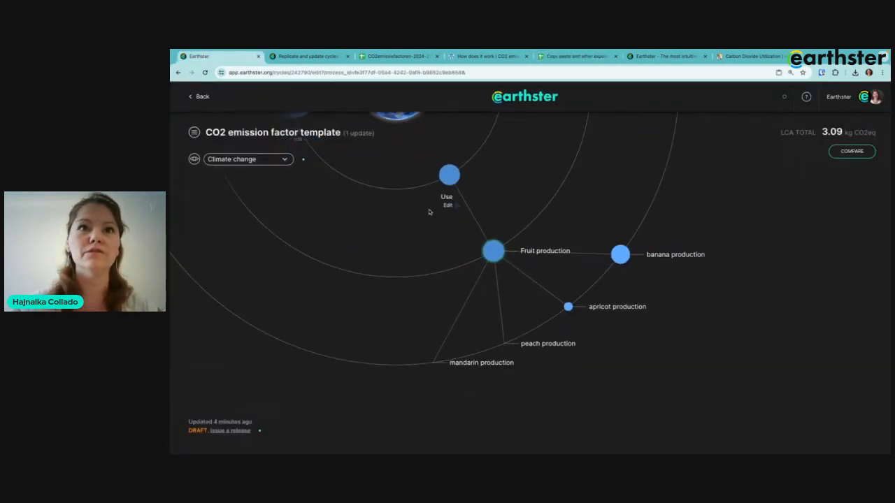
left_click_drag(430, 211, 509, 367)
mouse_move(366, 238)
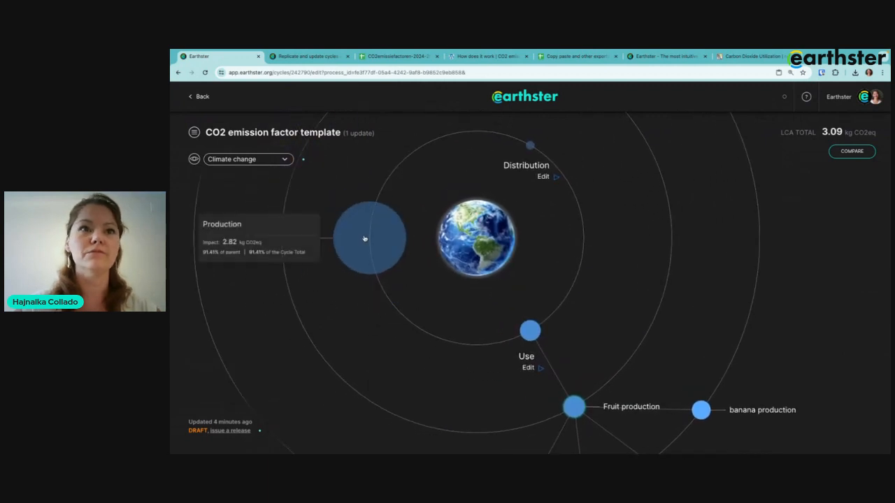
scroll(364, 239, "up", 3)
left_click(364, 239)
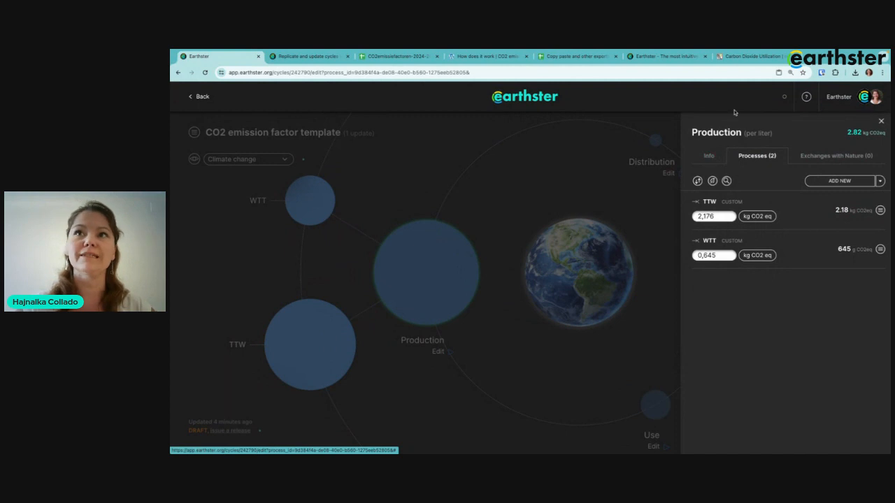
Paste the copied rows into the Production stage from its info section and review the Earthster data suggested for each exchange.
left_click(710, 162)
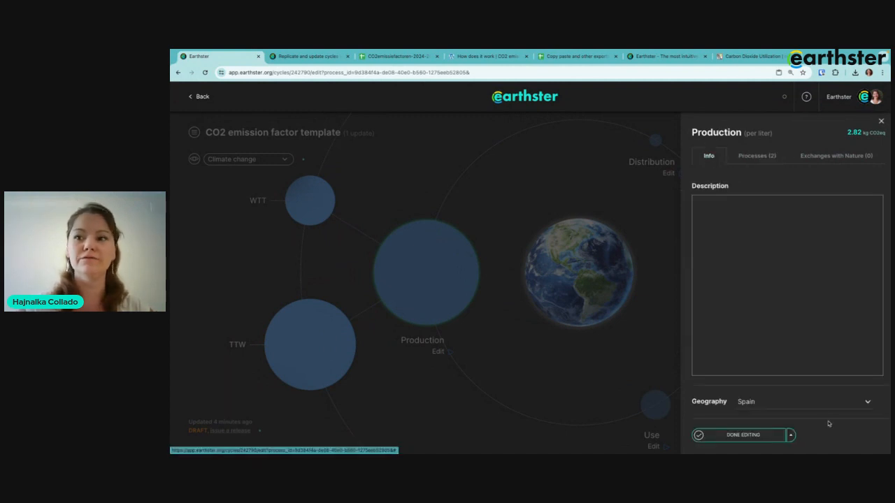
left_click(789, 435)
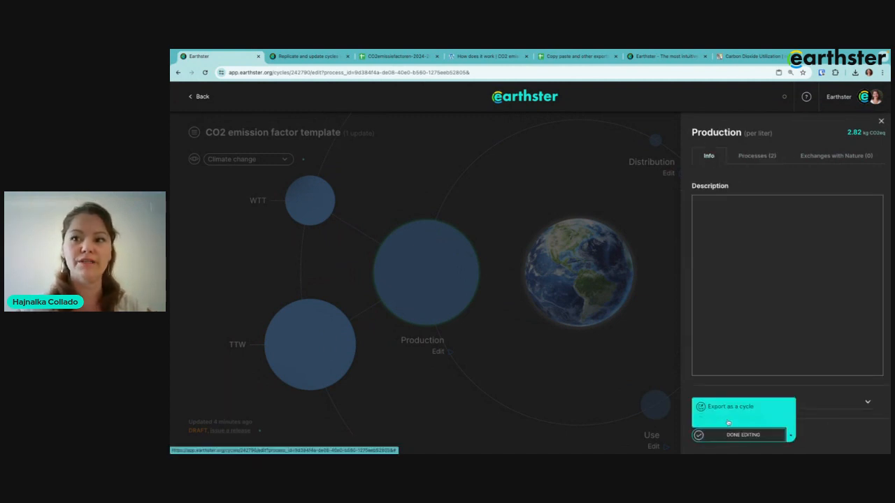
left_click(728, 422)
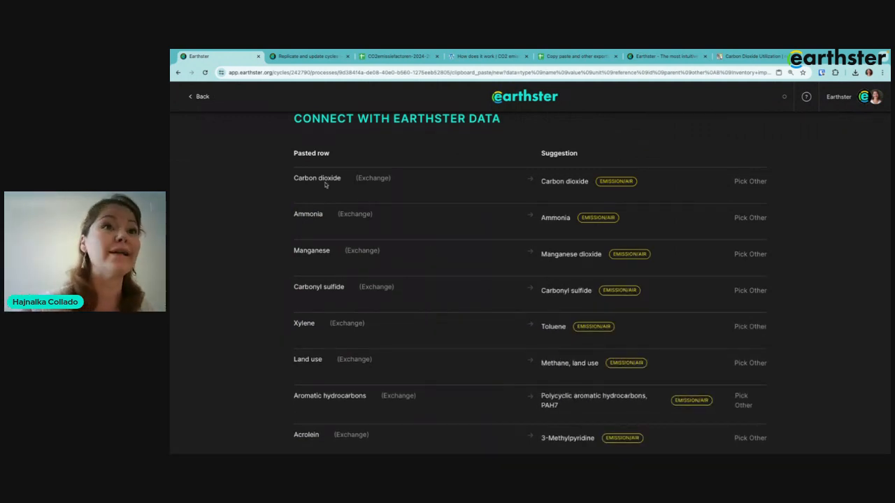
scroll(448, 323, "down", 1)
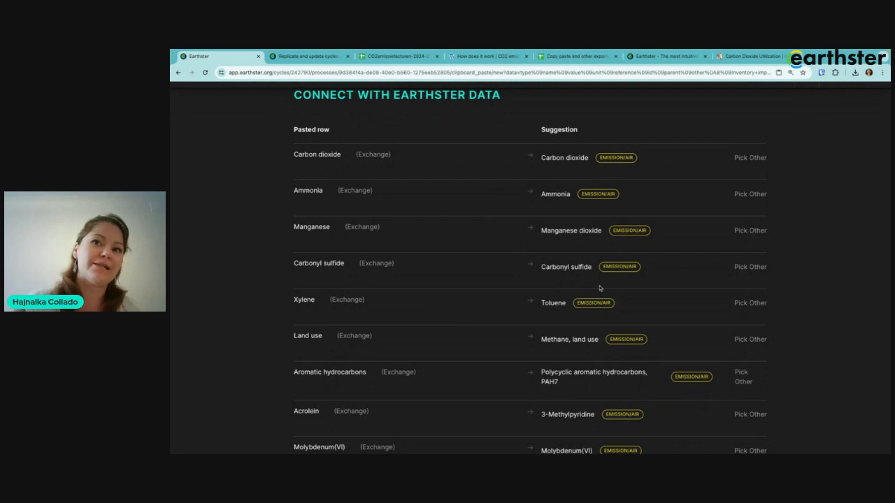
scroll(632, 407, "down", 2)
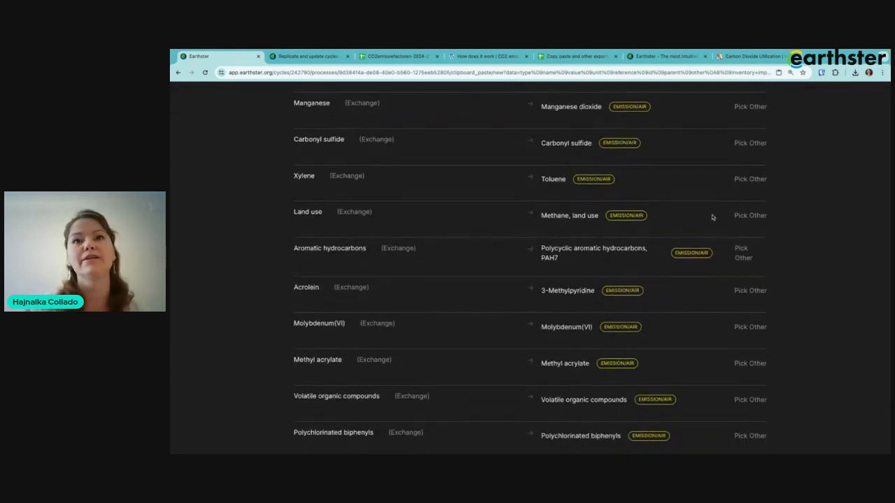
scroll(711, 215, "up", 3)
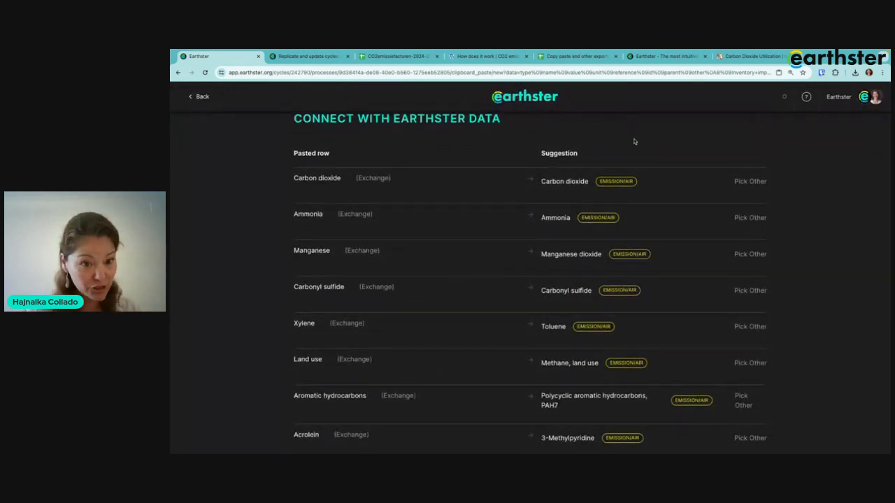
Return to the Demo spreadsheet, join name B13 and context I13 with the delimiter " @ " in J13, and autofill the formula down to J25.
left_click(561, 57)
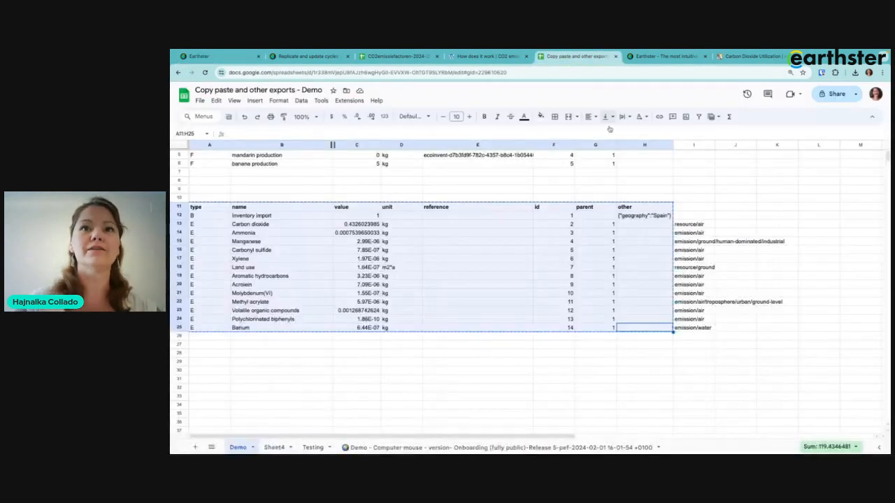
left_click(521, 275)
scroll(541, 389, "down", 1)
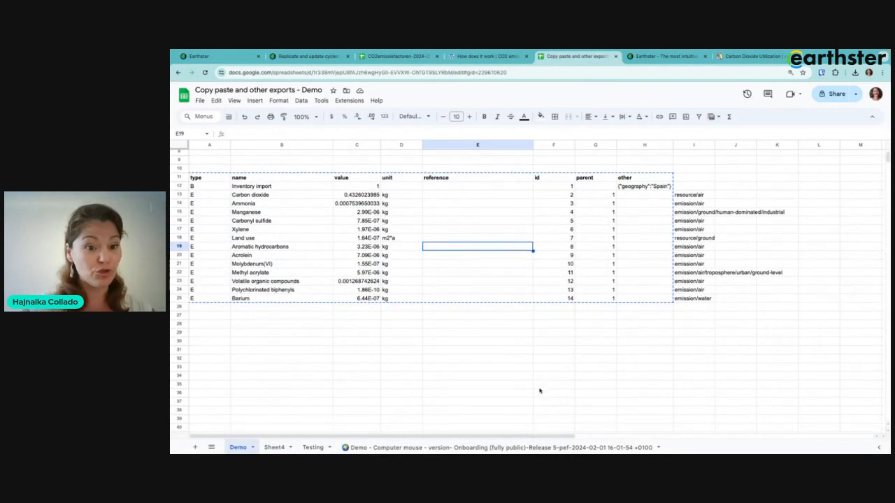
scroll(546, 361, "up", 1)
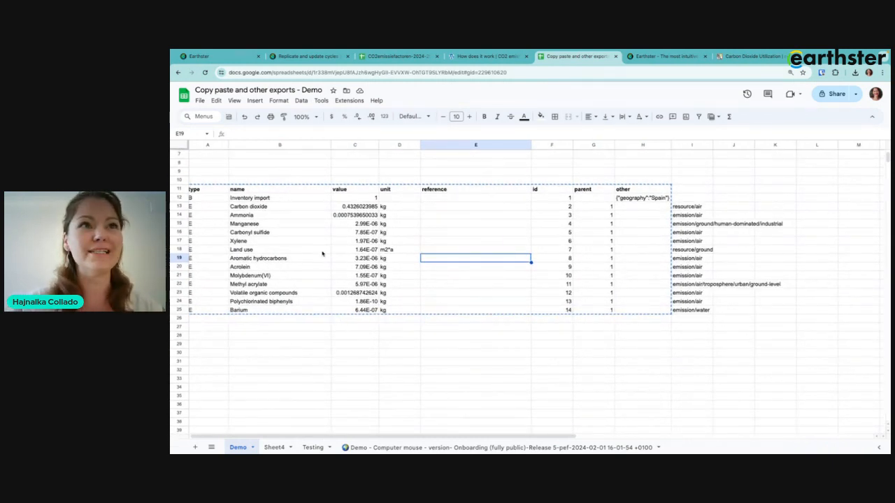
left_click(733, 199)
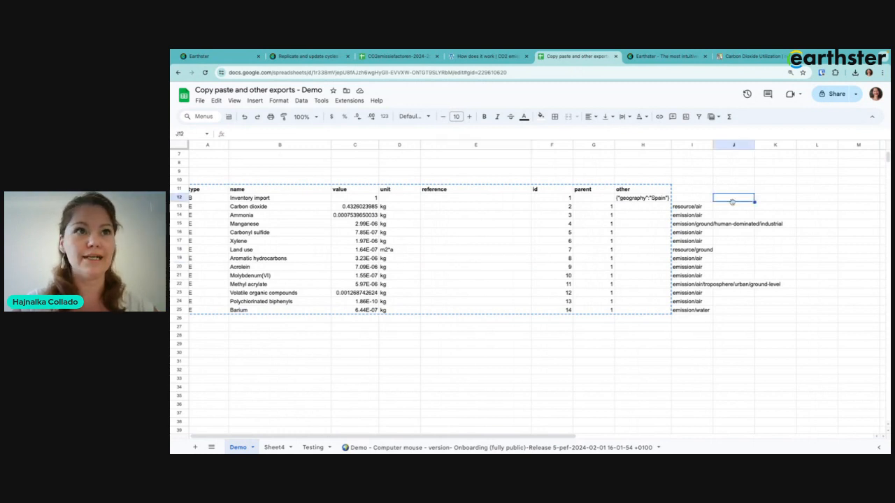
left_click(732, 206)
type("=")
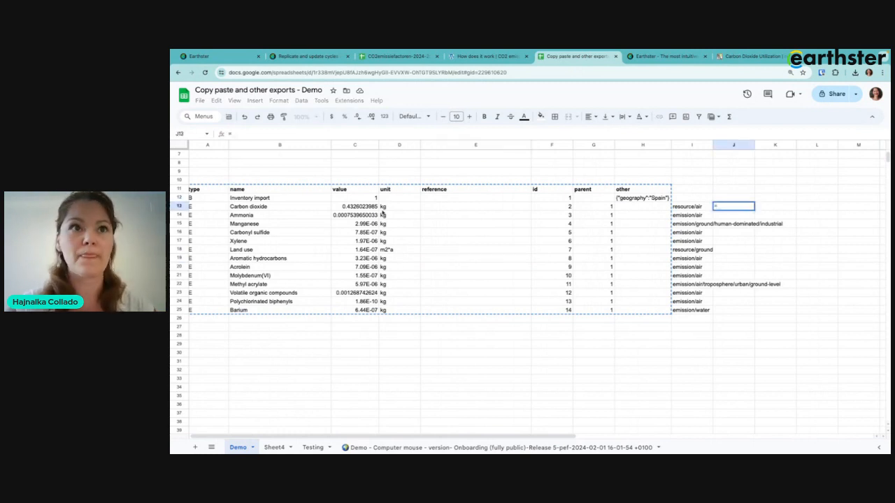
type("JOIN")
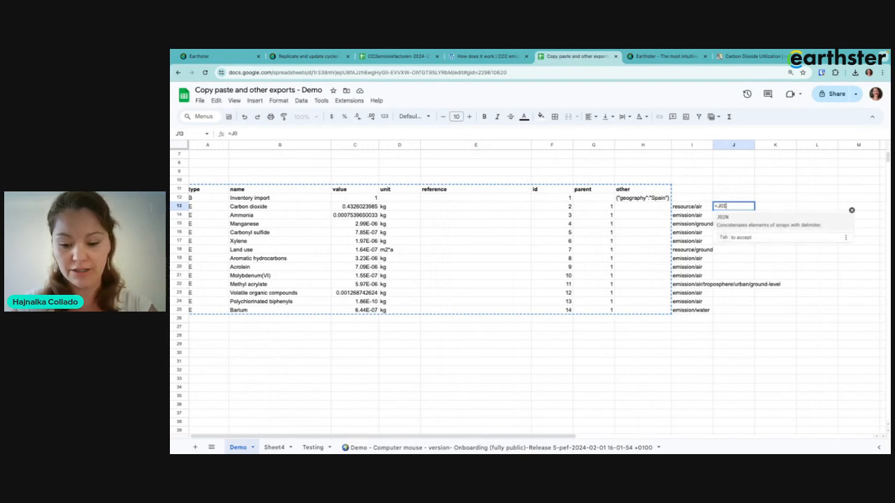
type("(")
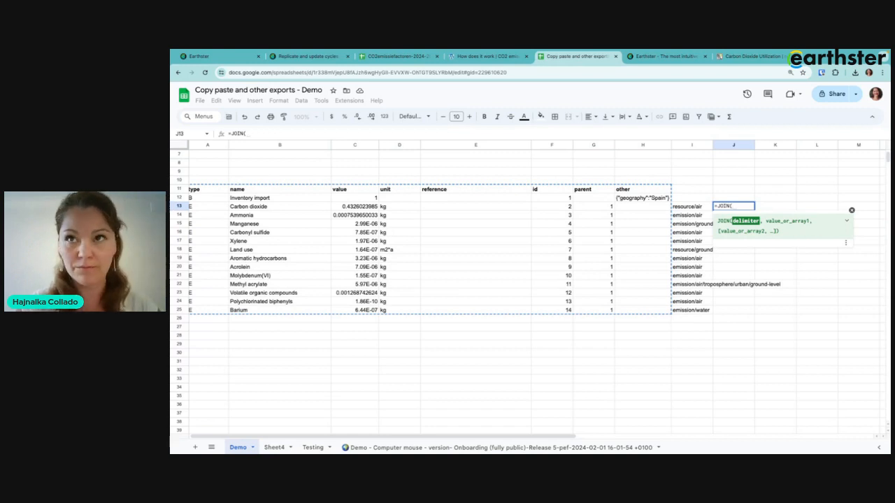
type("\"")
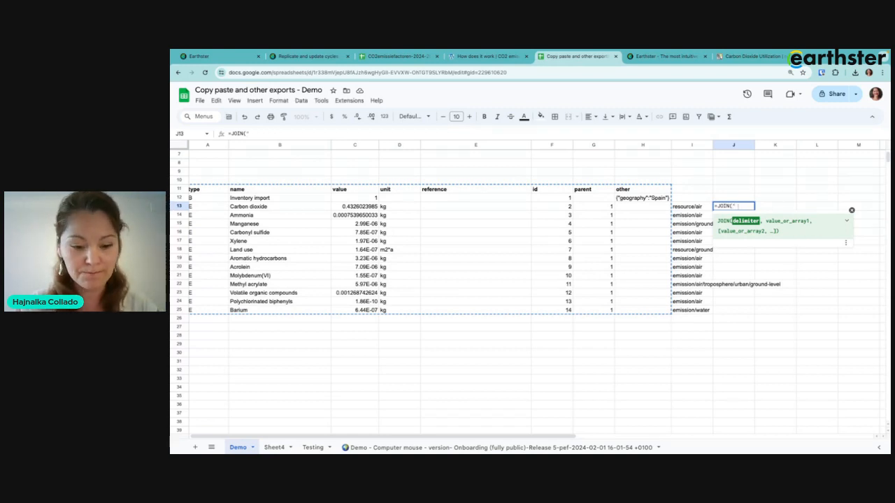
type(" {")
key("BackSpace")
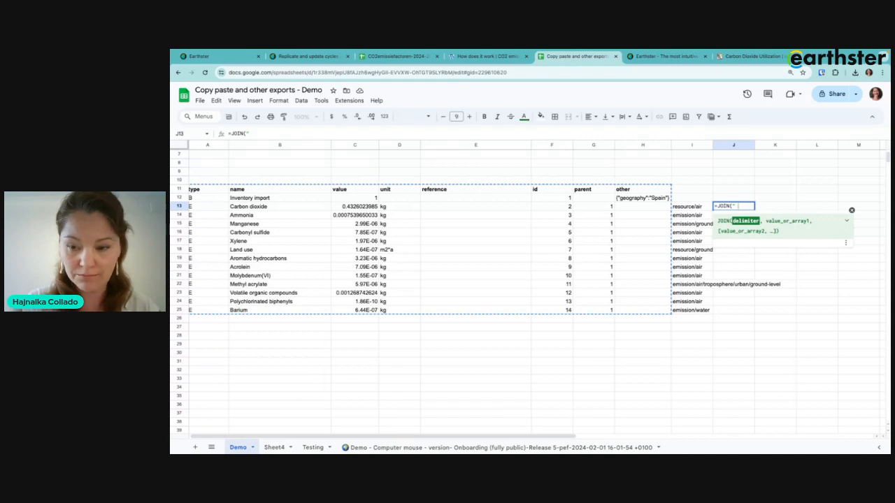
type("@ \"")
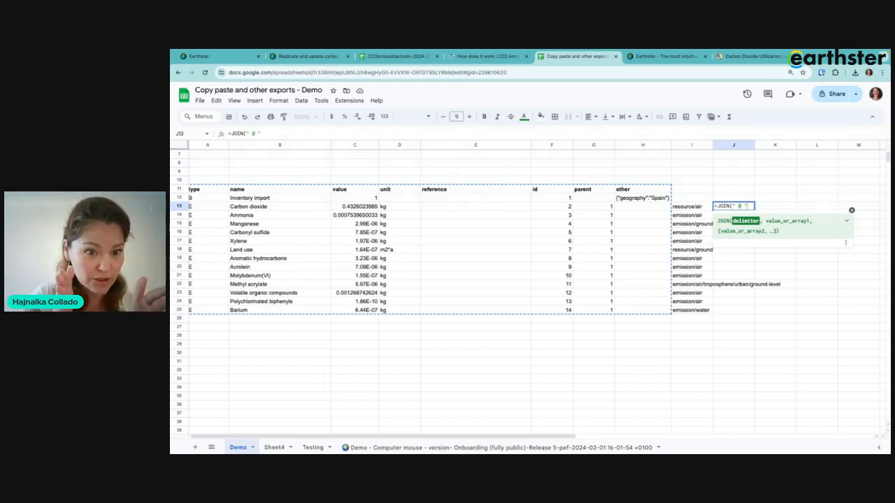
type(",")
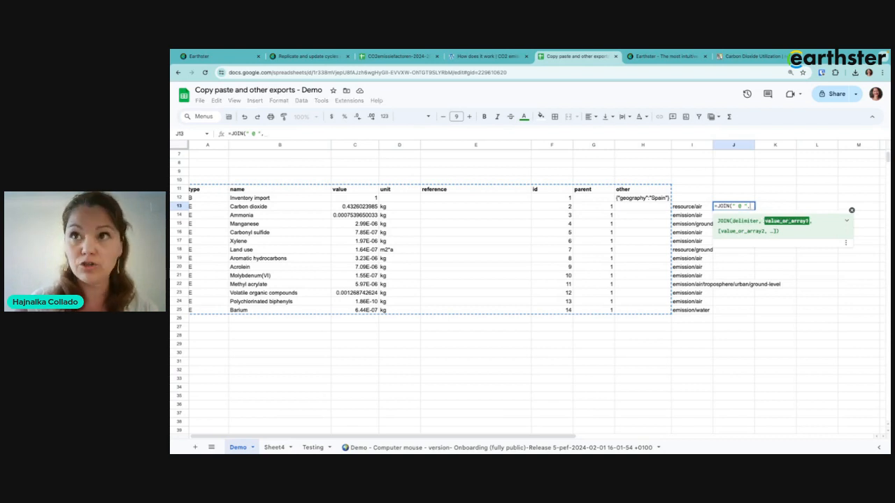
left_click(258, 209)
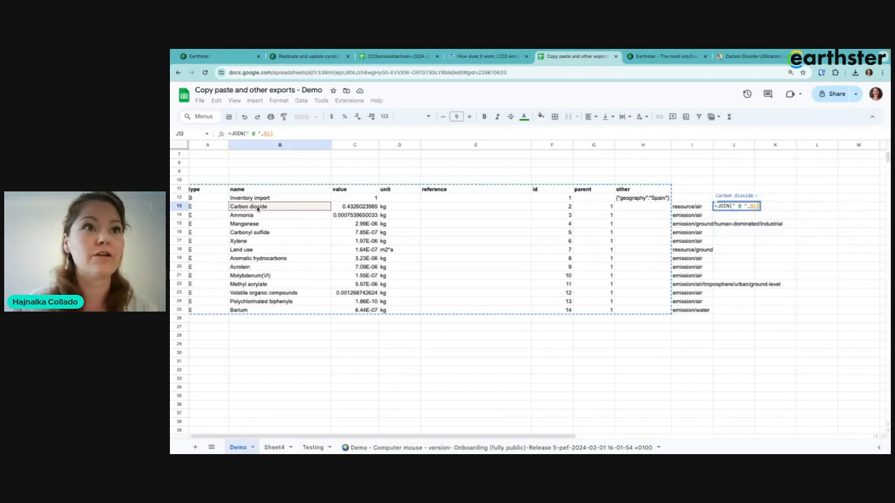
type(",")
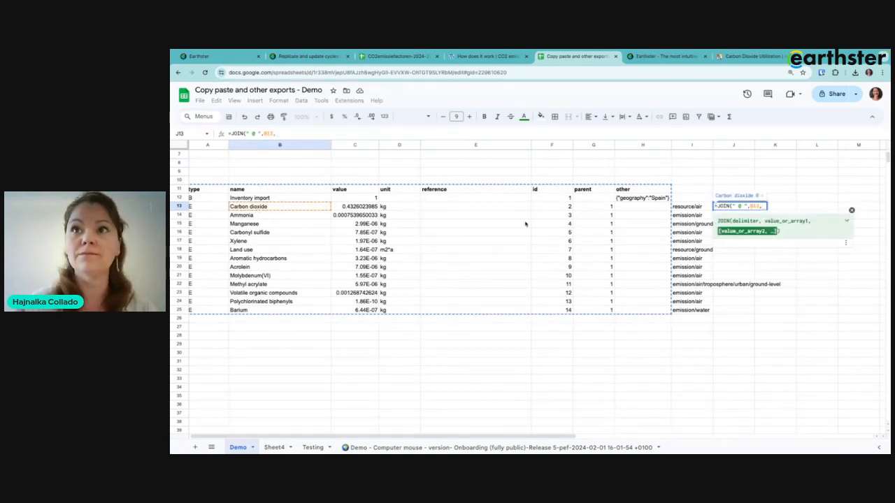
left_click(702, 208)
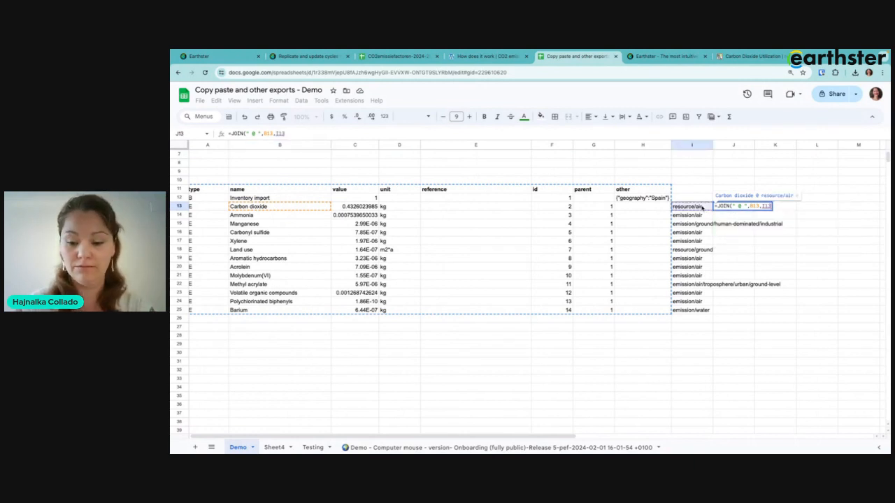
type(")")
key("Return")
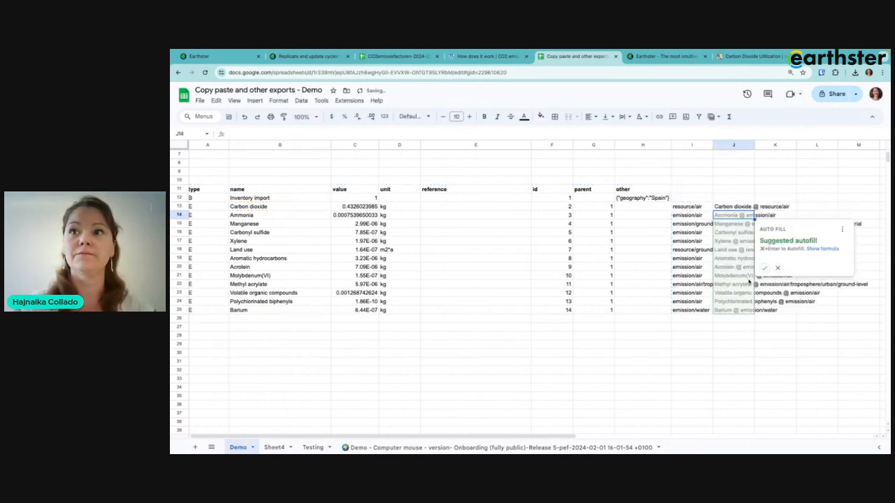
left_click(764, 270)
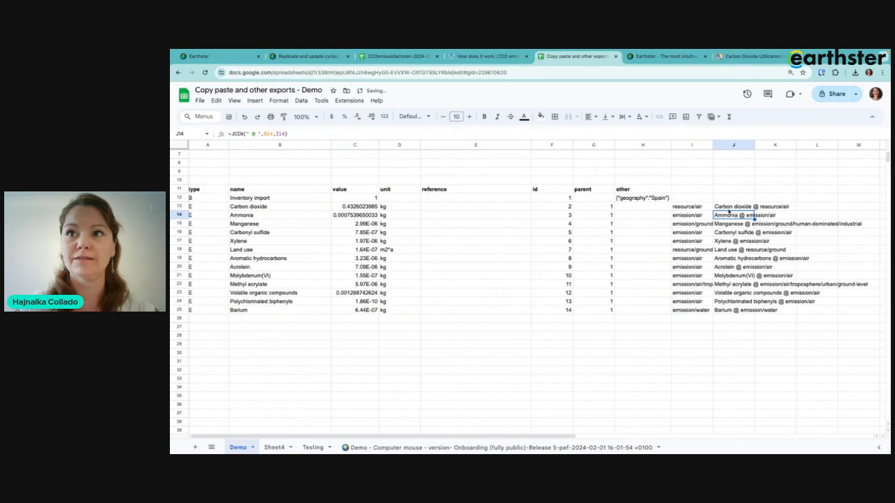
Copy the joined names in J13:J25 and paste them as values only over the substance names in B13:B25.
left_click_drag(729, 210, 735, 313)
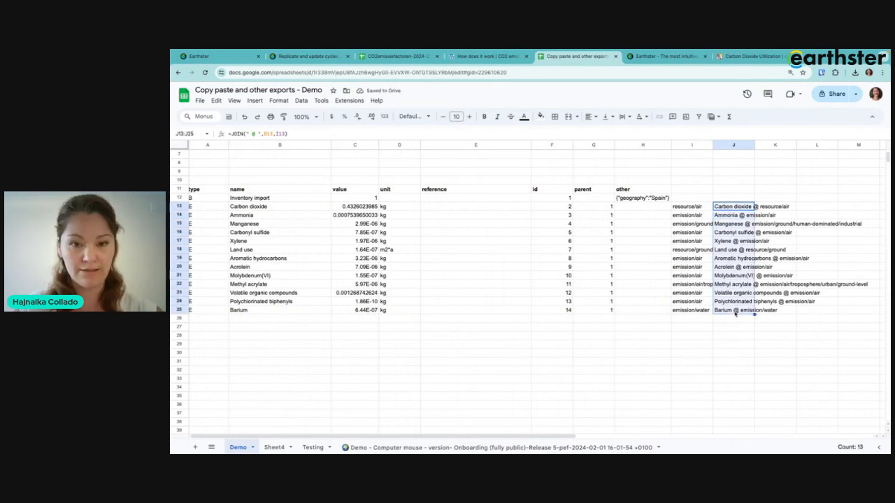
key("ctrl+c")
left_click(595, 406)
left_click(292, 208)
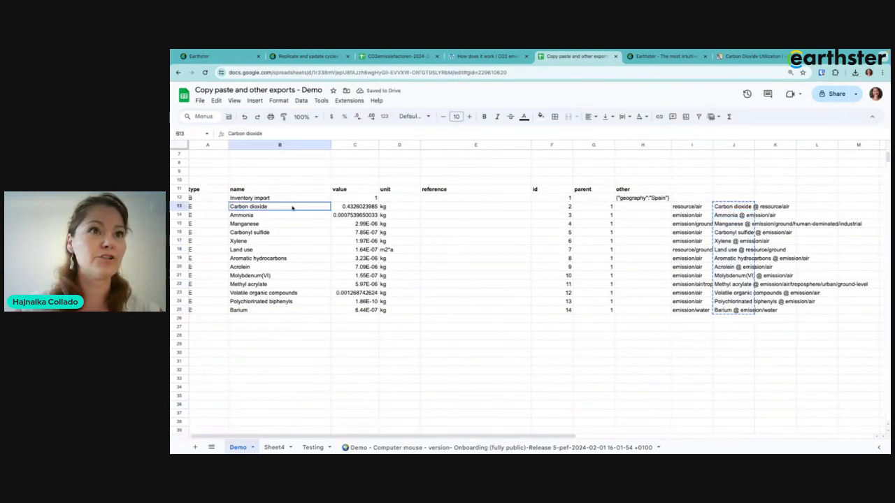
left_click_drag(292, 208, 288, 312)
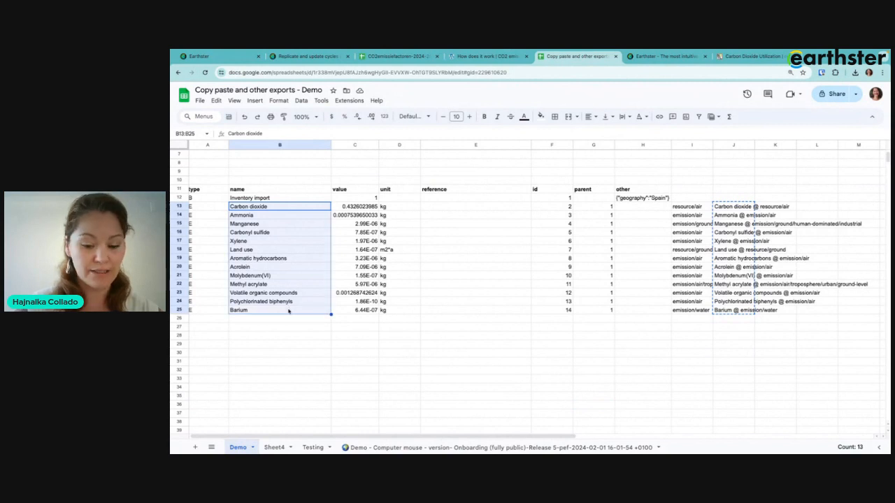
left_click(217, 100)
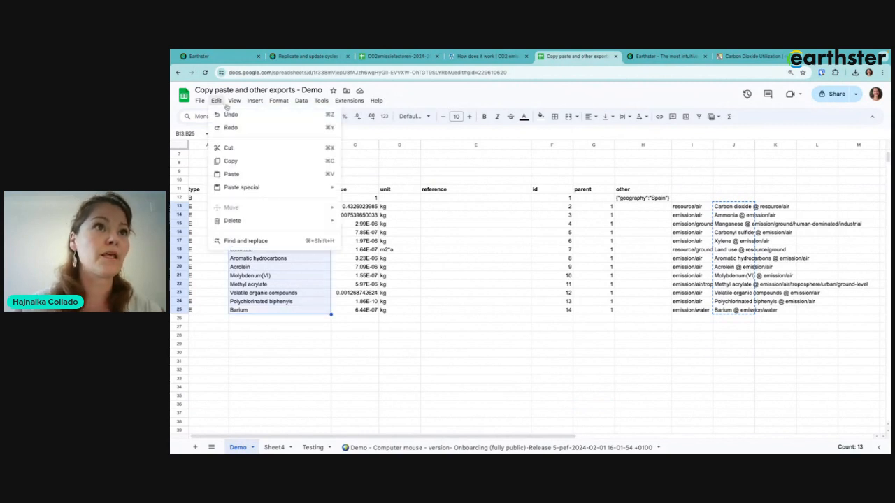
left_click(201, 102)
left_click(216, 101)
mouse_move(308, 190)
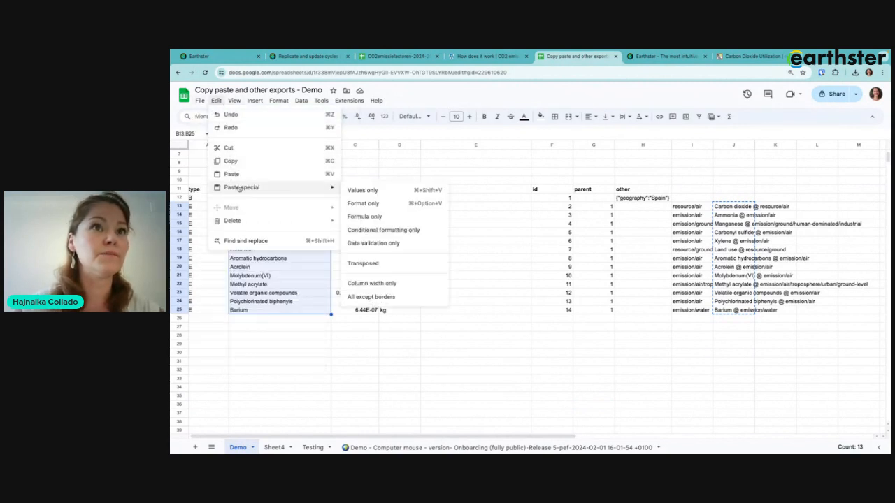
left_click(378, 199)
left_click(329, 355)
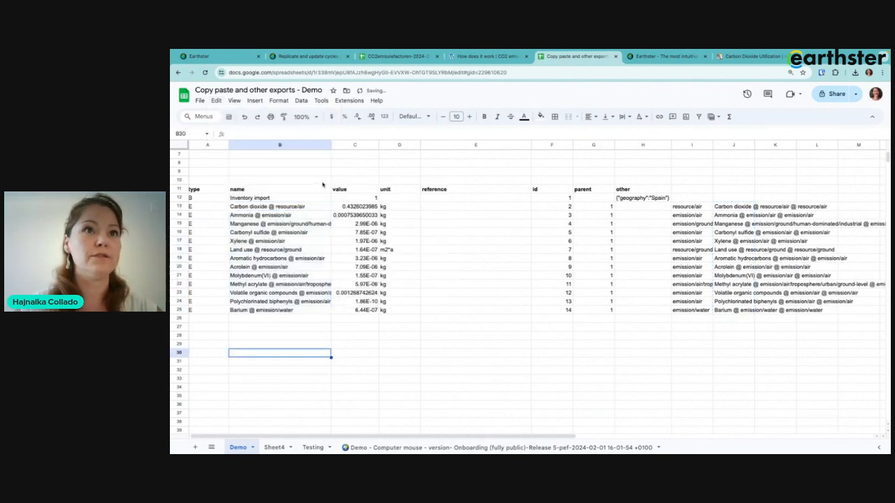
Fit the name column's width to its contents and clear the helper contexts and joined names in I13:J25.
double_click(329, 145)
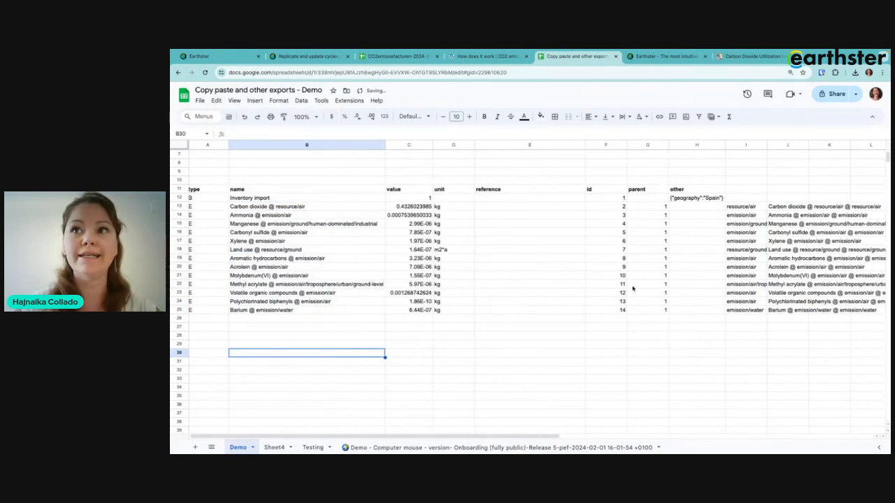
left_click_drag(742, 207, 783, 316)
key("Delete")
left_click(683, 343)
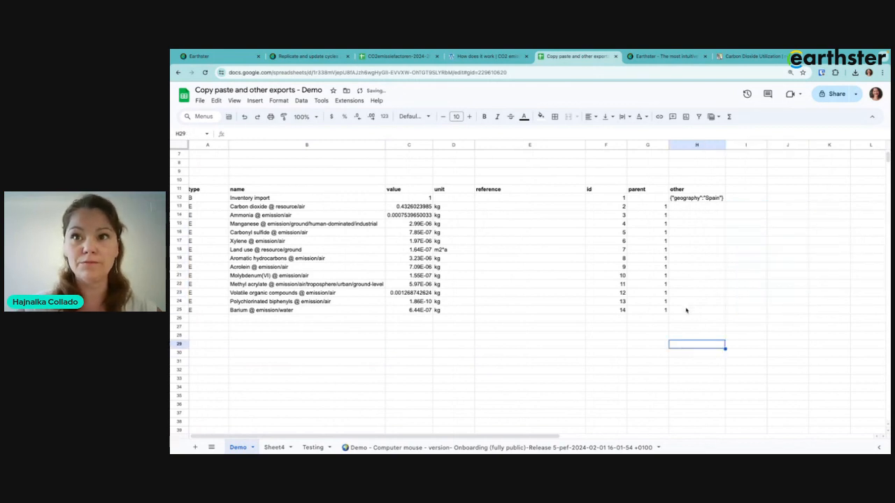
Copy the updated inventory table A11:H25, switch to Earthster and leave the earlier paste preview.
left_click_drag(685, 310, 193, 190)
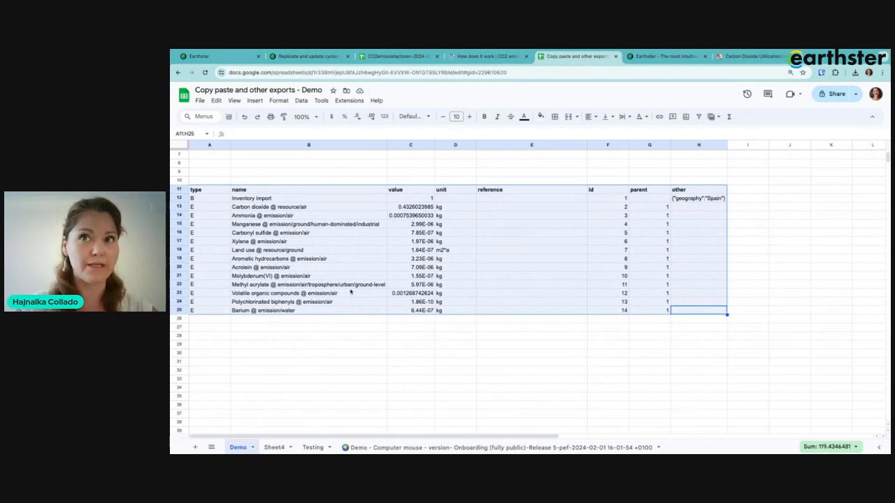
key("ctrl+c")
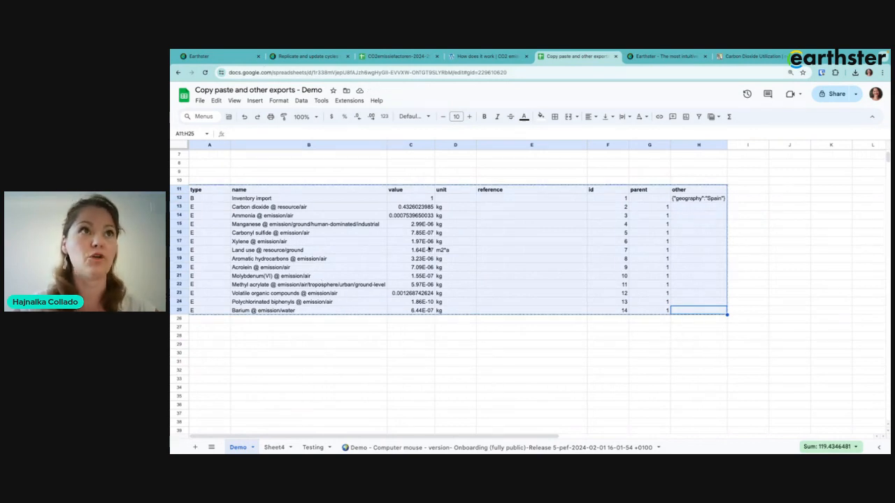
left_click(225, 57)
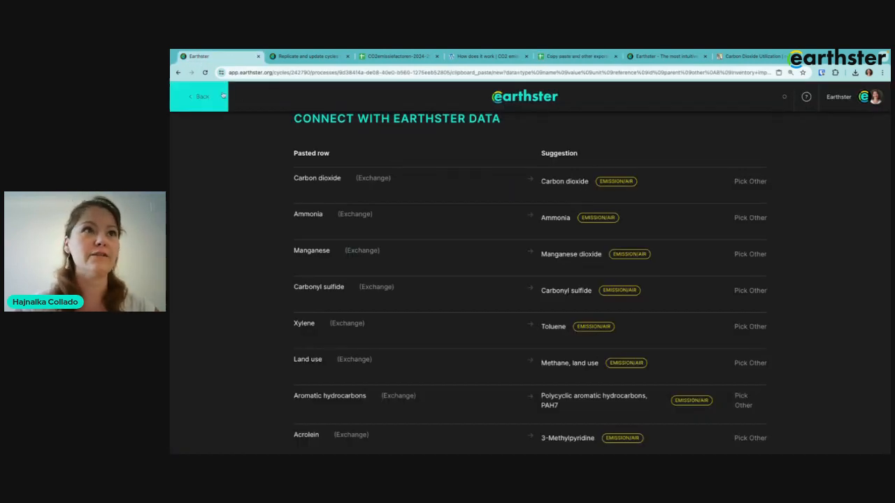
left_click(200, 96)
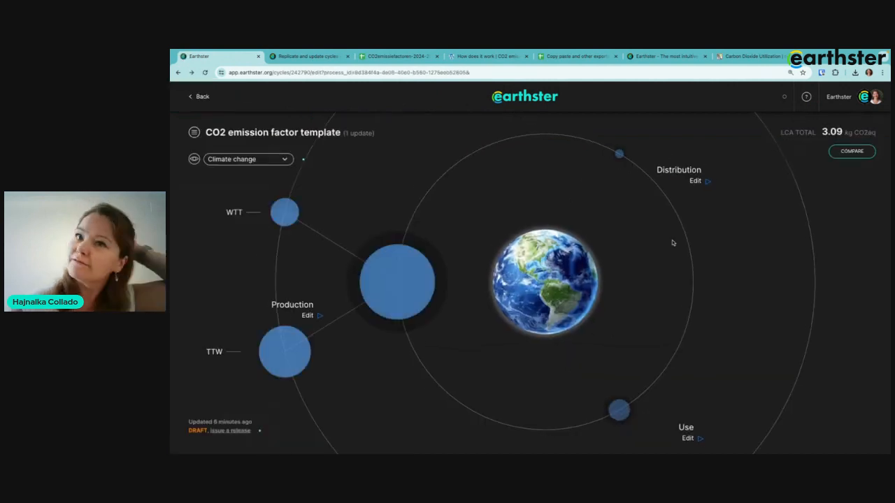
Paste the copied rows into the Production stage and review the Earthster data suggested for every exchange.
left_click(557, 267)
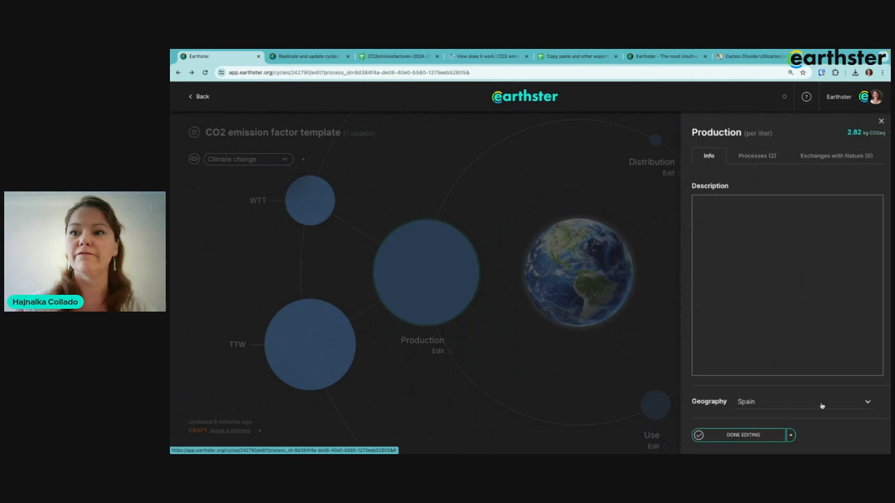
left_click(790, 435)
left_click(727, 421)
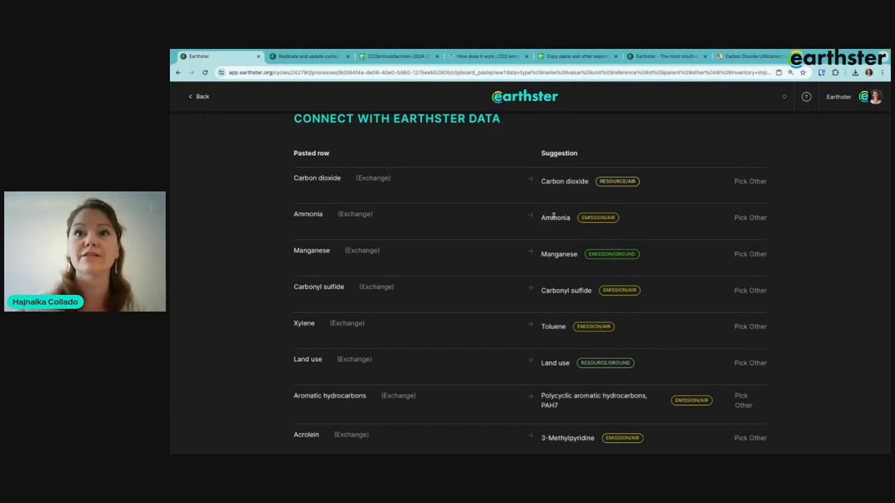
scroll(604, 282, "down", 2)
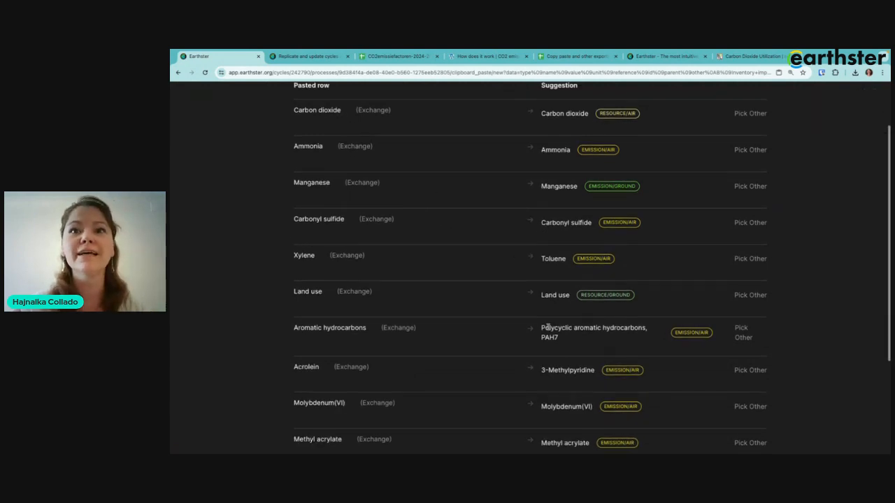
scroll(548, 327, "down", 4)
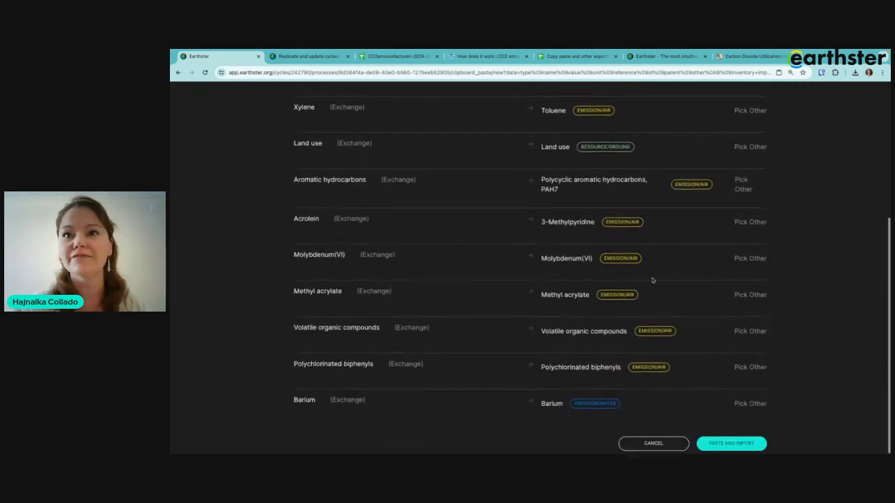
Import the pasted rows and open the Exchanges with Nature of the Inventory import bundle.
left_click(728, 447)
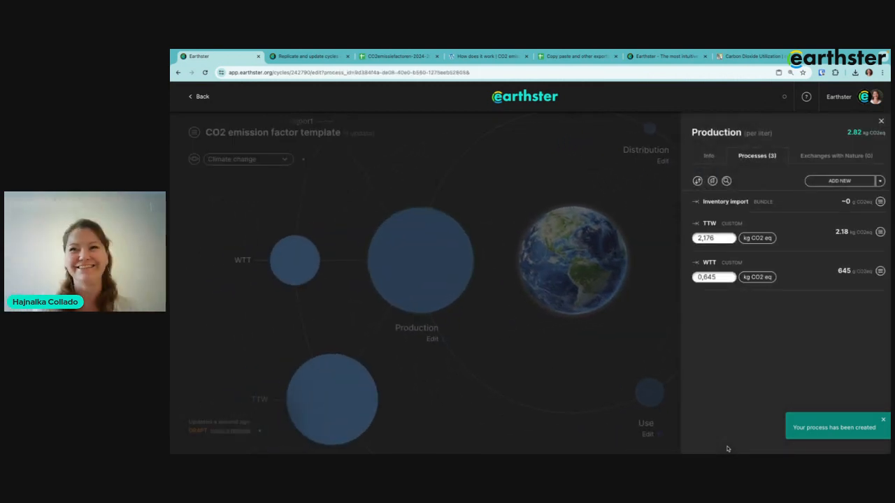
left_click(720, 202)
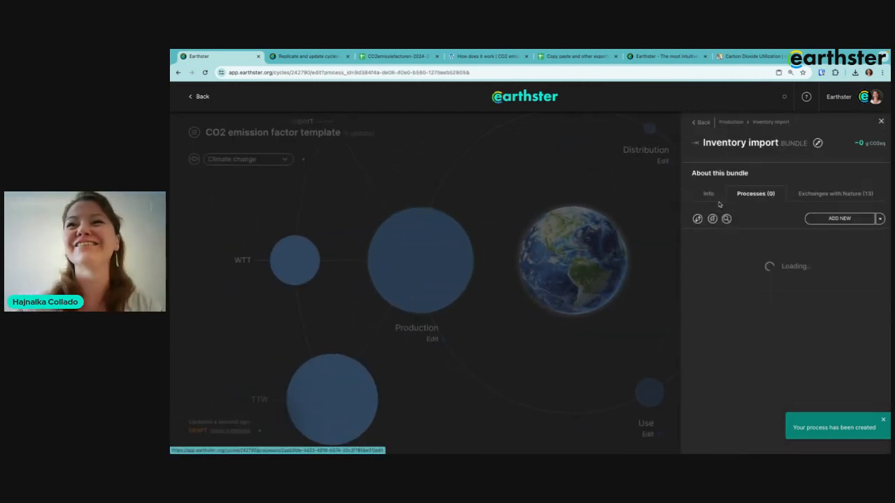
left_click(838, 194)
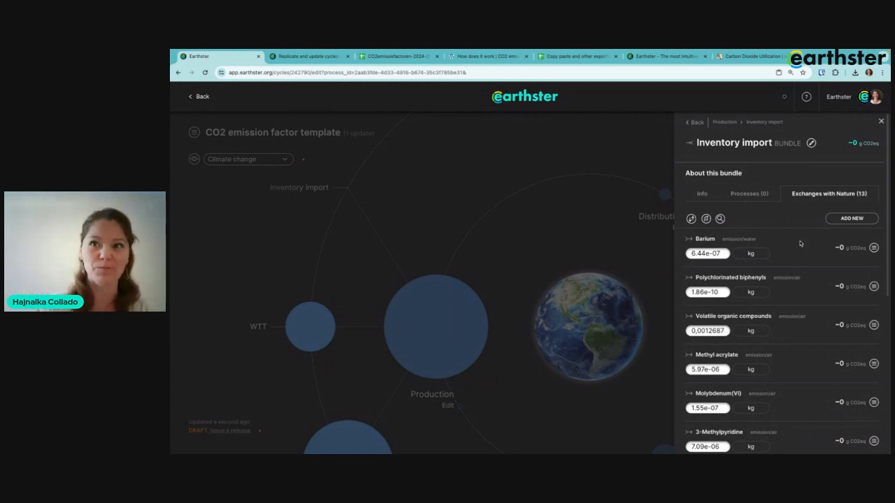
Review the full list of imported exchanges with nature in the Inventory import bundle.
scroll(797, 301, "down", 5)
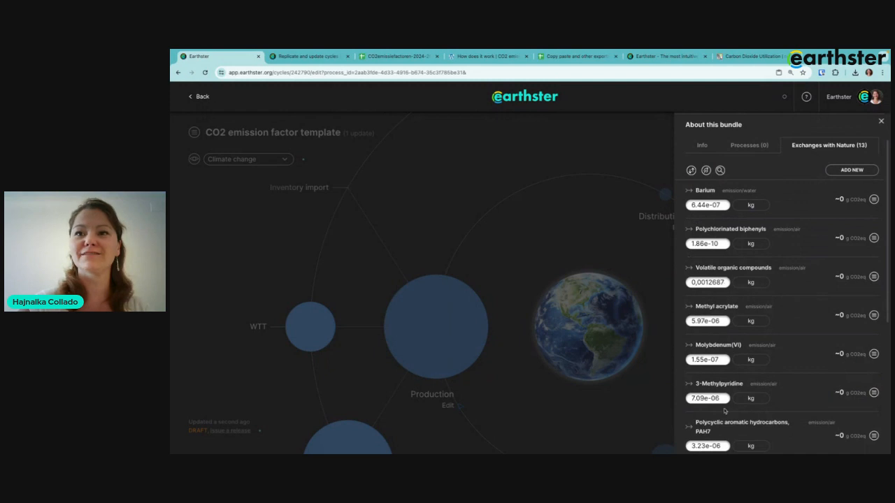
scroll(745, 207, "down", 3)
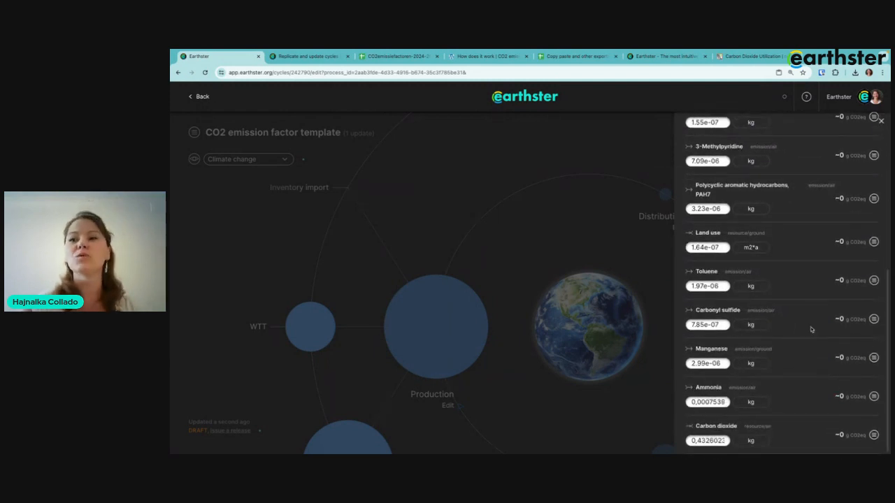
scroll(812, 328, "up", 8)
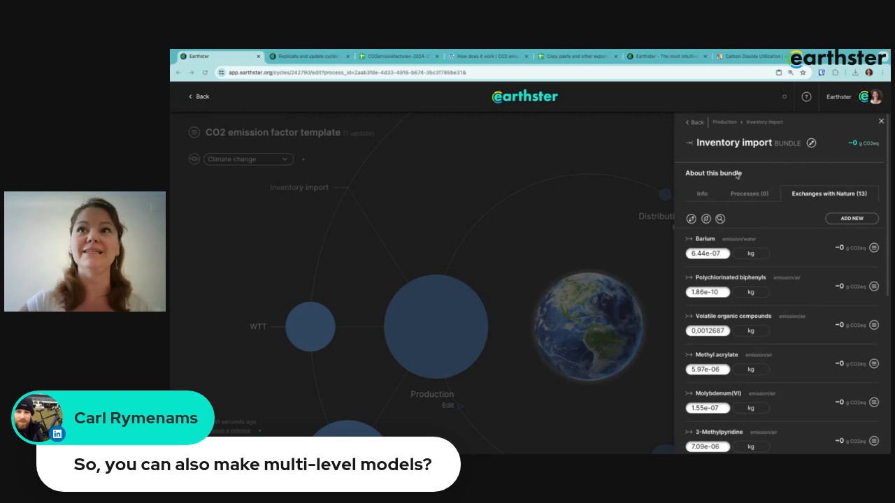
Add a new bundle inside the TTW custom process of the Production stage.
left_click(724, 122)
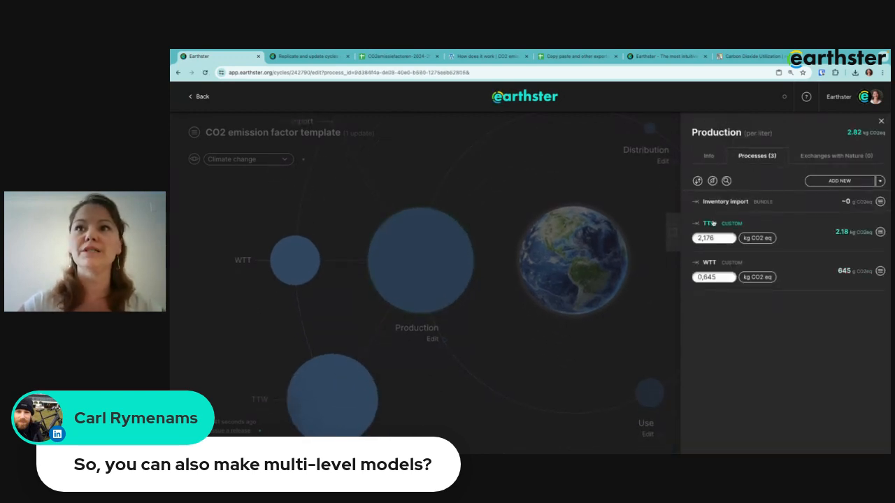
left_click(711, 223)
left_click(864, 231)
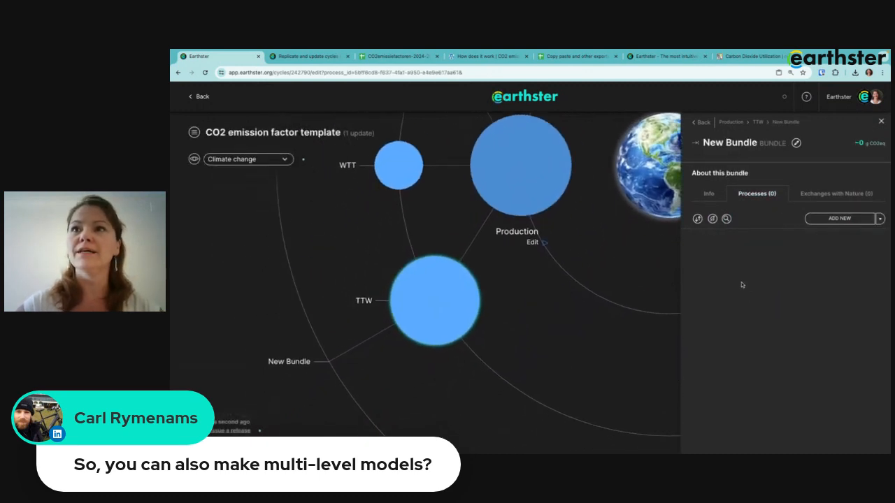
Add the Rest-of-World "banana production" process from Ecoinvent to New Bundle and return to the bundle's processes.
left_click(839, 218)
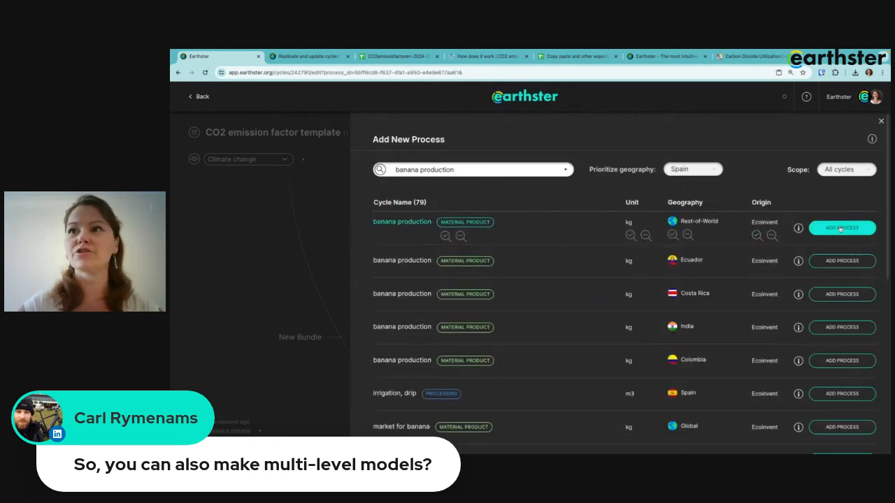
left_click(841, 227)
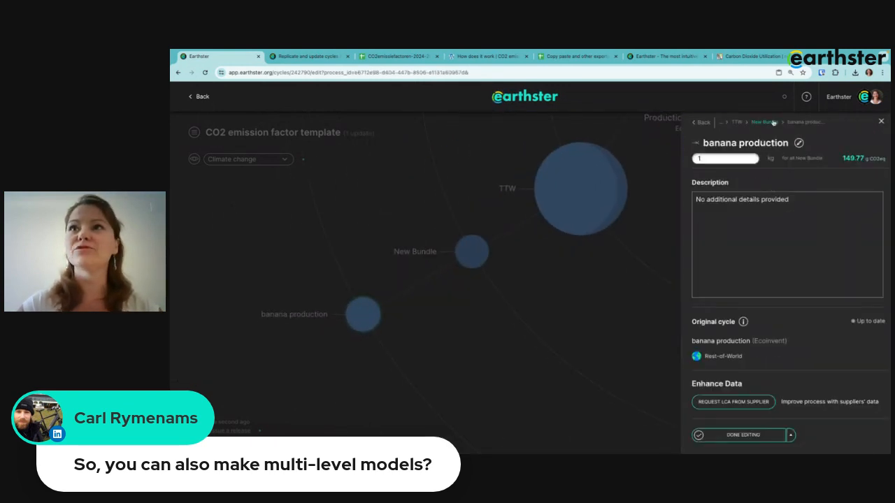
left_click(766, 123)
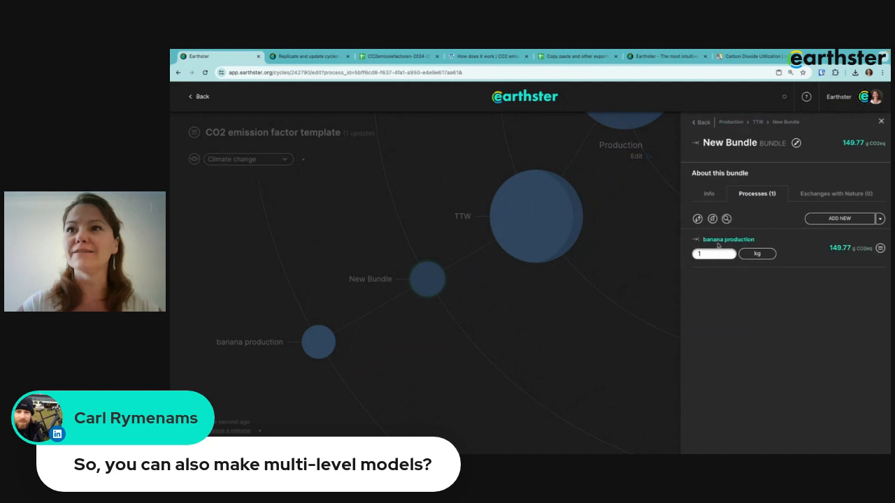
Add a custom process to New Bundle, go up to TTW, and reopen the custom process through the bundle.
left_click(871, 220)
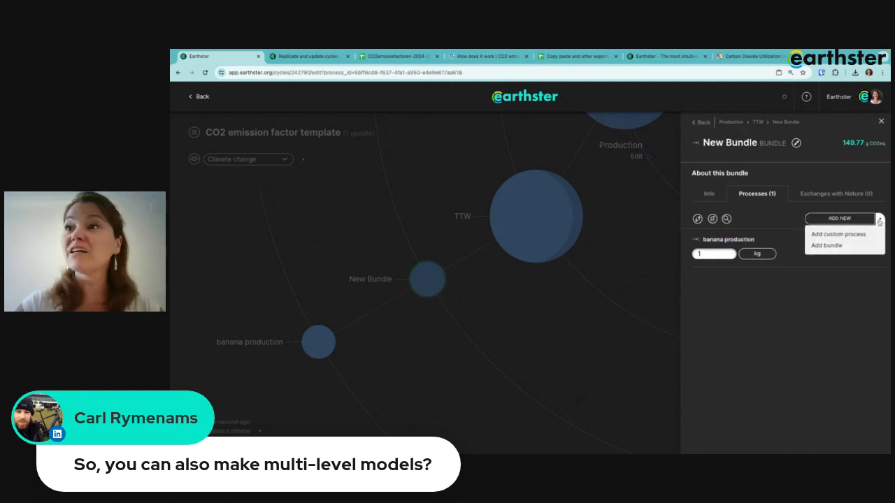
left_click(843, 235)
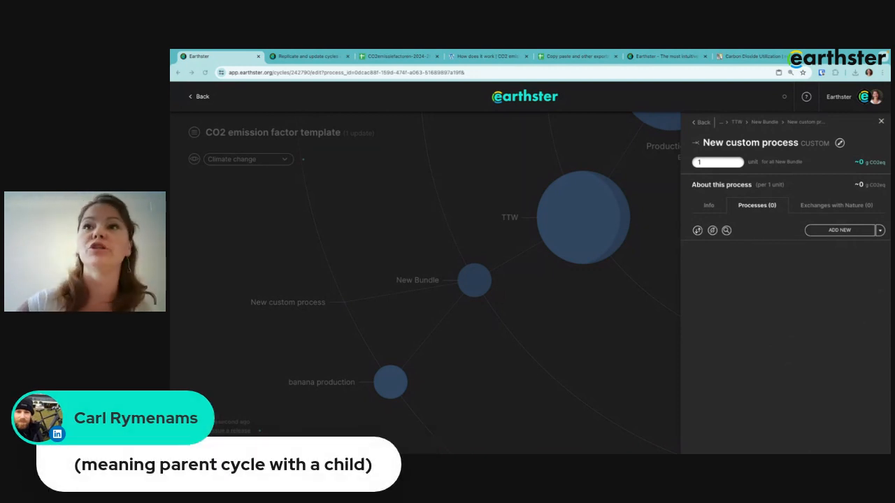
left_click(737, 123)
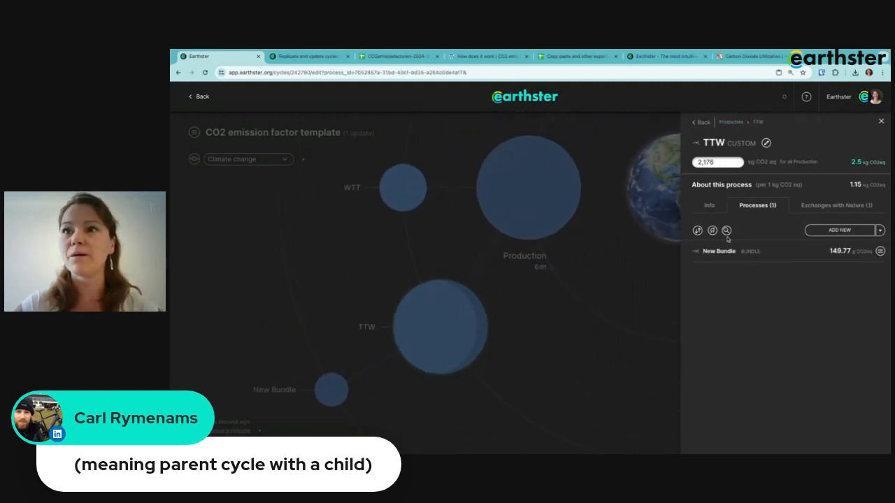
left_click(719, 252)
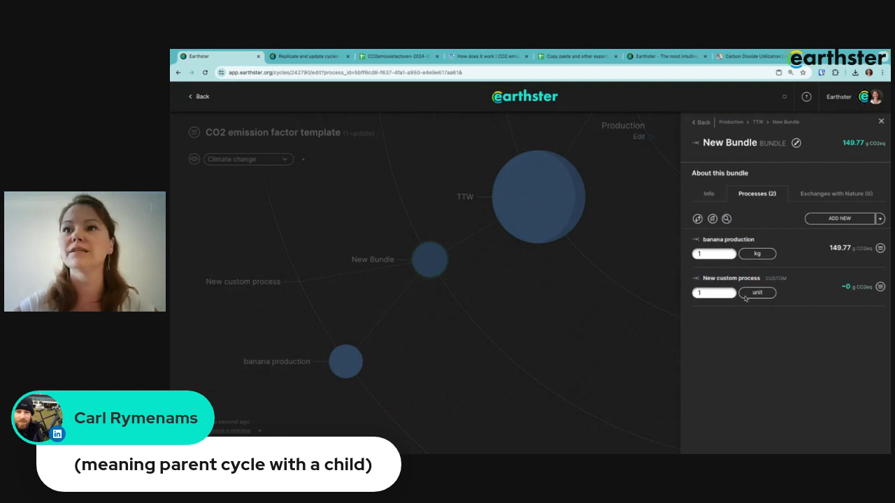
left_click(735, 280)
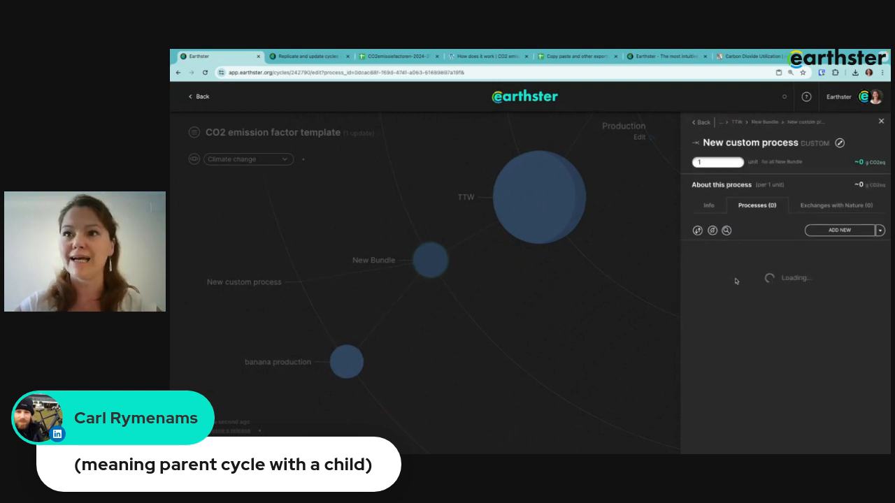
Add the "irrigation, drip" process for Spain to New custom process and return to New Bundle.
left_click(834, 231)
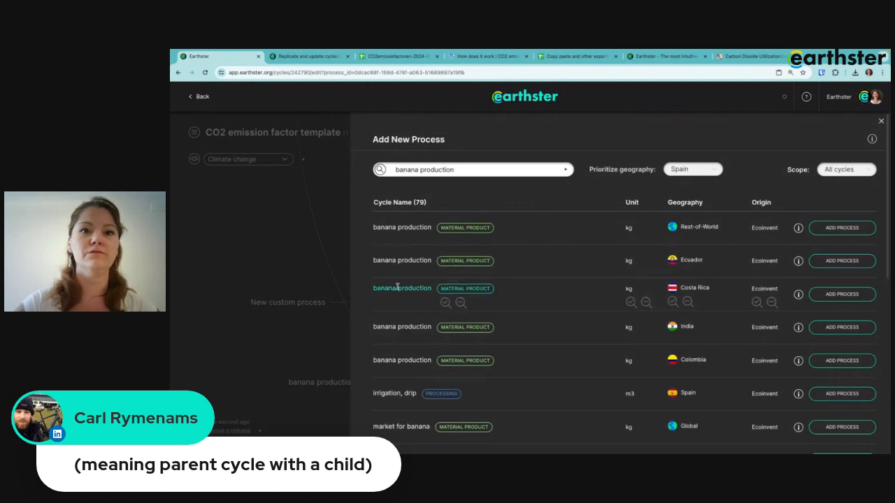
left_click(842, 395)
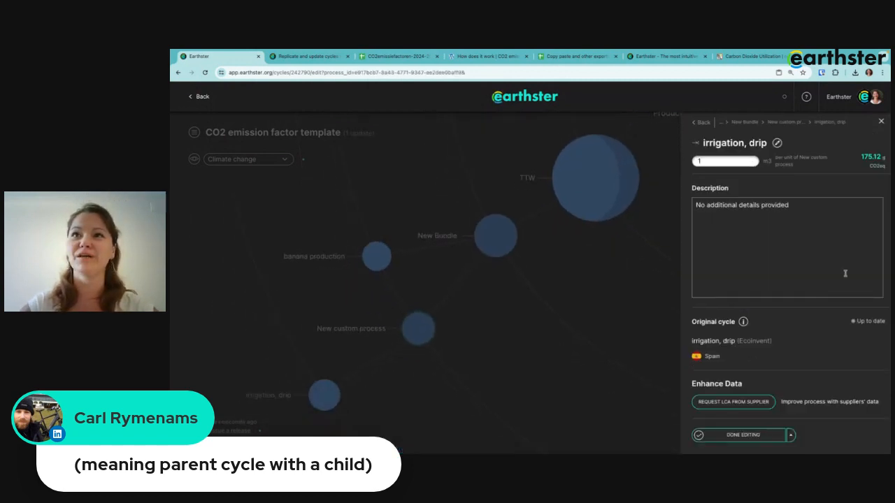
left_click(744, 123)
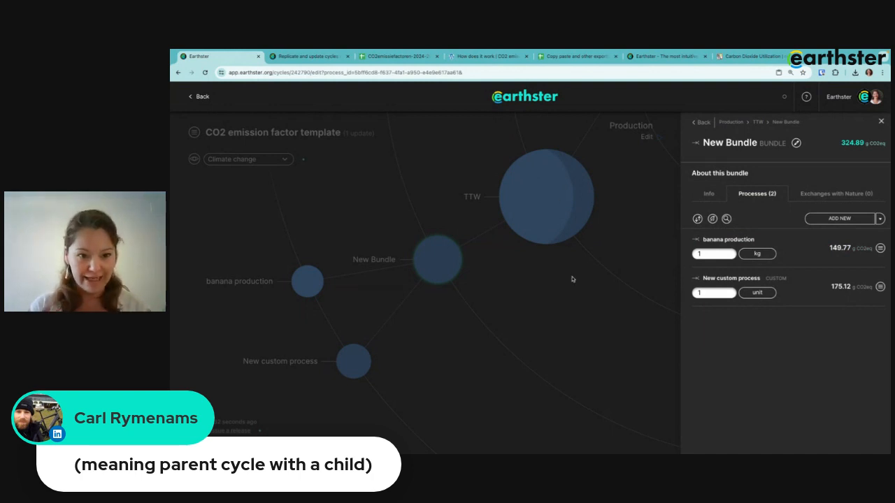
Set the banana production amount in New Bundle to 10 kg.
left_click(715, 254)
type("10")
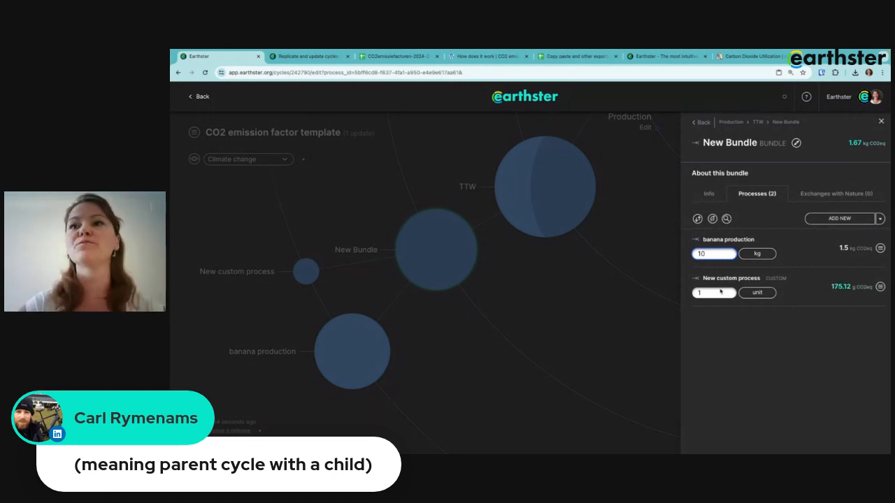
left_click(798, 362)
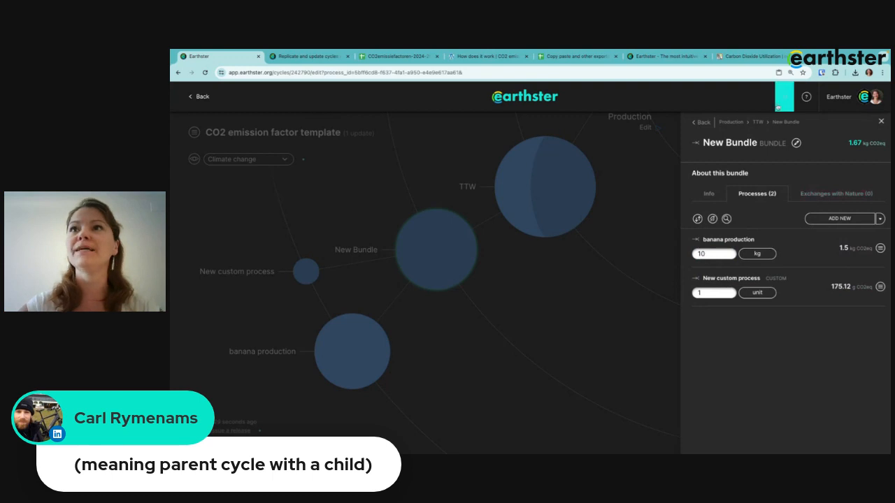
Return to TTW, close its editor and trace the model graph through New Bundle to the banana production node.
left_click(758, 122)
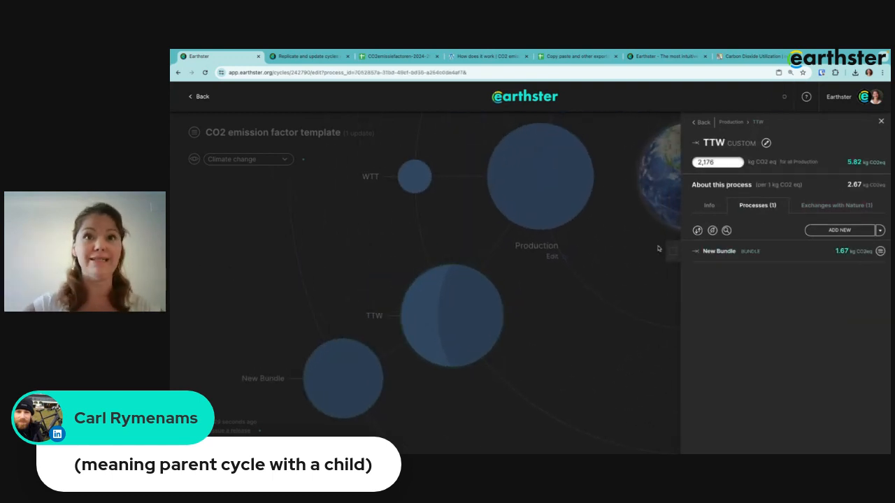
left_click(493, 332)
left_click_drag(494, 220, 619, 161)
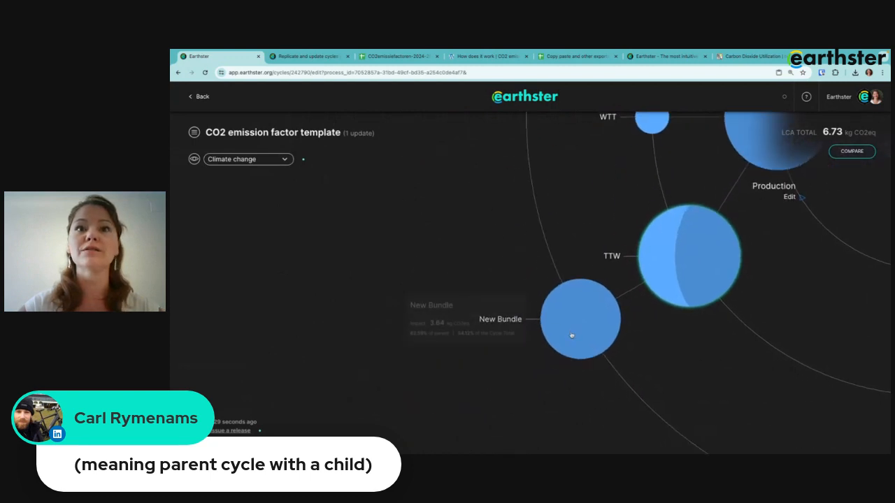
left_click(571, 334)
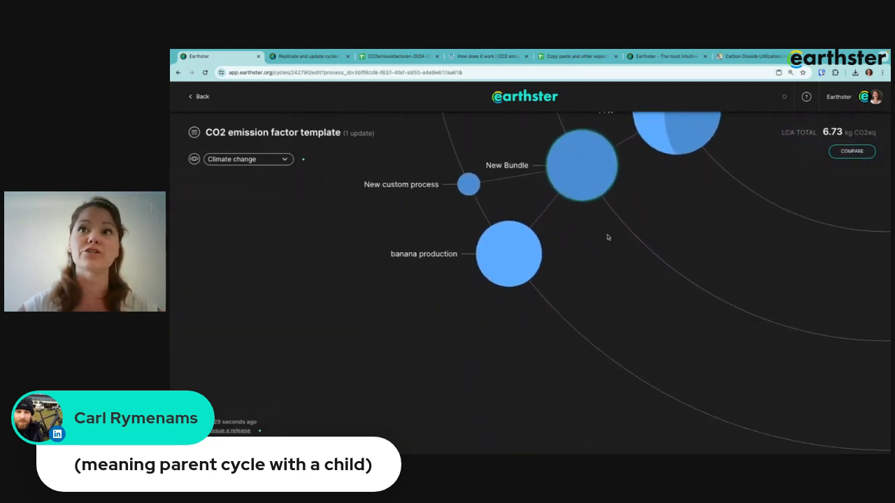
mouse_move(448, 251)
left_click(420, 290)
left_click_drag(494, 246, 524, 200)
mouse_move(522, 278)
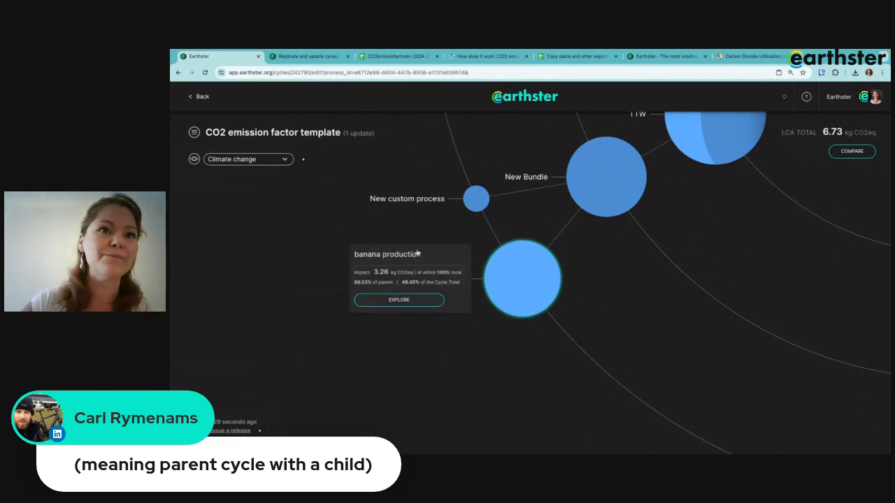
Explore the upstream processes of banana production and inspect the impact details of the market for irrigation node.
left_click(433, 302)
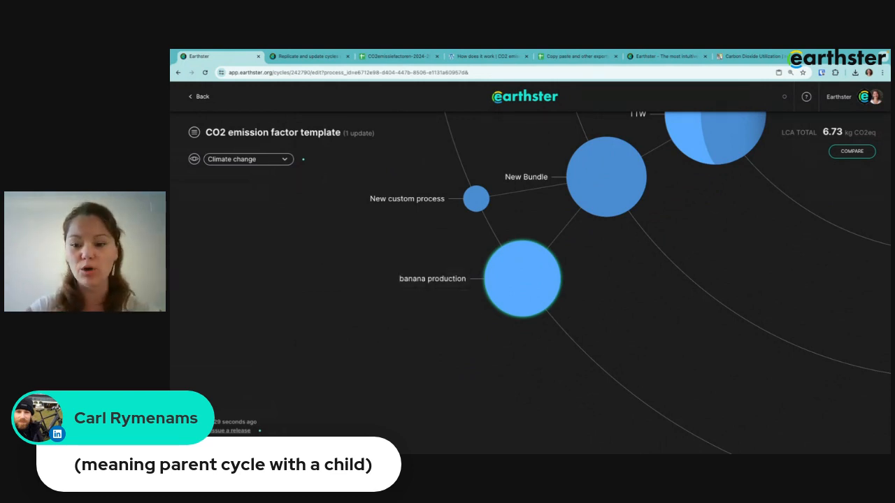
left_click(504, 277)
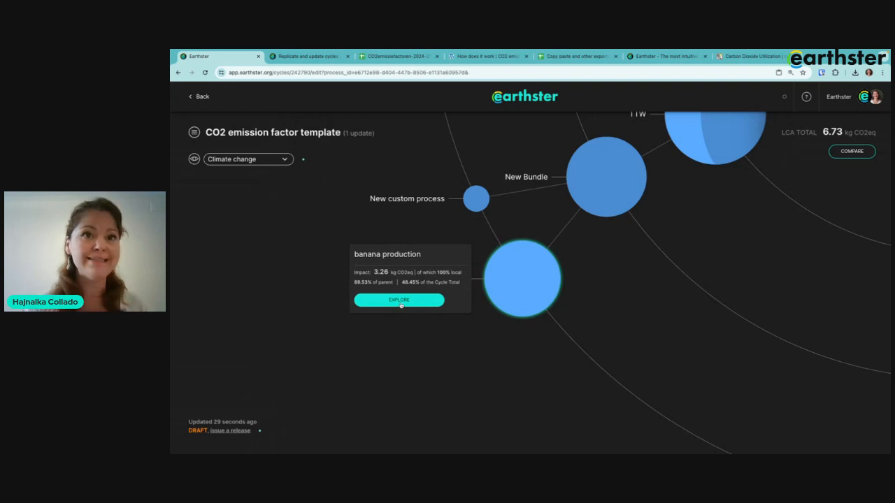
left_click(400, 301)
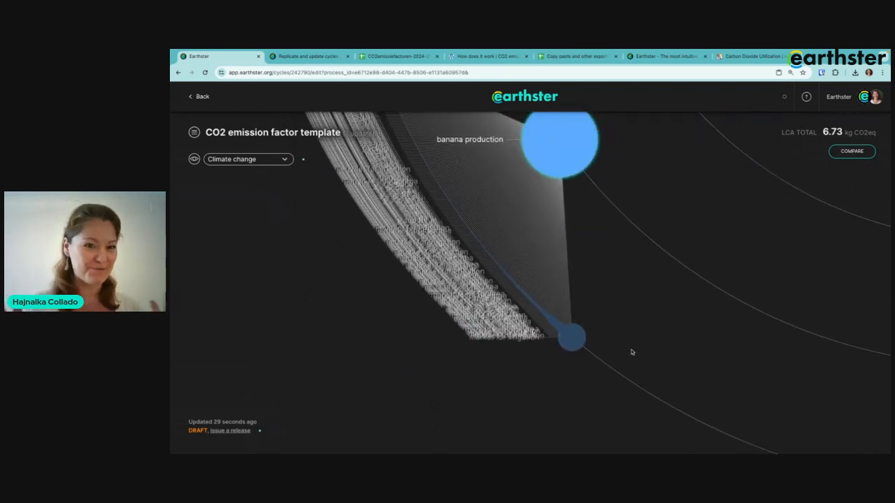
mouse_move(574, 340)
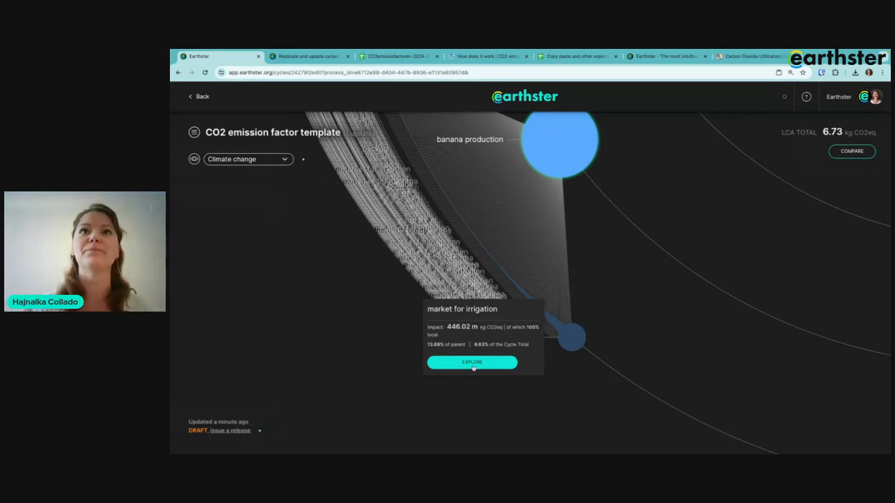
Open the TTW process info and copy the process with its nested contents to the clipboard.
left_click_drag(694, 159, 551, 298)
scroll(639, 199, "down", 5)
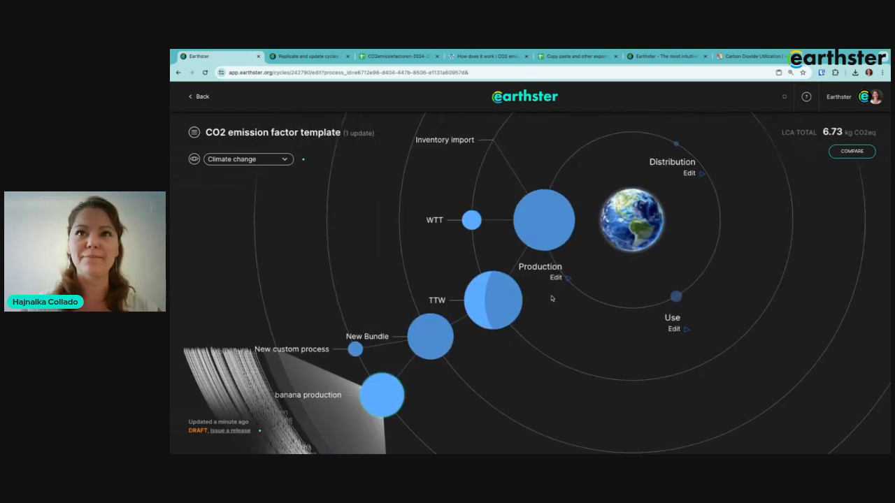
left_click(496, 309)
left_click(709, 205)
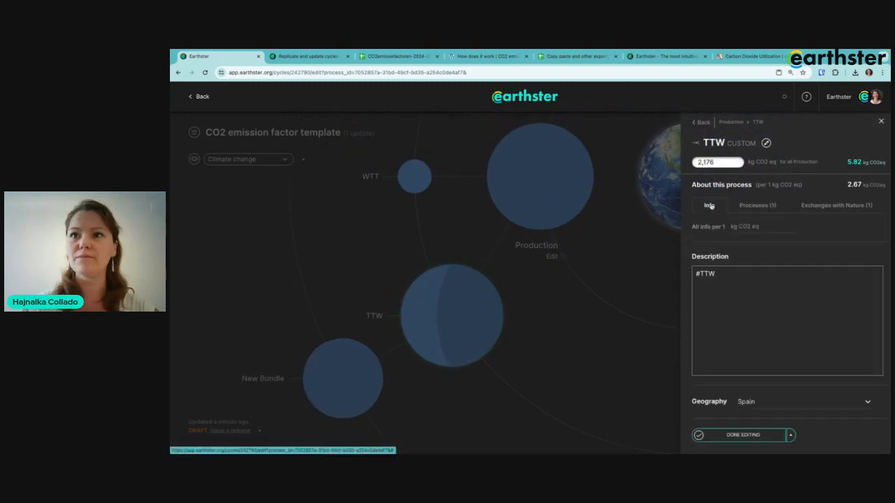
left_click(790, 435)
left_click(731, 418)
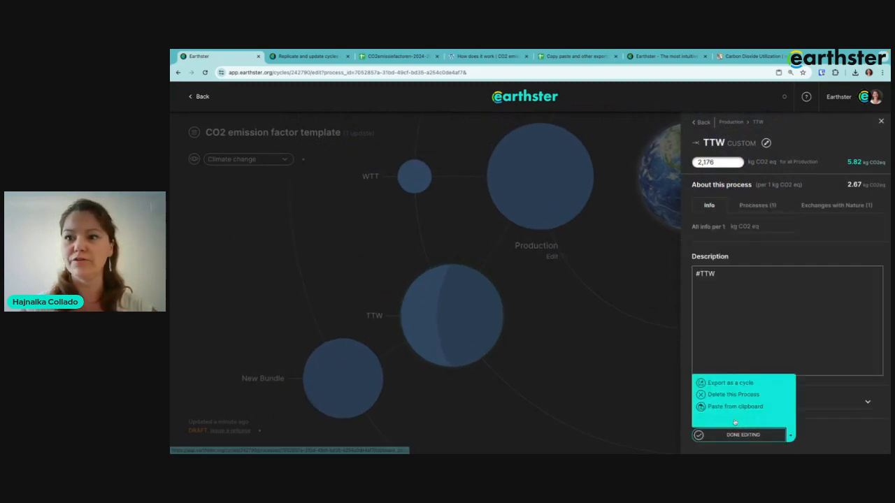
Switch to the Google Sheets Demo sheet and paste the copied TTW process below the inventory table, starting at A29.
left_click(577, 56)
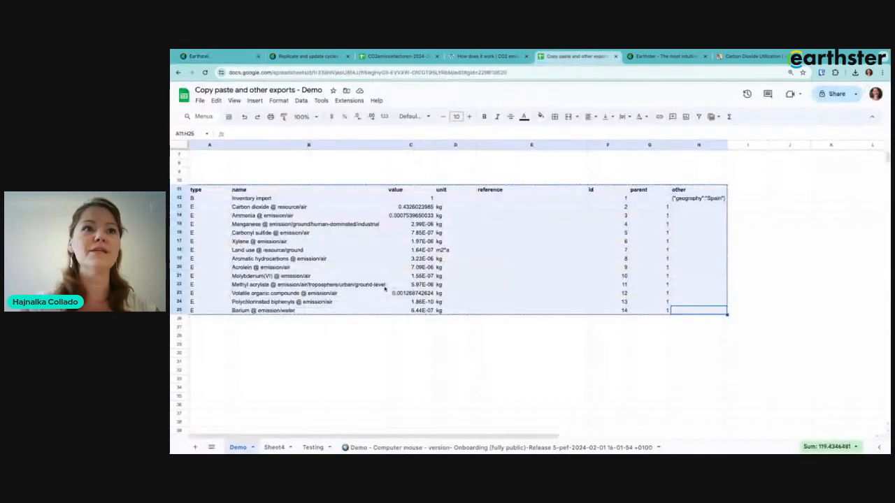
scroll(372, 296, "down", 3)
left_click(277, 296)
left_click(200, 265)
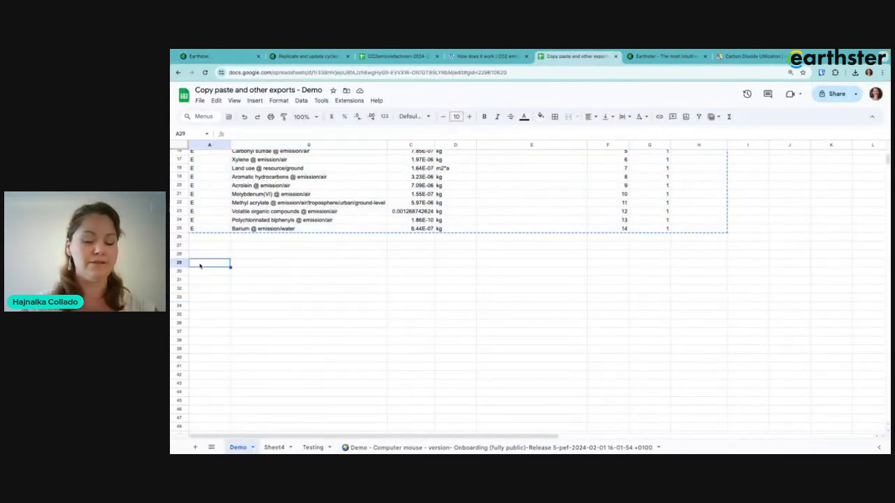
key("ctrl+v")
scroll(281, 365, "down", 1)
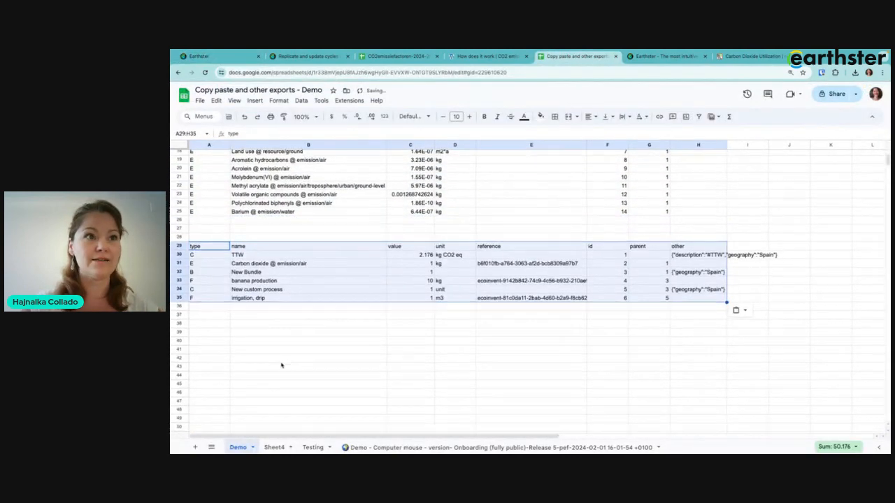
left_click(333, 334)
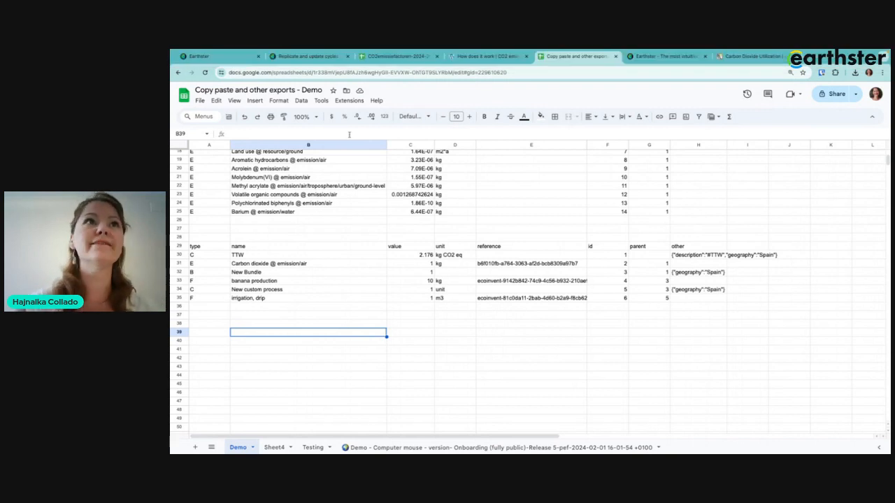
Switch back to Earthster and return from TTW to the Production stage's process list.
left_click(206, 56)
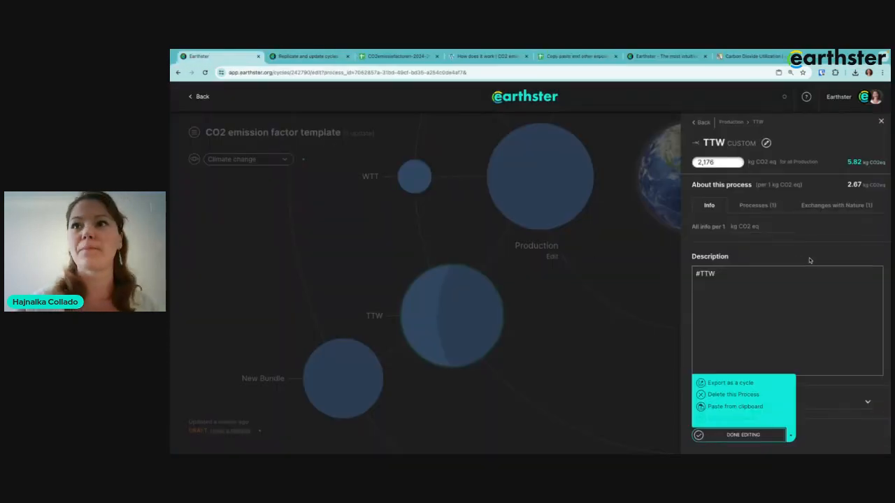
left_click(730, 123)
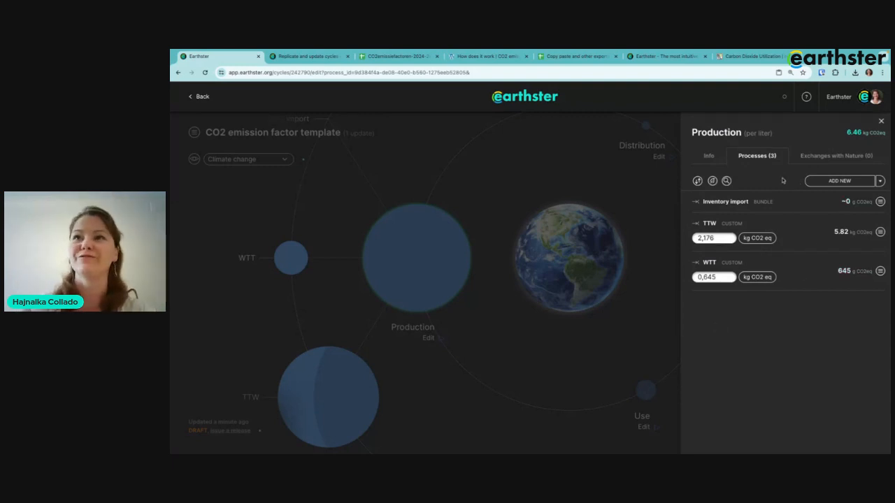
Add a new bundle to the Production stage and name it "Production stage".
left_click(880, 182)
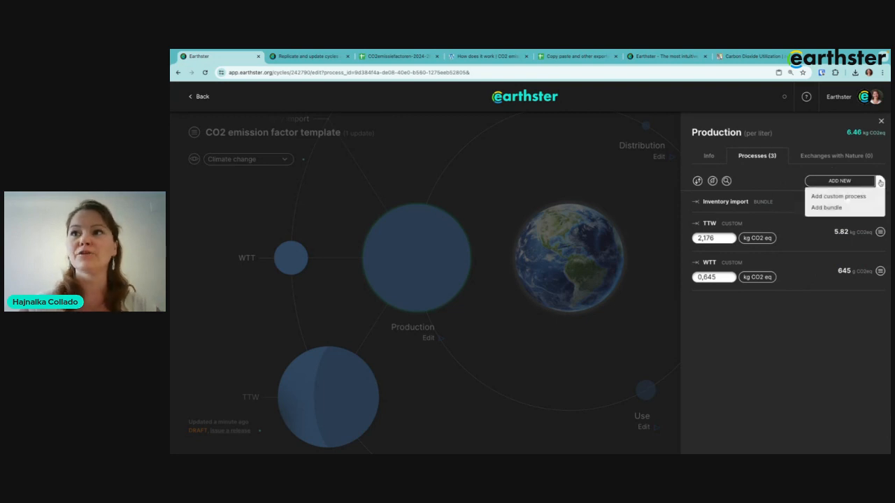
left_click(825, 207)
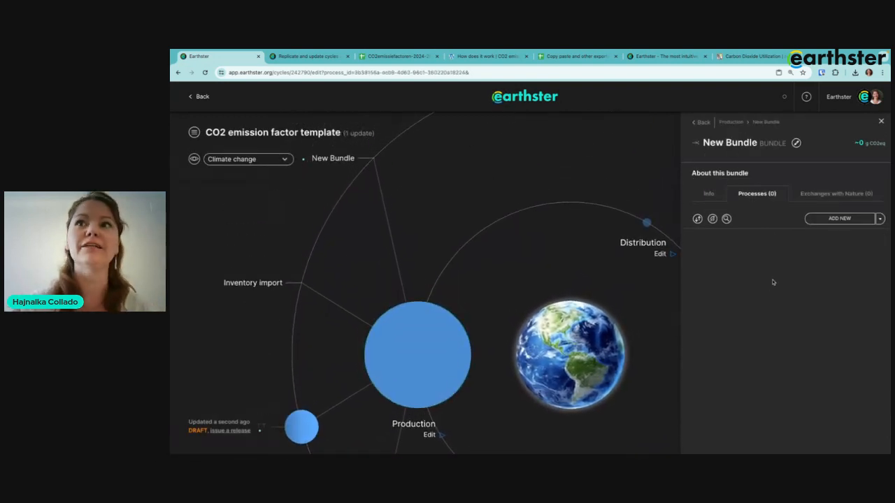
left_click(728, 142)
type("P")
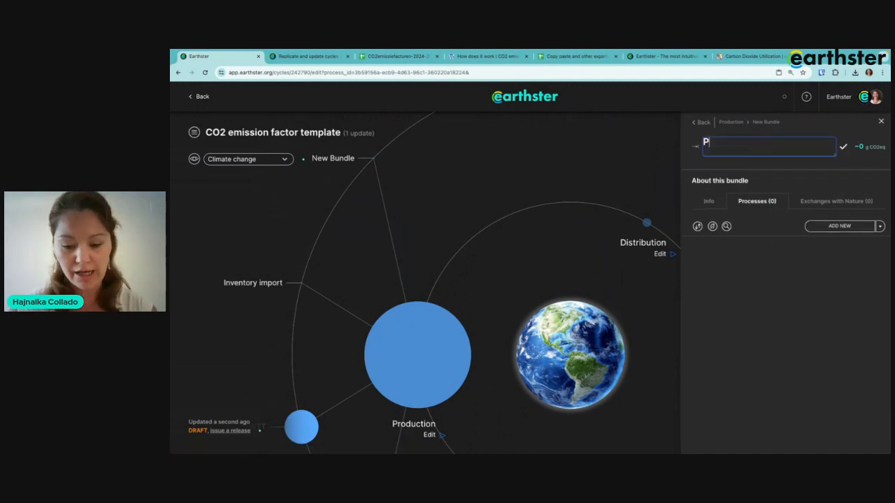
type("roduction stage")
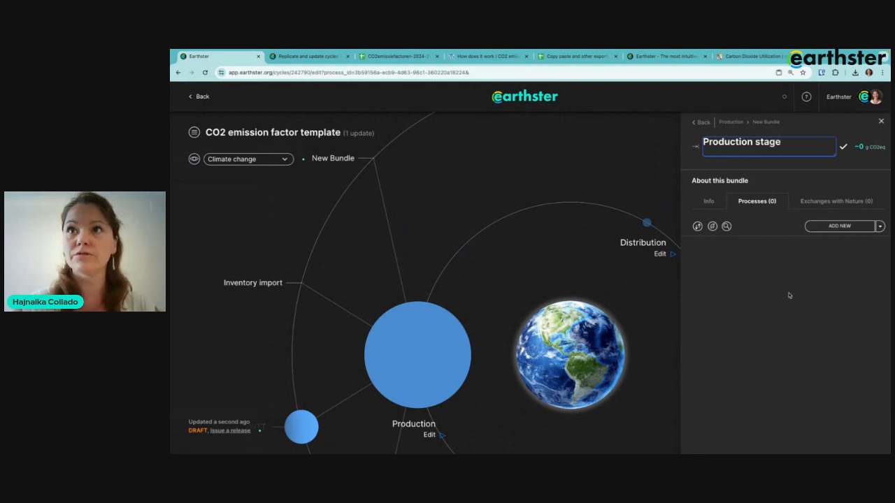
key("Return")
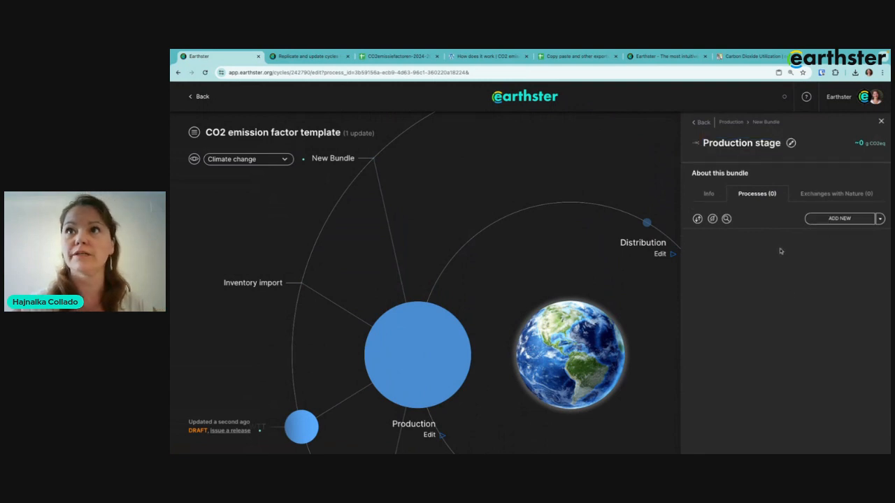
Move Inventory import, TTW and WTT from the Production process list into the Production stage bundle.
left_click(730, 123)
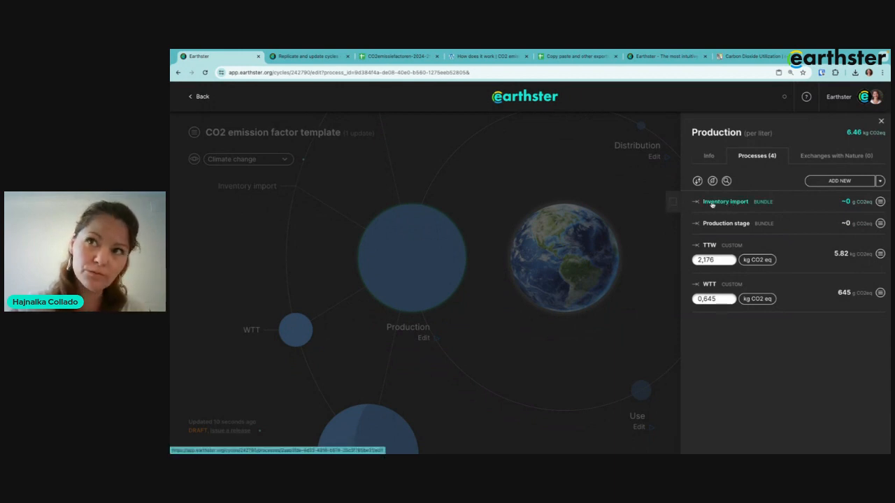
mouse_move(672, 205)
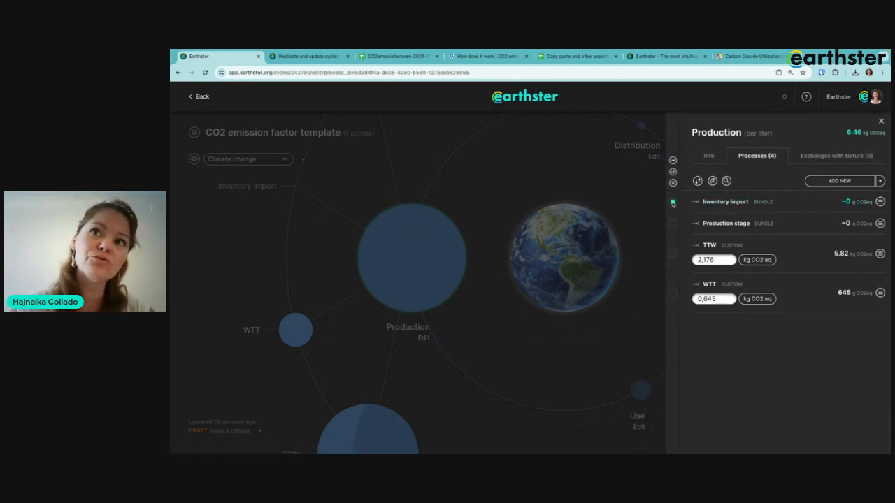
left_click(672, 256)
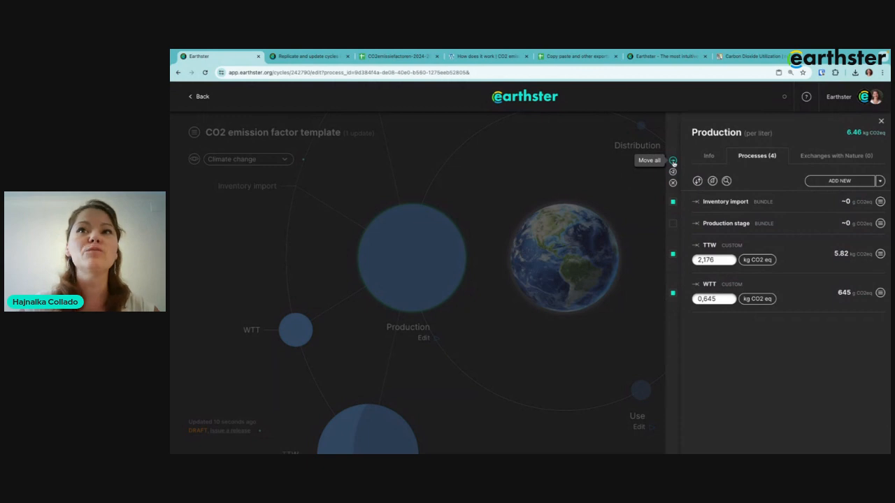
left_click(673, 163)
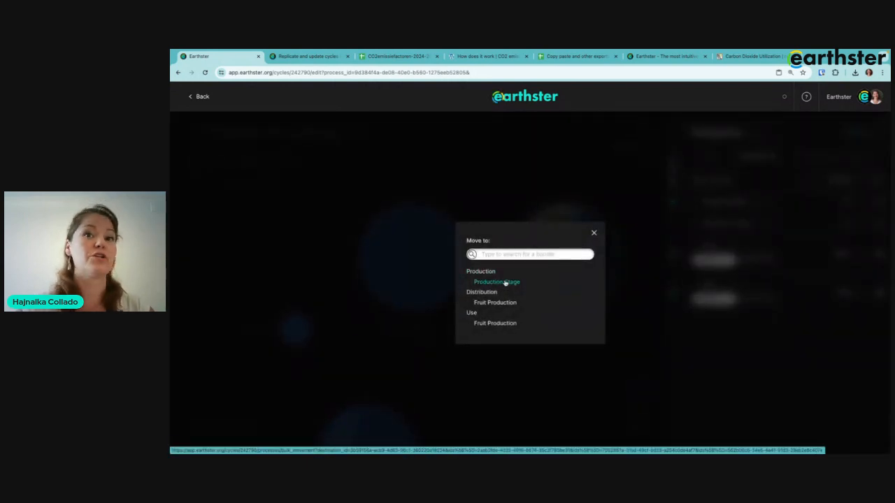
left_click(504, 283)
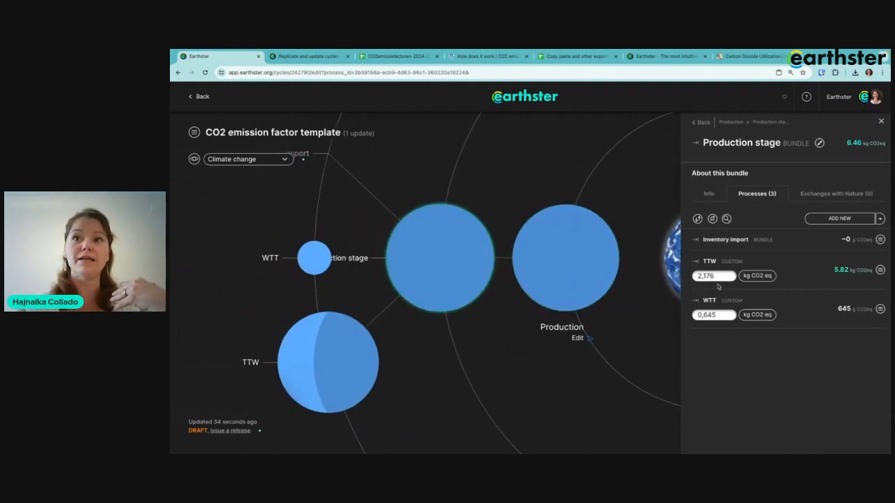
Copy the Production stage bundle with its nested contents to the clipboard from its info.
left_click(708, 196)
left_click(790, 436)
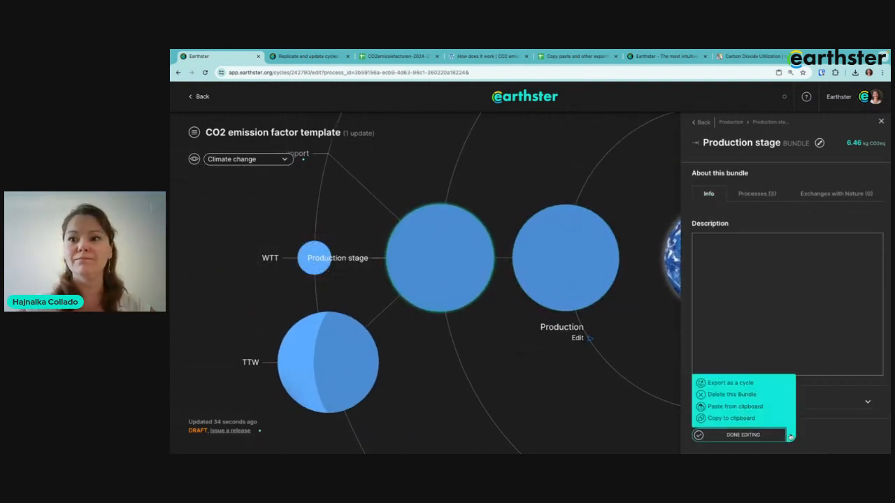
left_click(730, 418)
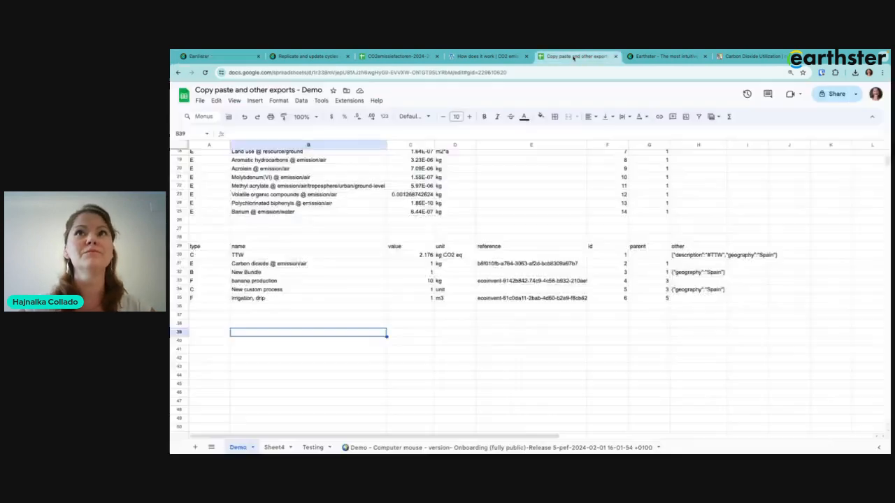
Switch to the Google Sheets Demo sheet and paste the copied bundle below the TTW table, starting at A38.
left_click(578, 56)
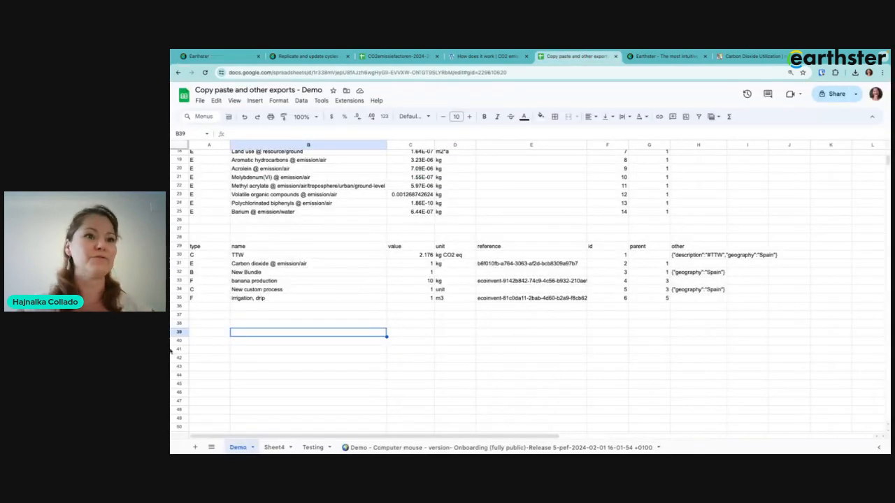
left_click(210, 323)
key("ctrl+v")
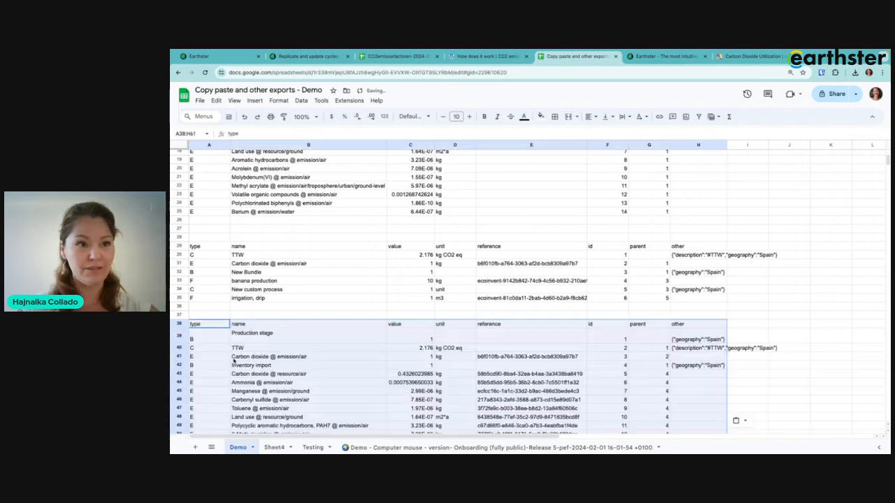
scroll(340, 350, "down", 5)
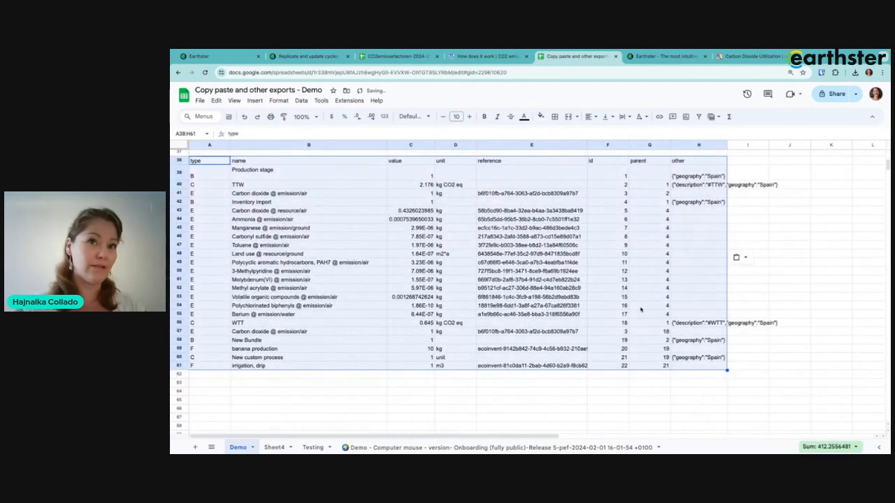
Switch back to Earthster, paste the copied bundle into the Use stage and open the pasted Production stage bundle.
left_click(203, 56)
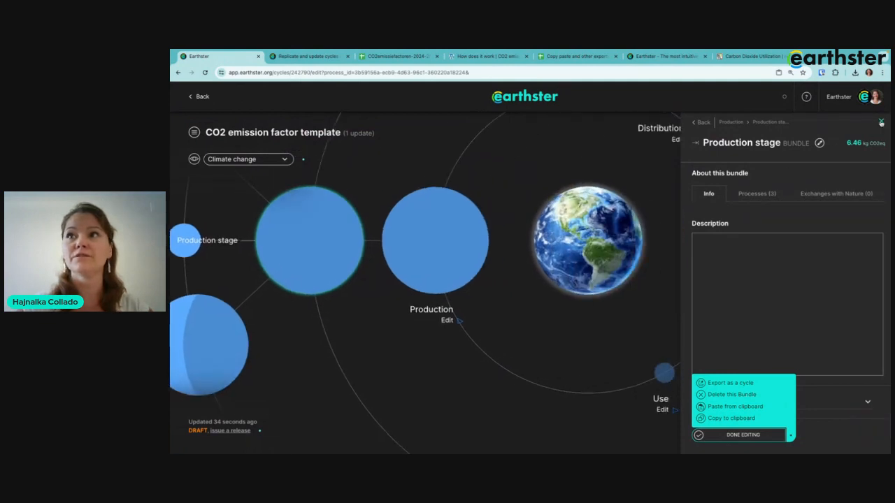
left_click(880, 121)
left_click(773, 376)
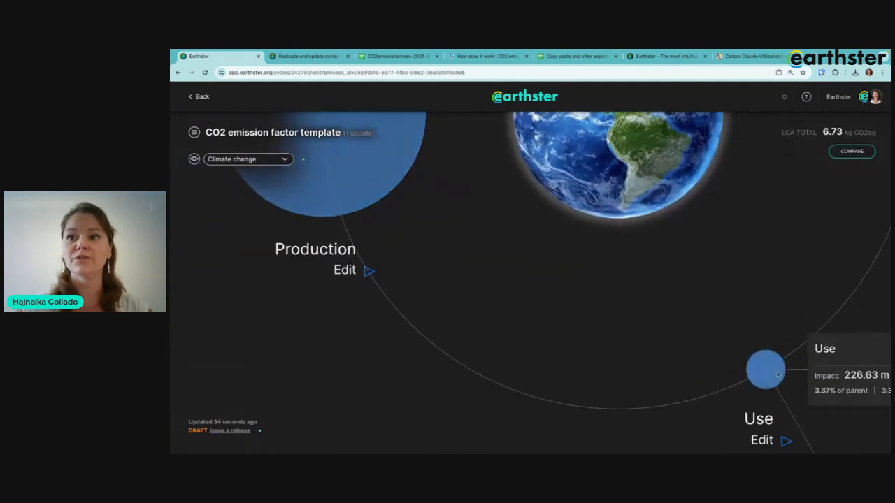
left_click(708, 157)
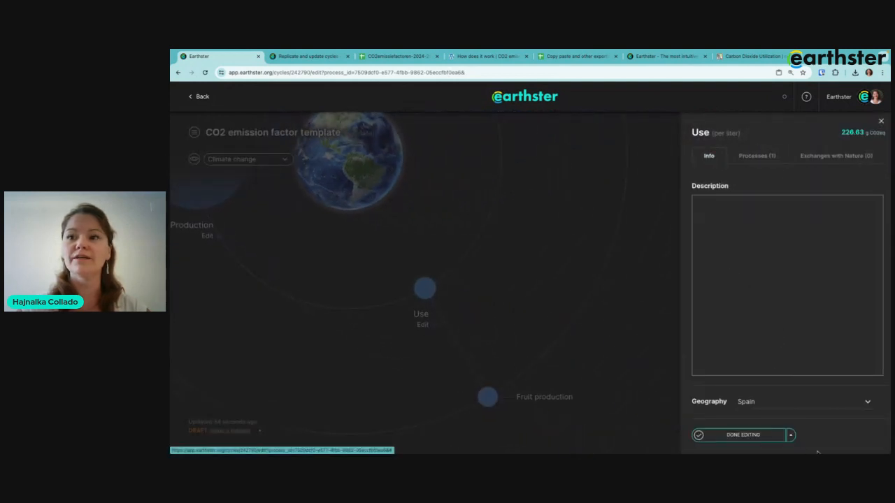
left_click(791, 435)
left_click(741, 419)
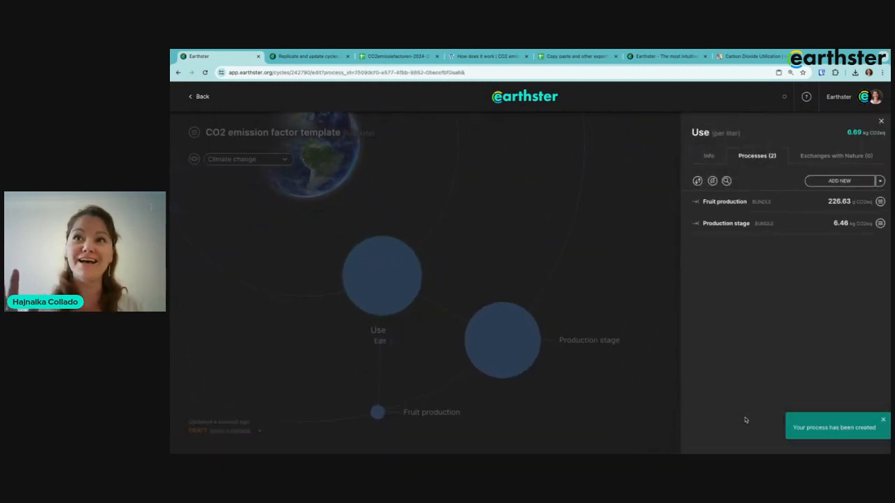
left_click(719, 223)
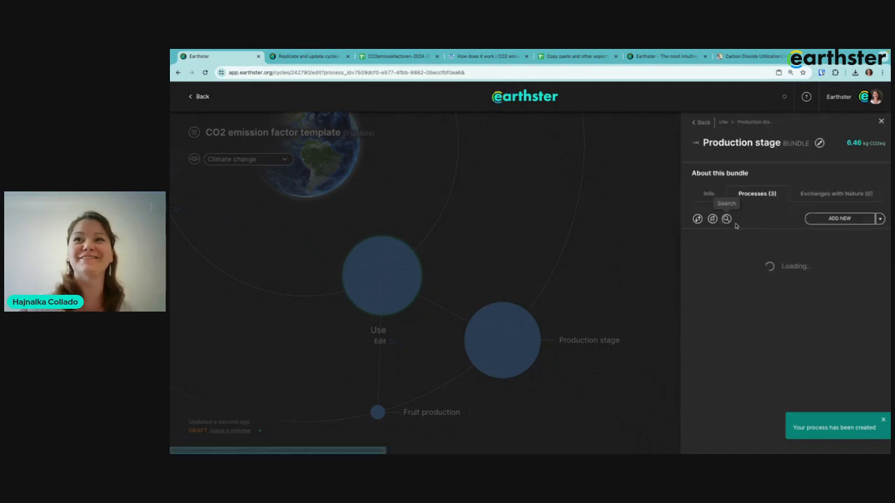
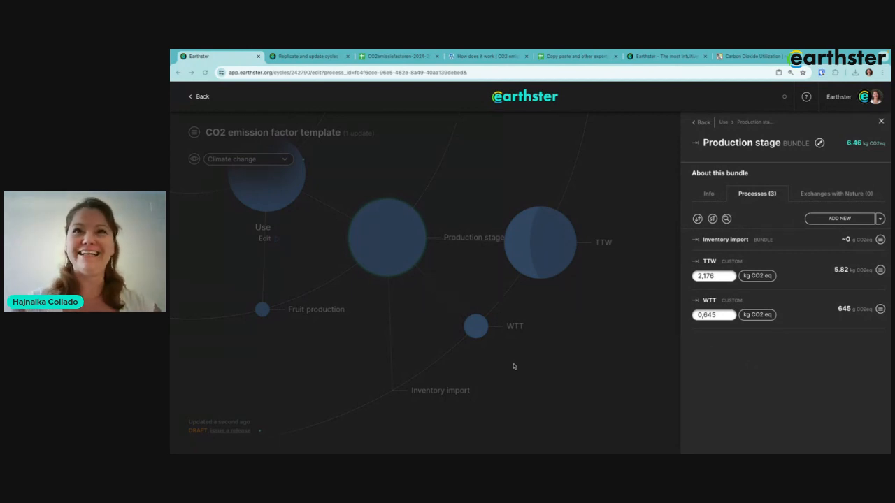
Return to the home page and review the members in the Earthster training - May 2024 workspace settings.
left_click(520, 100)
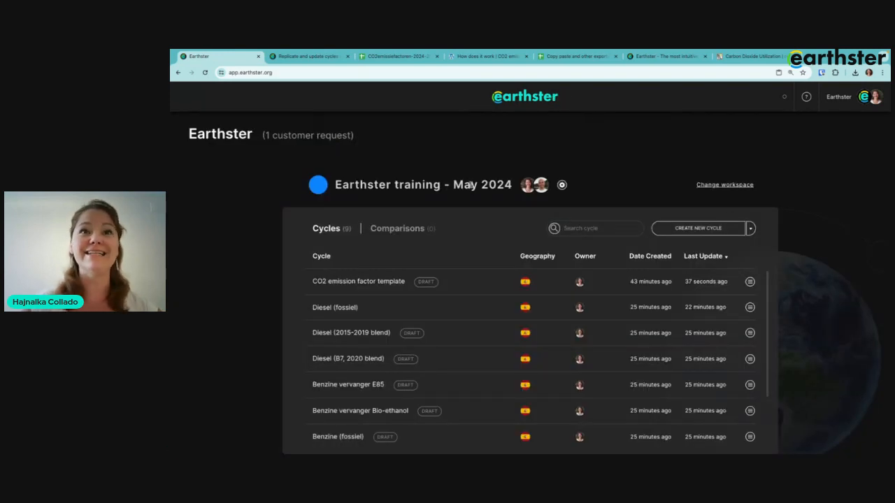
left_click(562, 184)
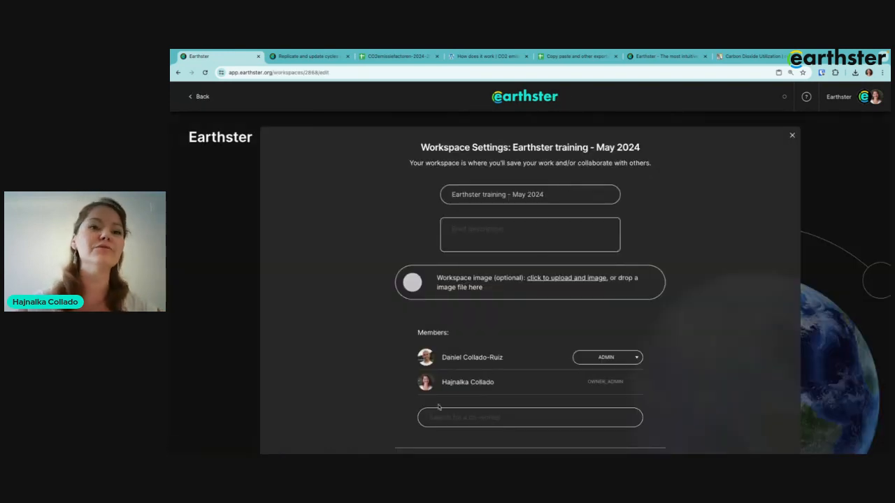
scroll(438, 407, "down", 1)
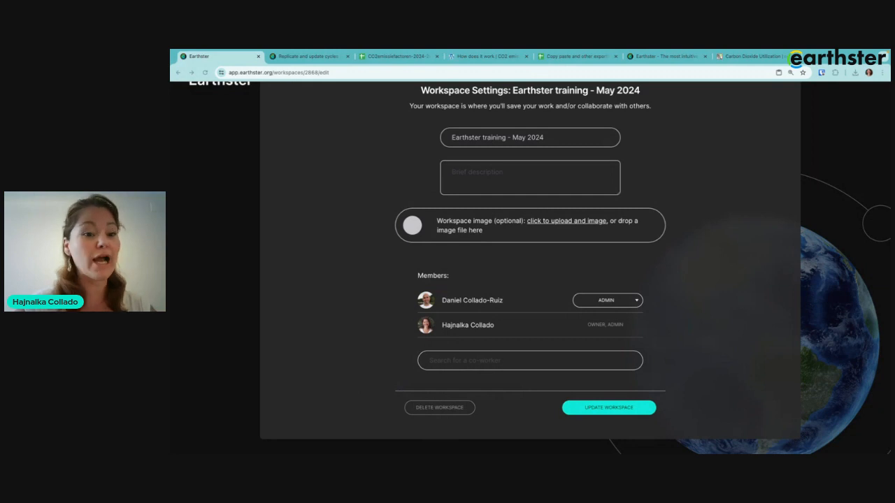
scroll(725, 165, "up", 2)
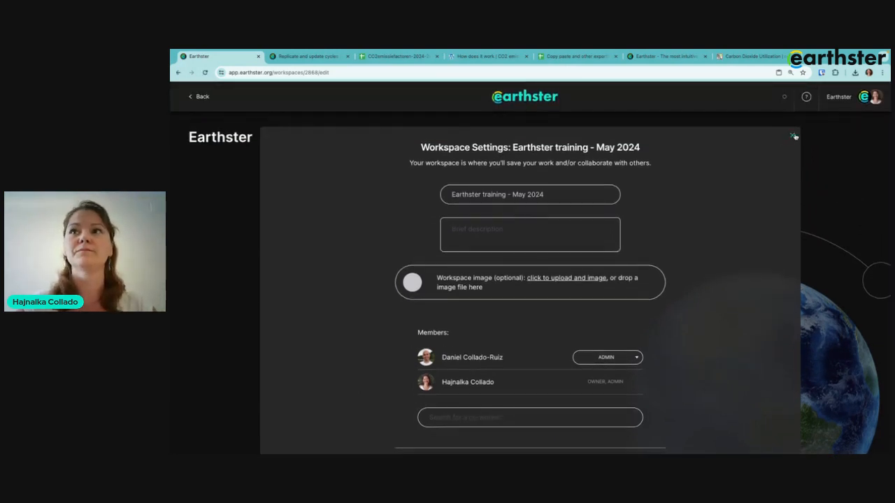
left_click(792, 136)
Select all cycles in the workspace list and clear the selection again.
mouse_move(750, 281)
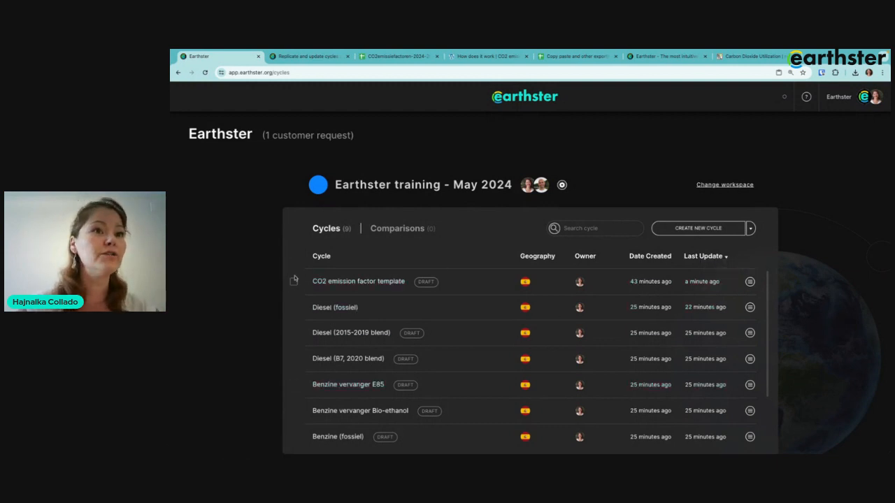
left_click(294, 256)
scroll(419, 328, "down", 1)
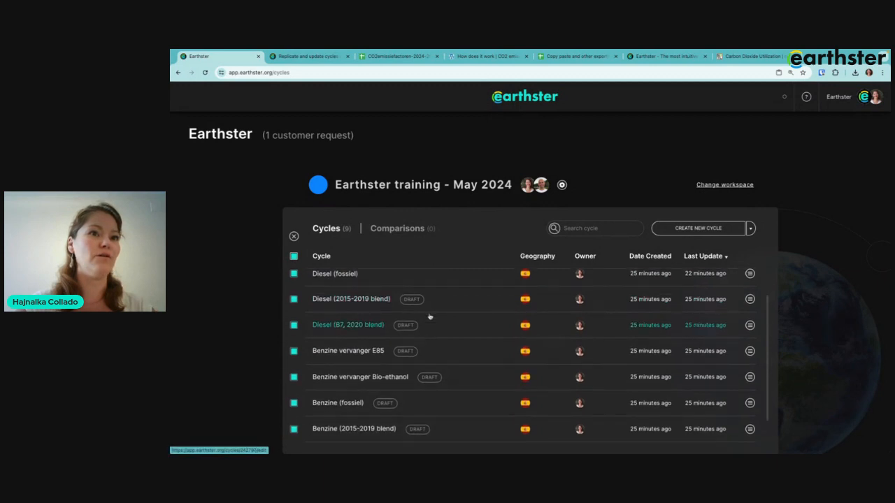
left_click(294, 256)
scroll(427, 303, "down", 1)
scroll(427, 303, "up", 2)
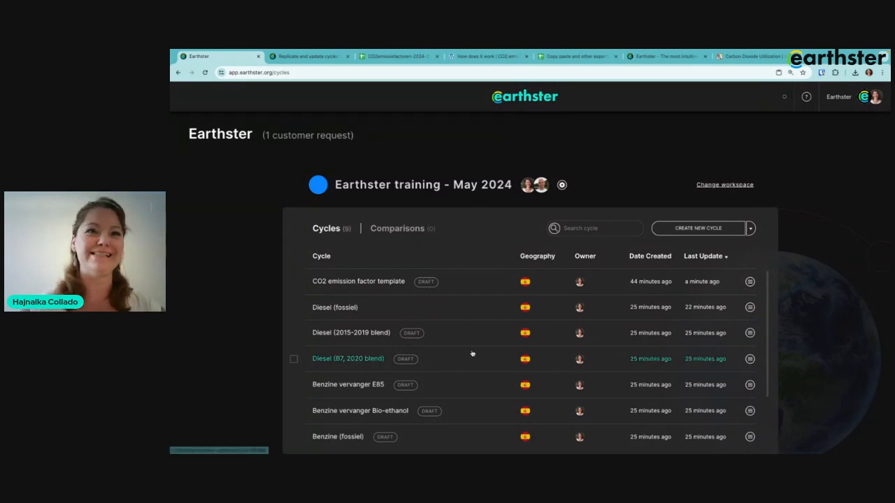
Open the CO2 emission factor template cycle and view the available impact categories.
left_click(330, 281)
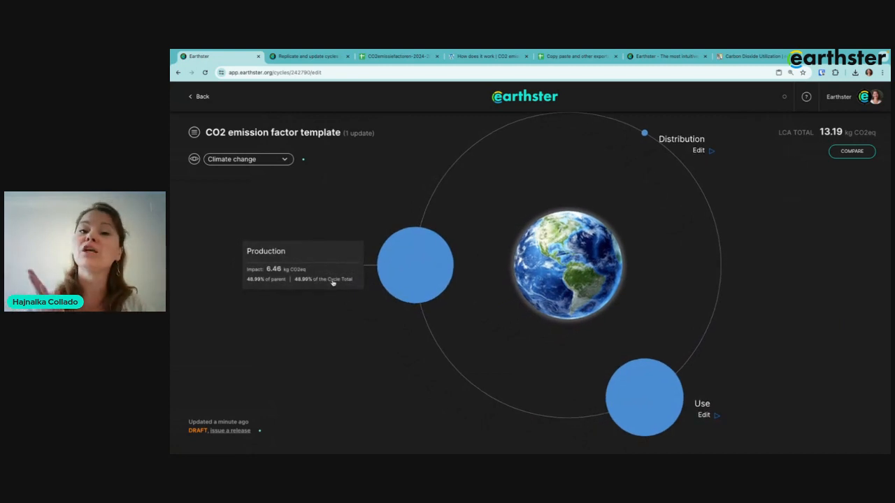
left_click(273, 159)
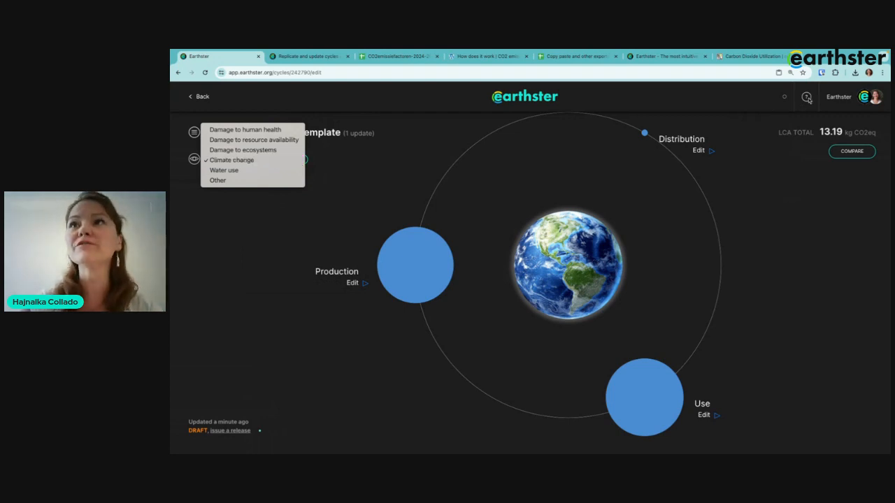
Open the Knowledge Base, search for "recipe" and review the main categories in the ReCiPe 2016 impact categories article.
left_click(806, 98)
left_click(803, 144)
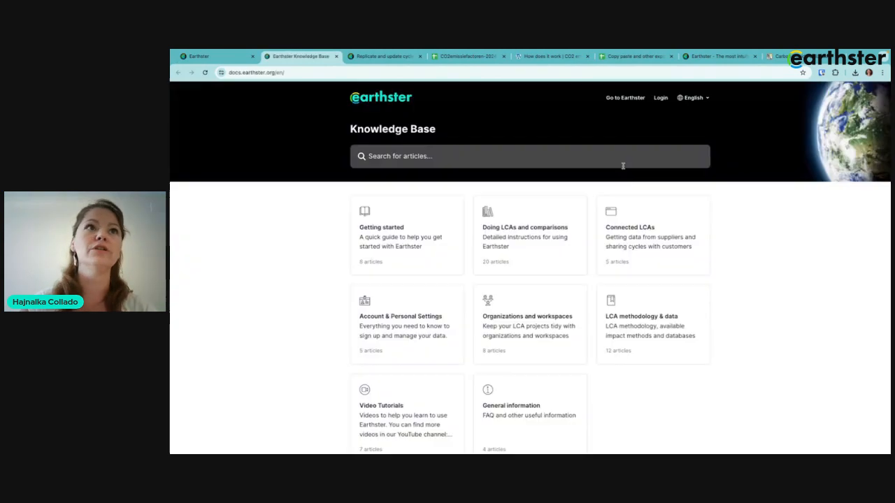
left_click(457, 160)
type("r")
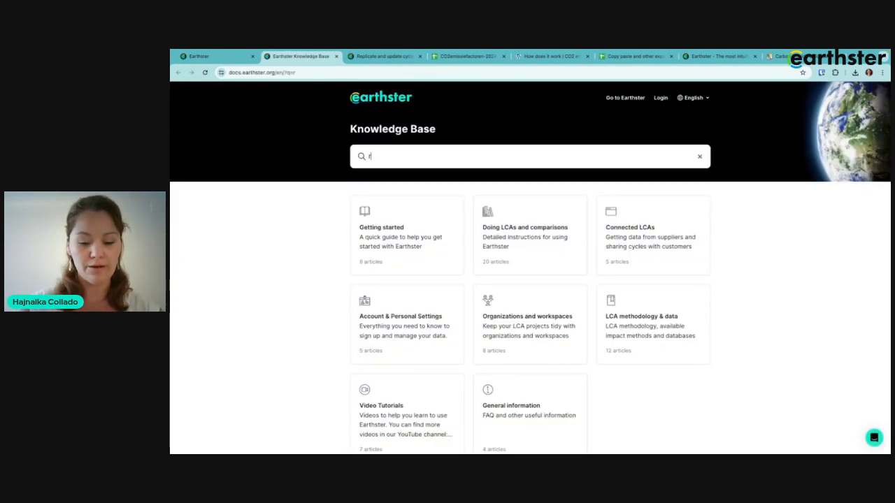
type("ecipe")
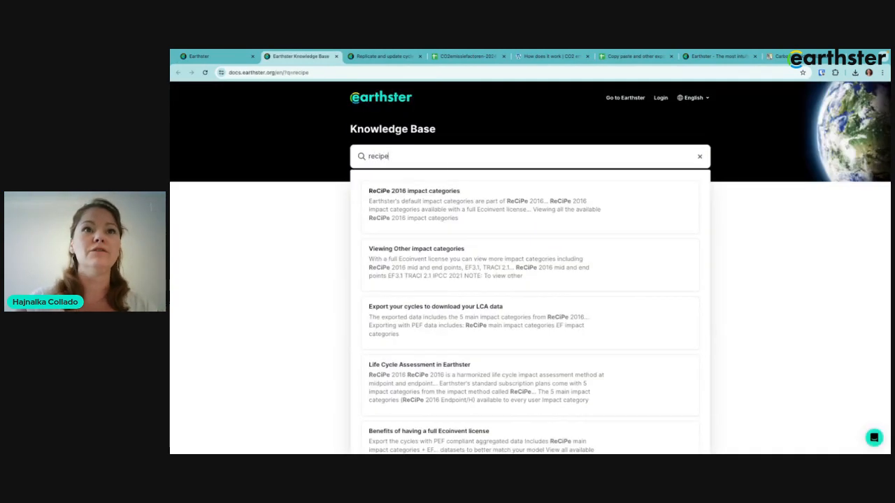
left_click(420, 201)
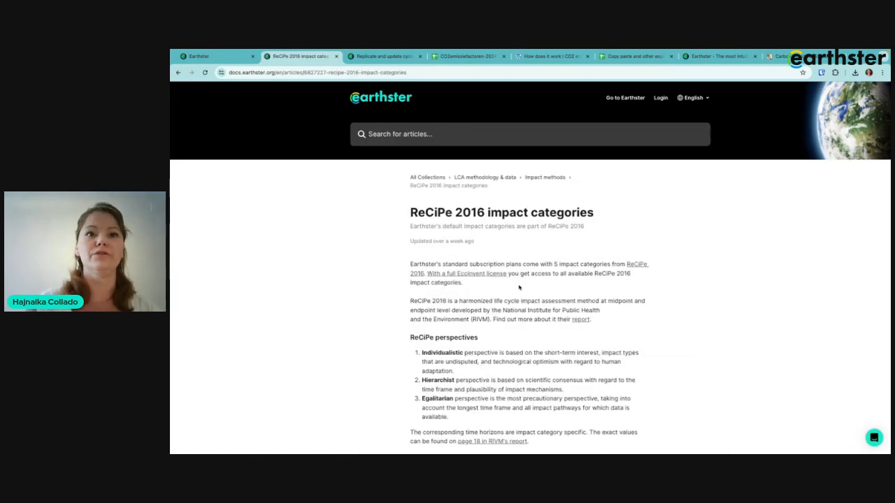
scroll(433, 266, "down", 3)
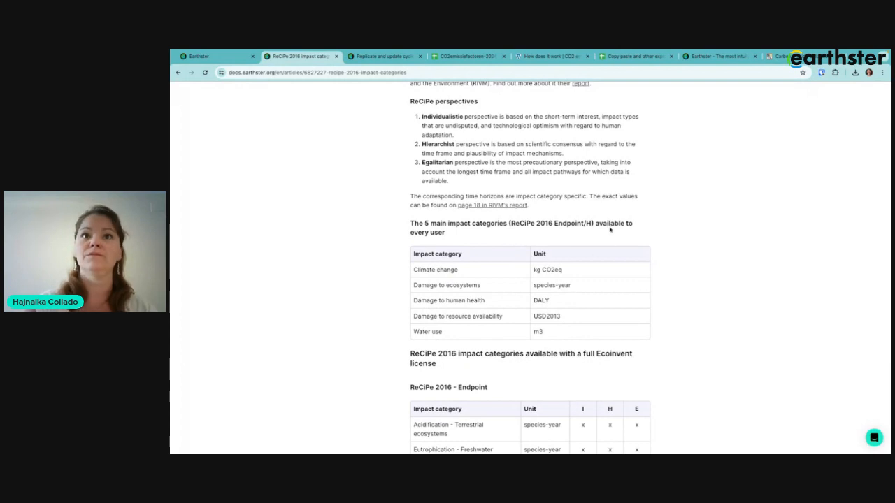
Review the ReCiPe 2016 impact categories available with a full Ecoinvent license in the article.
scroll(610, 229, "down", 3)
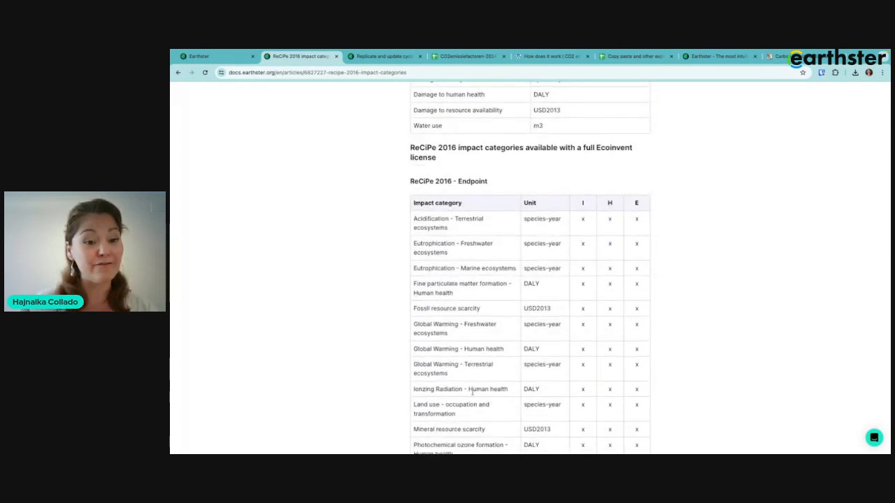
scroll(471, 392, "down", 3)
scroll(481, 361, "up", 6)
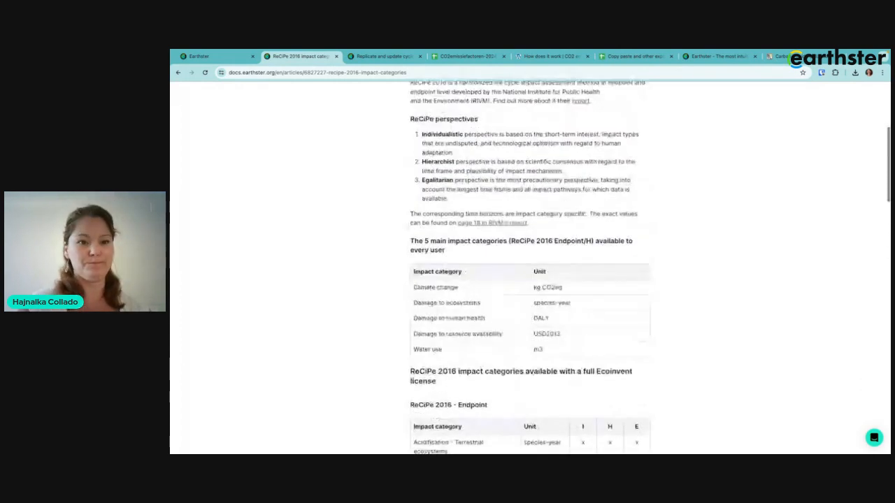
scroll(431, 142, "up", 3)
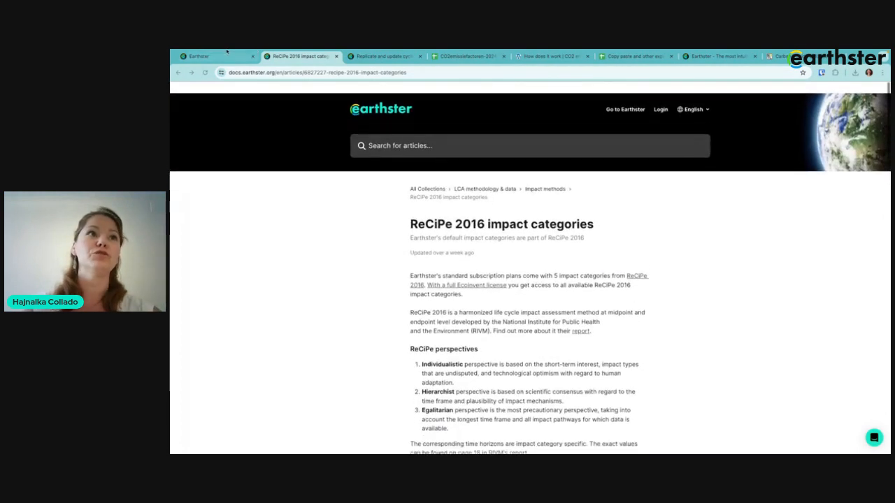
Return to the CO2 emission factor template cycle and show its results for Damage to ecosystems.
left_click(219, 59)
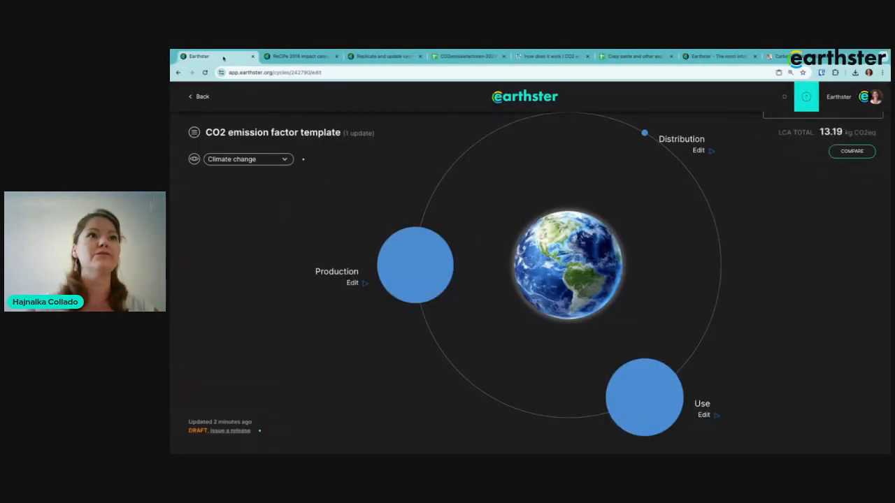
left_click(253, 160)
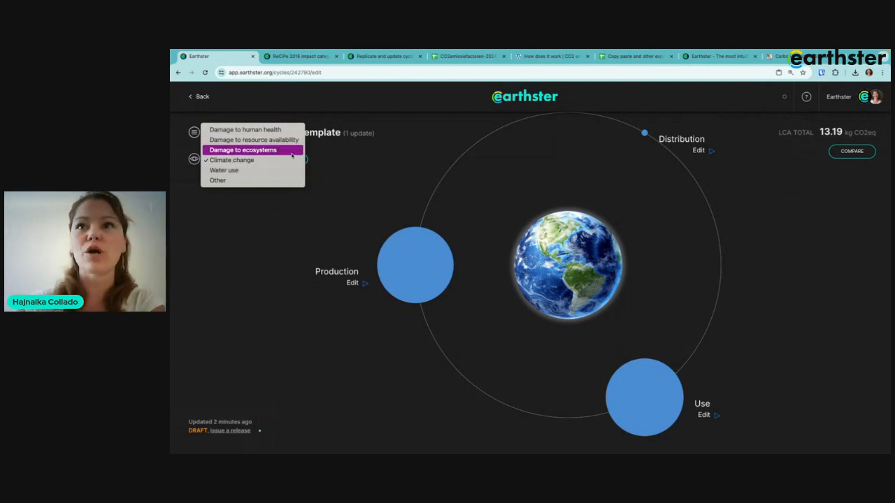
left_click(255, 156)
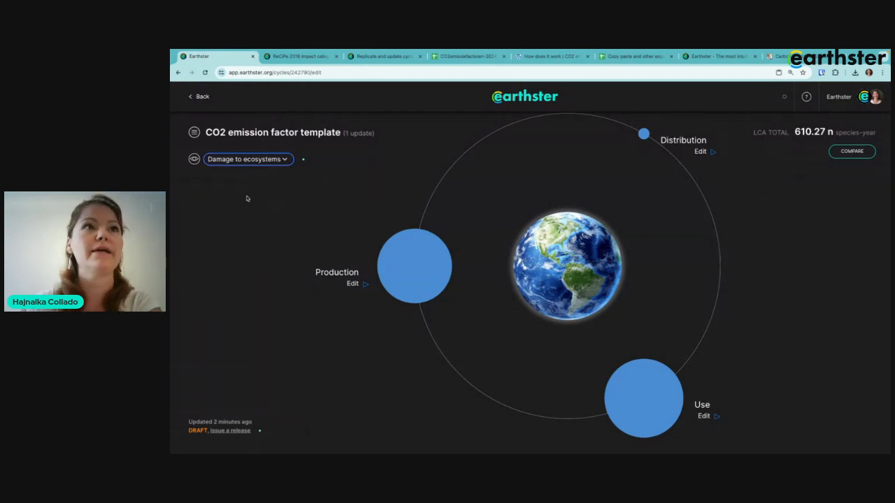
Open the other impact categories and view the cycle's impact for the CED method, category Renewable, biomass.
left_click(267, 159)
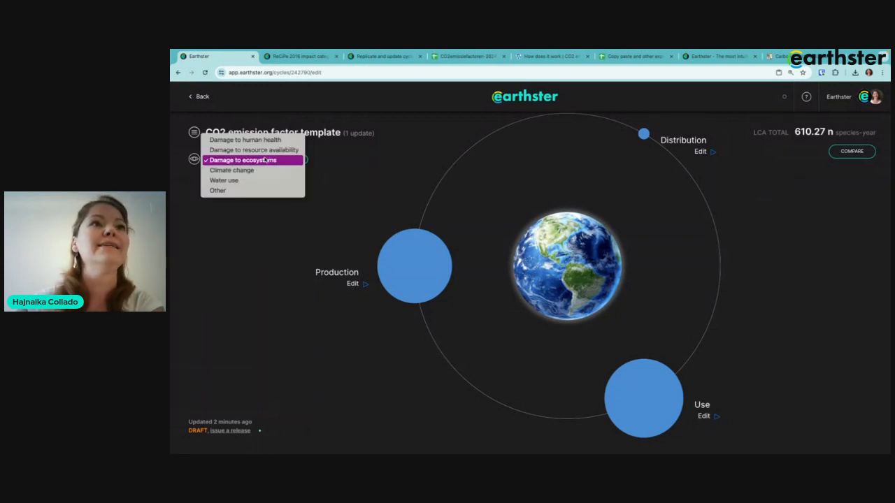
left_click(226, 192)
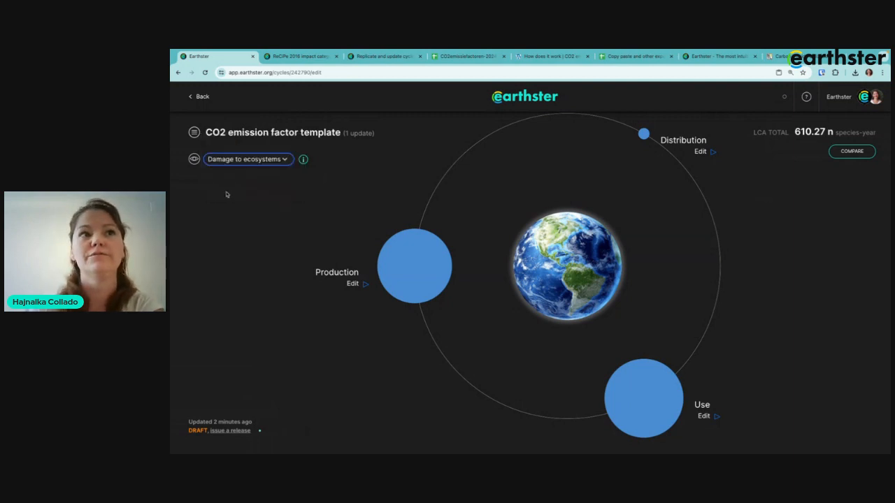
left_click(511, 271)
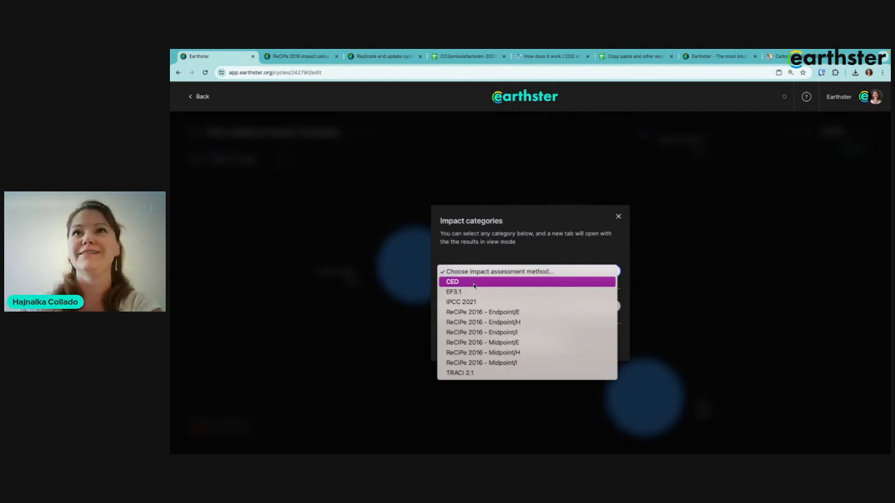
key("Escape")
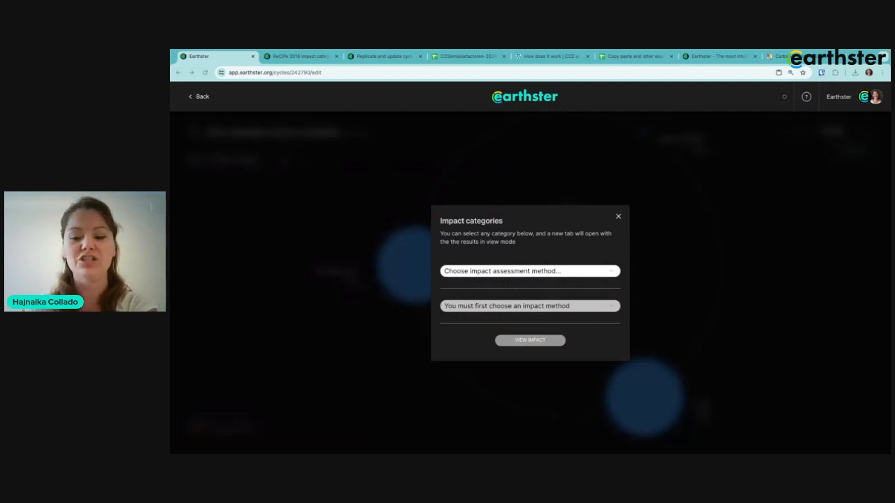
left_click(506, 271)
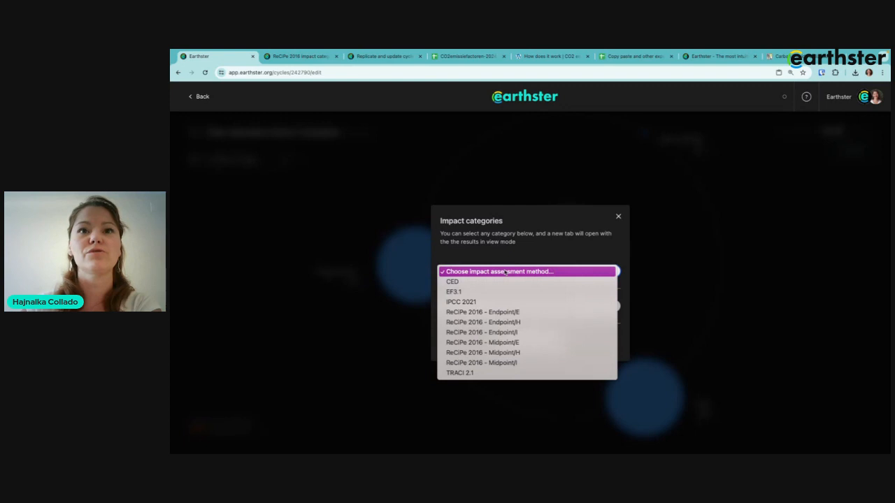
left_click(463, 283)
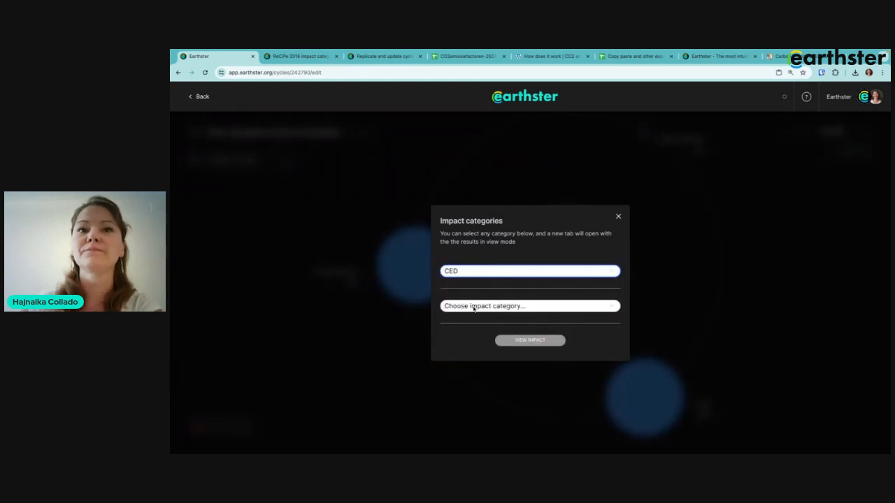
left_click(474, 309)
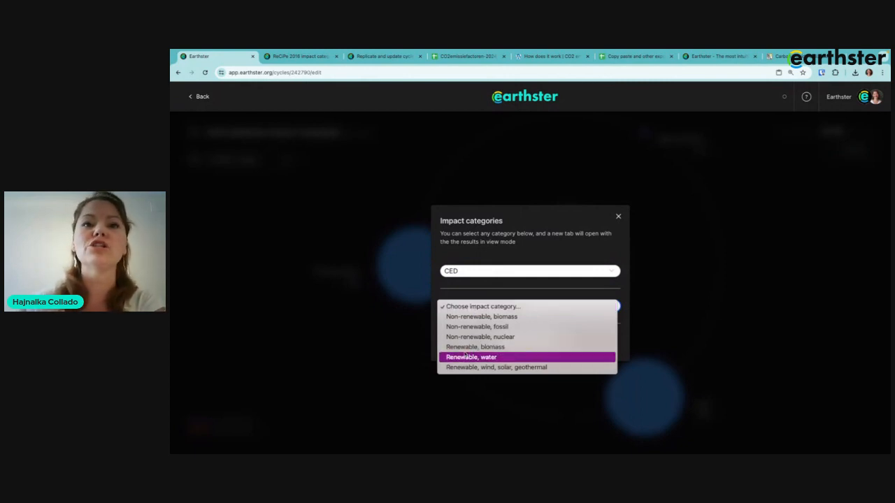
left_click(492, 348)
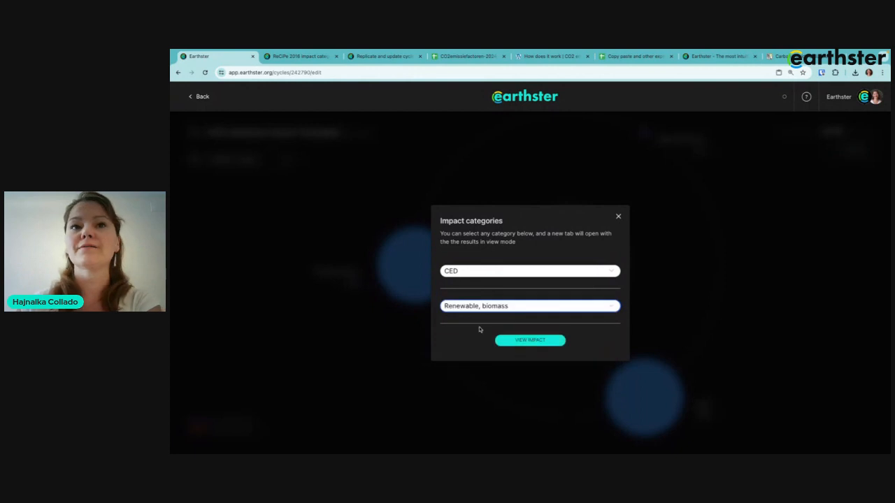
left_click(519, 341)
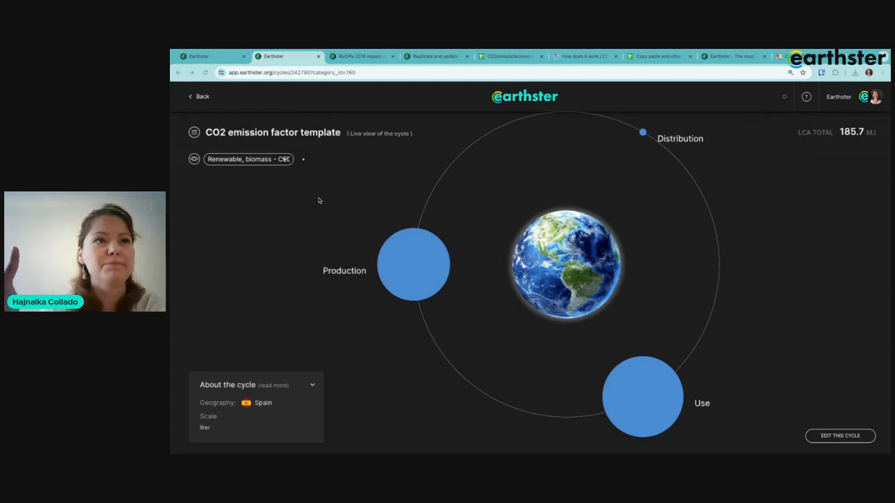
In the Renewable, biomass live view, drill down through Production and the Production stage bundle to the TTW process.
left_click(210, 61)
left_click(292, 59)
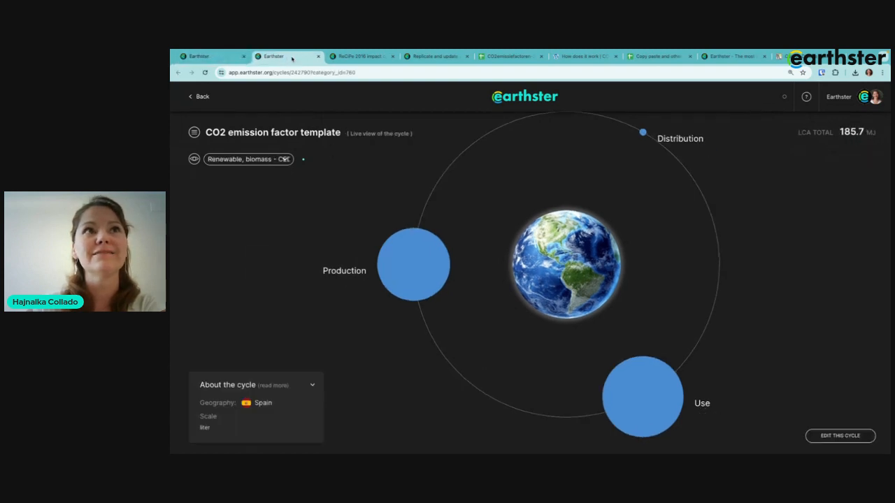
left_click(409, 261)
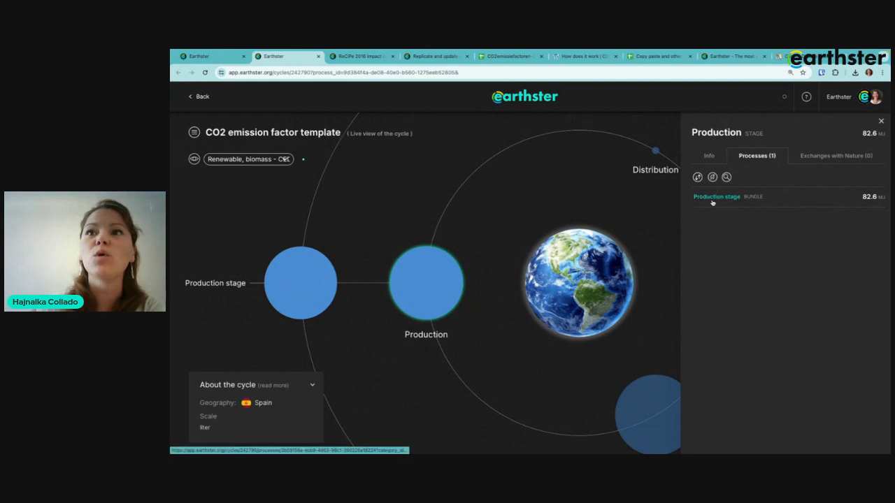
left_click(713, 200)
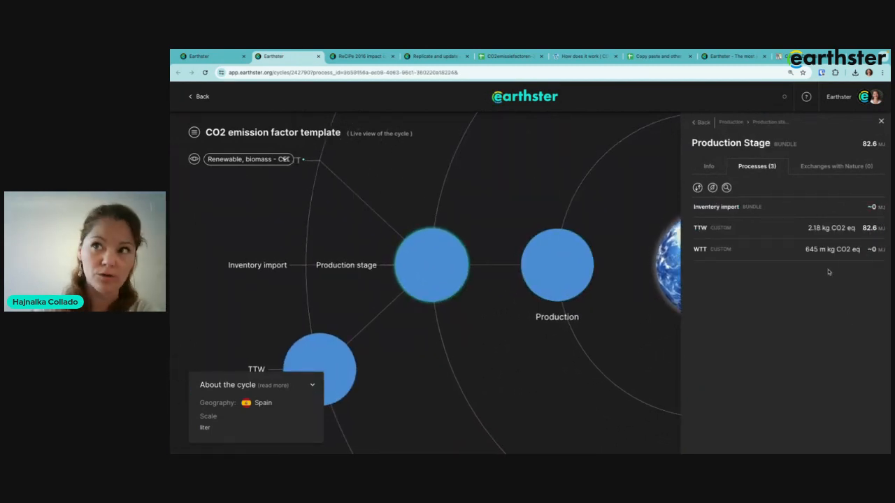
left_click(700, 227)
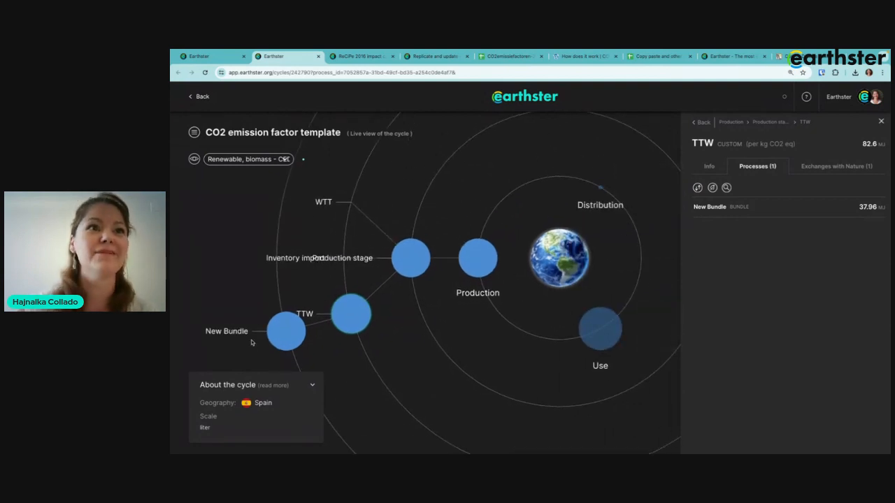
View the cycle's impact for another CED category, Renewable, wind, solar, geothermal.
left_click(301, 159)
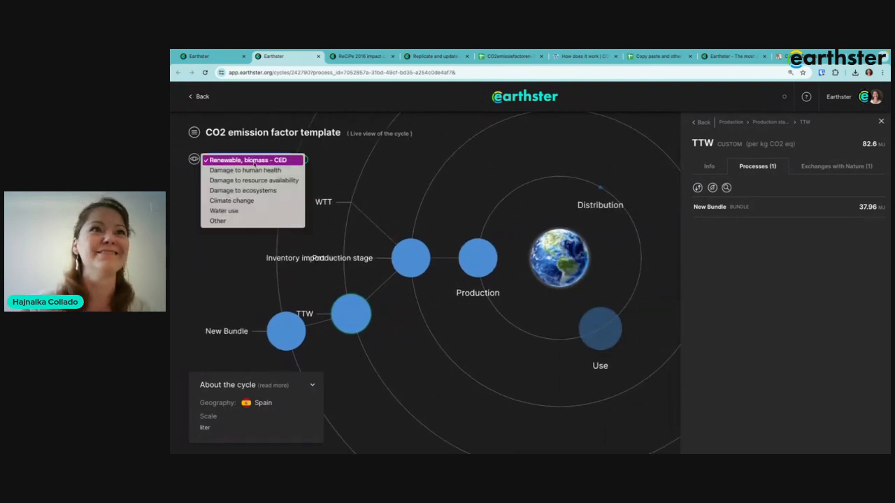
left_click(238, 221)
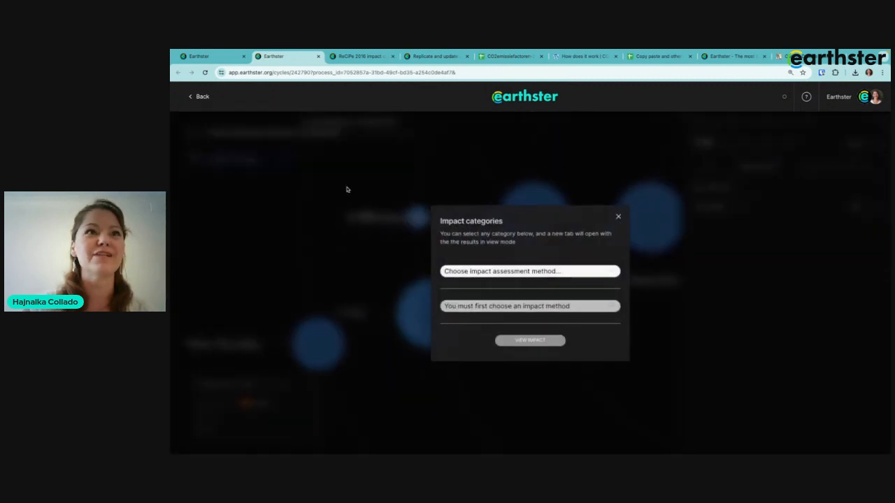
left_click(501, 272)
left_click(467, 281)
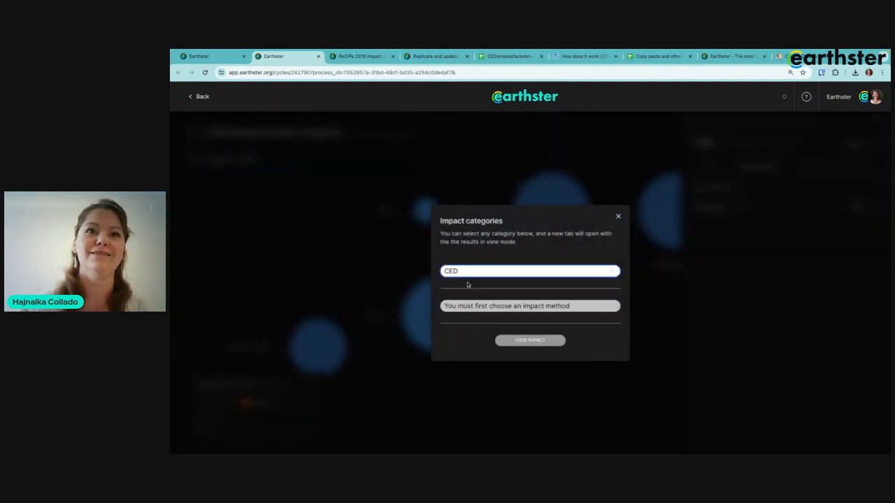
left_click(495, 308)
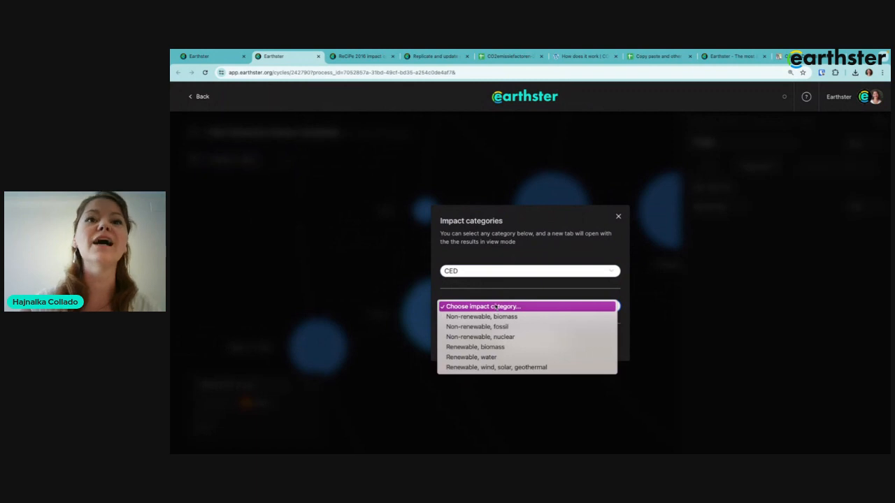
left_click(476, 367)
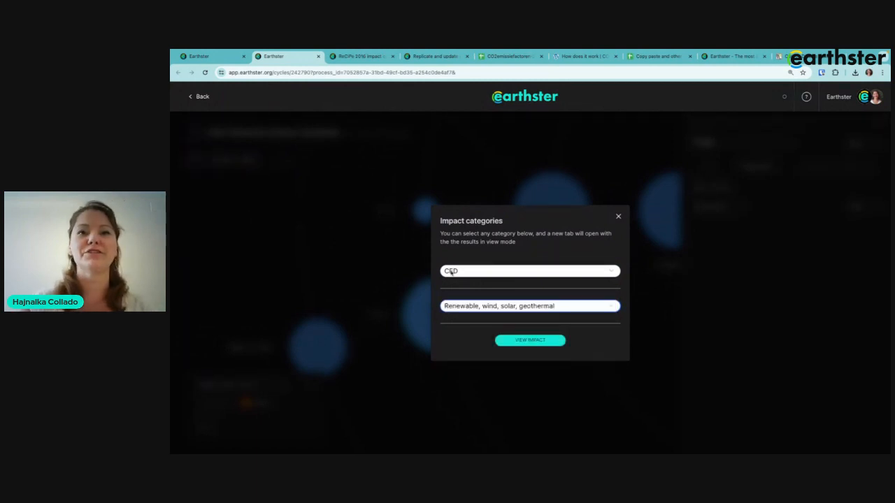
left_click(526, 341)
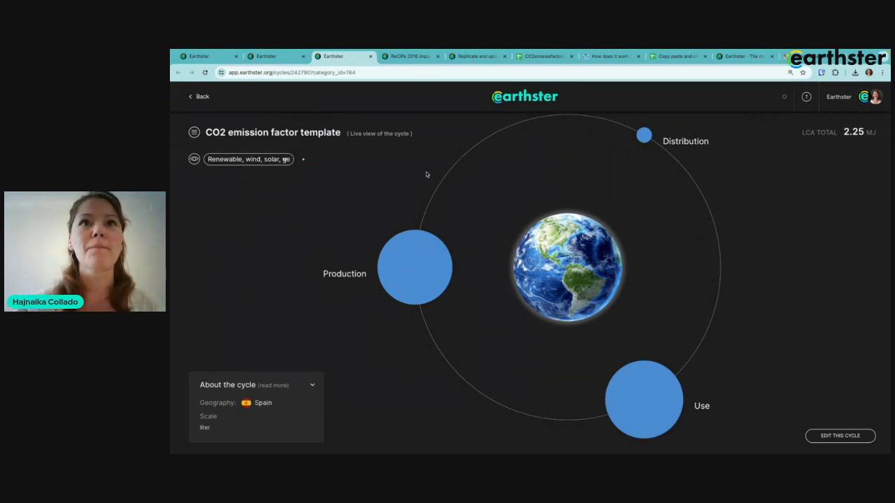
Return to the editable cycle and search for "NETL" among the processes that can be added to Production.
left_click(202, 57)
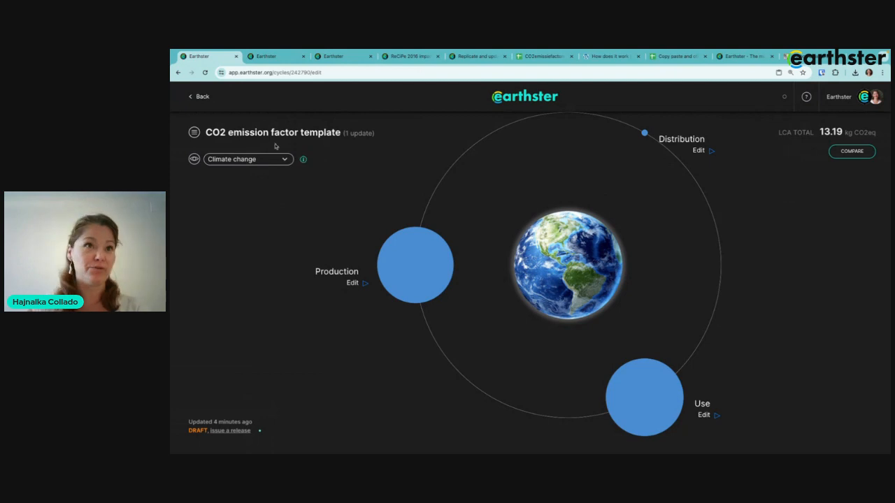
left_click(421, 252)
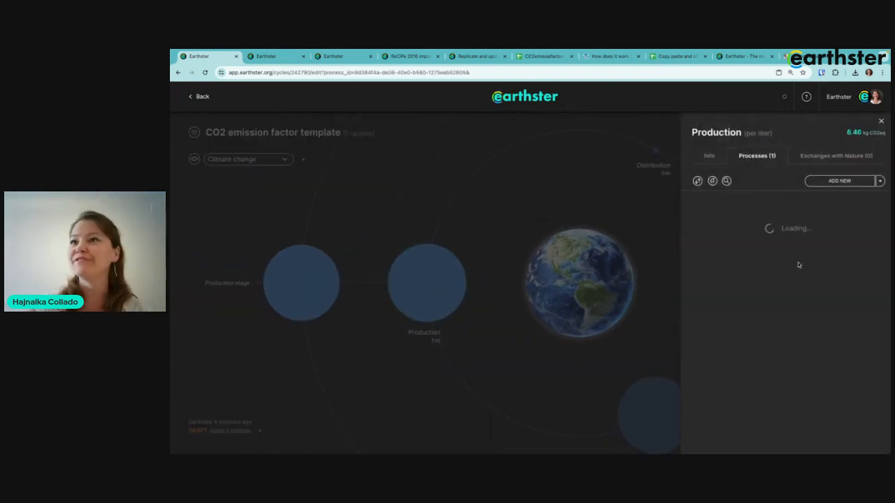
left_click(839, 181)
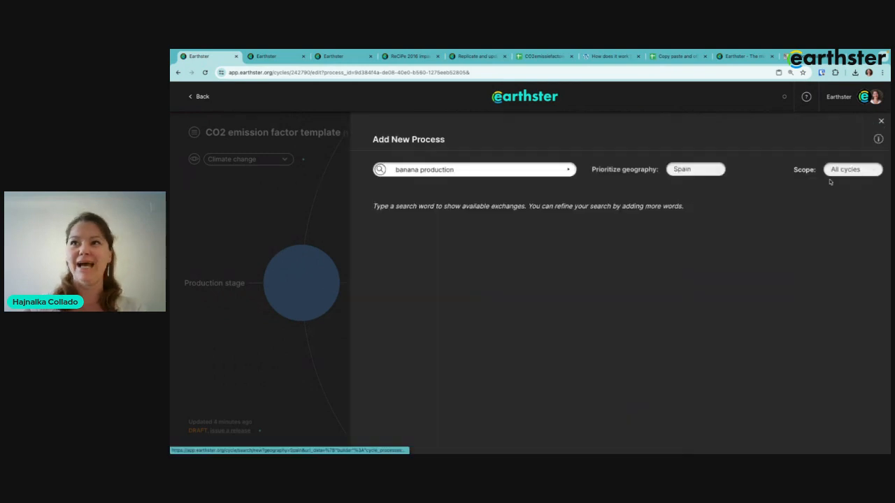
triple_click(470, 170)
key("BackSpace")
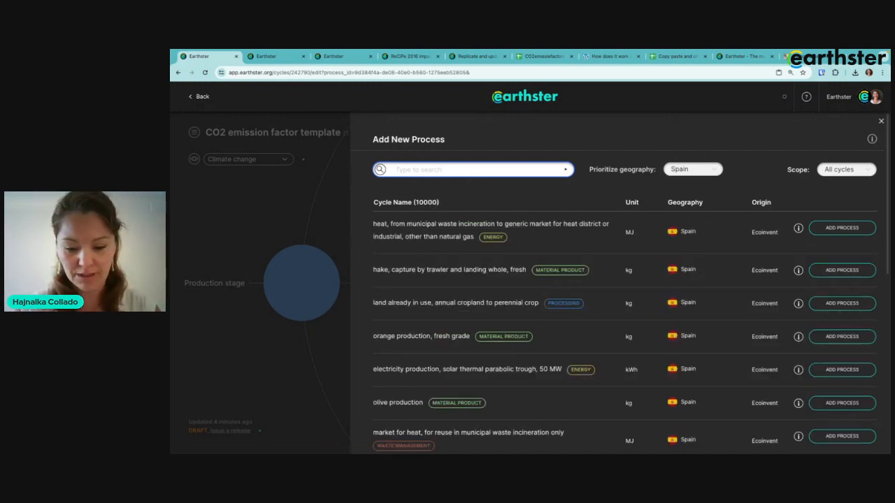
type("NETL")
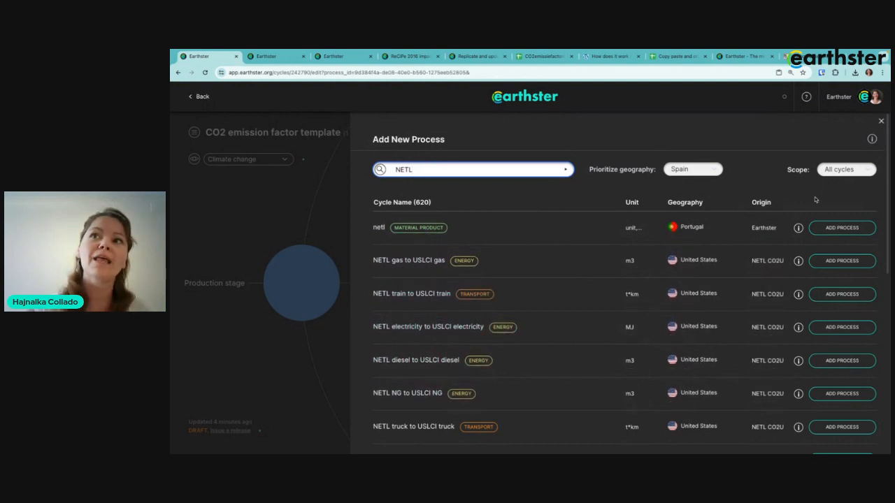
Check the available search scopes, keeping All cycles, and prioritize Europe as the geography for the NETL process search.
left_click(859, 173)
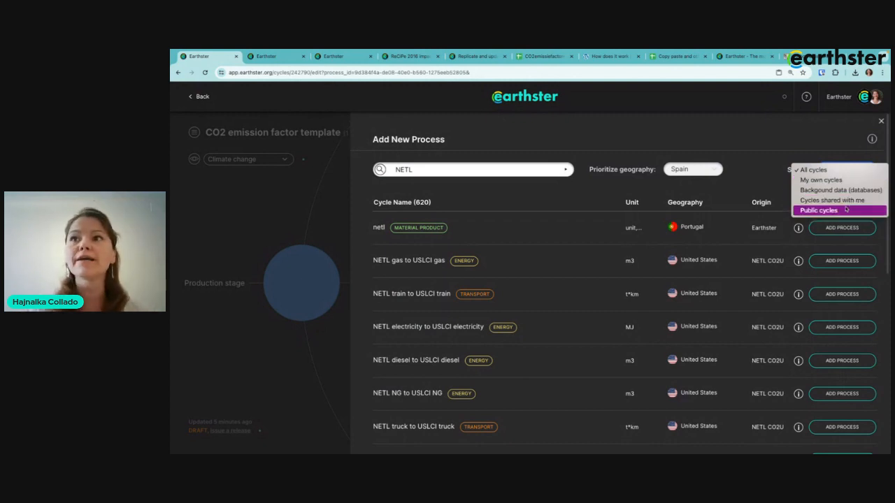
left_click(783, 151)
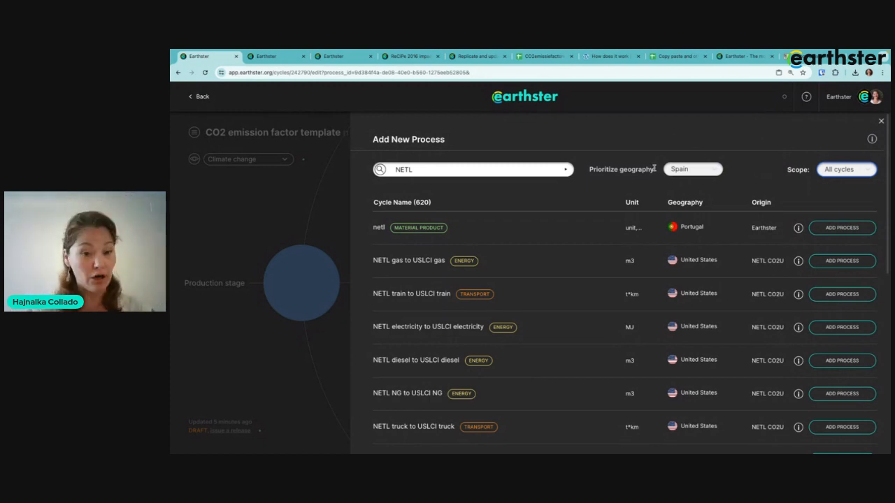
left_click(684, 172)
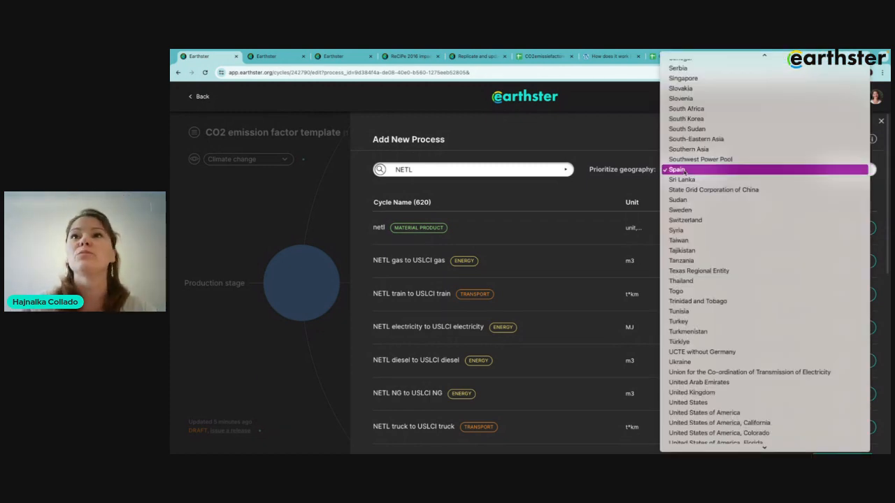
scroll(699, 154, "up", 9)
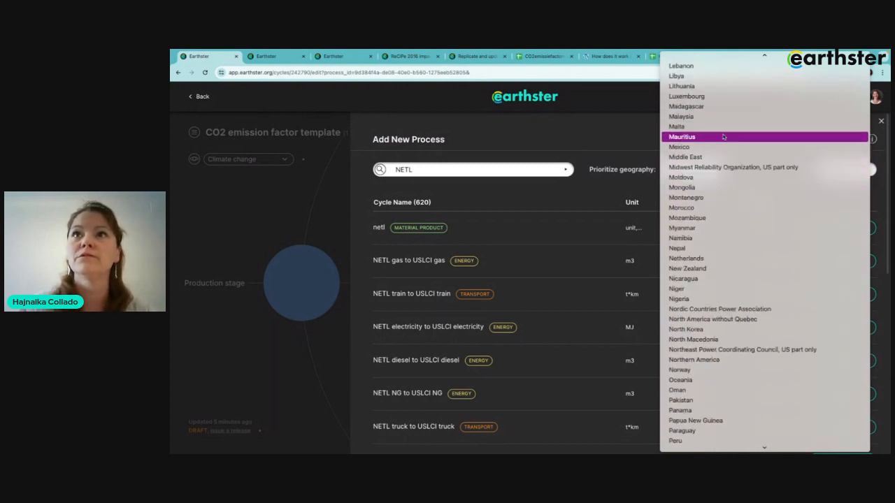
scroll(723, 137, "up", 8)
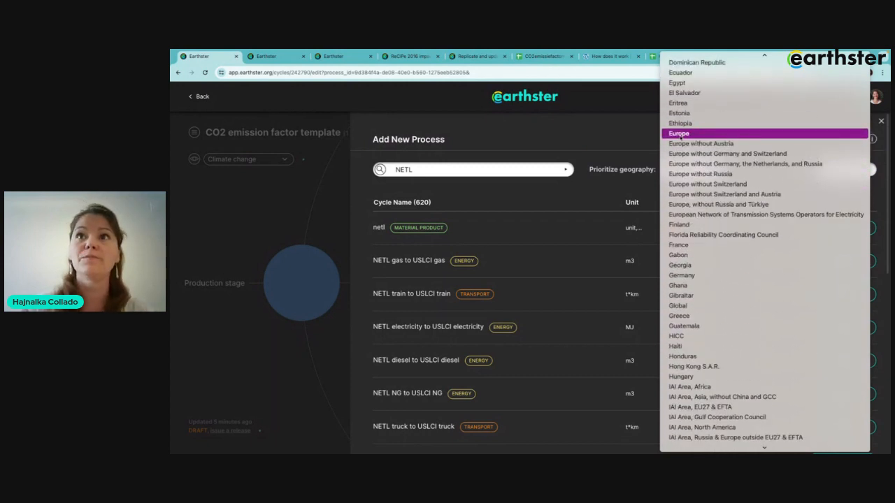
left_click(680, 134)
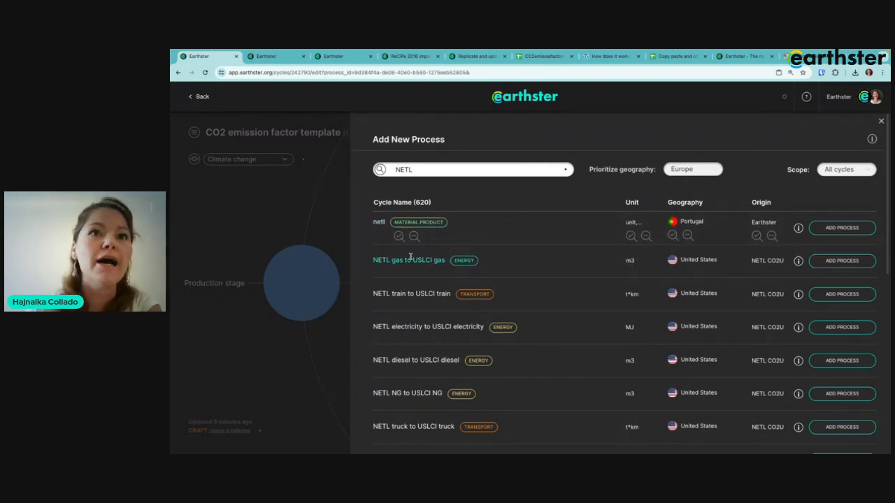
Try restricting the NETL search results to the Energy category and remove that filter again.
scroll(378, 209, "down", 1)
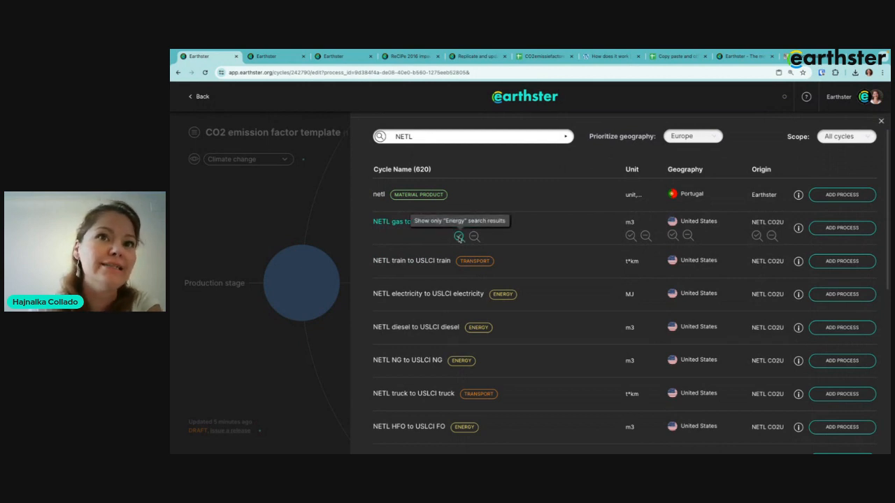
left_click(458, 237)
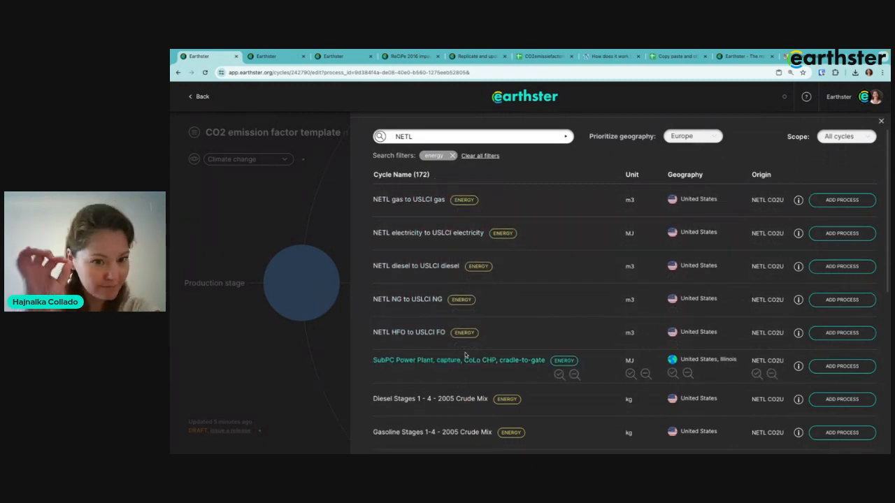
left_click(452, 156)
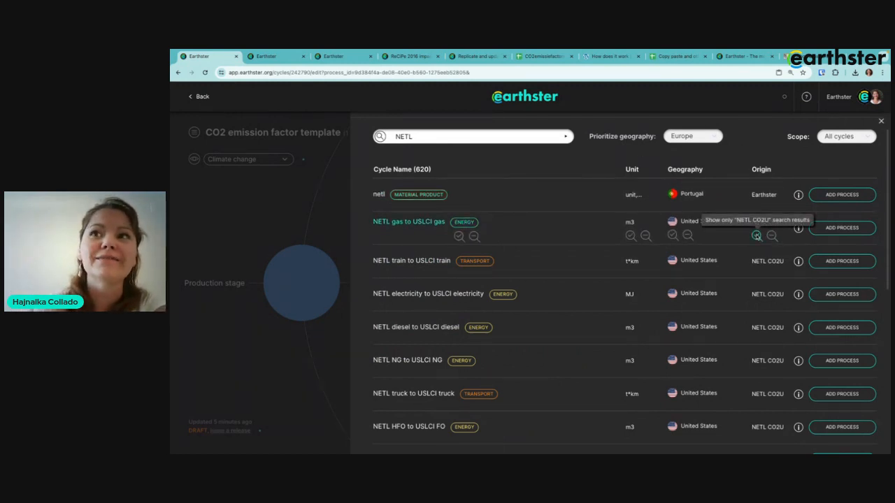
Filter the process list to the NETL CO2U source, clear the search text and browse the datasets.
left_click(756, 235)
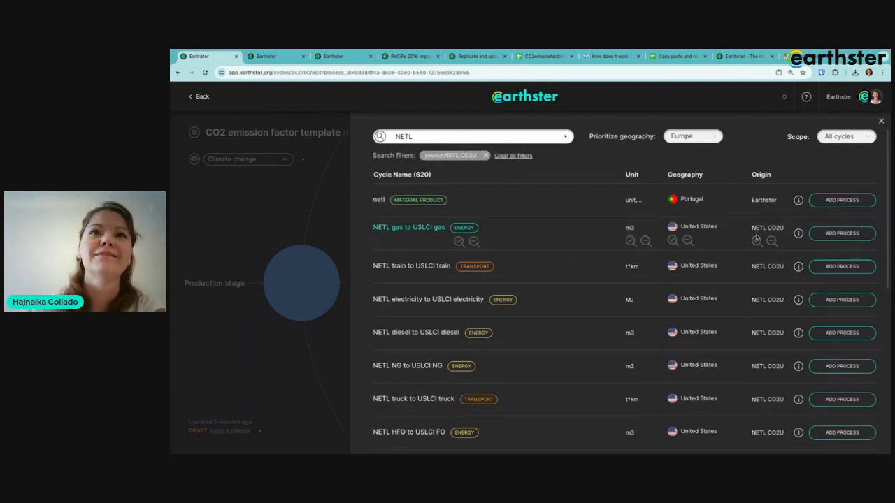
double_click(426, 132)
key("BackSpace")
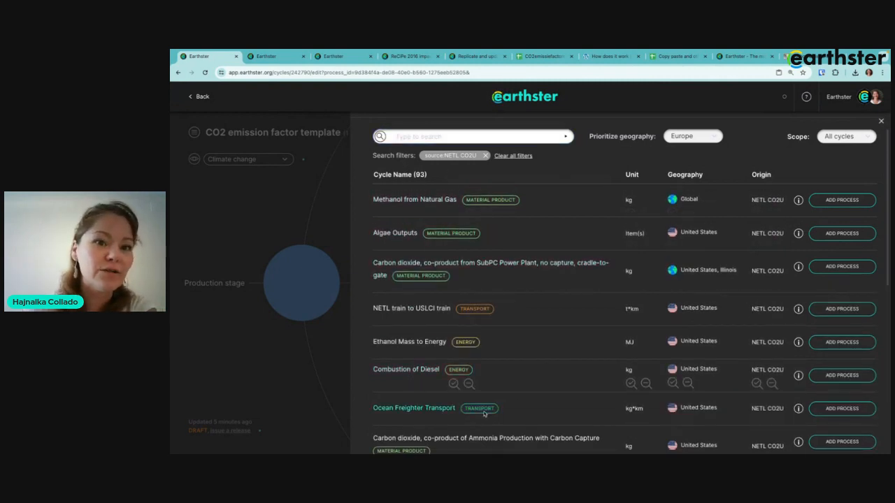
scroll(721, 247, "down", 1)
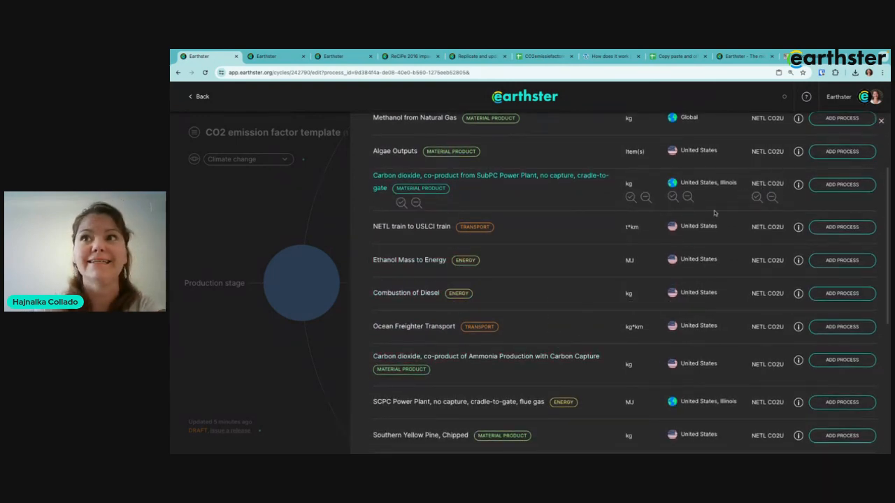
scroll(713, 210, "up", 2)
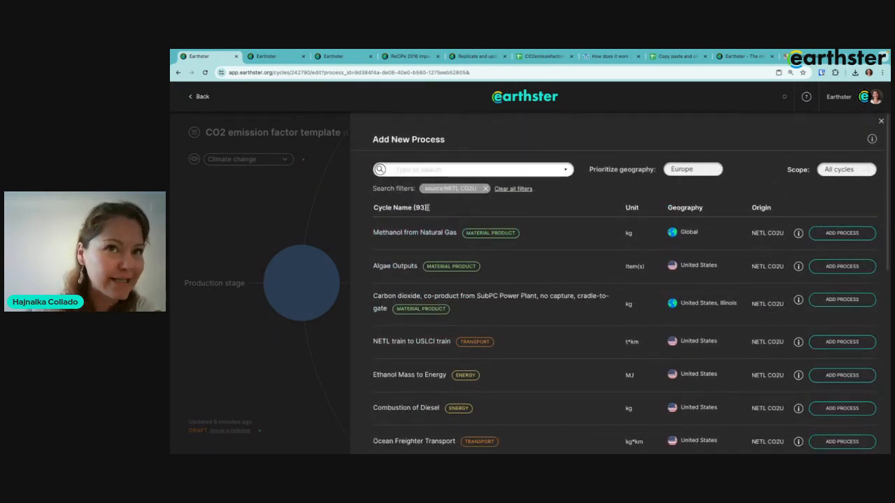
scroll(488, 254, "down", 1)
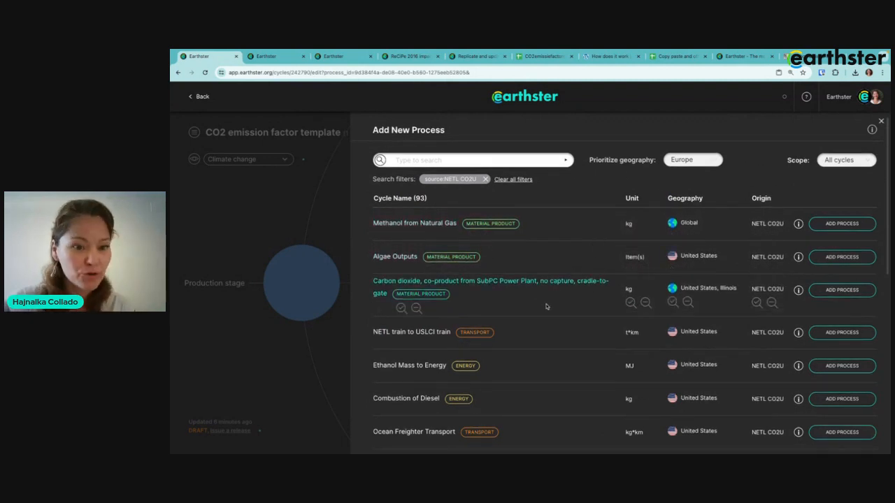
scroll(547, 306, "down", 2)
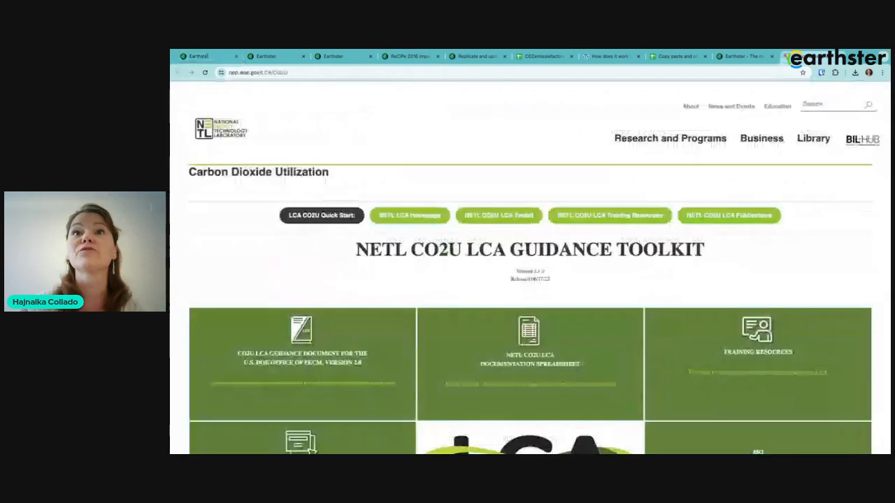
Switch to the NETL website and look through its CO2U LCA Guidance Toolkit page.
scroll(666, 378, "down", 1)
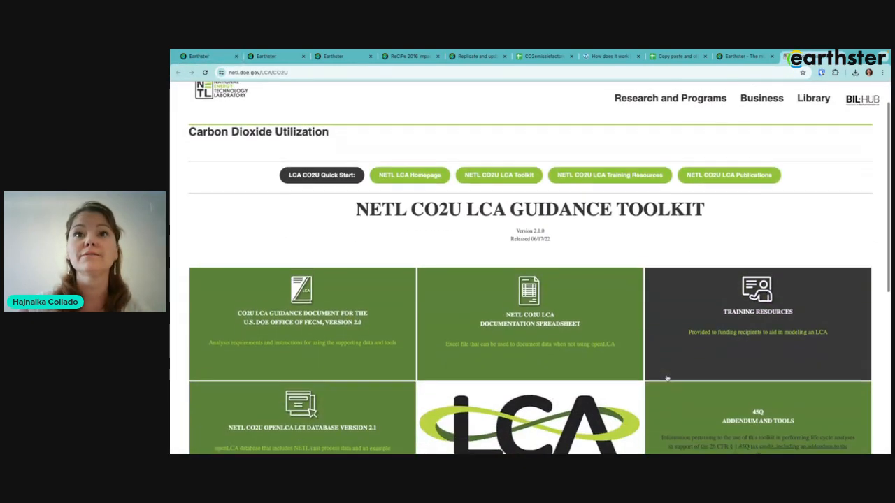
scroll(666, 378, "down", 2)
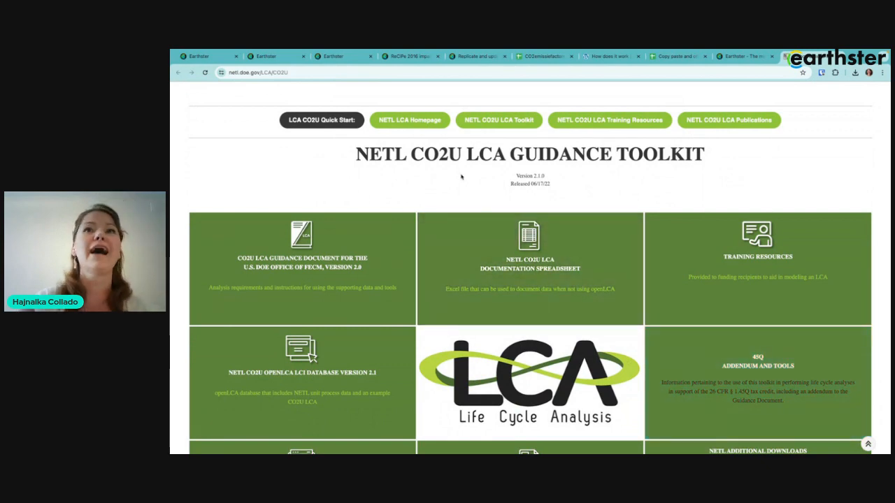
scroll(444, 325, "down", 5)
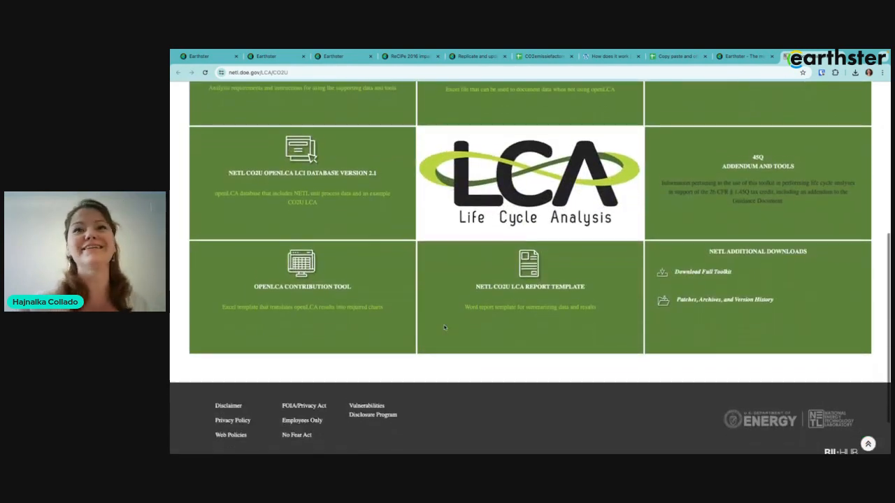
scroll(449, 243, "up", 10)
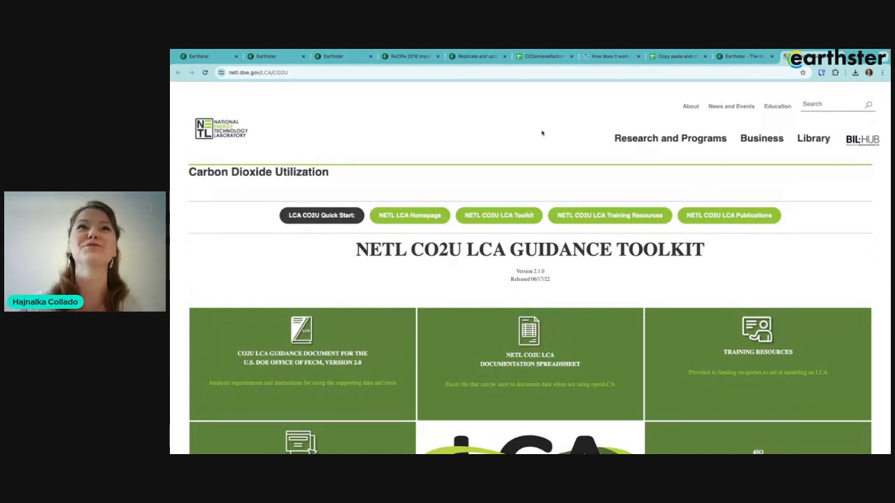
Return to the process search in Earthster and review the documentation of the Methanol from Natural Gas dataset.
left_click(208, 58)
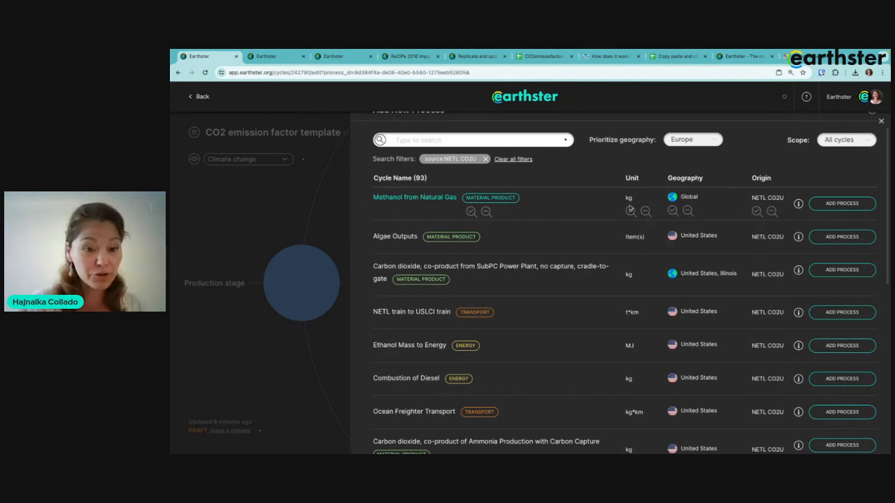
left_click(799, 204)
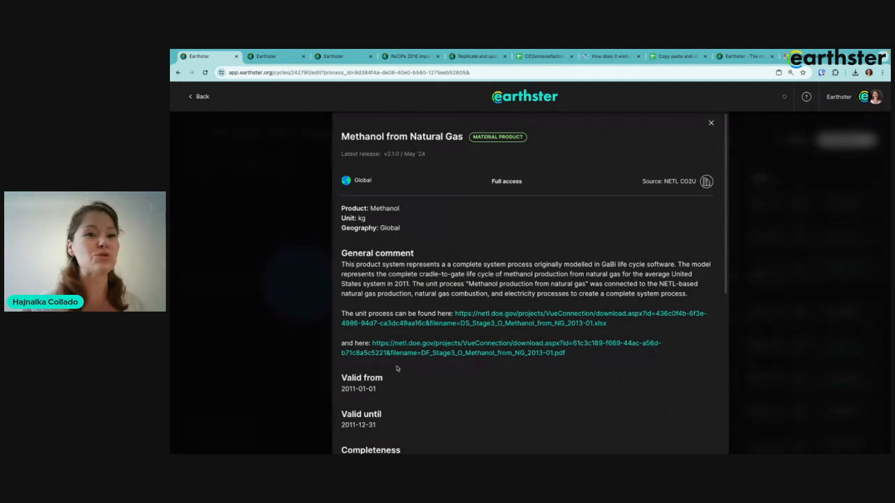
scroll(439, 351, "down", 2)
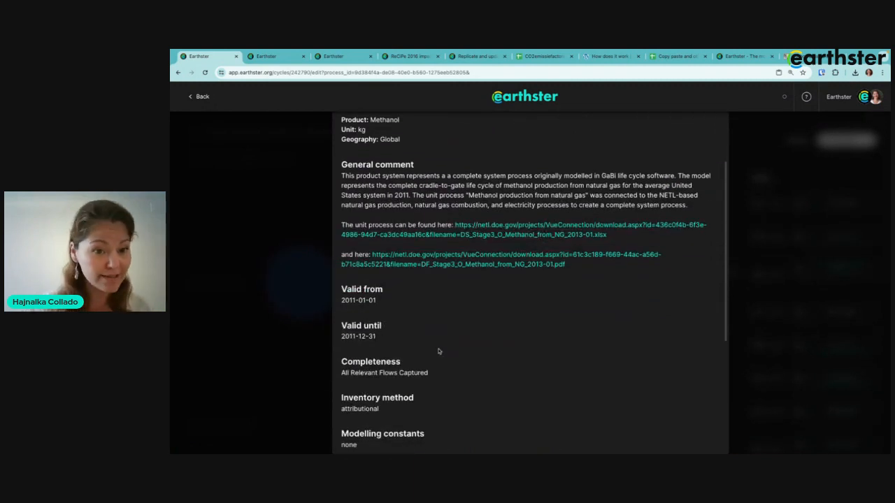
scroll(437, 352, "down", 2)
scroll(399, 359, "down", 3)
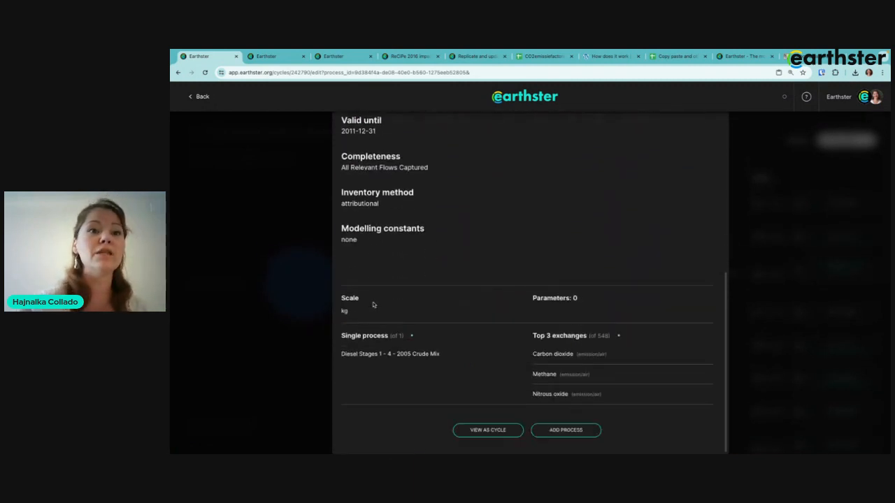
scroll(563, 205, "up", 1)
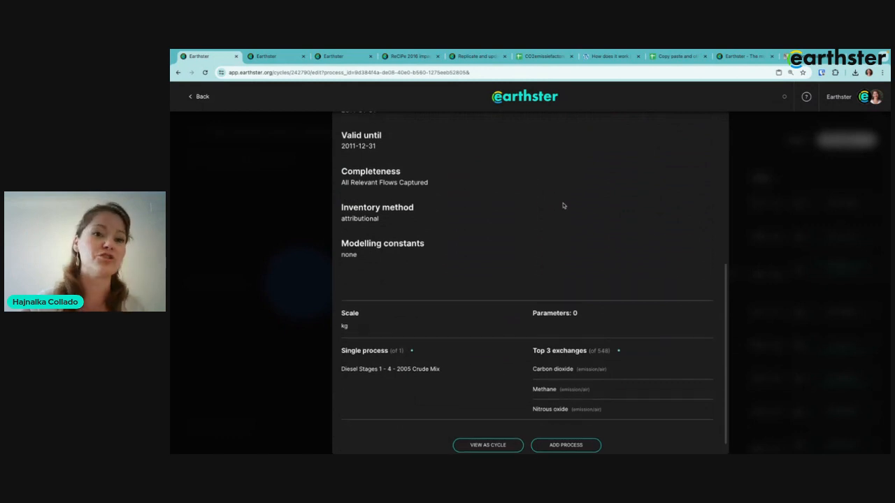
scroll(564, 206, "down", 1)
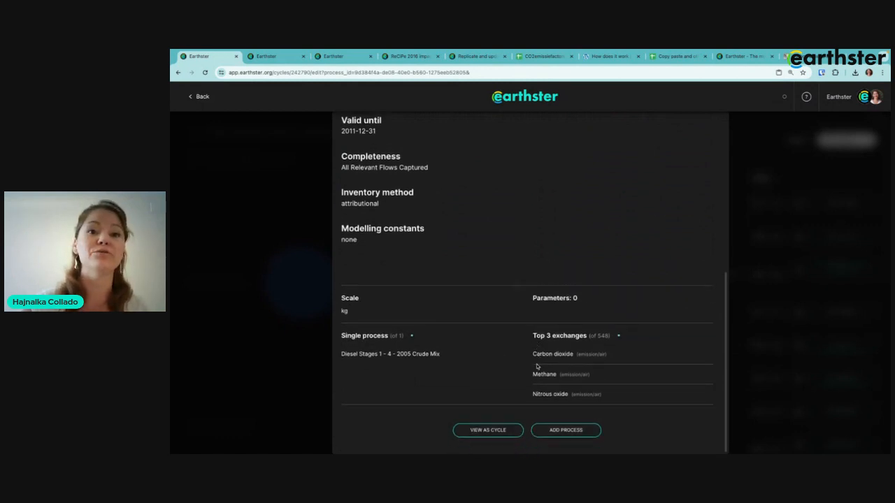
View Methanol from Natural Gas as a cycle and inspect its Production process Diesel Stages 1 - 4 - 2005 Crude Mix.
left_click(475, 432)
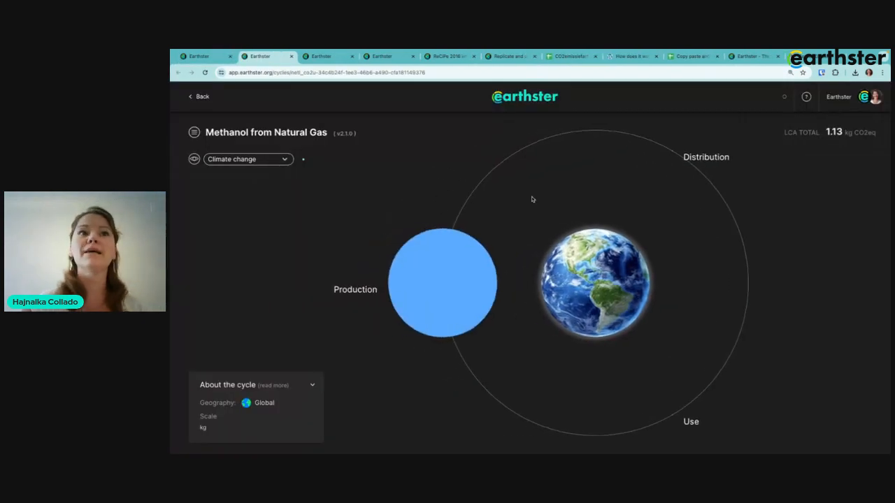
left_click(470, 277)
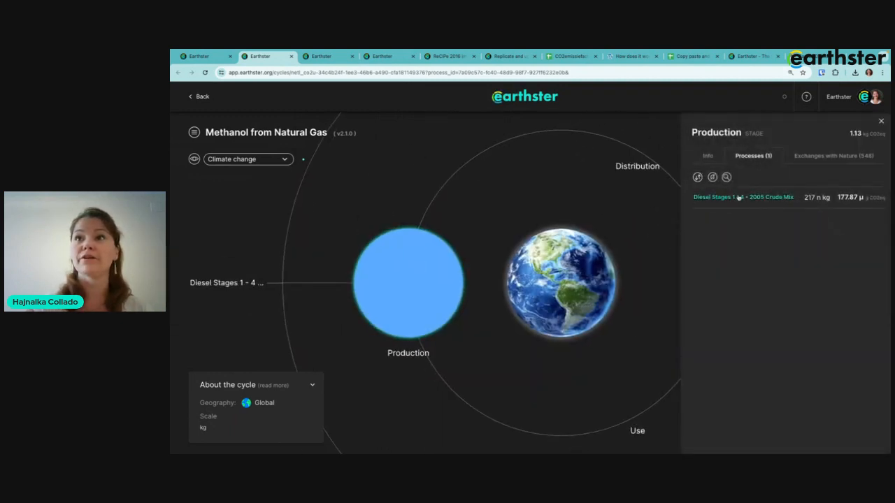
left_click(727, 198)
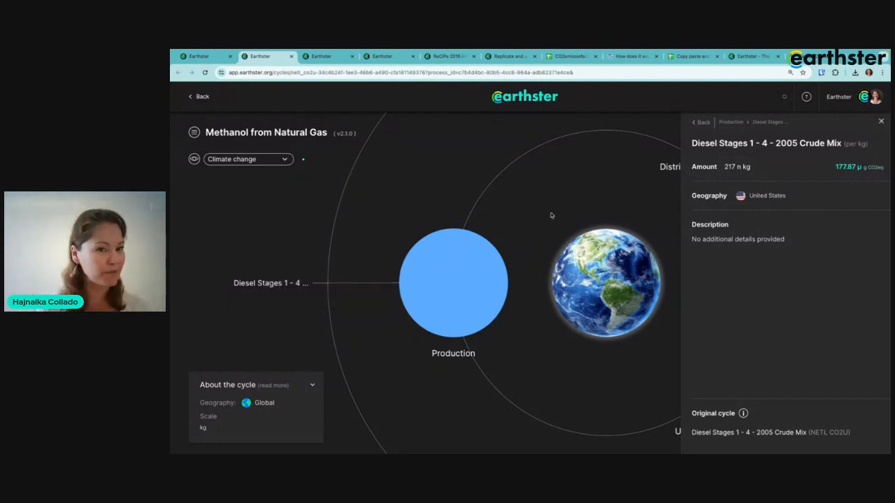
Return to the dataset's documentation in the editable cycle and add Methanol from Natural Gas to Production.
left_click(198, 57)
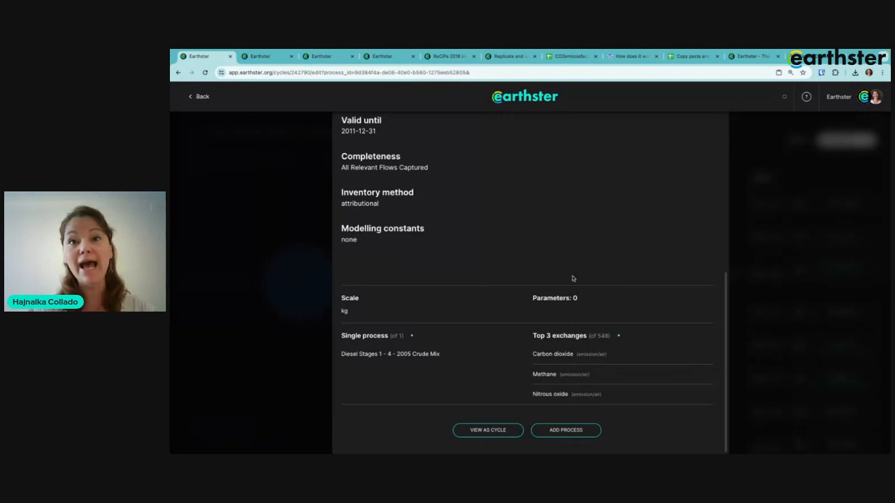
scroll(535, 223, "up", 5)
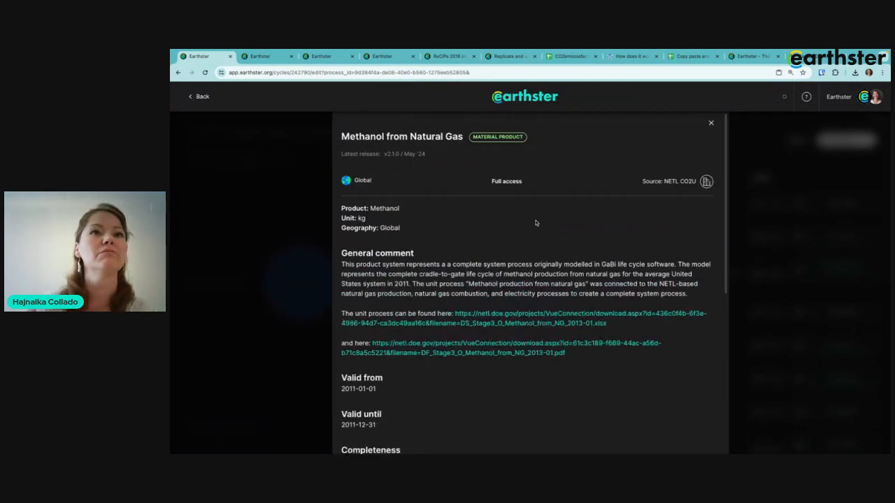
scroll(472, 239, "down", 5)
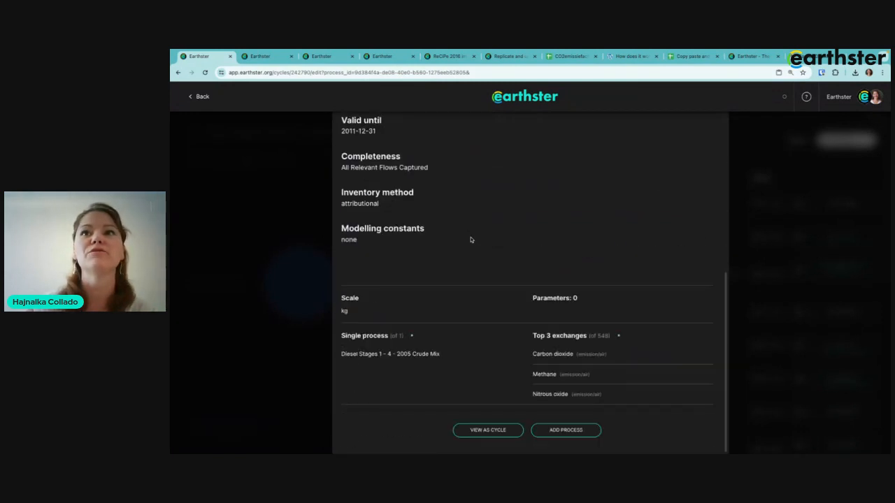
left_click(579, 432)
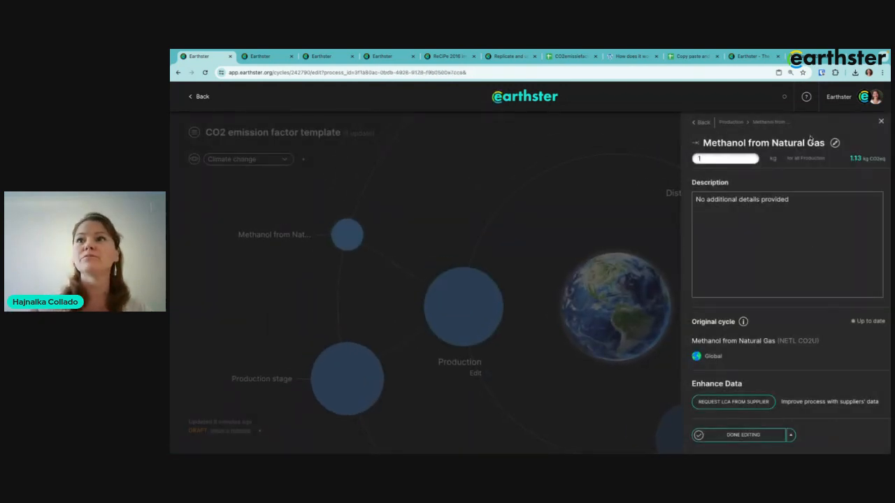
Set the amount of Methanol from Natural Gas in Production to 2.5 kg.
left_click(731, 157)
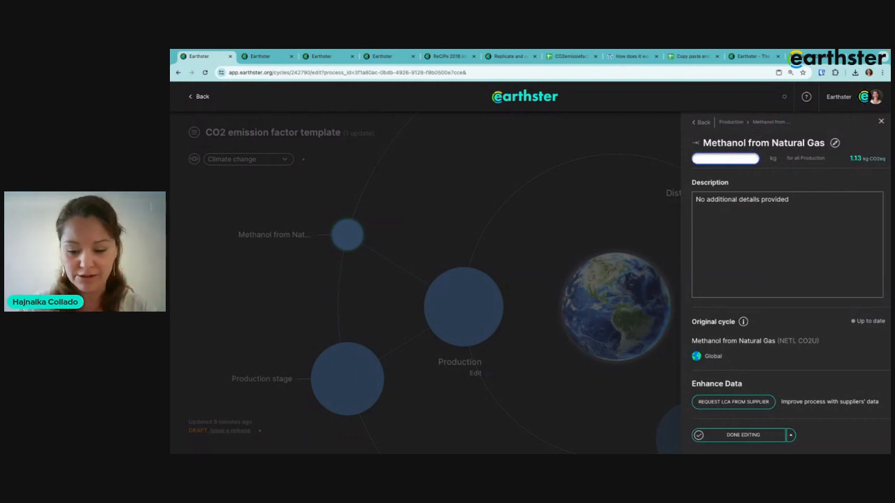
type("2.5")
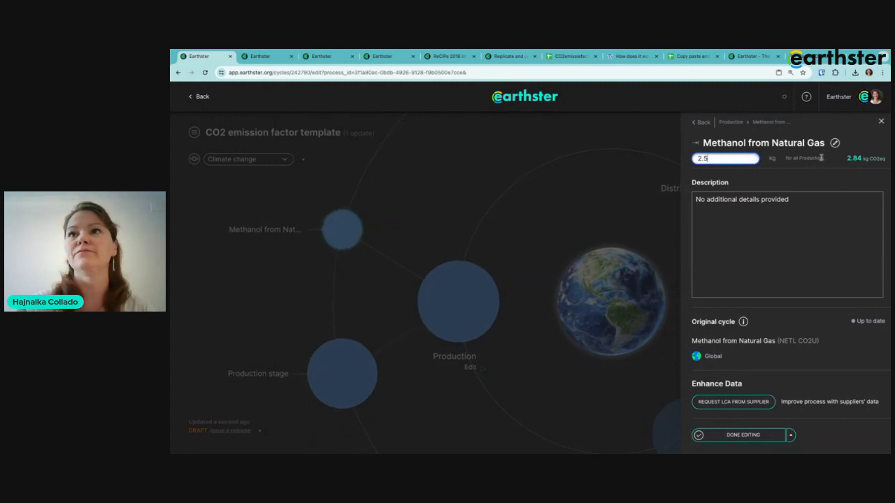
left_click(817, 181)
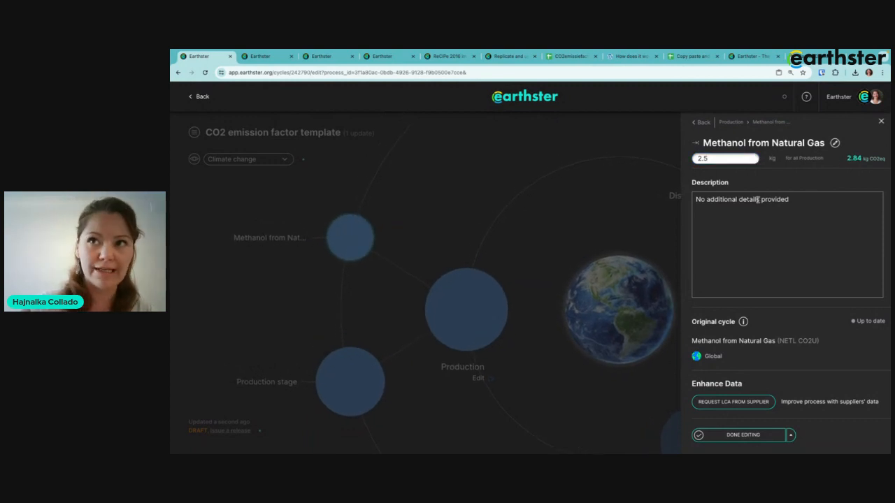
Review the original cycle documentation of Methanol from Natural Gas and rename the process in Production to "Renamed cycle".
left_click(743, 322)
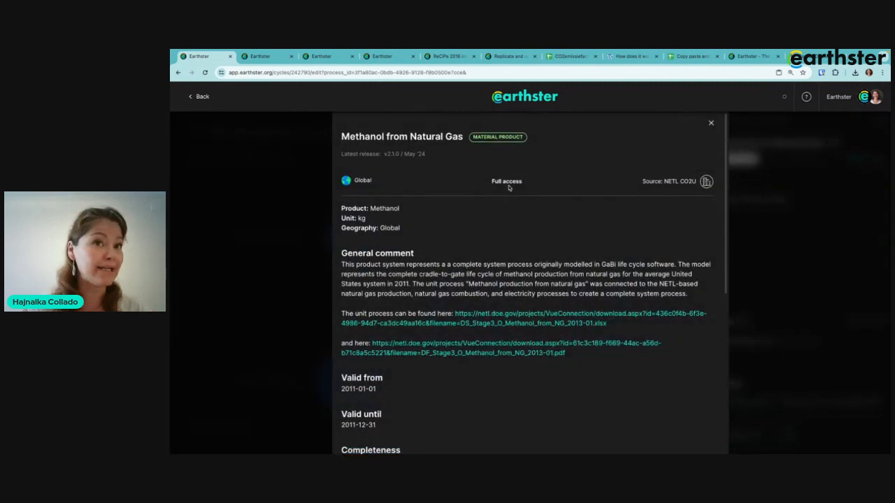
left_click(711, 123)
left_click(751, 137)
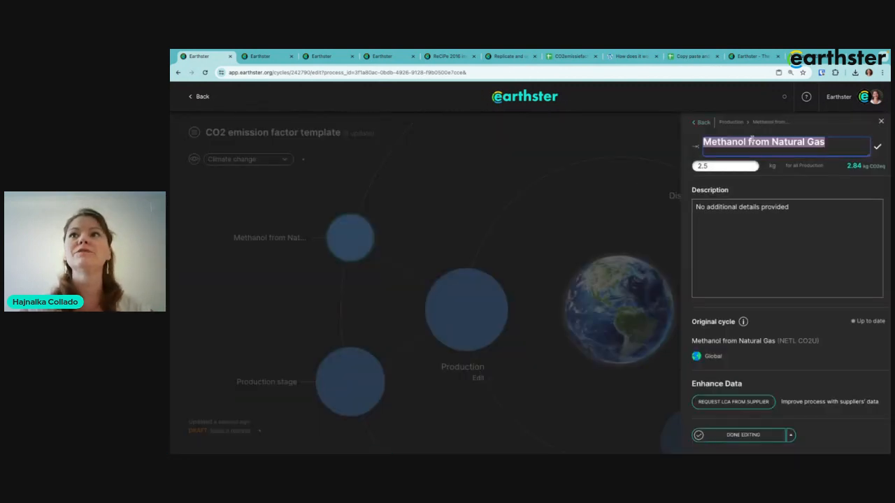
type("Re")
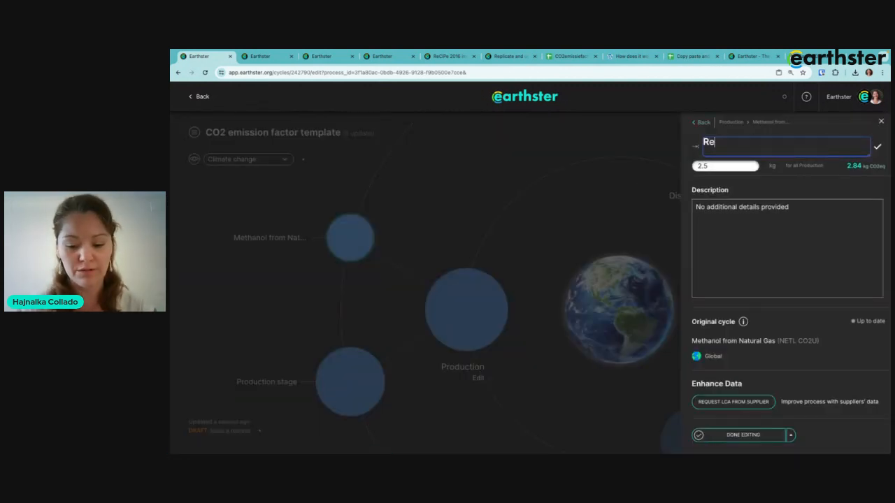
type("named cycle")
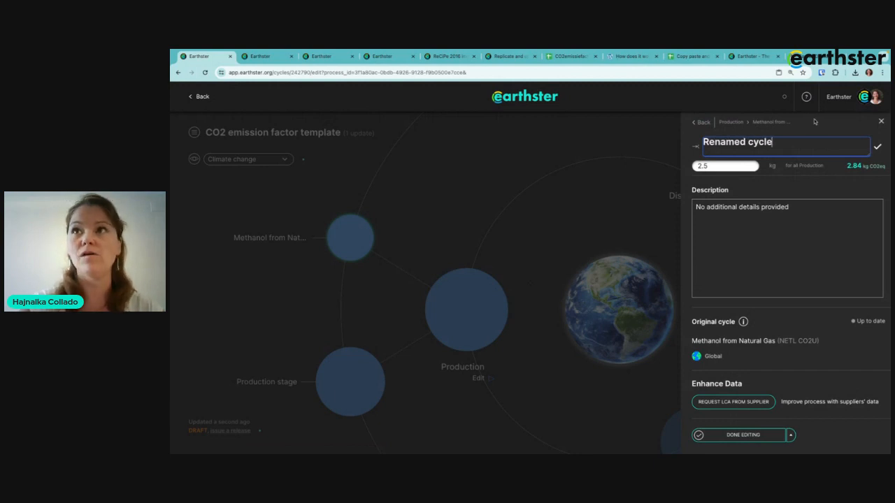
key("Return")
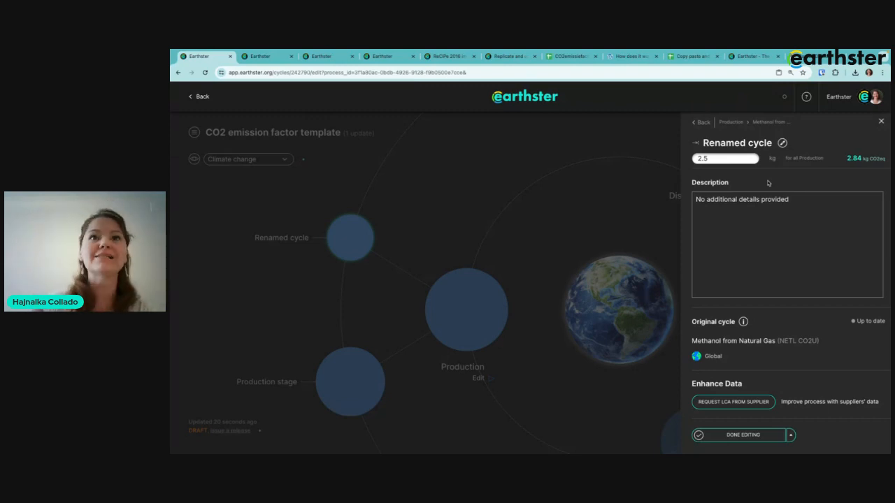
left_click(618, 224)
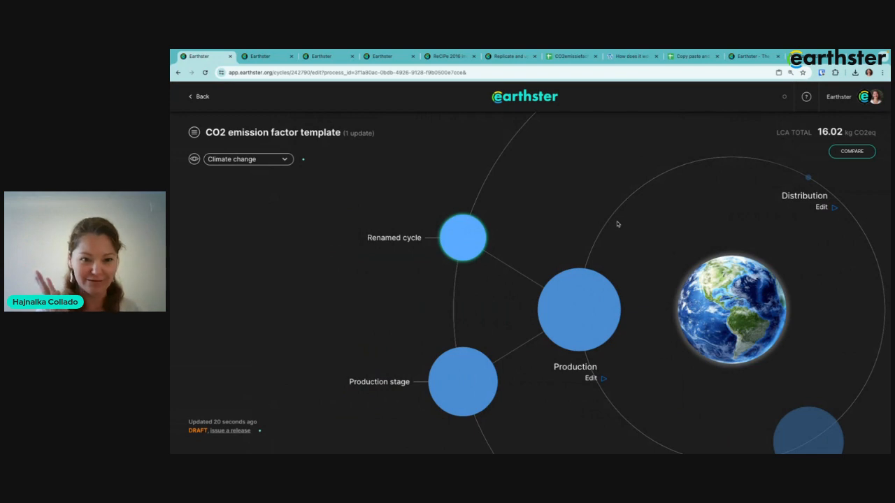
Look at the support chat's message list and the help options, including the one for reporting a bug.
mouse_move(468, 234)
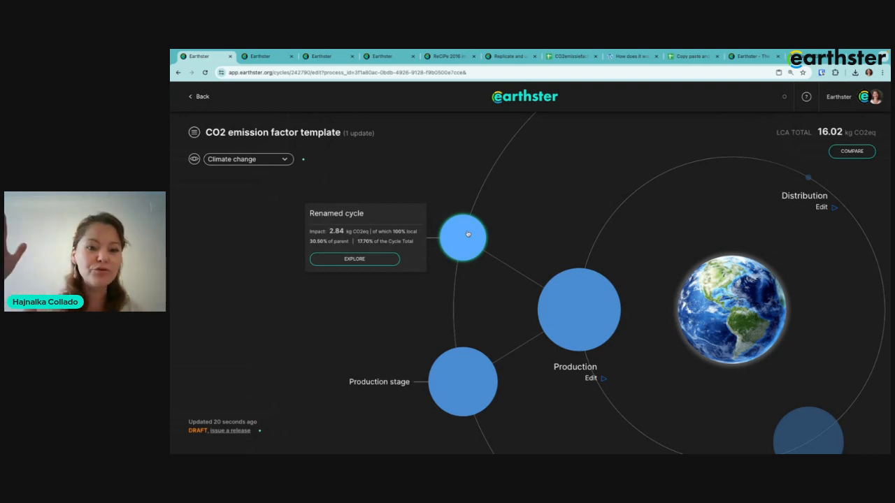
mouse_move(450, 375)
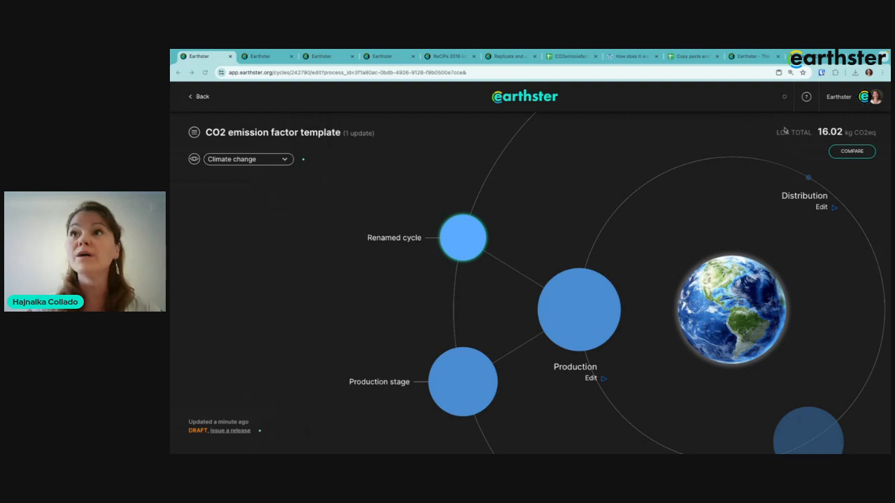
left_click(806, 101)
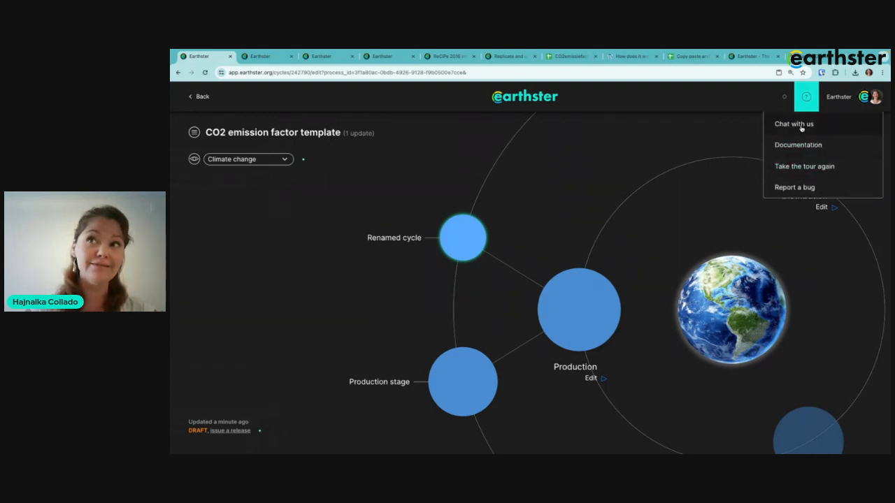
left_click(802, 126)
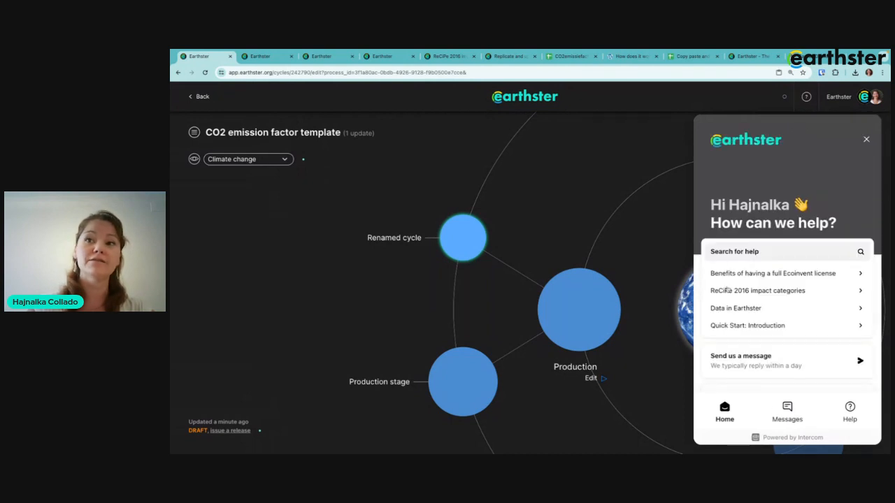
left_click(788, 412)
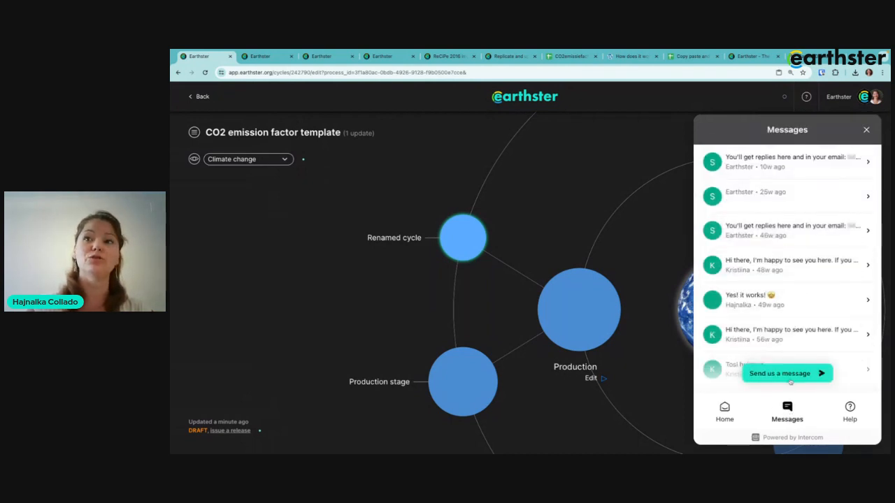
left_click(866, 129)
left_click(807, 98)
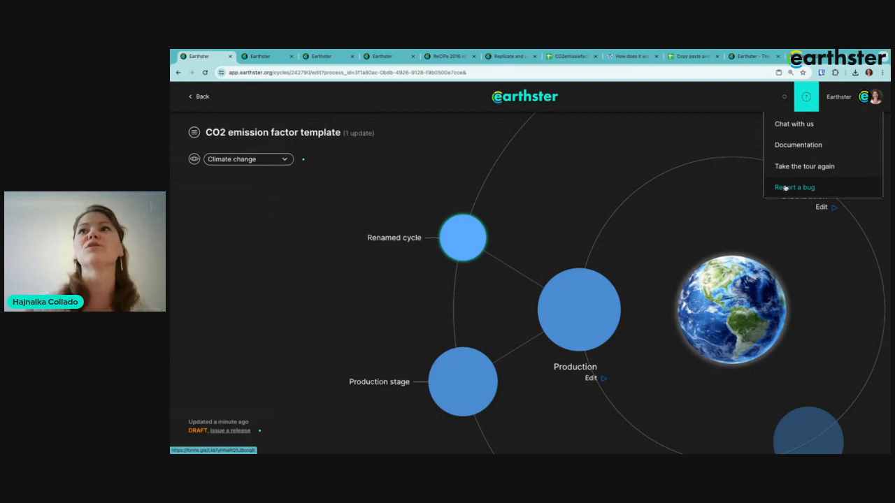
left_click(808, 97)
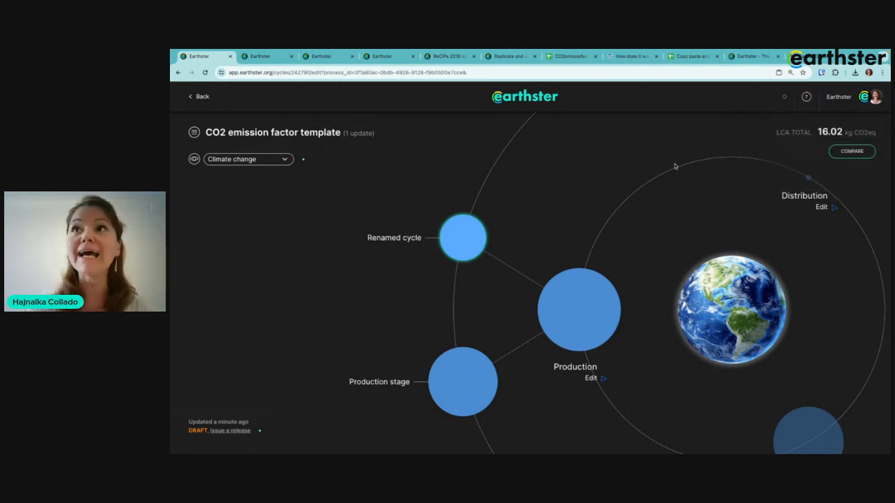